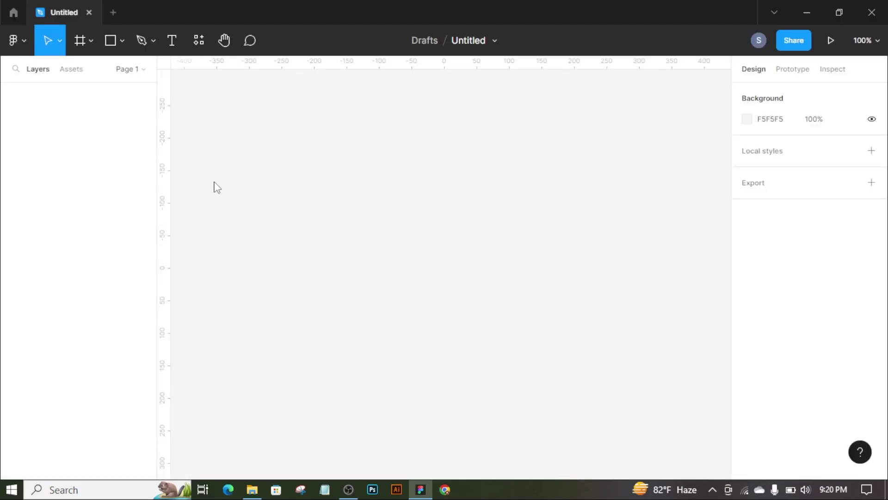
- Add a 1440×1024 Desktop preset frame
left_click(78, 47)
left_click(798, 241)
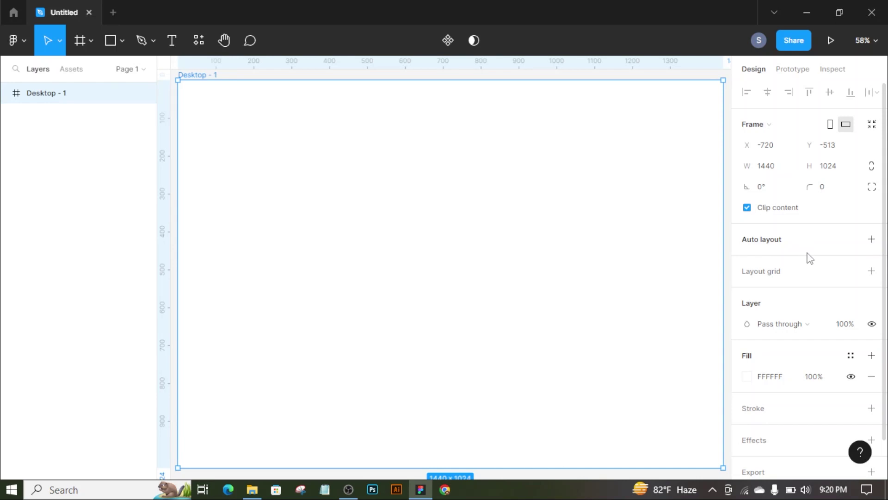
scroll(635, 250, "down", 1)
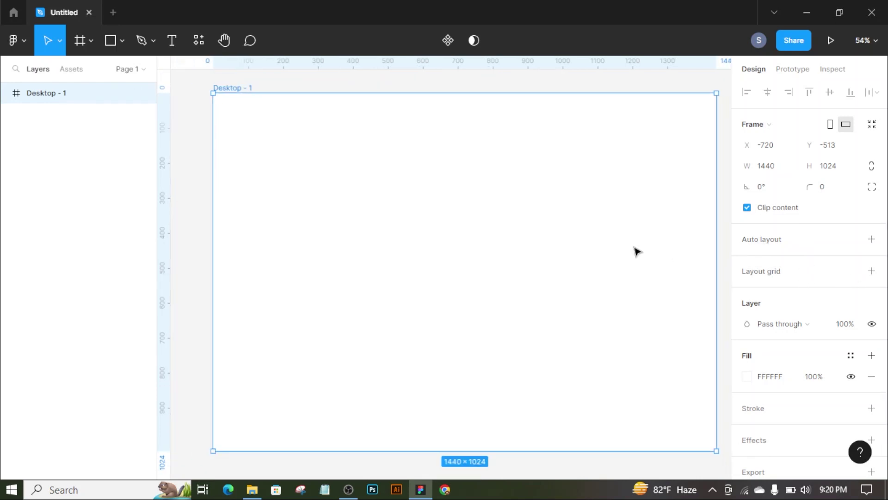
- Give the frame a centred 12-column layout grid with 85 px columns and 20 px gutters
left_click(872, 270)
left_click(748, 292)
left_click(596, 294)
left_click(609, 309)
type("12")
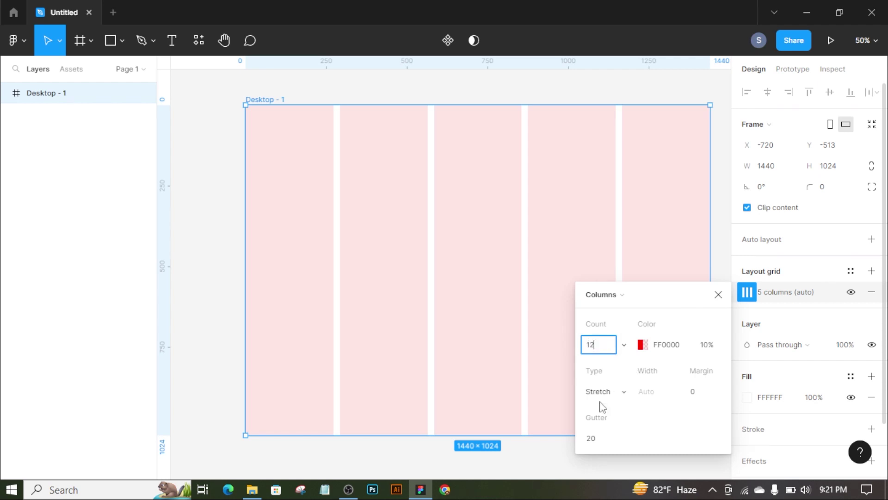
left_click(606, 391)
left_click(626, 388)
key("Return")
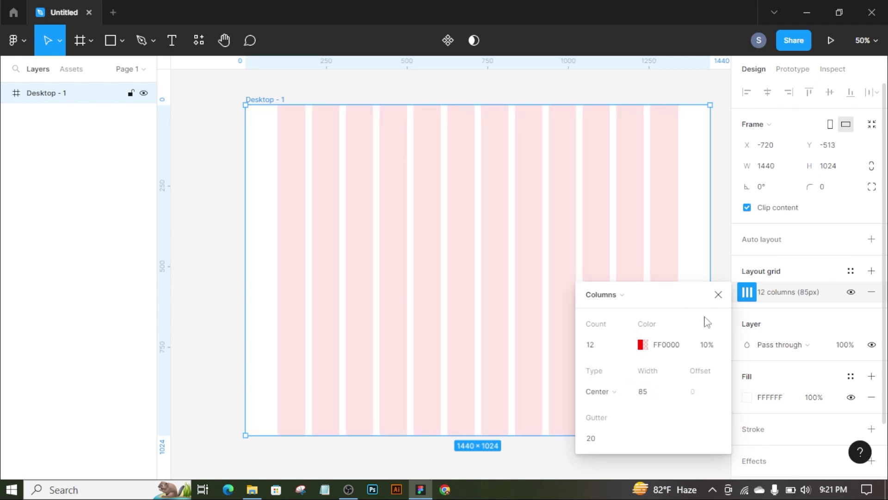
left_click(718, 294)
- Copy the page copy and colour codes from the Notepad notes file
left_click(817, 14)
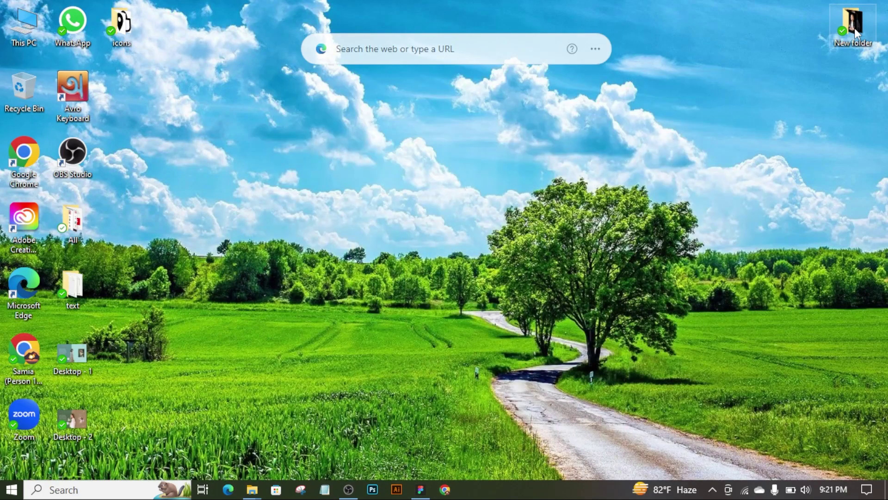
double_click(422, 278)
left_click(325, 489)
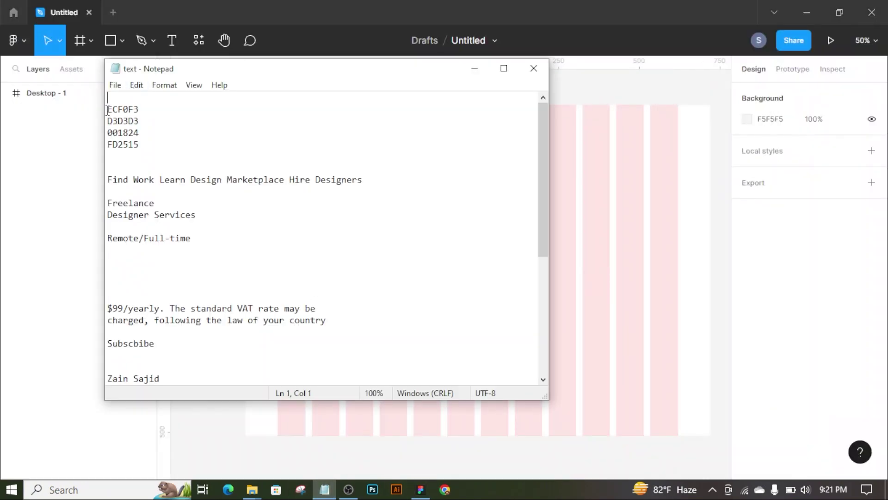
left_click_drag(107, 307, 430, 322)
left_click(474, 69)
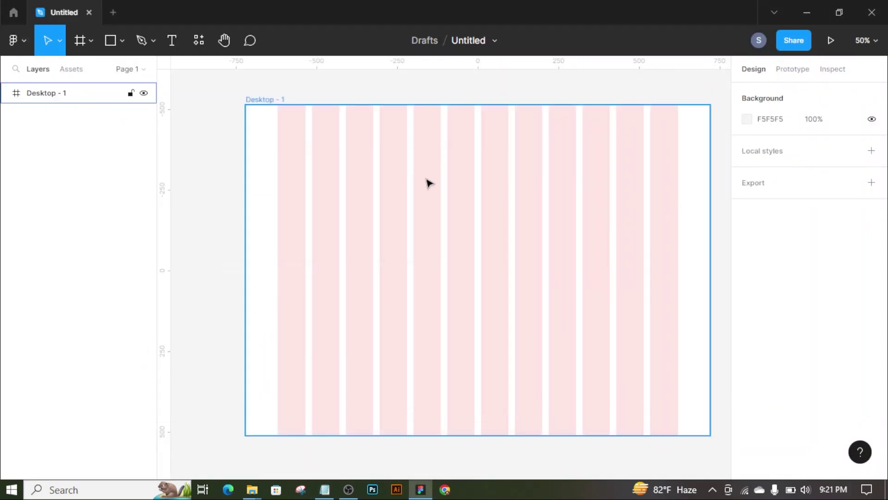
- Paste the notes into a text box left of the Desktop frame at size 32
scroll(571, 230, "down", 3)
left_click(172, 40)
left_click_drag(365, 147, 466, 368)
key("ctrl+a")
left_click(855, 292)
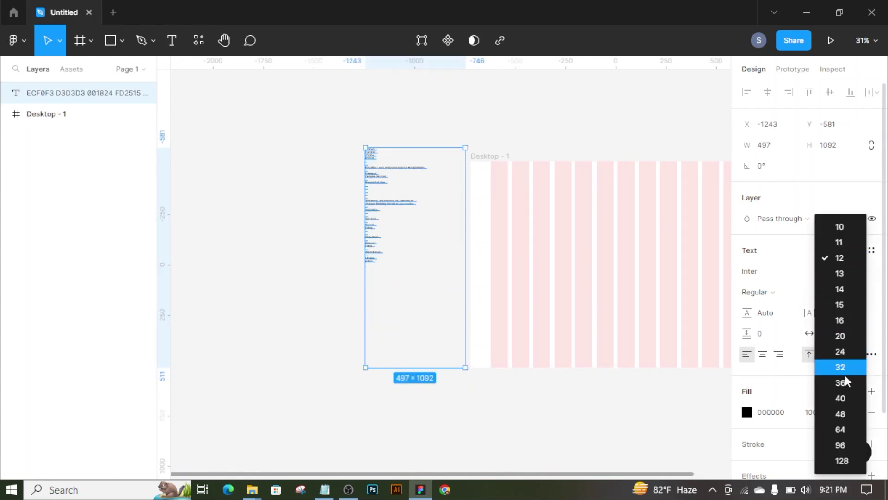
left_click(845, 370)
scroll(416, 254, "down", 3)
left_click(635, 333)
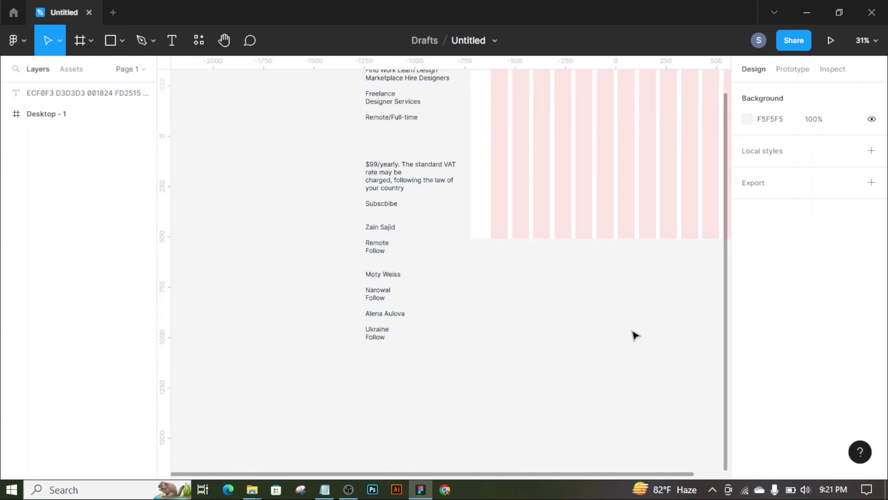
- Draw a 75×75 square above the frame
scroll(511, 351, "up", 3)
scroll(512, 351, "right", 3)
scroll(343, 113, "up", 3)
left_click_drag(343, 113, 361, 153)
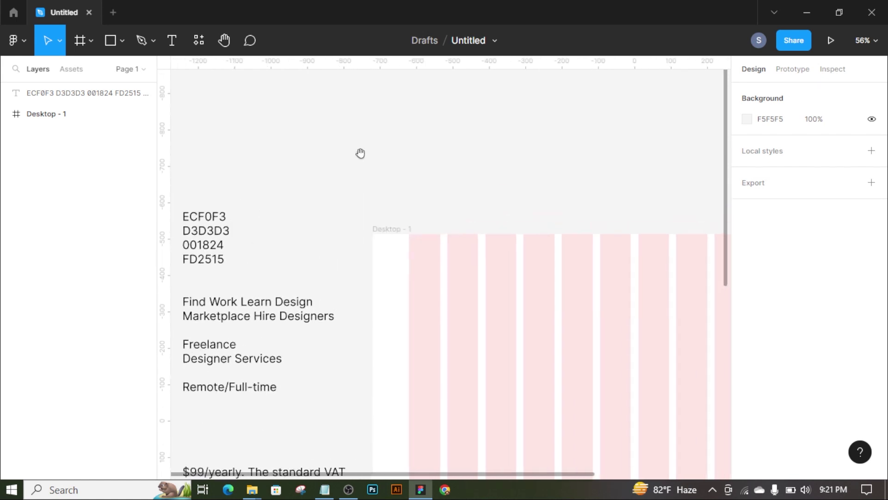
left_click(104, 43)
mouse_move(411, 191)
left_mouse_down()
mouse_move(438, 219)
mouse_move(475, 212)
left_mouse_up()
- Duplicate the square into four swatches and fill the first with ECF0F3
key("ctrl+d")
key("ctrl+d")
key("shift+Tab")
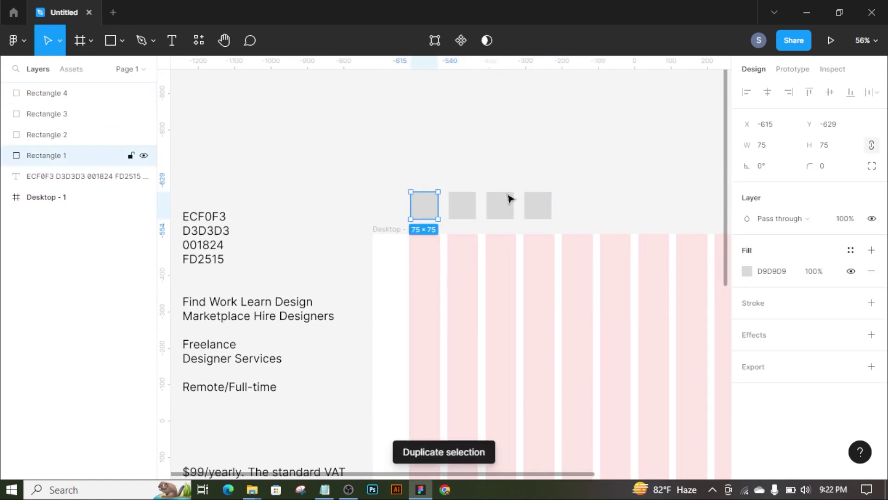
key("t")
double_click(209, 218)
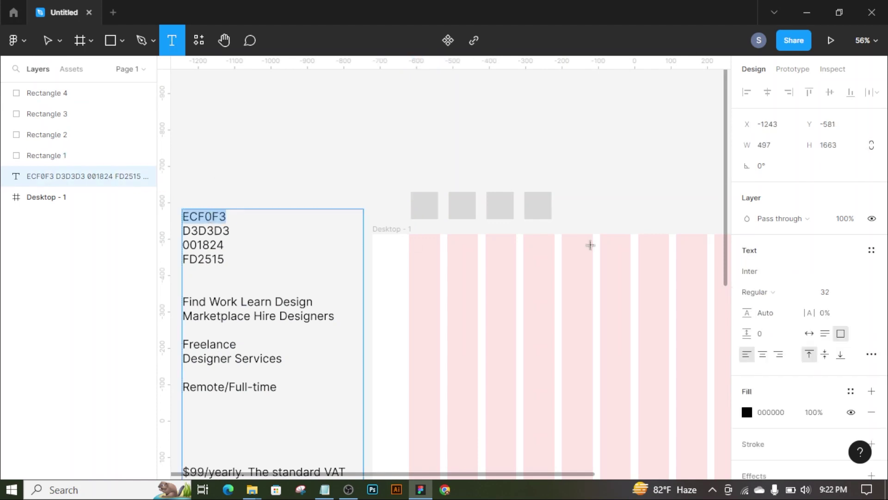
key("Return")
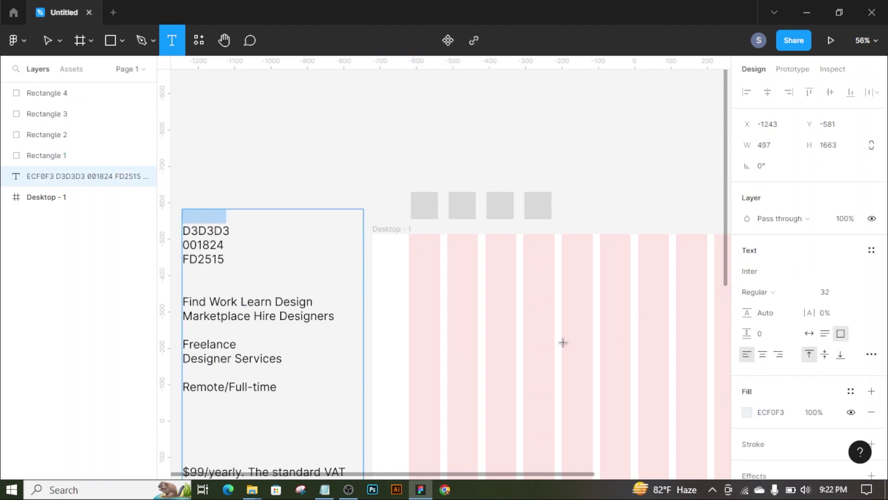
scroll(563, 344, "down", 1)
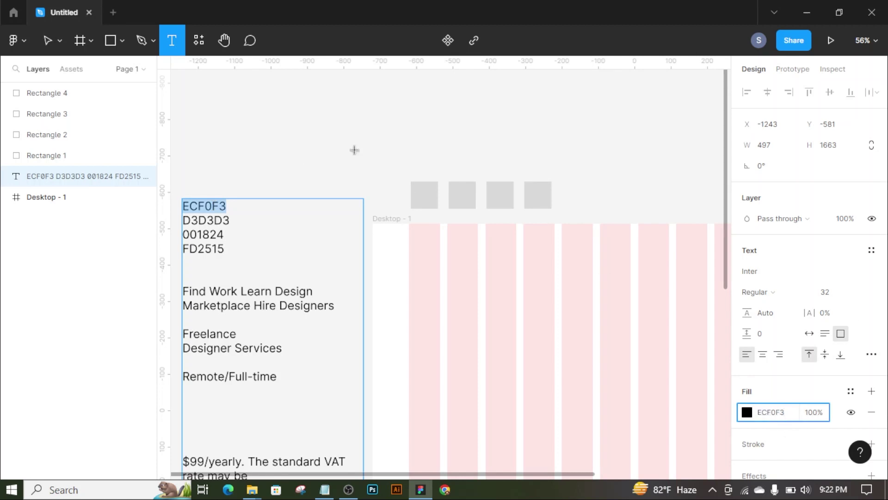
key("Escape")
left_click(279, 147)
key("ctrl+z")
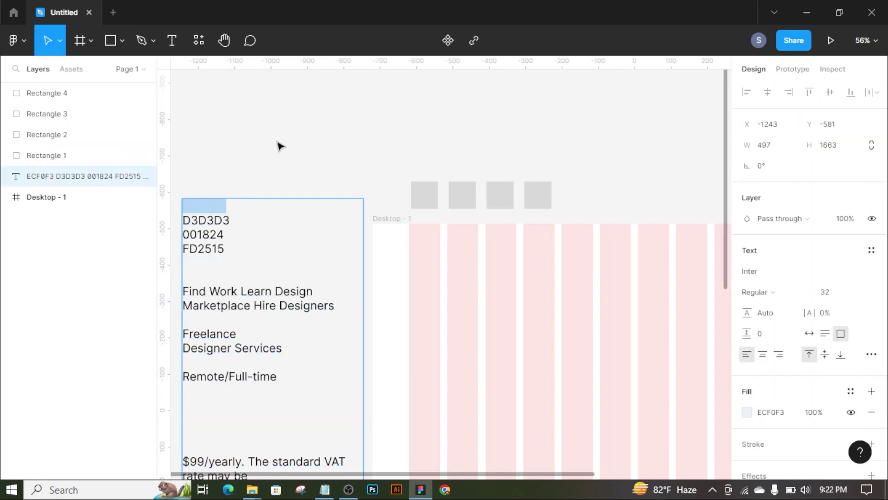
left_click(424, 194)
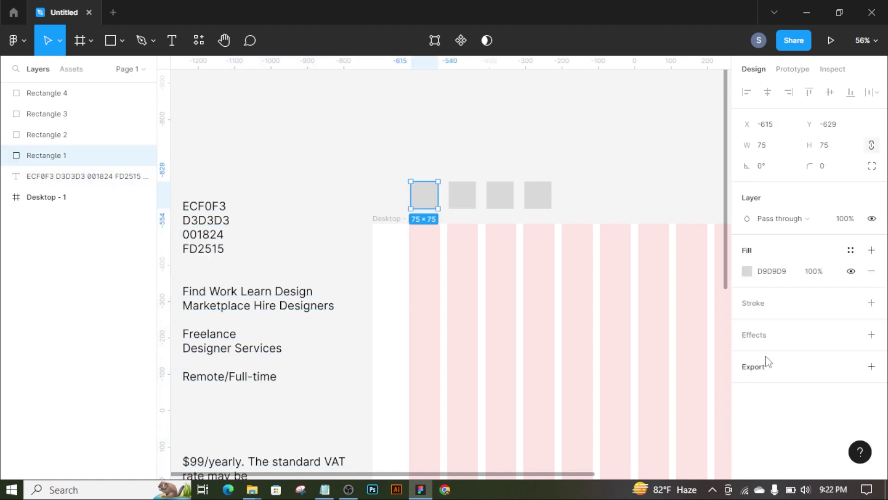
type("ECF0F3")
key("Return")
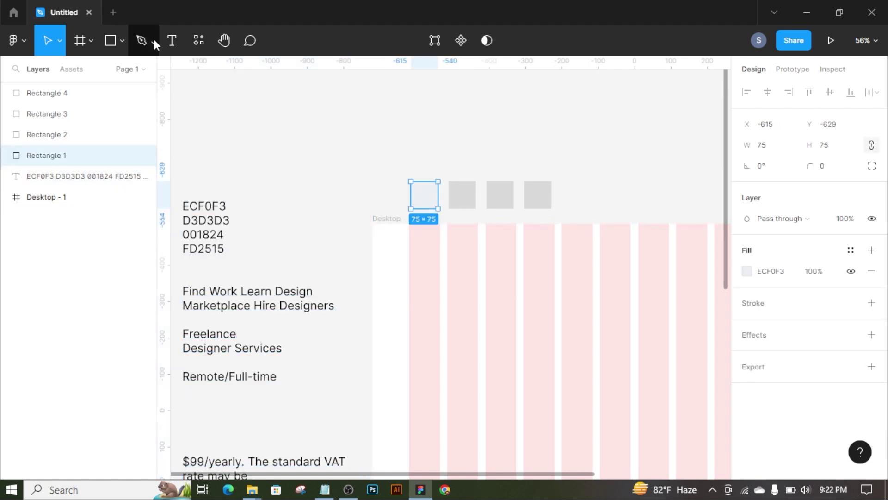
- Fill the second square D3D3D3 and the third 001824, using codes from the notes
left_click(172, 41)
double_click(206, 221)
left_click(49, 43)
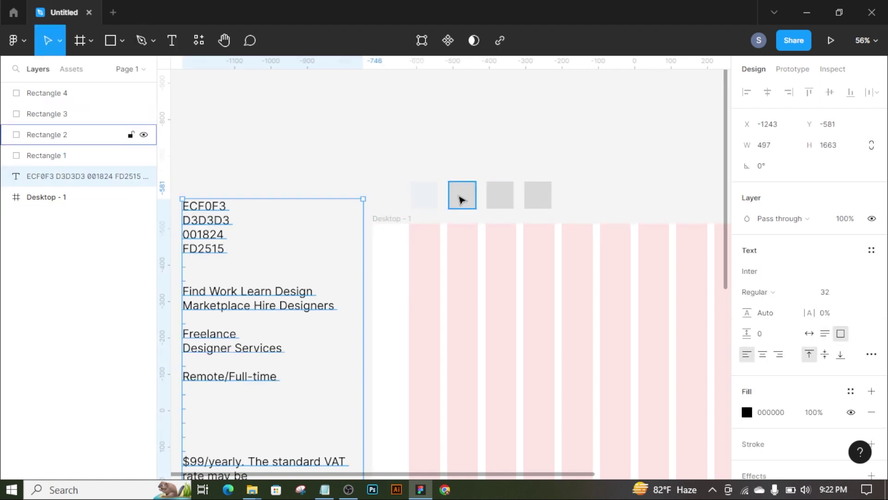
left_click(462, 194)
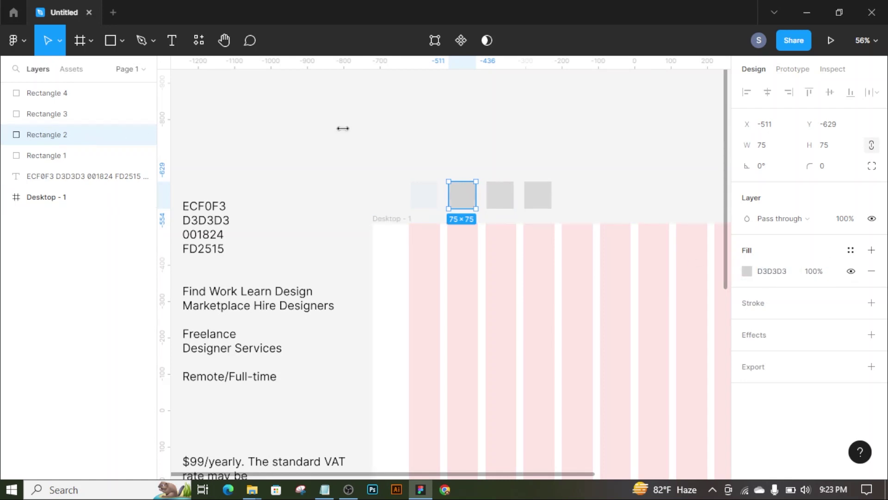
key("t")
double_click(204, 234)
left_click(49, 43)
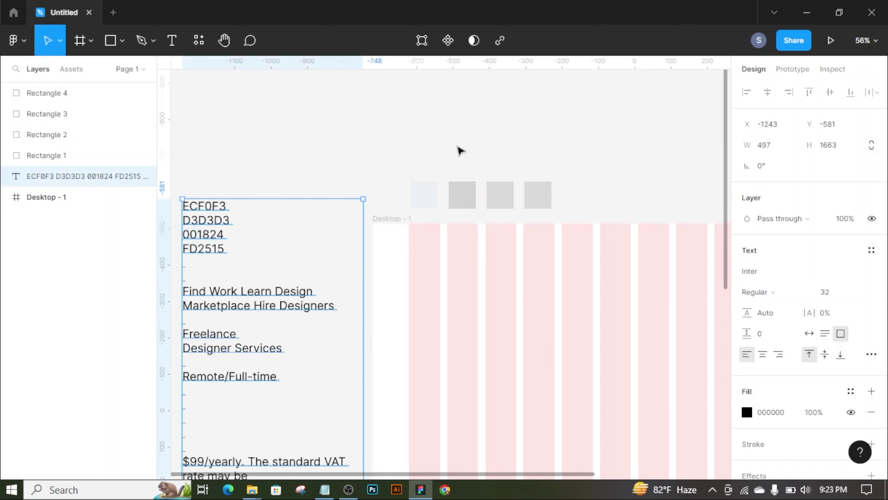
left_click(504, 195)
key("Return")
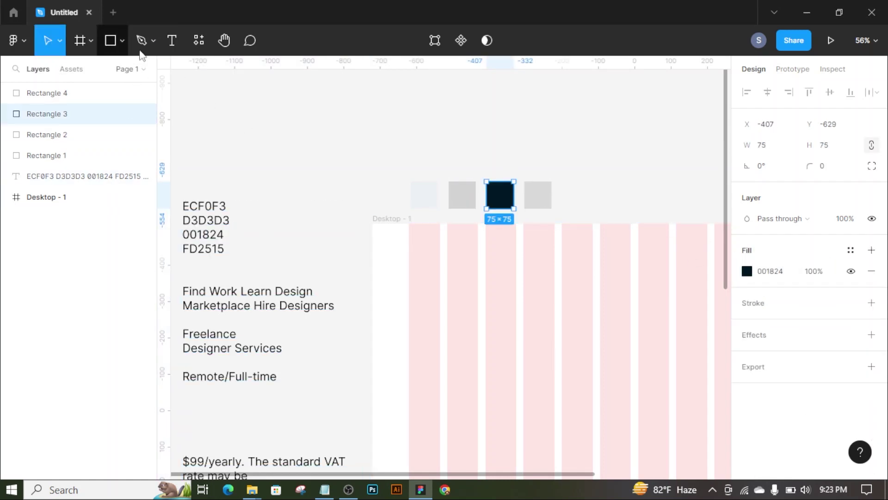
- Fill the fourth square with the red FD2515 code from the notes
left_click(172, 41)
double_click(208, 249)
left_click(49, 43)
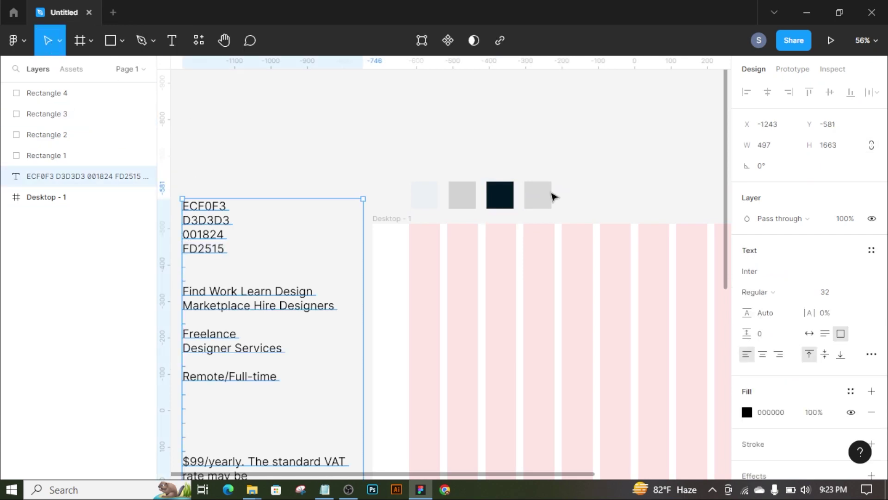
left_click(544, 194)
key("Return")
left_click(589, 188)
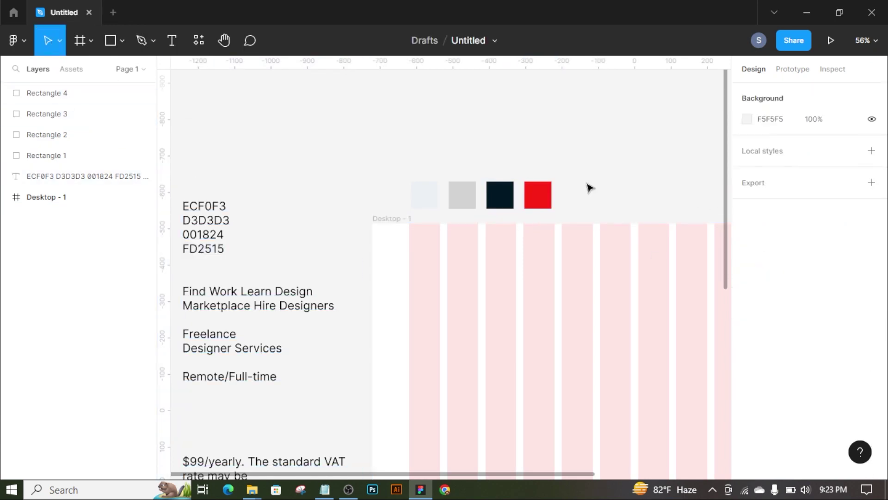
scroll(589, 188, "down", 3)
- Fetch the exfm logo image (social 1) from the New folder in File Explorer
left_click_drag(589, 188, 516, 160)
scroll(516, 160, "up", 2)
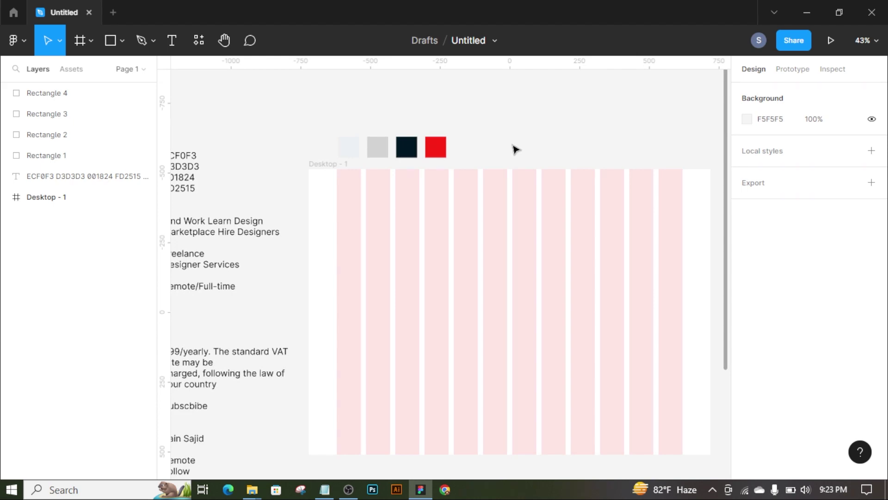
left_click(806, 18)
left_click(253, 491)
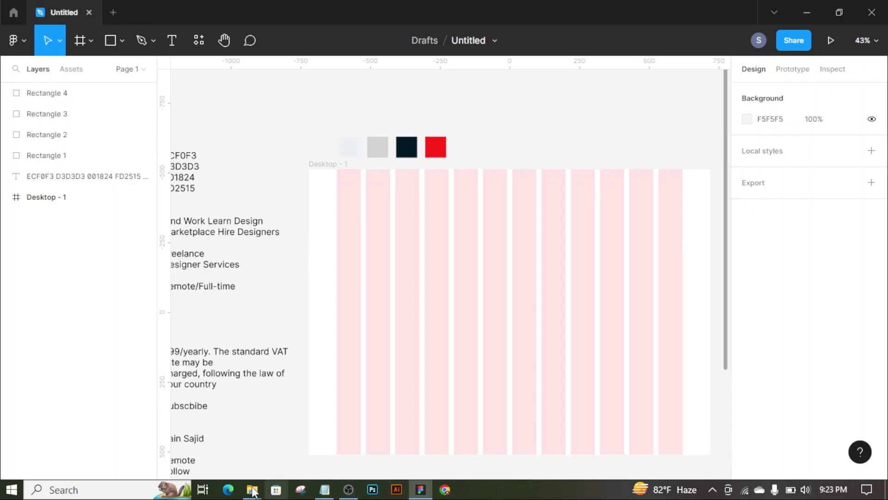
left_click(305, 435)
left_click(247, 142)
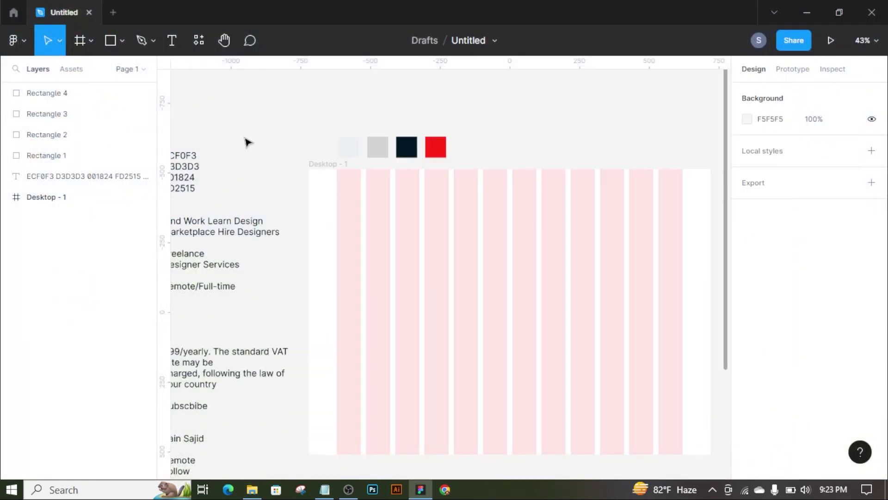
- Paste the exfm logo into Desktop-1, shrink it to 92×92 and nudge it top-left
key("ctrl+v")
mouse_move(307, 218)
left_mouse_down()
mouse_move(395, 221)
mouse_move(361, 203)
left_mouse_up()
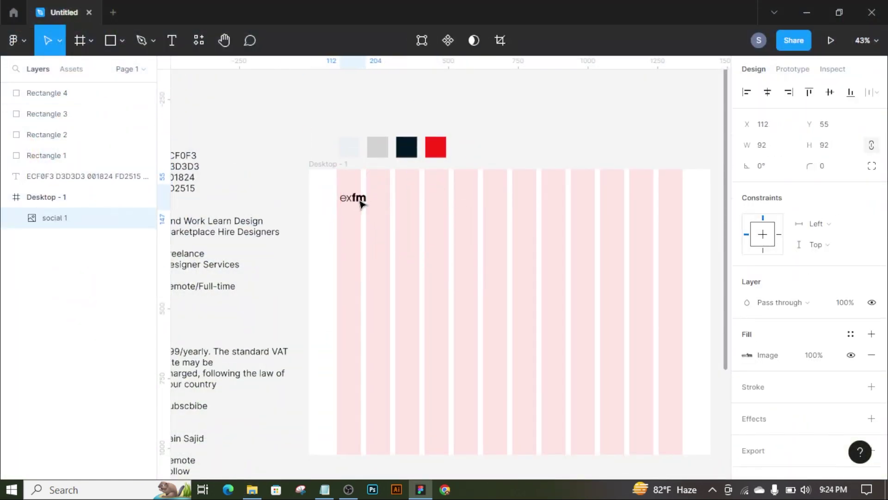
scroll(356, 205, "up", 3)
scroll(354, 208, "up", 2)
left_click_drag(331, 232, 333, 231)
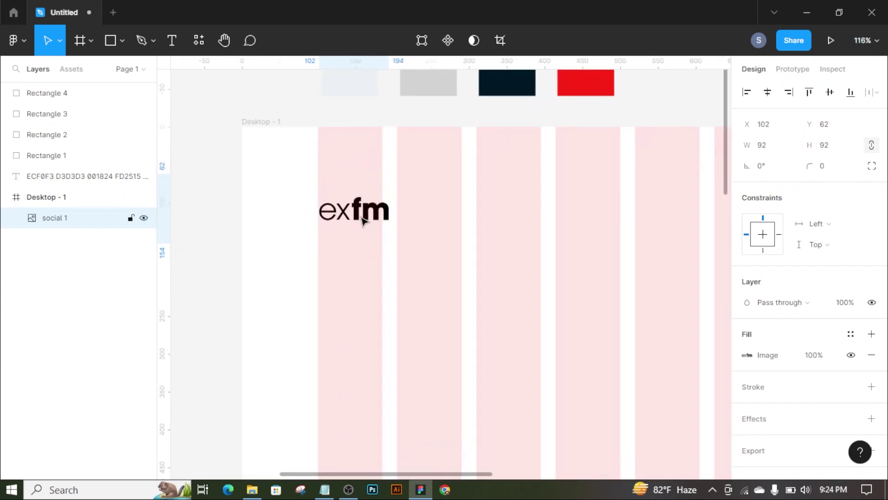
key("Up")
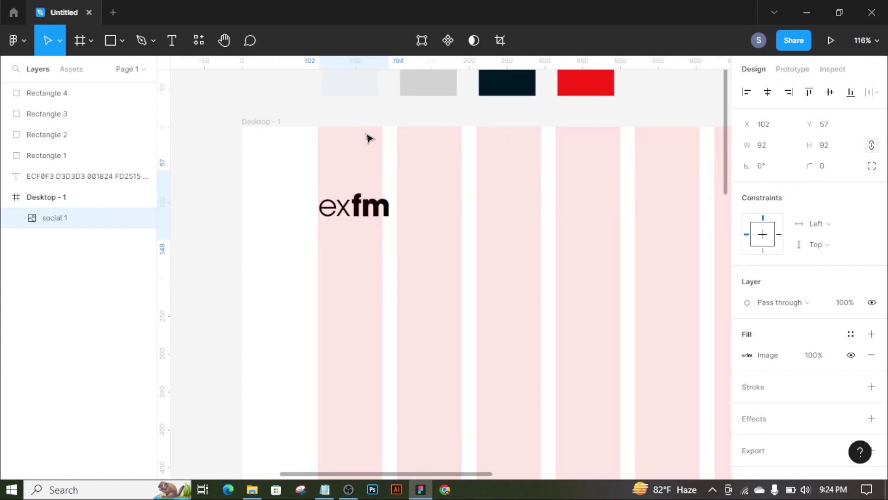
key("Up")
key("Up")
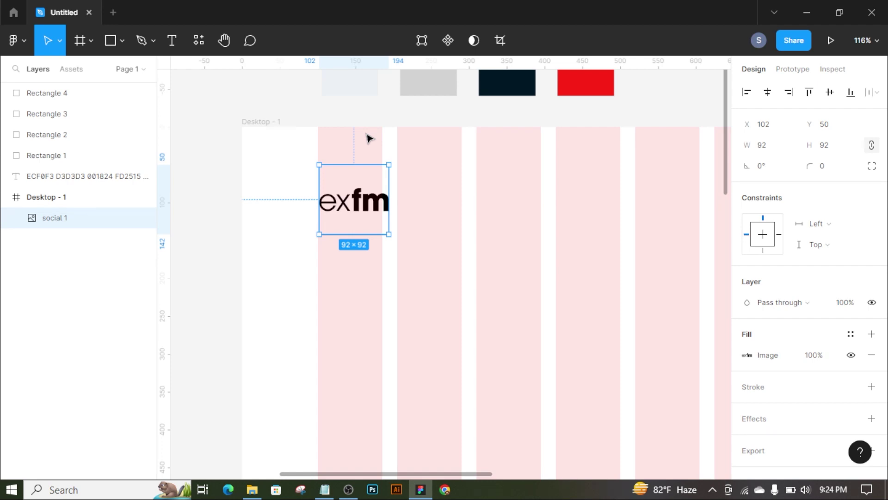
left_click(284, 147)
scroll(284, 158, "down", 3)
scroll(363, 161, "down", 2)
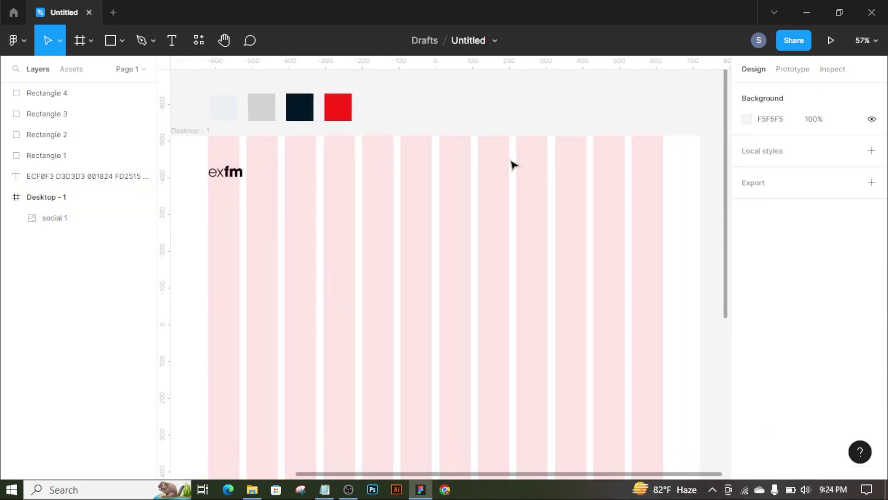
- Copy the navigation words from the notes and paste them as a new text layer
left_click(181, 46)
scroll(232, 80, "down", 3)
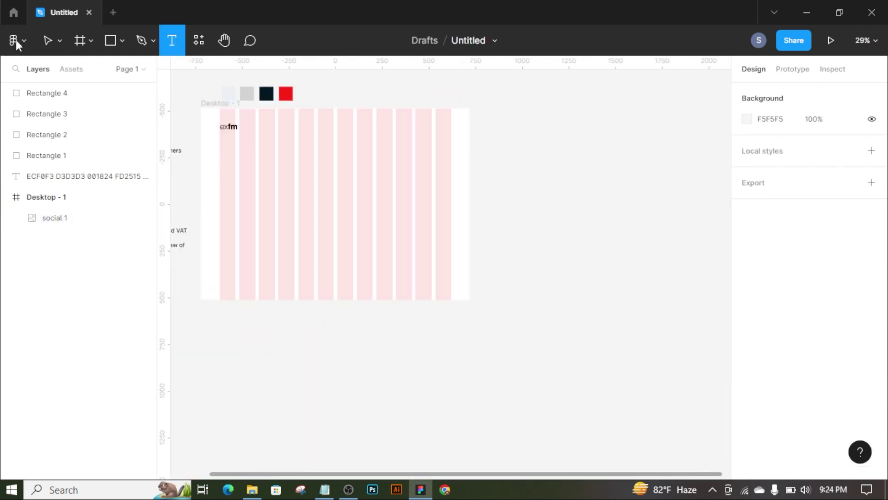
scroll(263, 107, "left", 3)
scroll(337, 166, "up", 2)
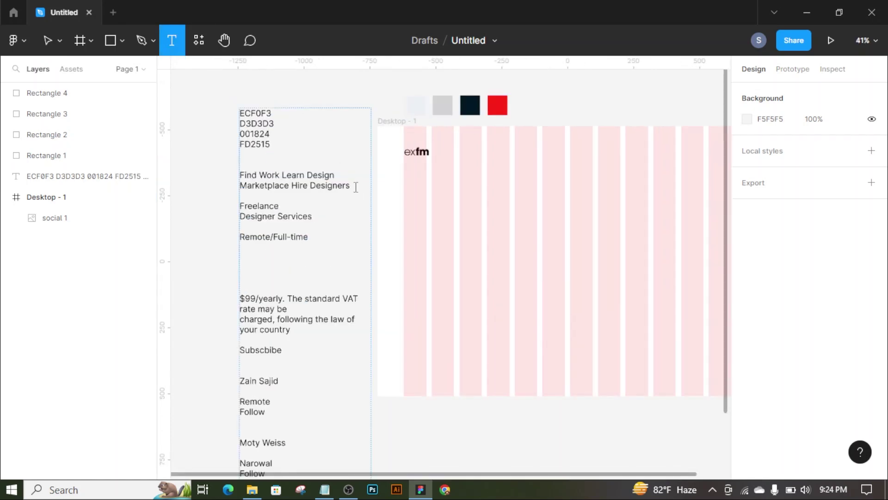
left_click_drag(356, 187, 245, 175)
key("ctrl+c")
left_click(509, 152)
key("ctrl+v")
key("Escape")
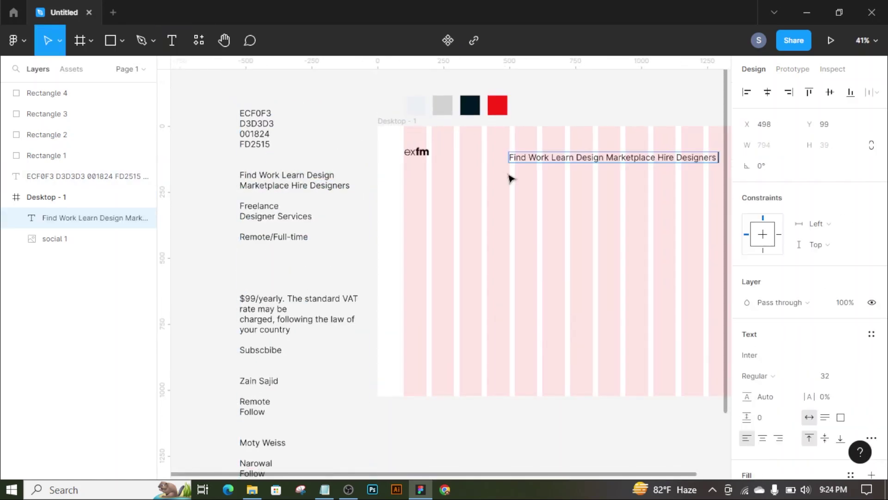
- Set the nav text to size 18 and space out Find Work, Learn Design, Marketplace, Hire Designers
scroll(508, 231, "up", 2)
left_click(828, 376)
type("18")
key("Return")
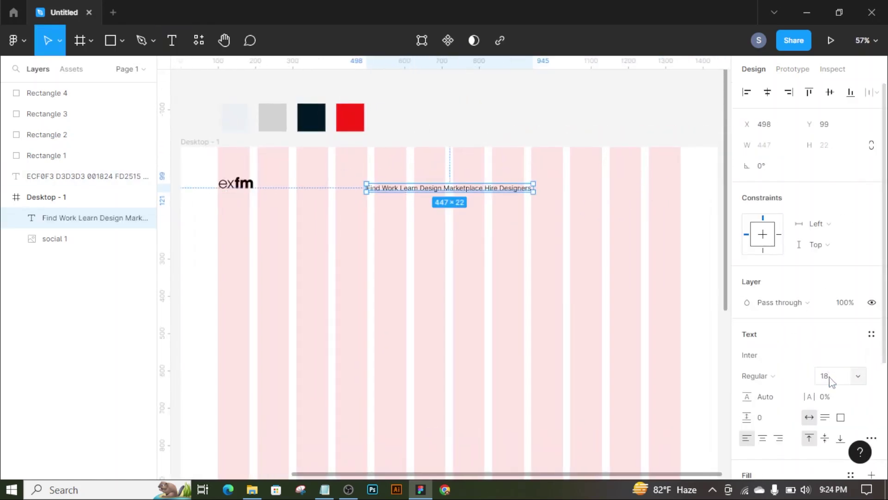
scroll(456, 208, "up", 3)
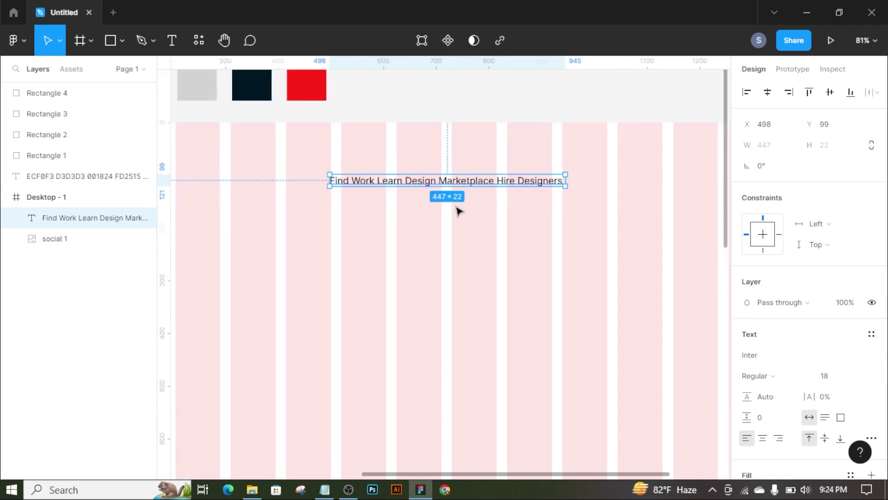
key("Return")
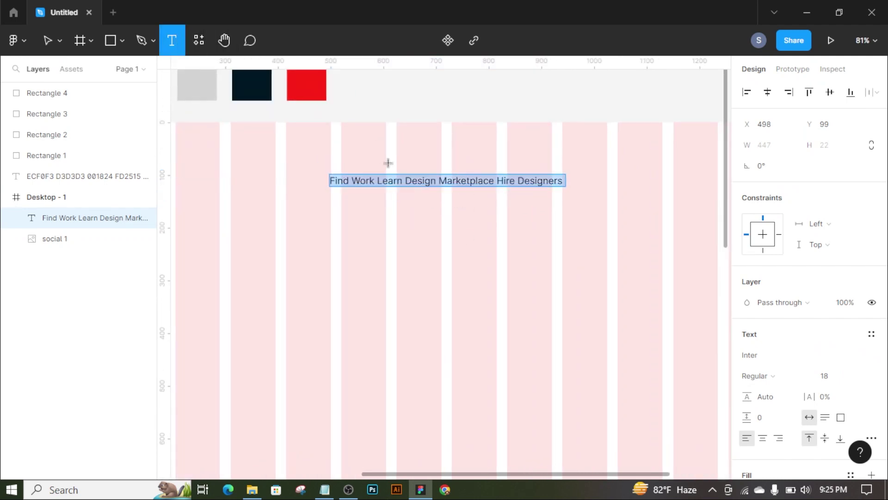
left_click(377, 180)
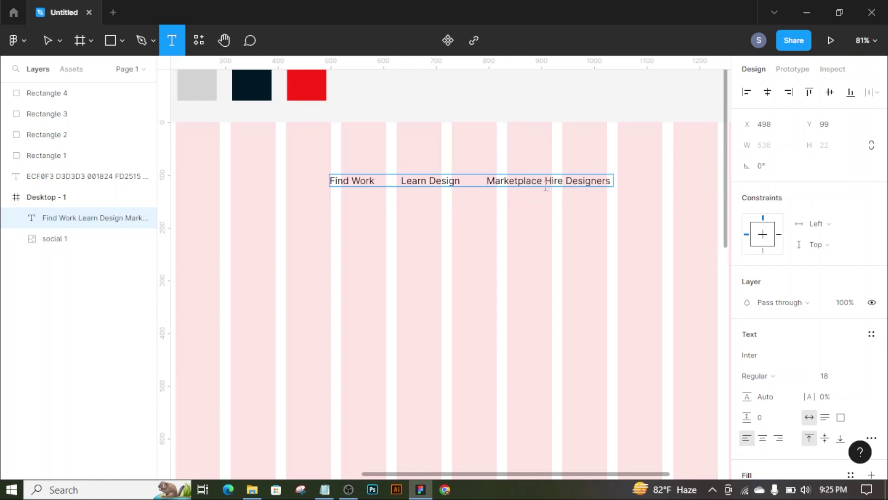
left_click(60, 40)
- Try sampling a new fill colour for the nav text
left_click(61, 73)
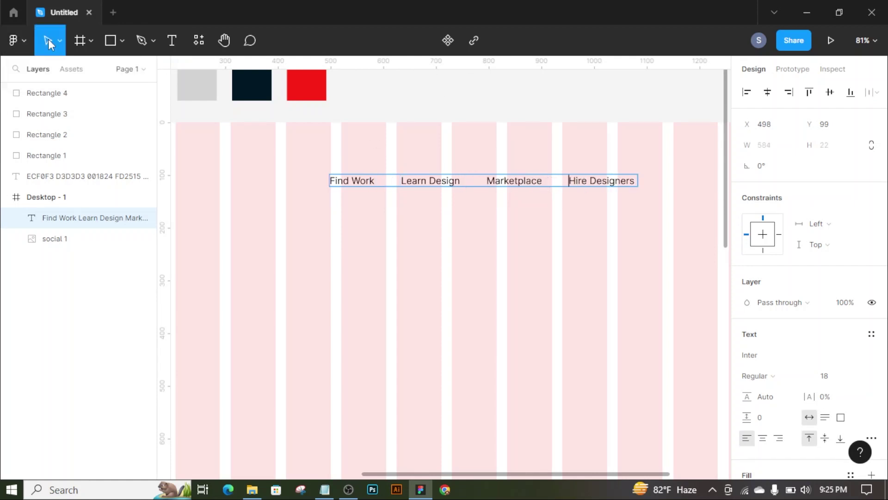
scroll(447, 138, "down", 2, "ctrl")
scroll(787, 324, "down", 4)
left_click(747, 335)
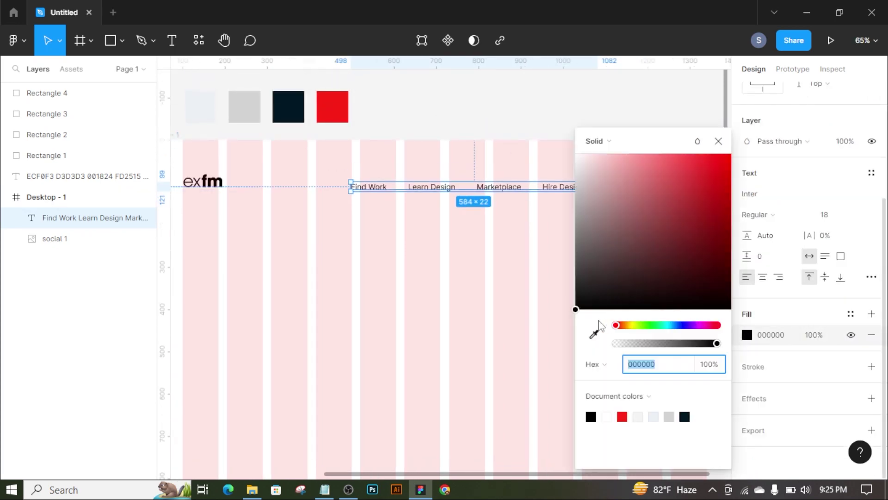
left_click(594, 334)
left_click(716, 141)
- Move the nav text beside the exfm logo and nudge it level with it
left_click_drag(462, 187, 382, 181)
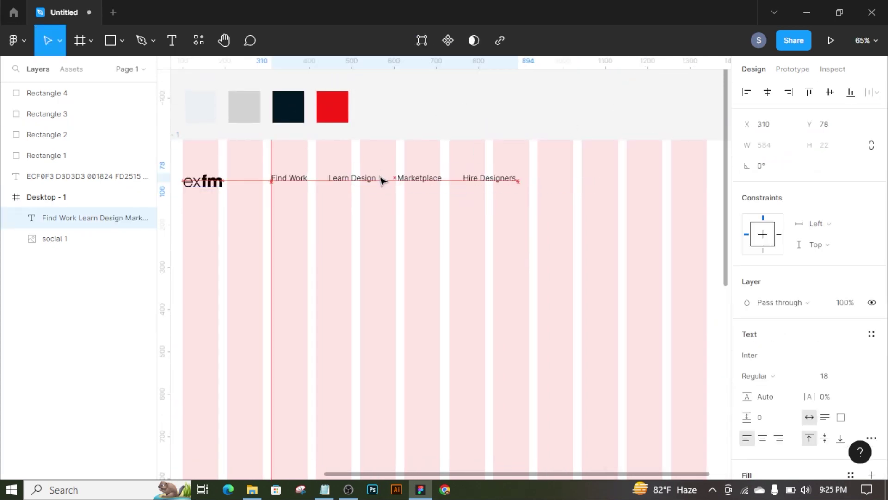
left_click(767, 92)
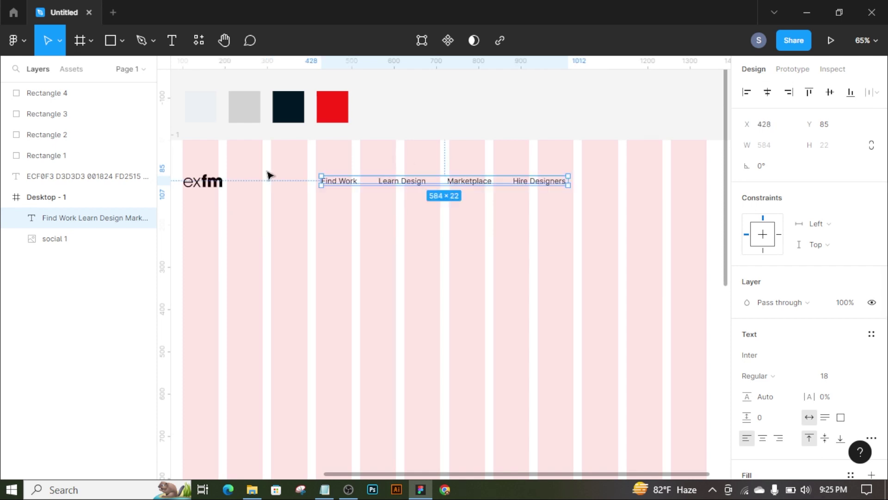
left_click(204, 180, "shift")
left_click(490, 131)
left_click(472, 181)
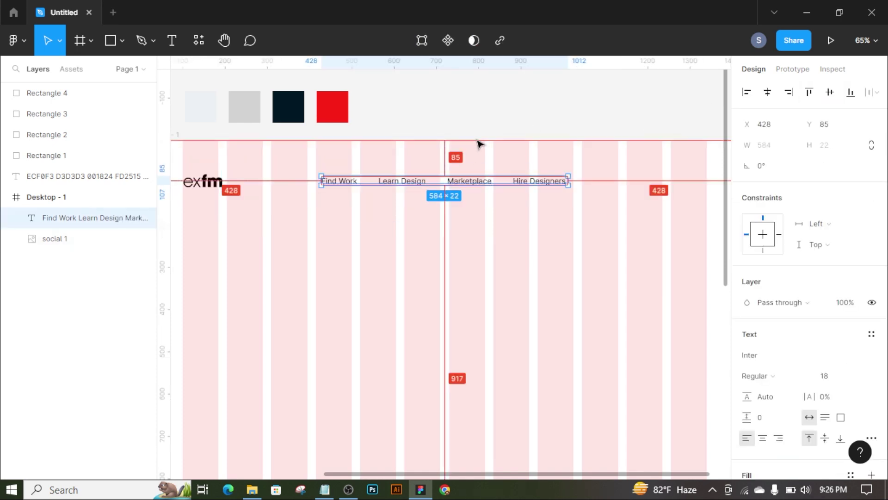
left_click(225, 186, "shift")
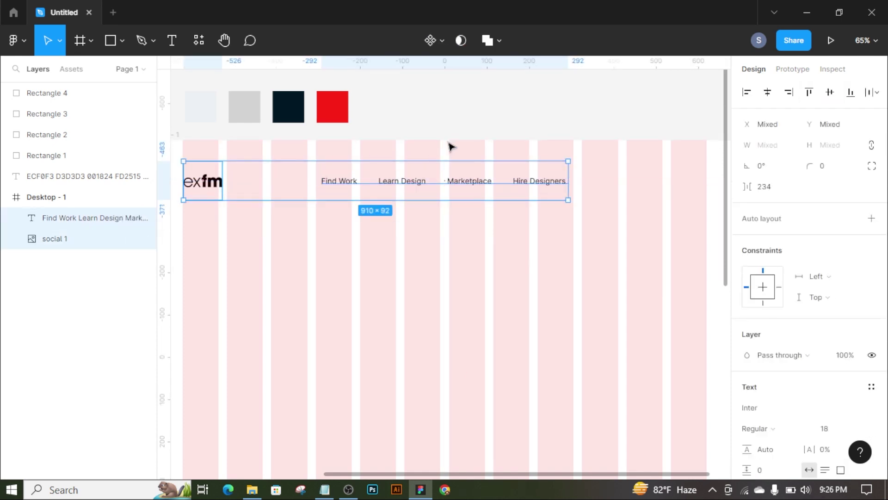
left_click(499, 121)
left_click(448, 182)
left_click_drag(447, 184, 444, 180)
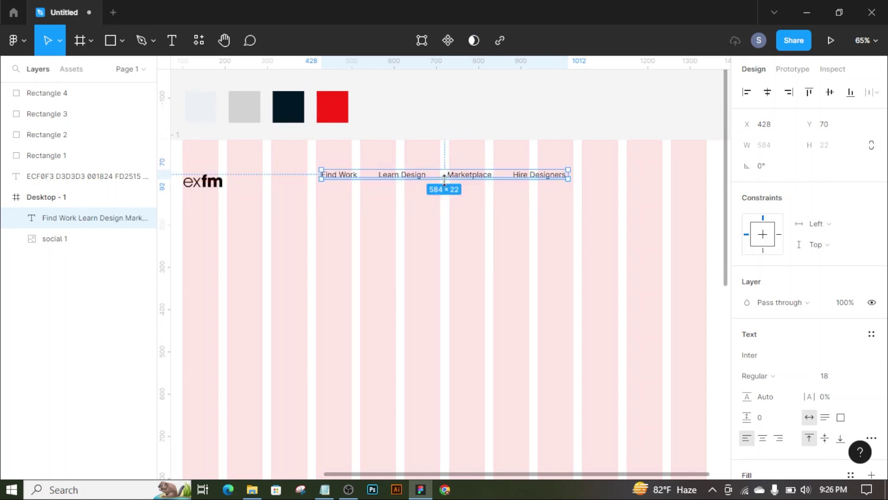
- Raise the exfm logo so it lines up with the nav text
left_click(221, 185, "shift")
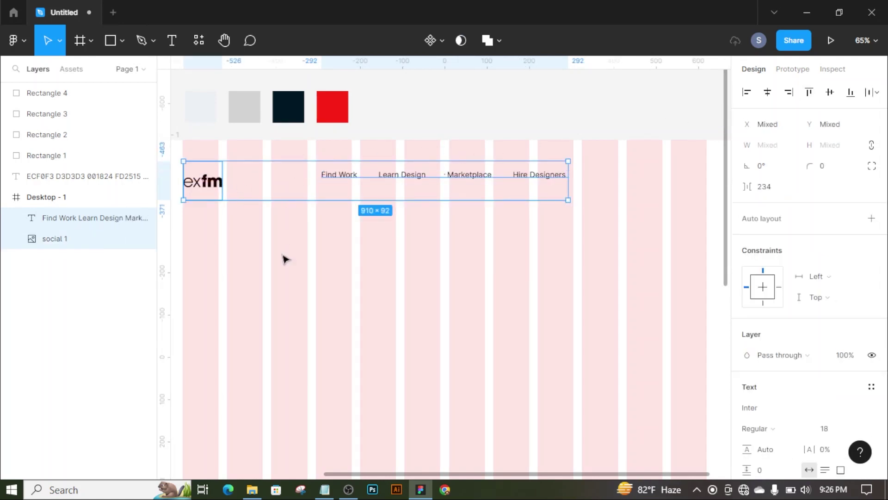
left_click(215, 185)
left_click_drag(218, 185, 214, 178)
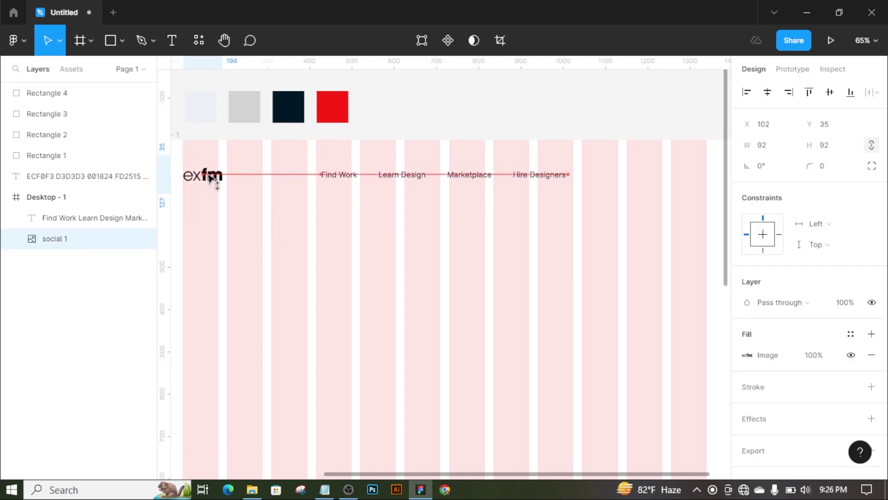
left_click(367, 178, "shift")
left_click(661, 100)
- Move the nav text row left to X 310, Y 70 beside the logo
scroll(661, 100, "down", 2)
left_click_drag(661, 100, 630, 110)
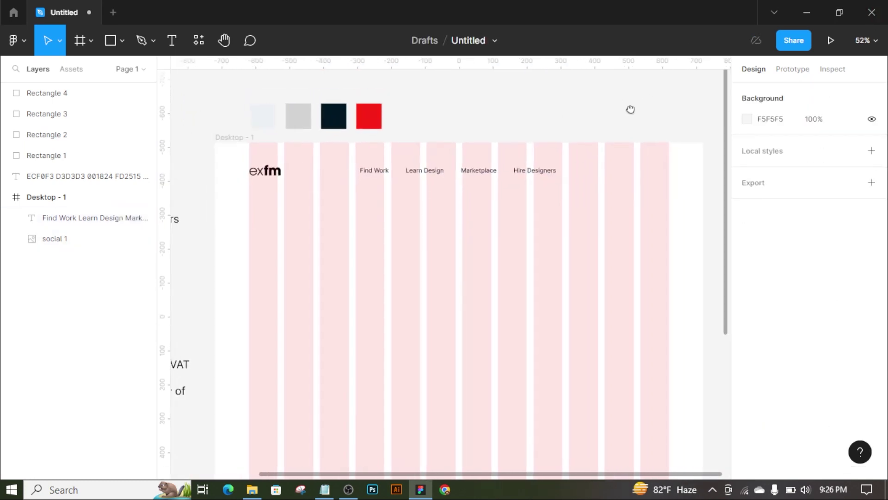
left_click(274, 171)
left_click(490, 118)
left_click_drag(522, 115, 422, 117)
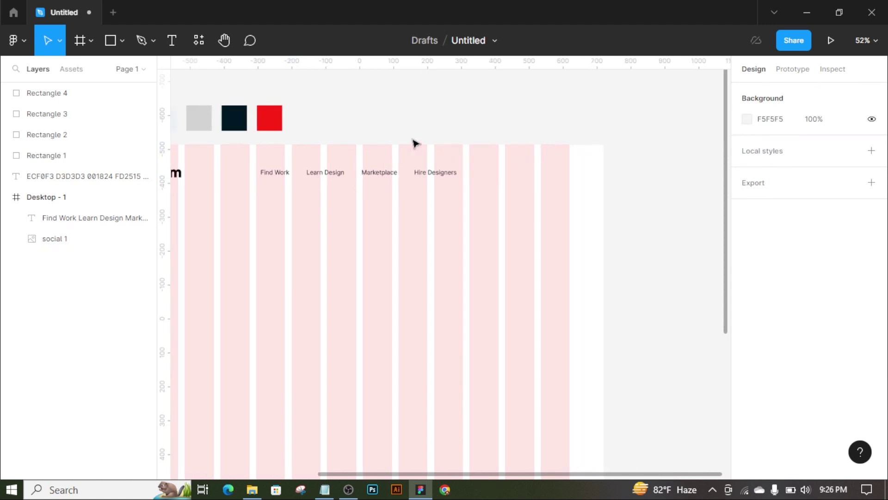
left_click(407, 172)
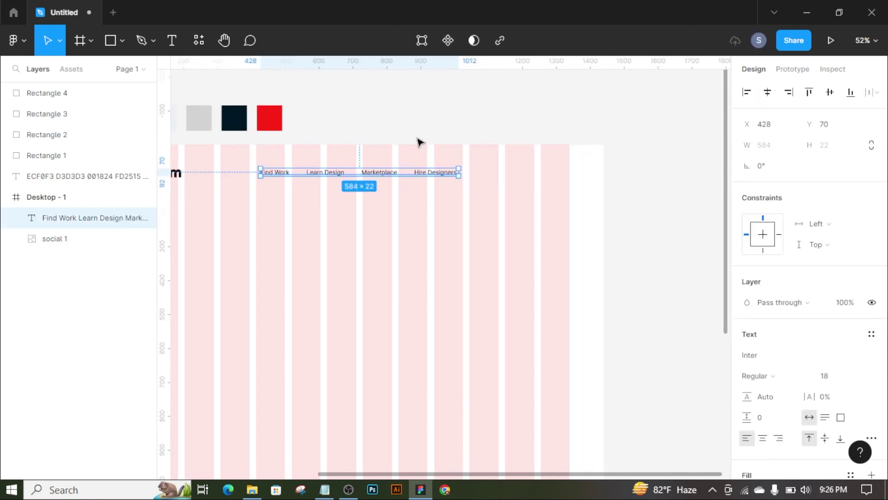
scroll(416, 157, "left", 3)
scroll(309, 166, "up", 5)
scroll(440, 184, "up", 2)
left_click_drag(440, 184, 338, 185)
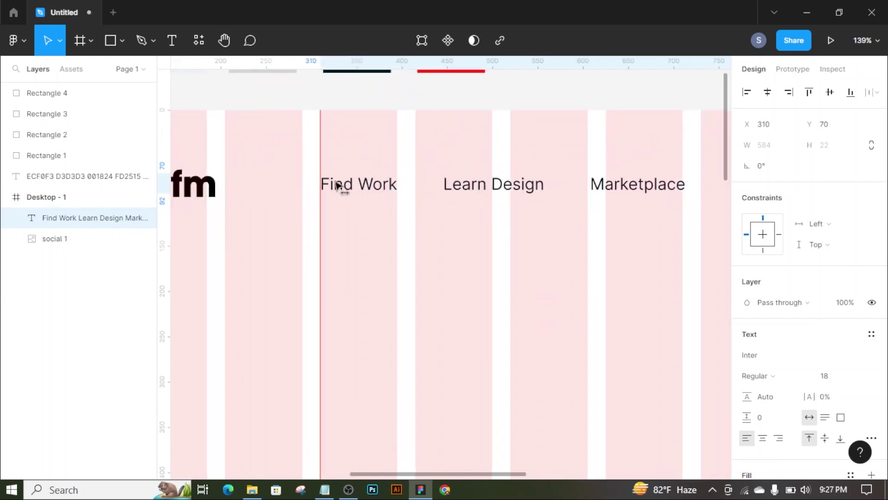
scroll(436, 139, "down", 2)
scroll(426, 218, "down", 3)
scroll(570, 208, "right", 3)
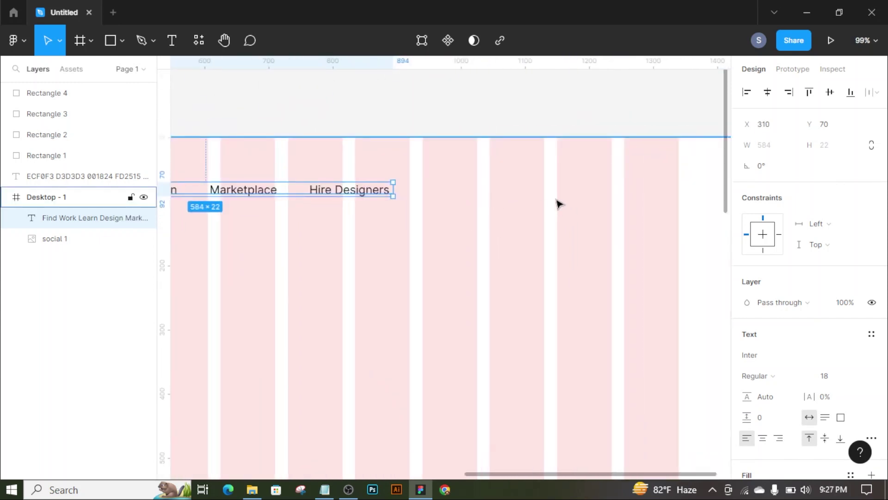
- Draw a 190×40 grey box right of Hire Designers, at Y 61 with rounded corners
key("r")
left_click_drag(422, 181, 544, 209)
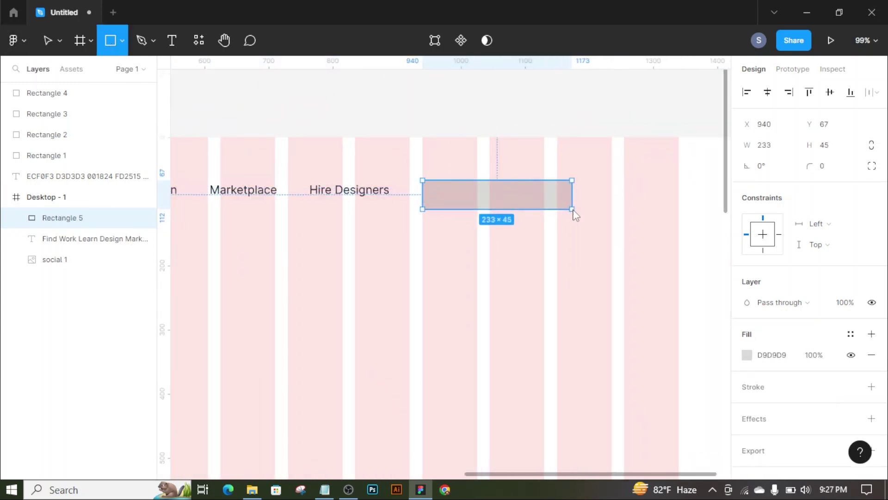
left_click(832, 149)
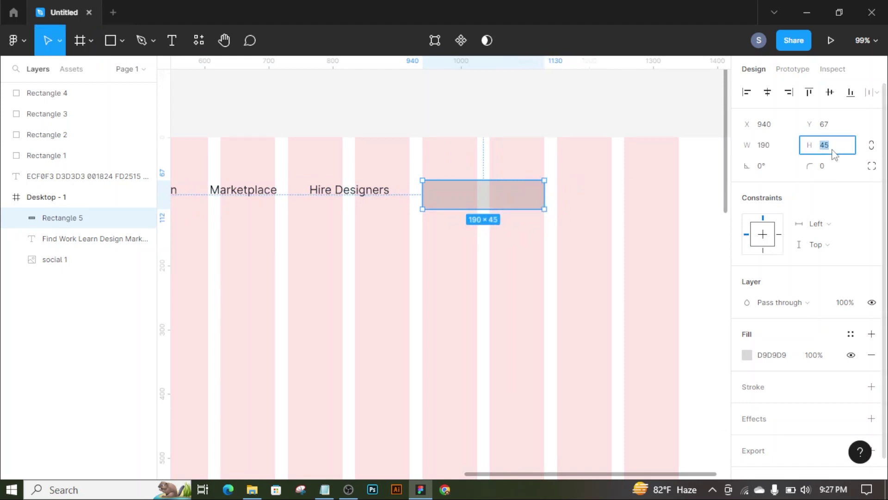
type("50")
key("Return")
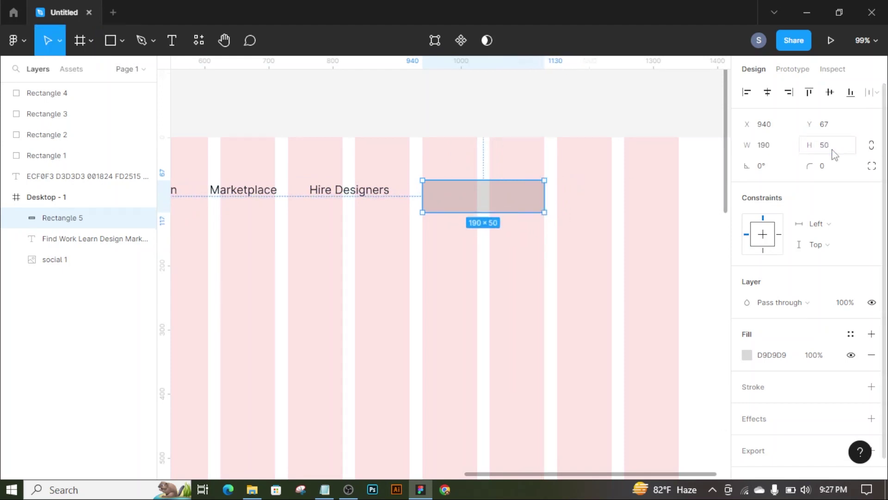
type("40")
key("Return")
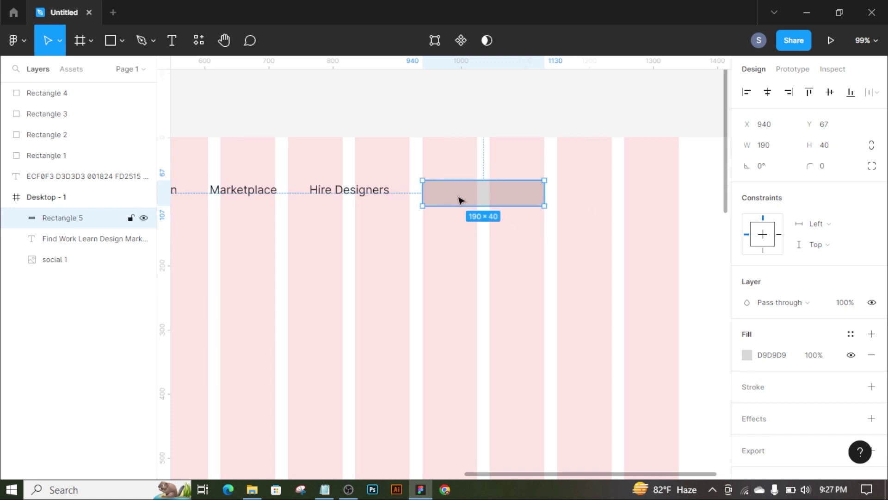
key("Up")
key("Up")
key("Up")
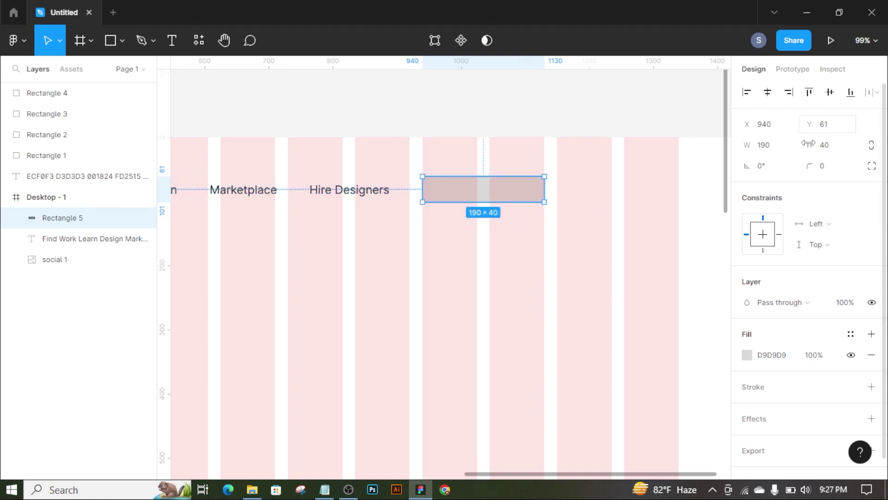
left_click(825, 168)
left_click(464, 157)
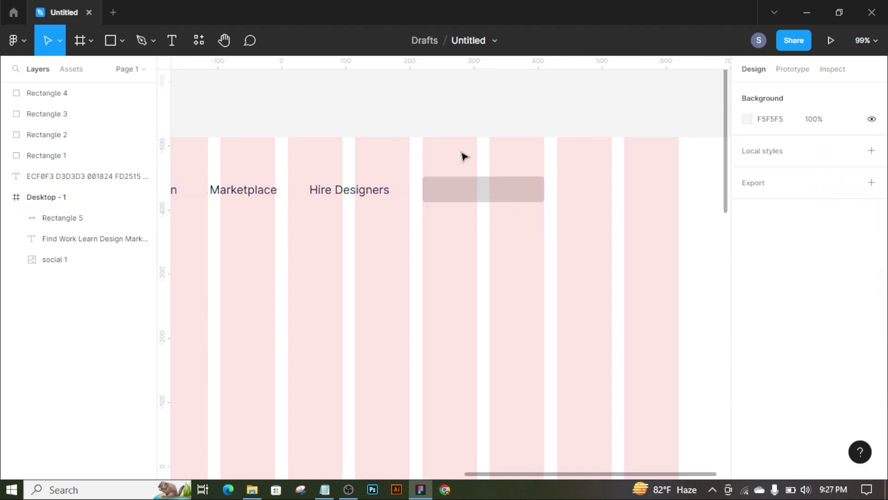
scroll(465, 156, "down", 3, "ctrl")
scroll(514, 122, "down", 2, "ctrl")
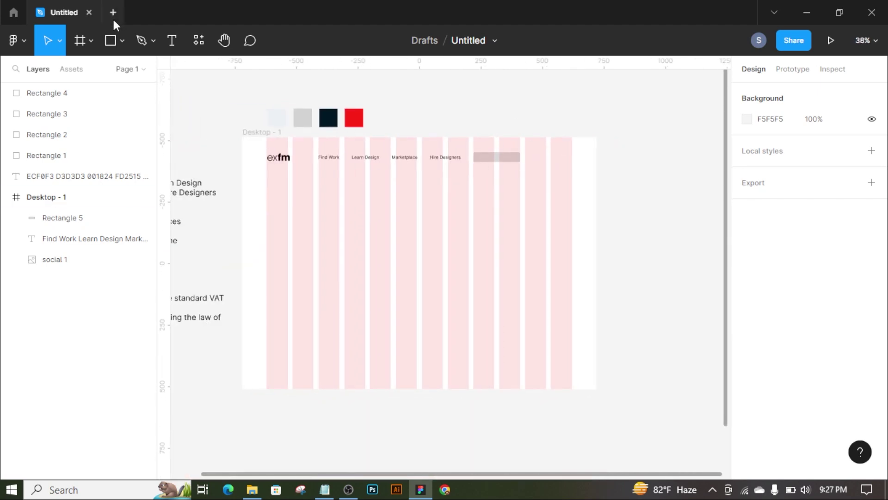
- Cover the Desktop frame with a rectangle behind the header and eyedrop the pale ECF0F3 fill
key("r")
mouse_move(242, 137)
left_mouse_down()
mouse_move(566, 388)
mouse_move(595, 389)
left_mouse_up()
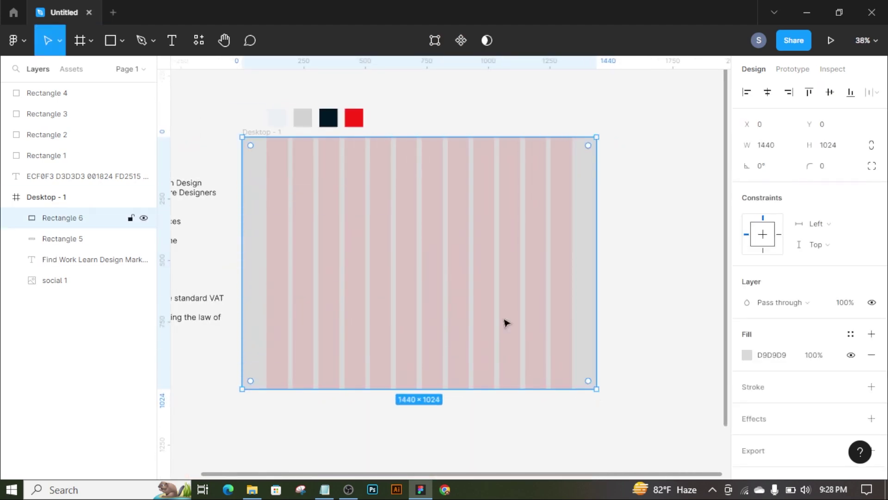
left_click_drag(106, 225, 93, 283)
scroll(353, 119, "up", 2, "ctrl")
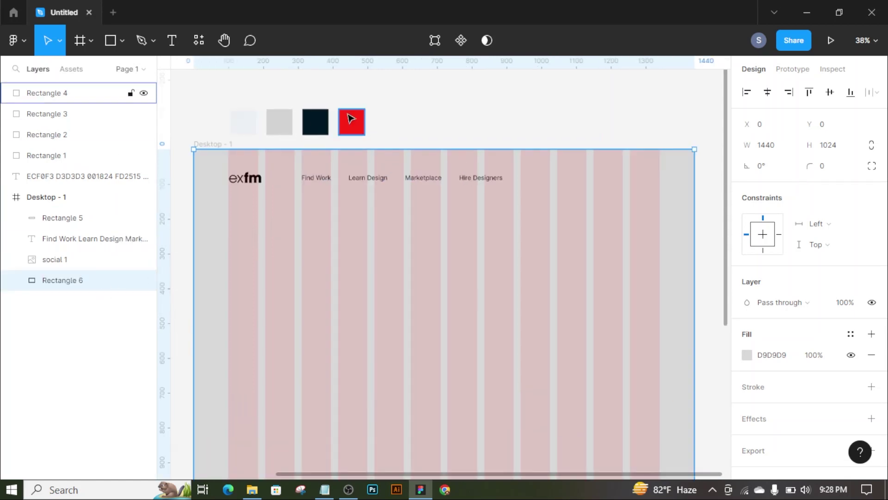
left_click(747, 355)
left_click(592, 337)
left_click(244, 122)
key("Escape")
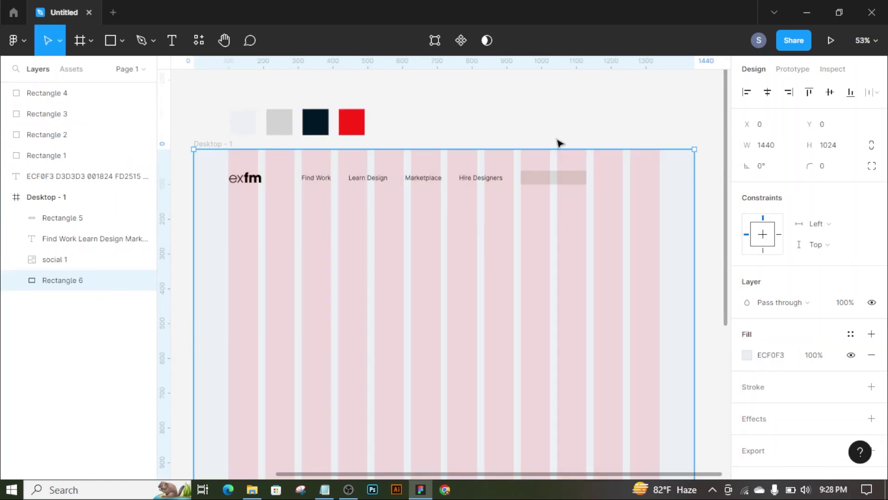
- Eyedrop the grey swatch colour into the search bar rectangle's fill
left_click(557, 142)
left_click(584, 181)
left_click(748, 355)
left_click(592, 336)
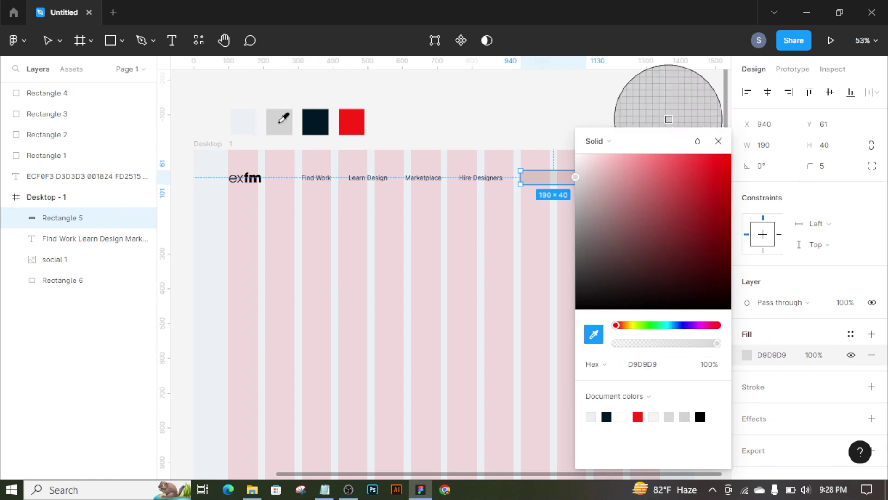
left_click(279, 122)
left_click(613, 128)
scroll(680, 196, "up", 2, "ctrl")
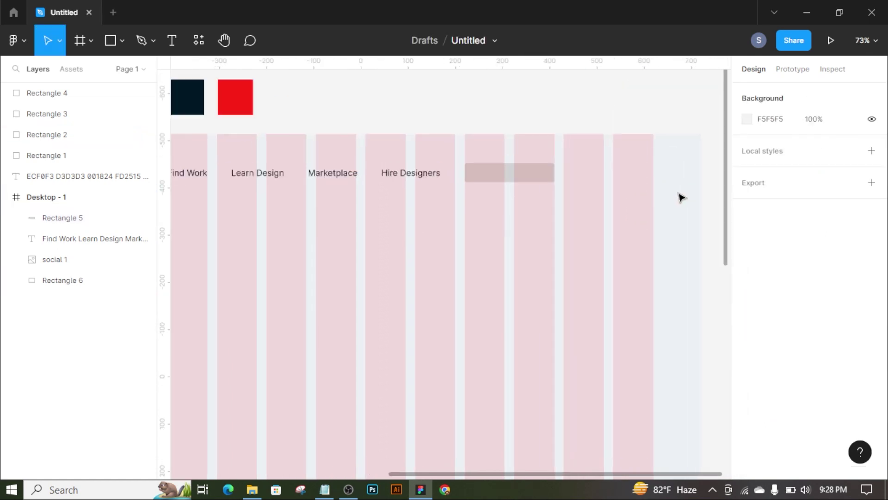
scroll(575, 155, "up", 3, "ctrl")
- Launch the Iconify plugin and search for icons across more collections
left_click(199, 40)
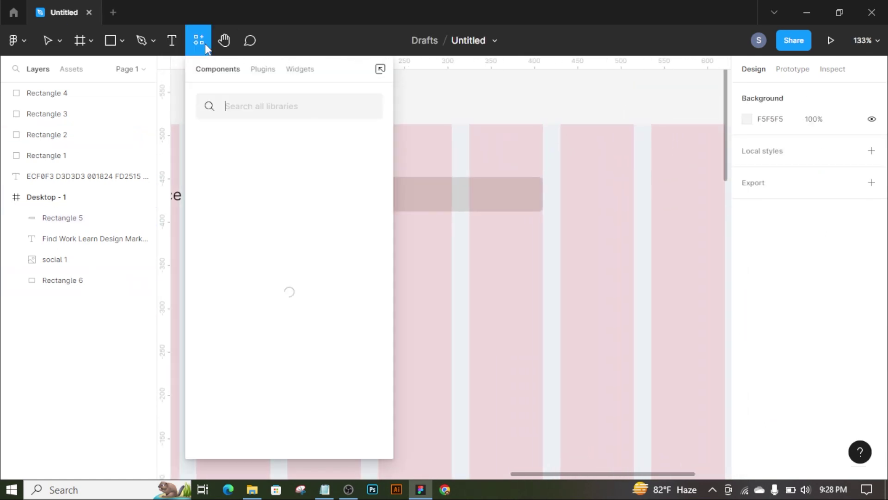
left_click(262, 68)
key("Escape")
type("searc")
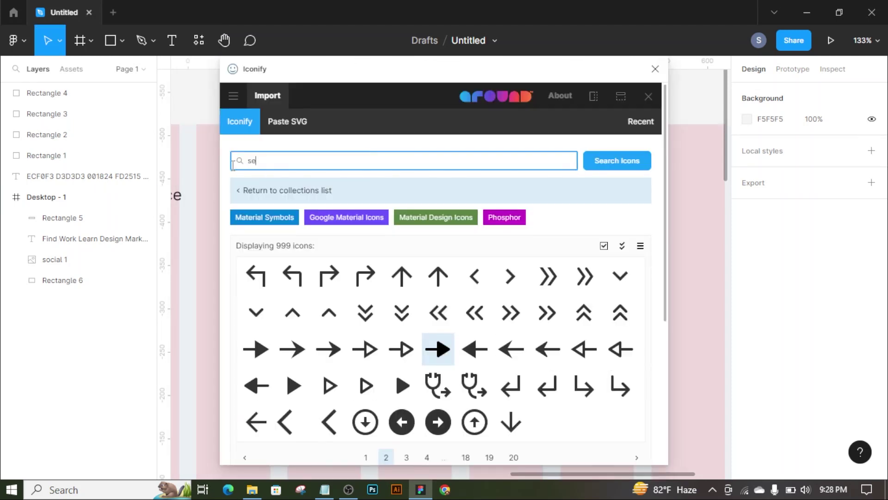
type("h")
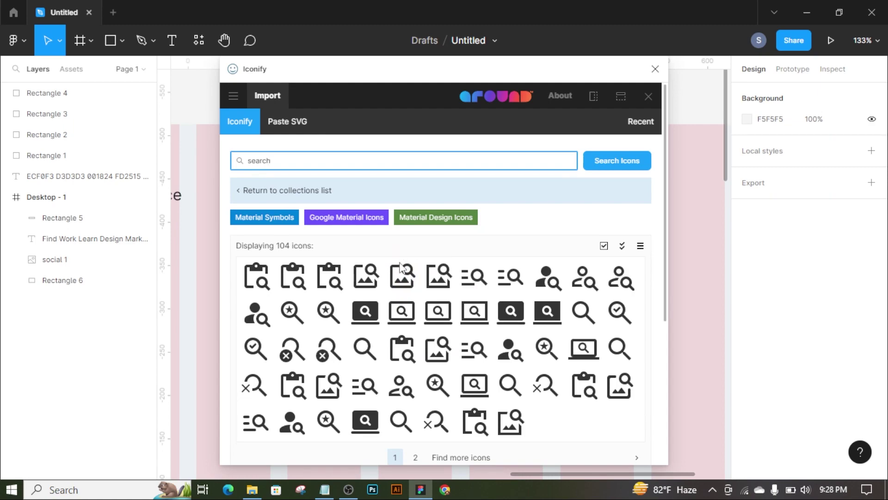
scroll(400, 267, "down", 2)
left_click(460, 392)
- Page through to results page 4 and import the ri:search-line magnifier icon
scroll(489, 343, "down", 2)
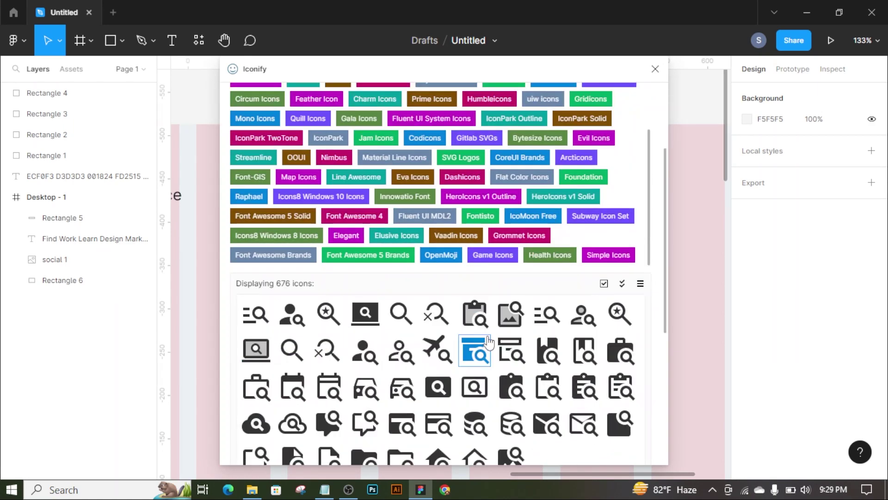
scroll(489, 343, "down", 4)
left_click(353, 301)
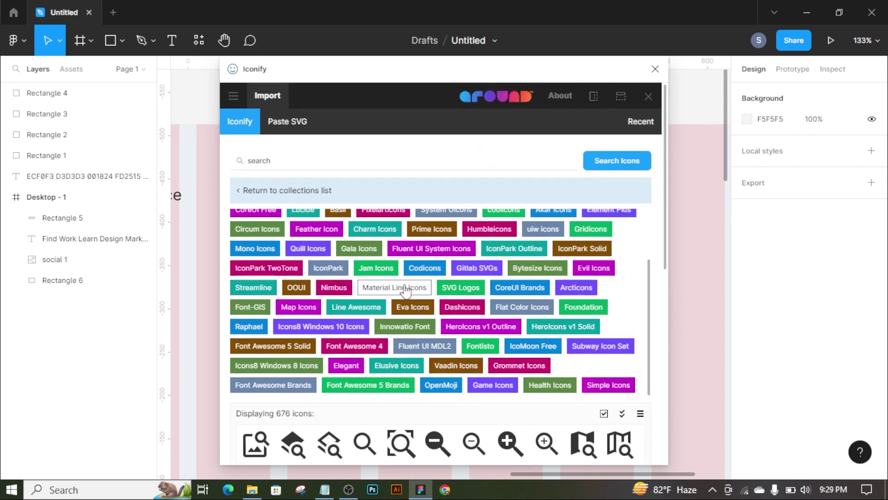
scroll(263, 167, "up", 5)
scroll(436, 290, "down", 4)
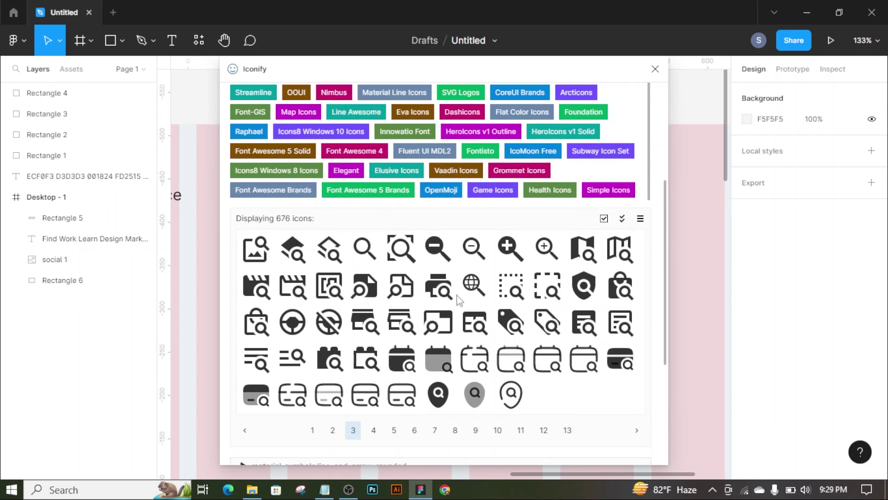
left_click(374, 429)
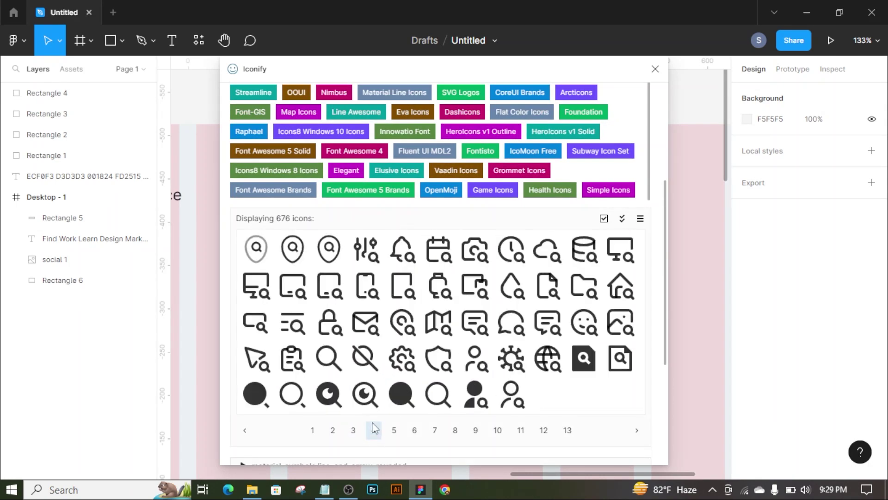
left_click(443, 397)
left_click(454, 463)
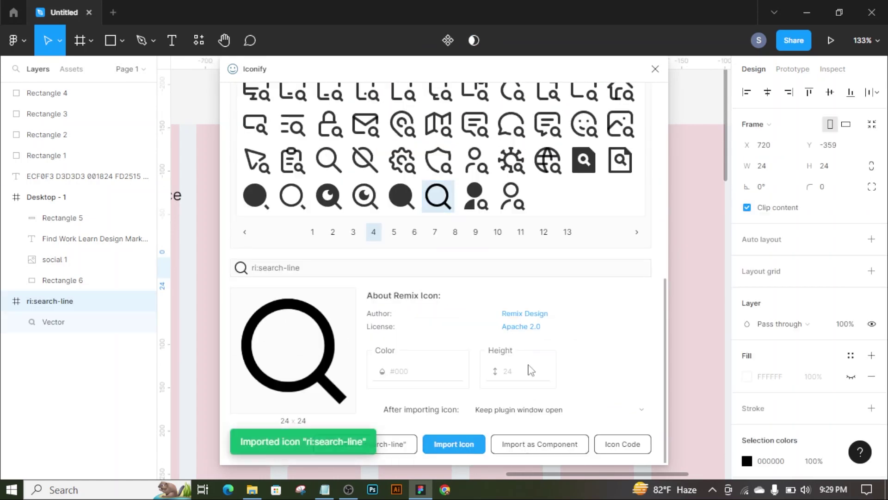
left_click(654, 70)
scroll(694, 208, "down", 3)
scroll(670, 231, "down", 2)
- Ungroup the magnifier, move it into the search bar's right end, and fill it 001824
right_click(669, 229)
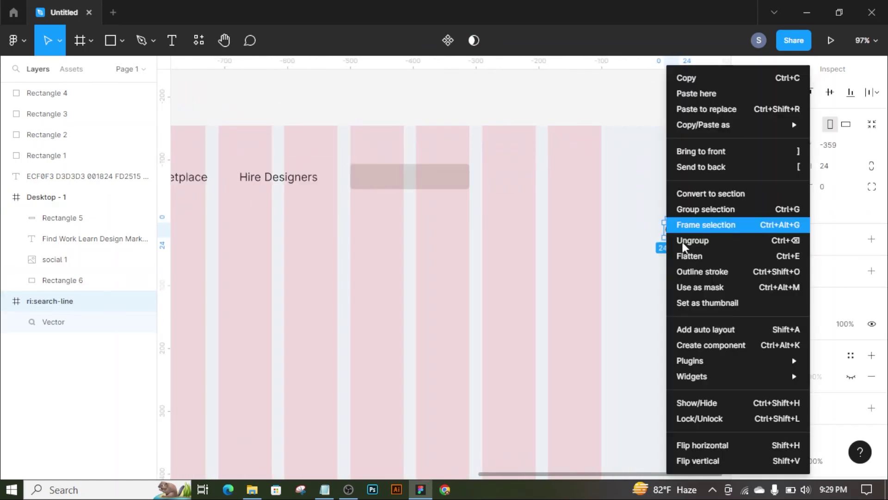
left_click(675, 239)
left_click_drag(675, 238, 467, 184)
scroll(455, 186, "up", 5)
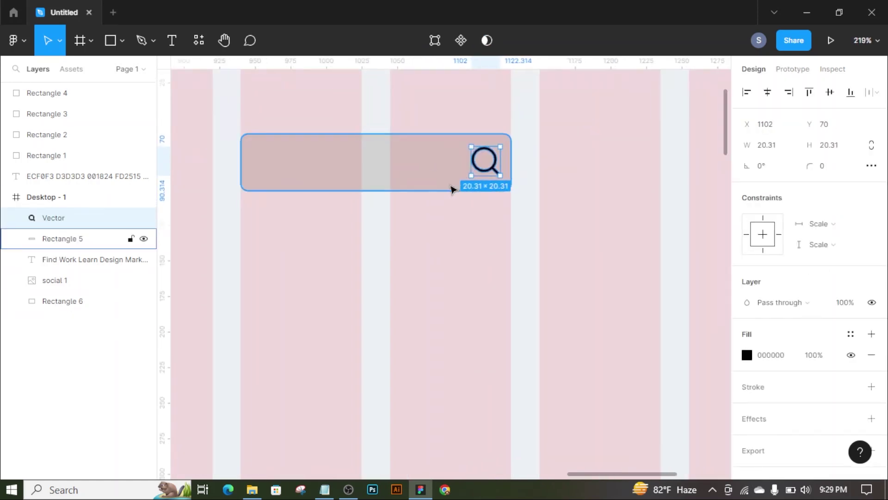
scroll(656, 278, "down", 3)
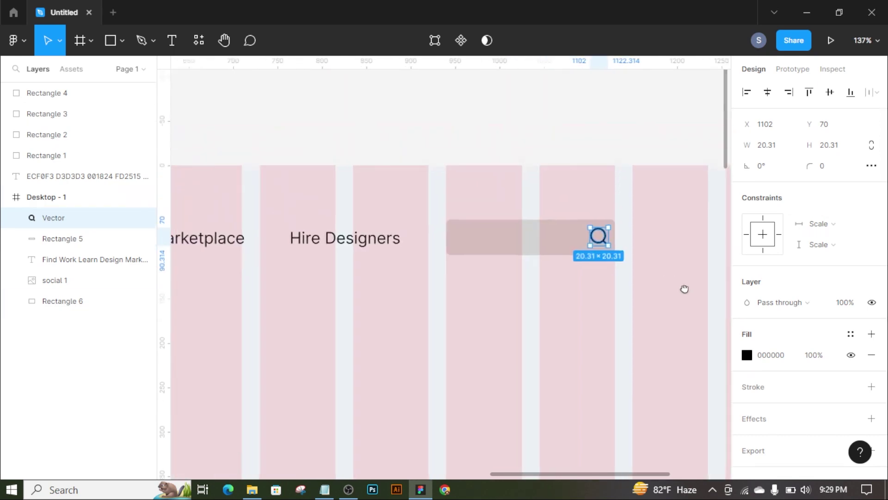
scroll(694, 296, "down", 3)
left_click(748, 355)
left_click(623, 416)
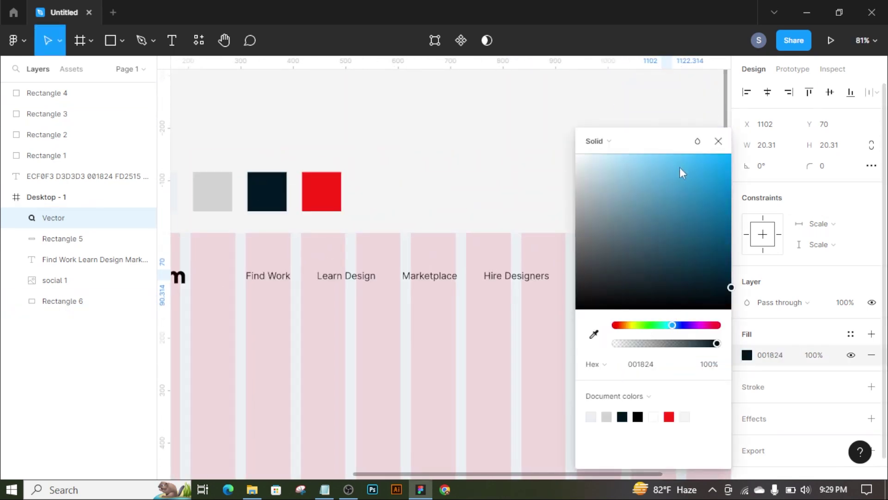
key("Escape")
- Lock the background rectangle and nudge the search icon into final position
scroll(698, 270, "up", 2)
scroll(604, 304, "up", 5)
left_click(608, 303)
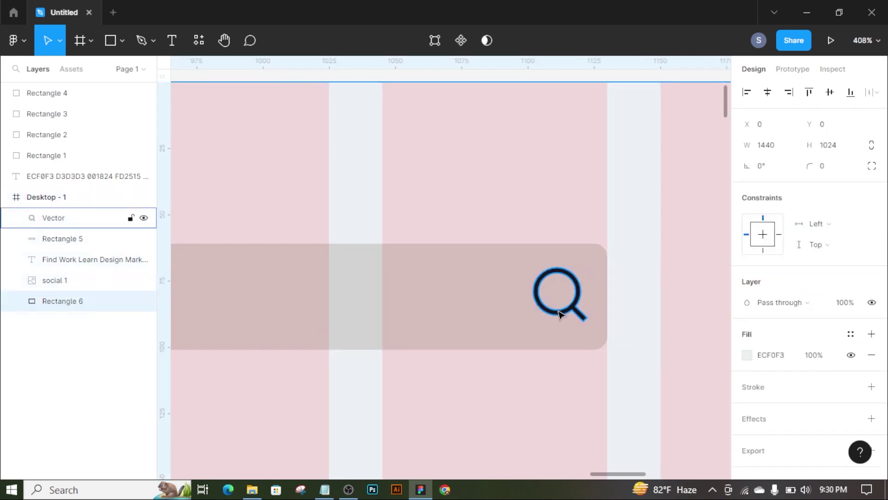
left_click(560, 315)
left_click(130, 301)
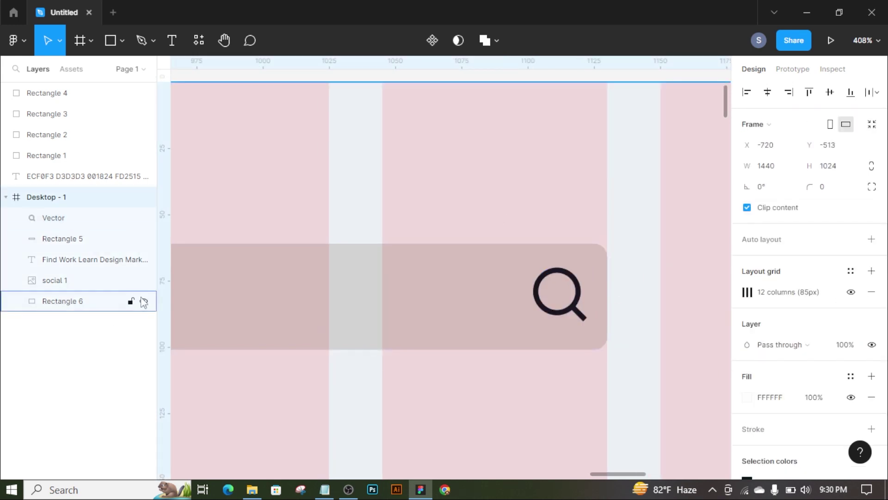
left_click(465, 212)
left_click(559, 291)
key("Left")
key("Left")
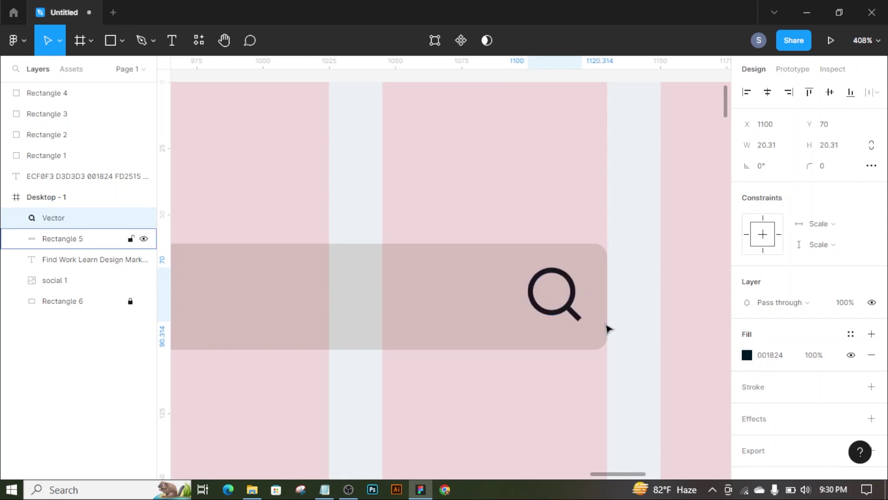
key("Right")
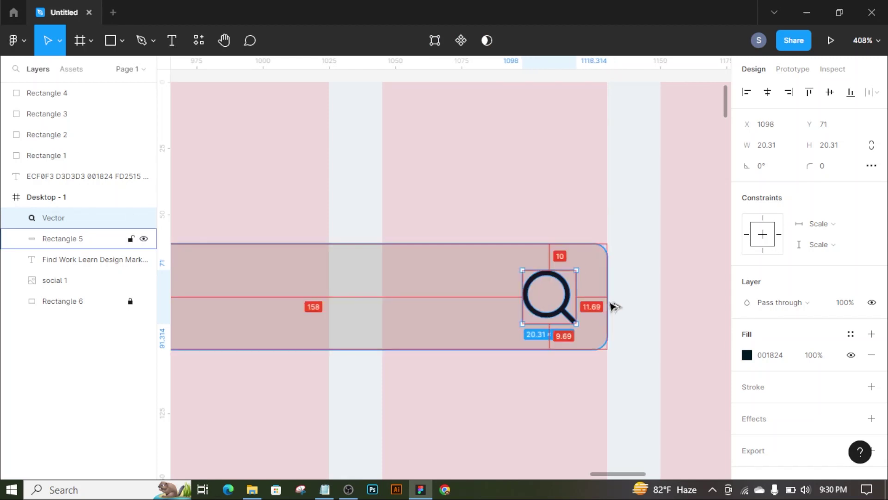
key("Right")
key("Right")
key("Right")
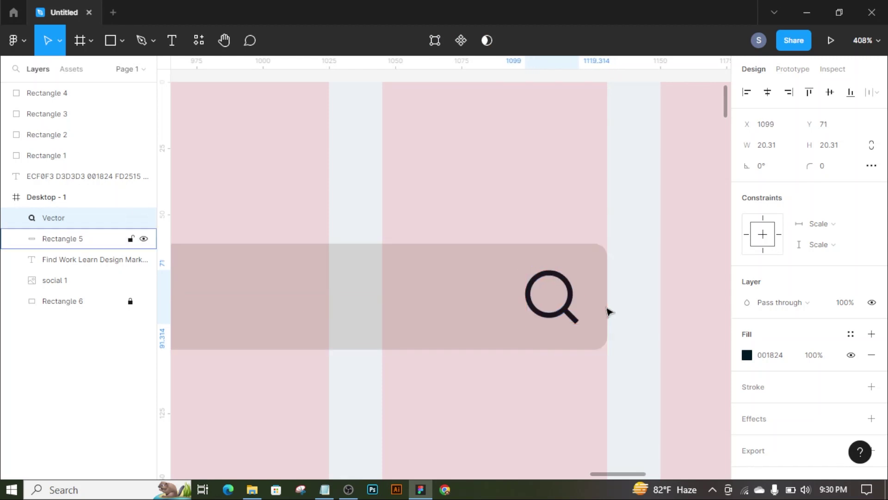
key("Left")
key("Left")
key("Left")
left_click(561, 250, "shift")
- Relaunch Iconify, search 'bell', and import the mdi:bell-badge icon
key("Escape")
scroll(674, 277, "down", 3, "ctrl")
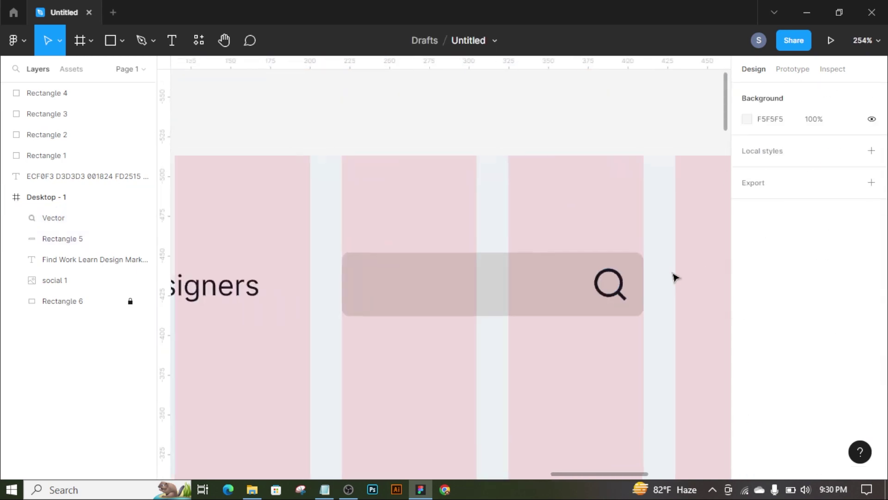
scroll(425, 249, "right", 3)
scroll(396, 266, "up", 1)
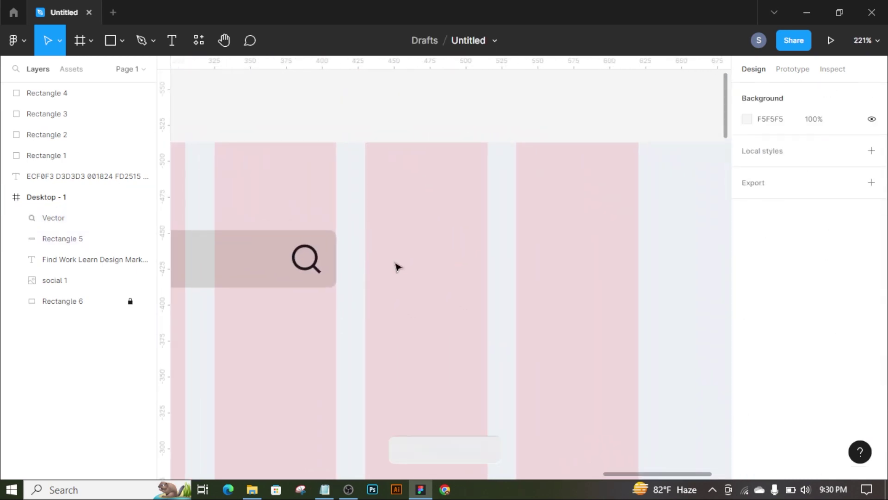
left_click(199, 40)
left_click(365, 170)
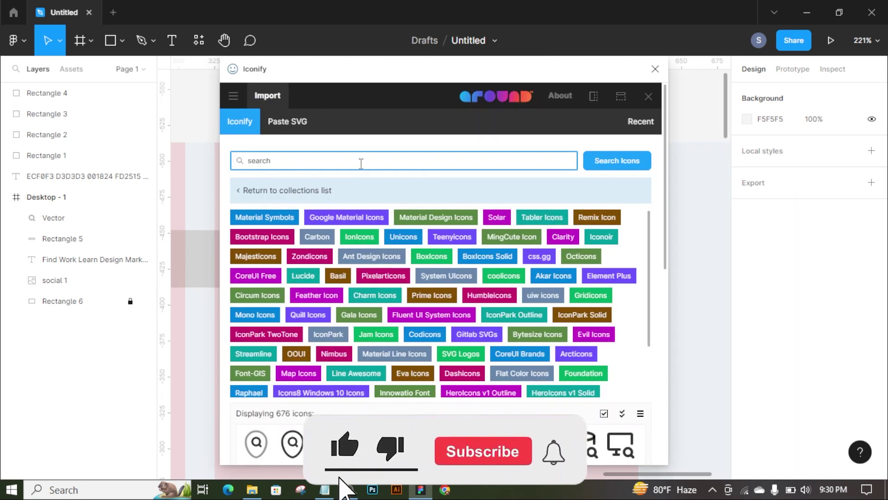
type("bell icon")
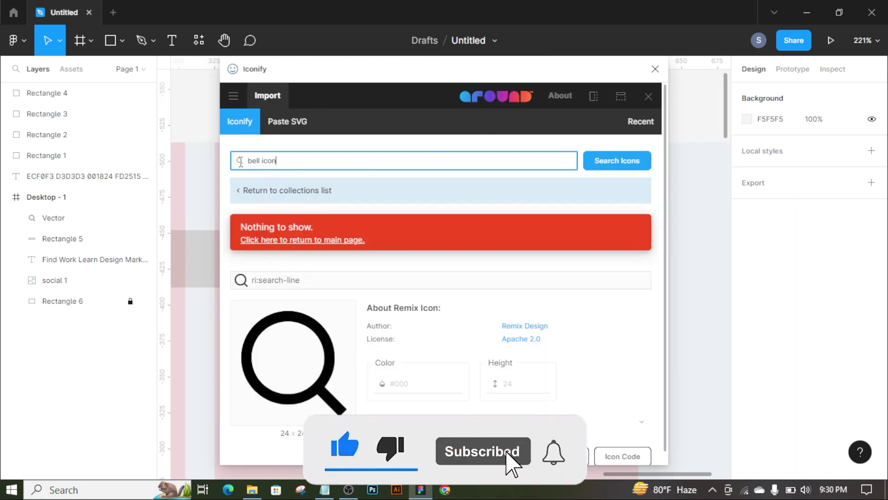
left_click_drag(287, 159, 233, 164)
type("be")
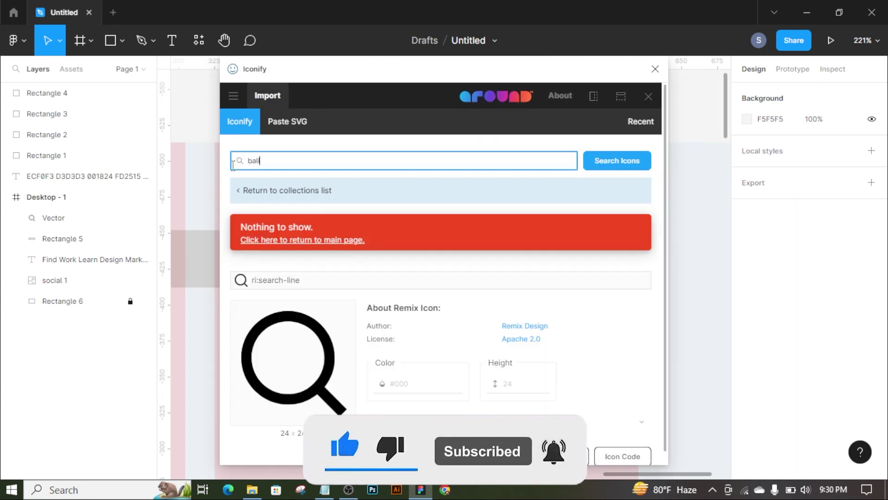
type("ll")
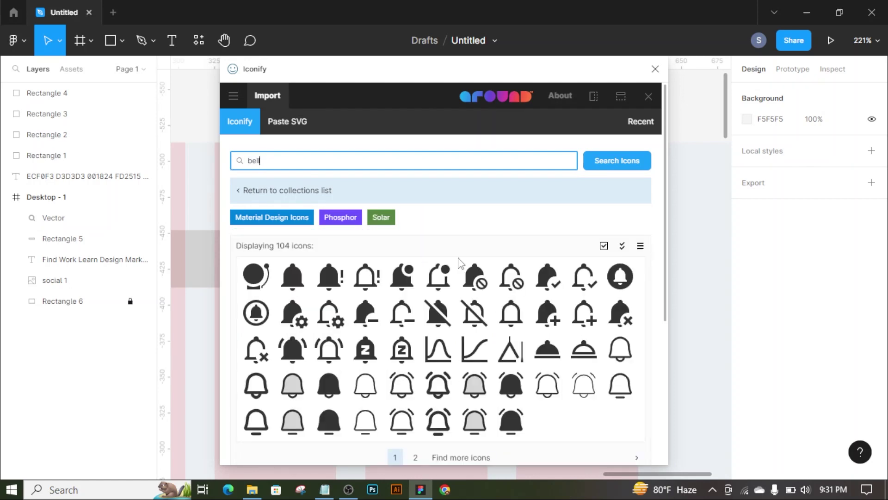
left_click(395, 279)
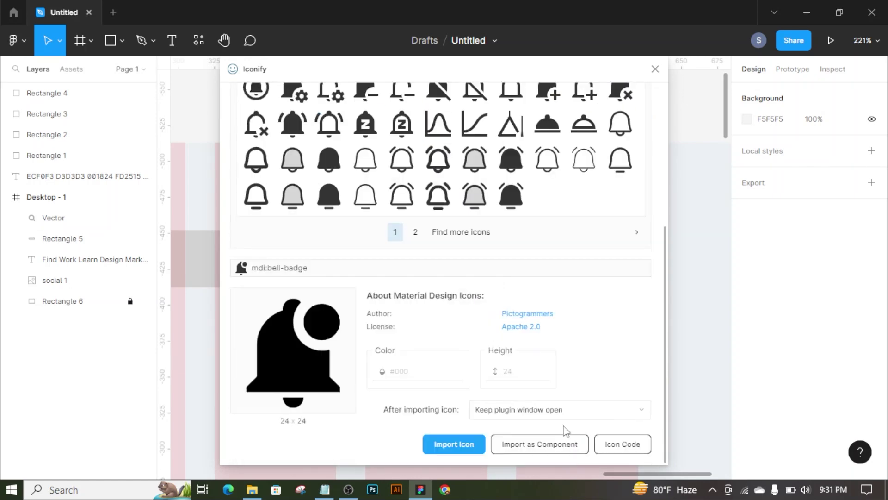
left_click(454, 442)
type("bag")
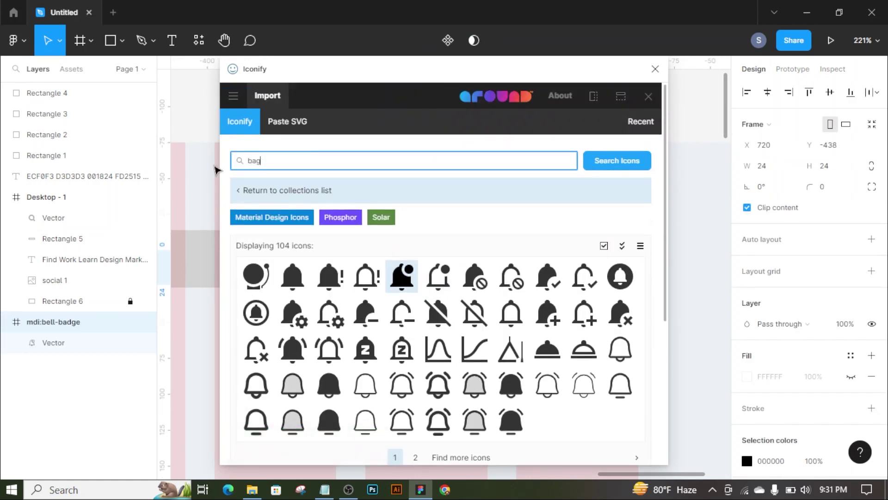
- Import the ph:shopping-bag-open-fill icon and close the plugin
left_click(402, 421)
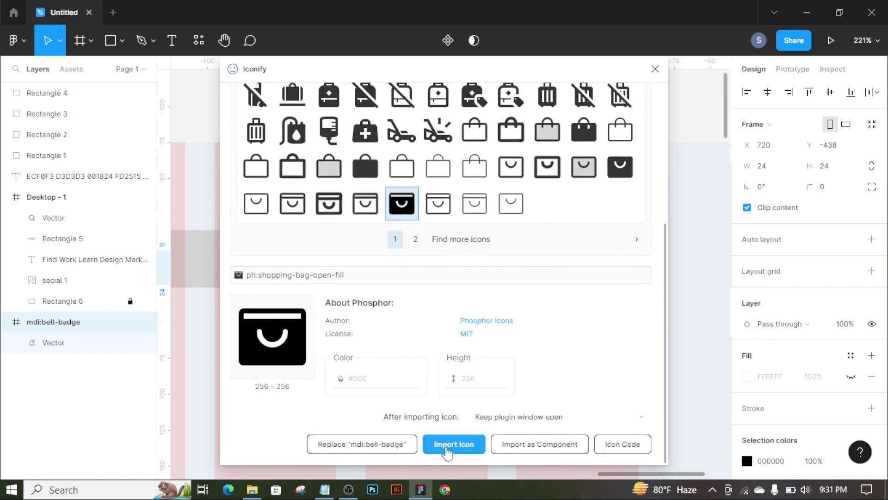
left_click(454, 443)
left_click(655, 69)
scroll(521, 260, "down", 5)
- Flatten the bag, pull the bell and bag shapes out, and delete their empty frames
scroll(620, 261, "right", 3)
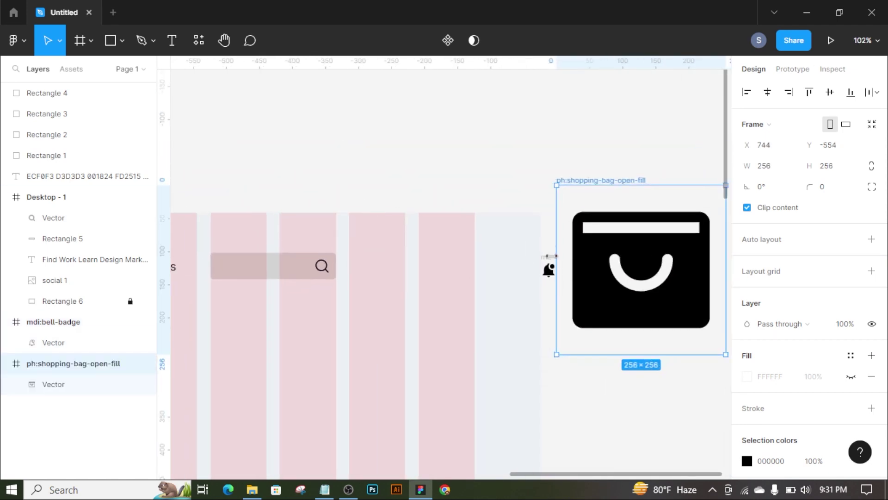
left_click_drag(550, 257, 589, 298)
right_click(595, 271)
left_click(596, 272)
left_click(506, 159)
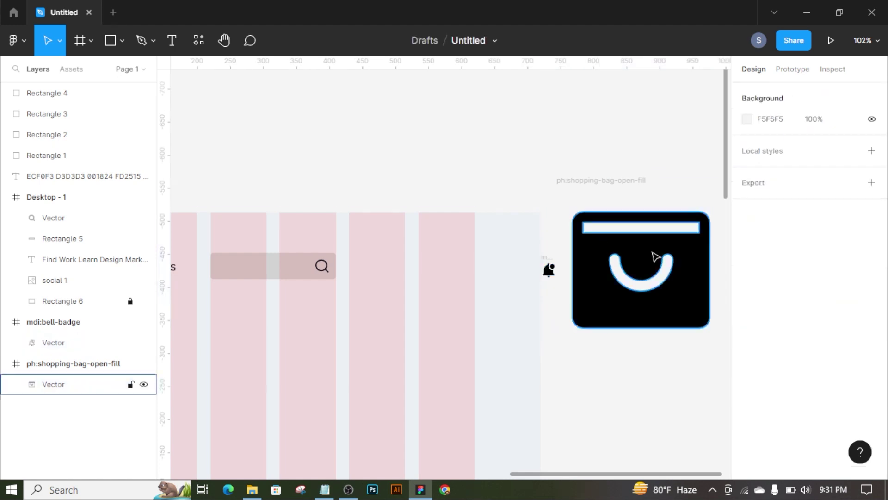
right_click(650, 254)
left_click(659, 272)
mouse_move(617, 252)
left_mouse_down()
mouse_move(410, 144)
mouse_move(411, 125)
left_mouse_up()
left_click(595, 180)
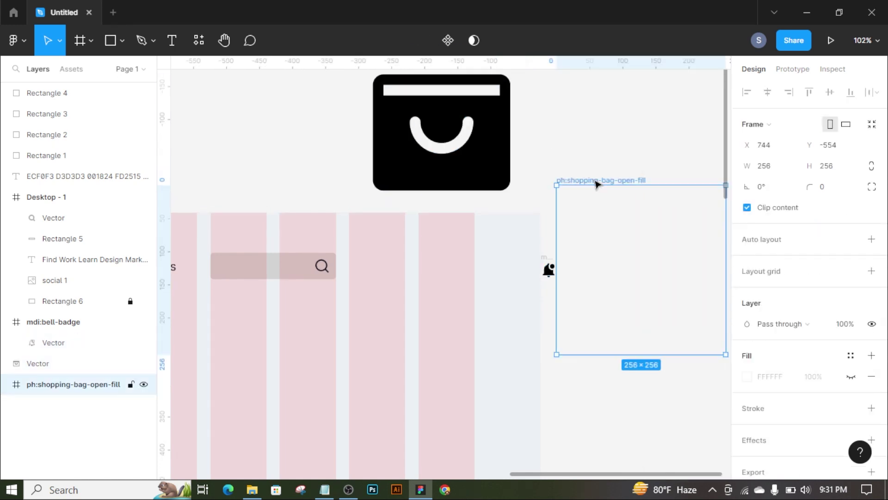
key("Delete")
mouse_move(549, 271)
left_mouse_down()
mouse_move(558, 213)
mouse_move(365, 266)
left_mouse_up()
left_click_drag(549, 244, 581, 296)
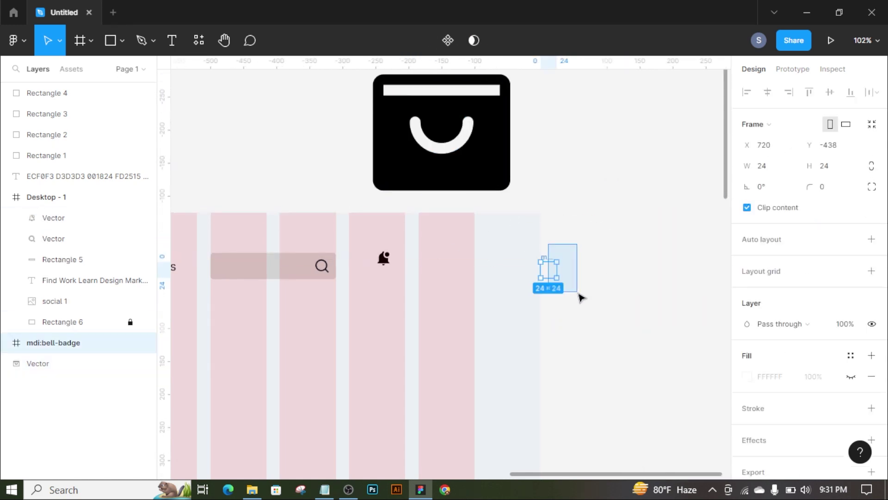
key("Delete")
- Resize the bell and bag to 20 px and place them side by side in the header row
left_click(381, 264)
scroll(379, 260, "up", 5, "ctrl")
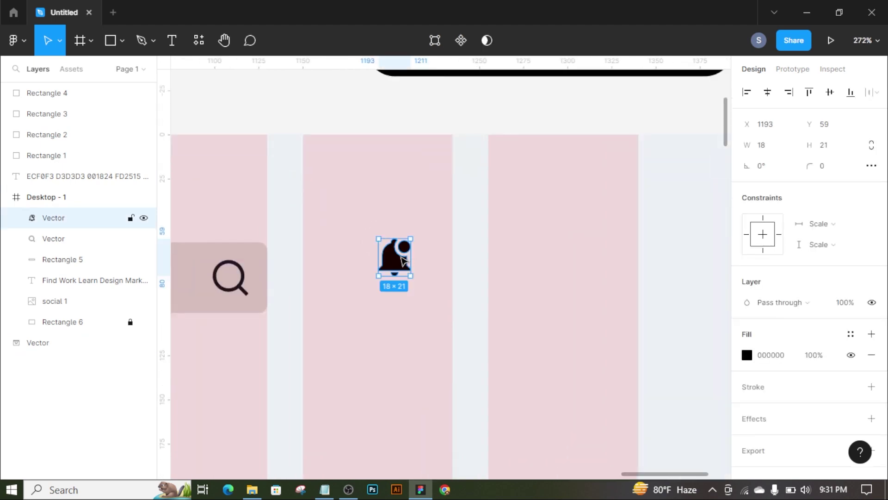
type("20")
key("Return")
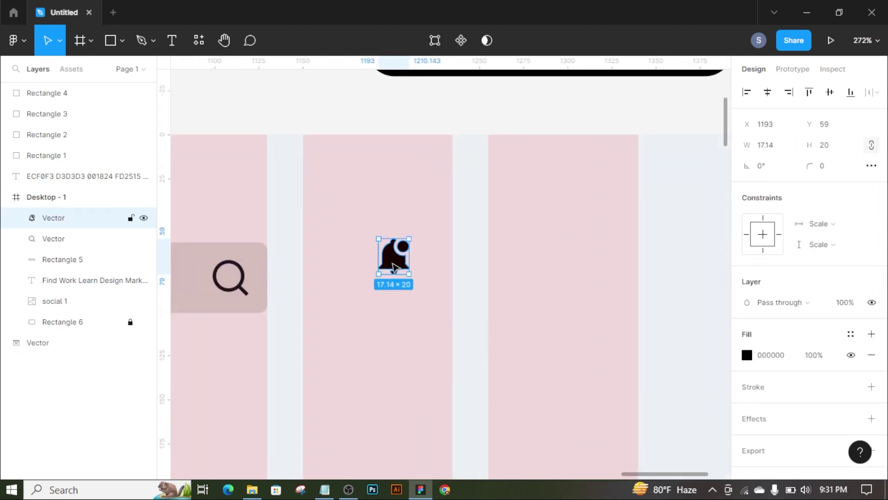
left_click_drag(393, 259, 317, 286)
scroll(536, 163, "up", 3)
left_click(537, 163)
type("2")
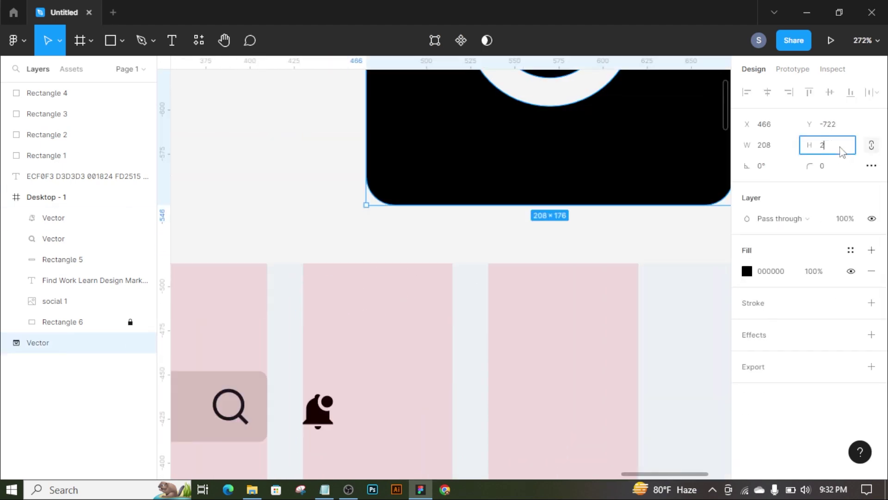
type("0")
key("Return")
scroll(596, 194, "down", 5)
mouse_move(483, 104)
left_mouse_down()
mouse_move(468, 342)
mouse_move(488, 338)
left_mouse_up()
key("Return")
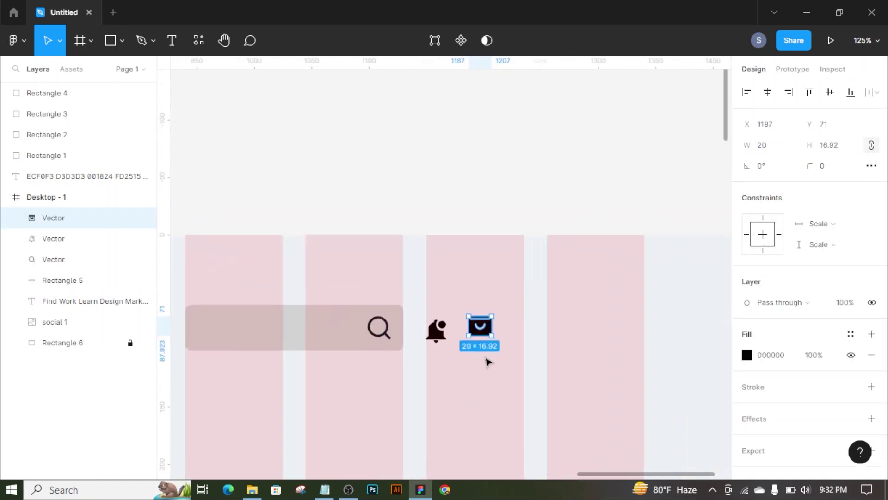
scroll(486, 326, "up", 5)
mouse_move(486, 325)
left_mouse_down()
mouse_move(531, 326)
mouse_move(508, 324)
mouse_move(516, 326)
left_mouse_up()
- Fill both the bell and bag icons with 001824
scroll(670, 327, "down", 2)
left_click(521, 265)
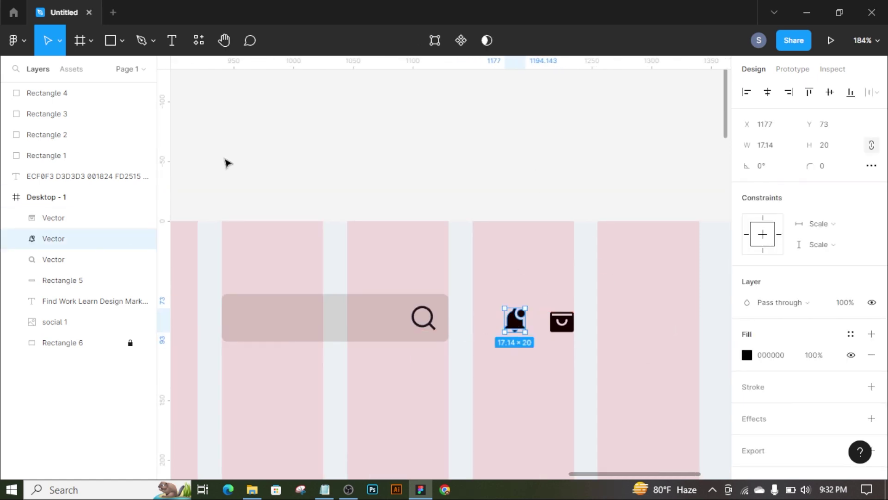
scroll(480, 162, "down", 3)
scroll(551, 274, "down", 2)
left_click_drag(551, 274, 394, 148)
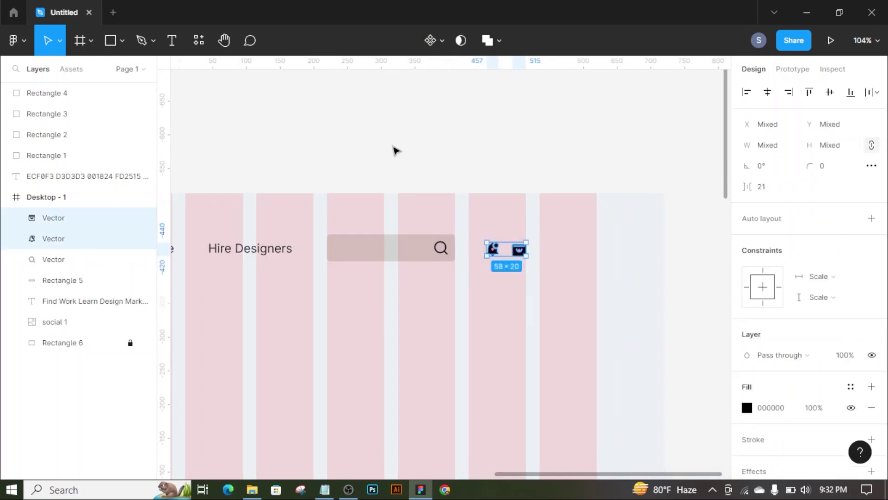
scroll(509, 278, "left", 5)
left_click(746, 408)
type("001824")
key("Escape")
scroll(553, 151, "up", 1)
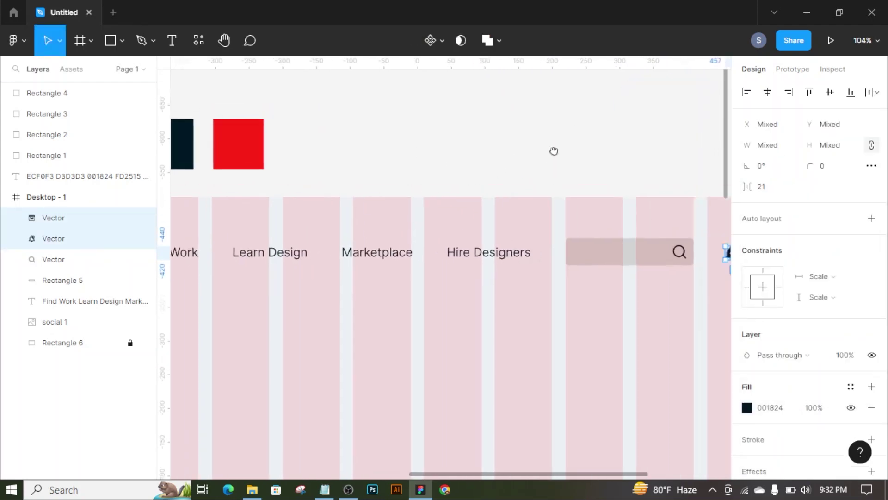
scroll(579, 249, "up", 3)
scroll(578, 249, "up", 2)
left_click(122, 41)
- Draw a 28×28 circle after the bag icon
left_click(109, 119)
mouse_move(578, 217)
left_mouse_down()
mouse_move(628, 261)
mouse_move(620, 261)
left_mouse_up()
left_click(833, 154)
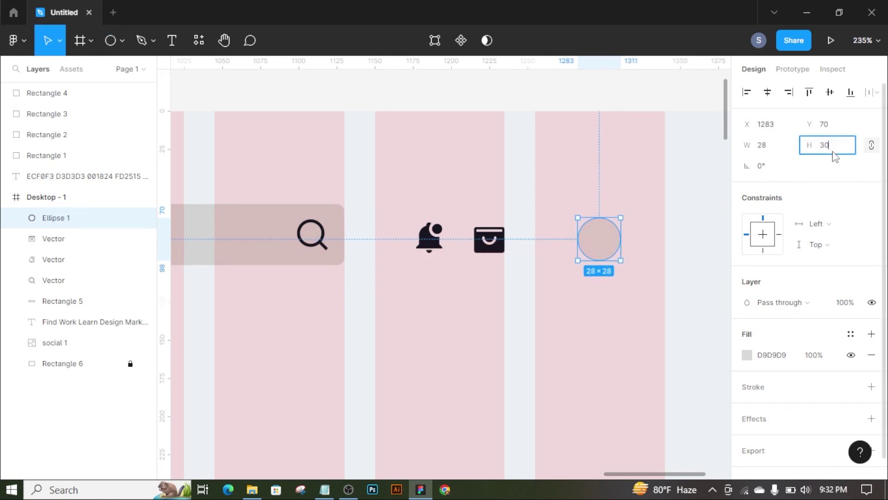
left_click(690, 217)
- Import the pexels-pixabay-220453 portrait, shrink it to about 113×170, and place it over the circle
left_click(252, 489)
left_click_drag(652, 176, 215, 313)
scroll(301, 296, "down", 10)
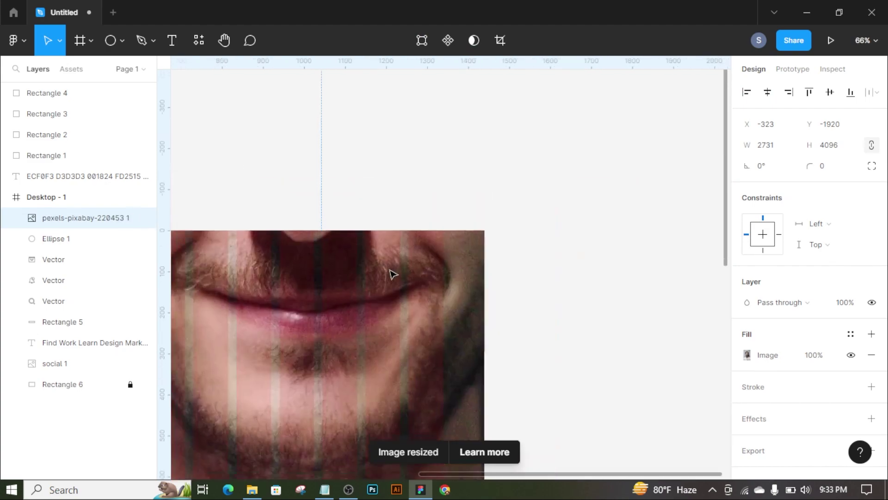
left_click_drag(490, 318, 370, 286)
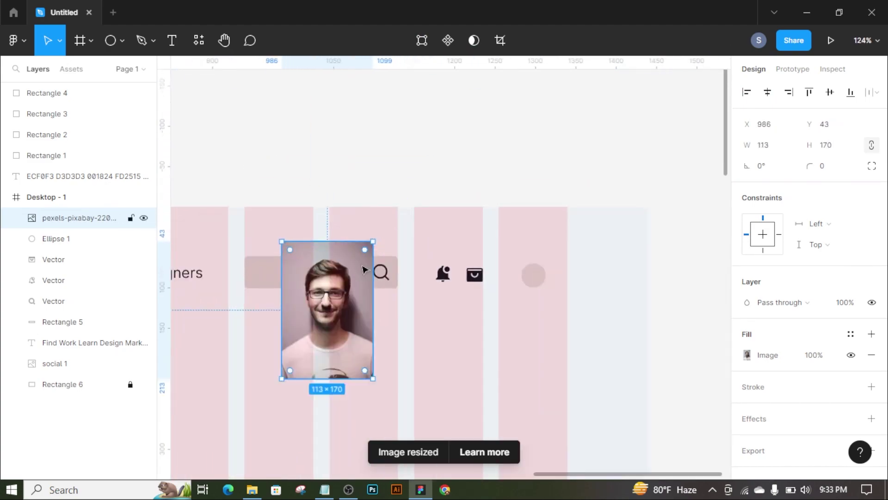
scroll(588, 330, "up", 10)
mouse_move(588, 330)
left_mouse_down()
mouse_move(631, 330)
mouse_move(653, 278)
mouse_move(638, 294)
mouse_move(630, 287)
left_mouse_up()
- Mask the portrait with the circle and adjust the photo to centre the face
left_click(620, 277, "shift")
right_click(637, 296)
left_click(666, 302)
double_click(647, 284)
key("Escape")
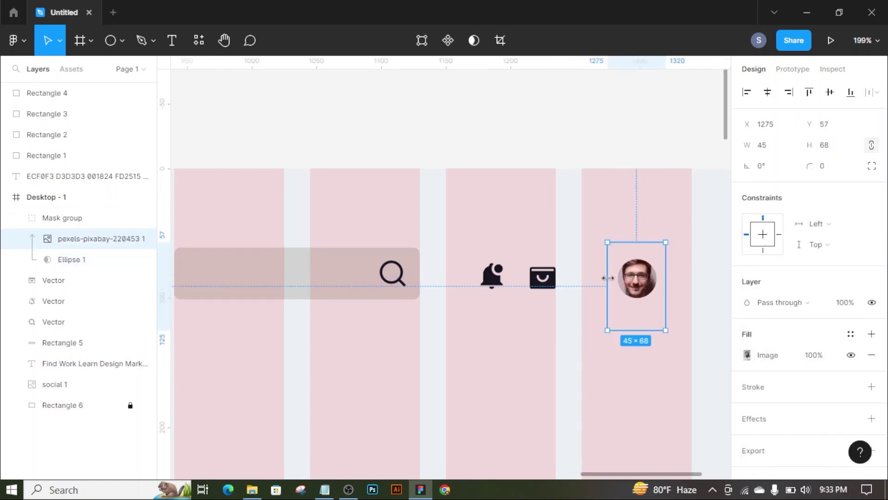
left_click_drag(662, 329, 655, 314)
key("Up")
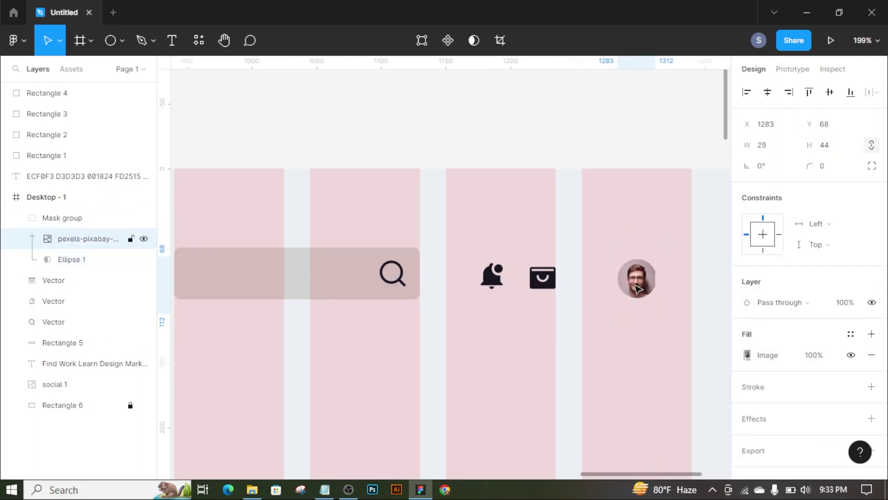
left_click_drag(656, 286, 658, 285)
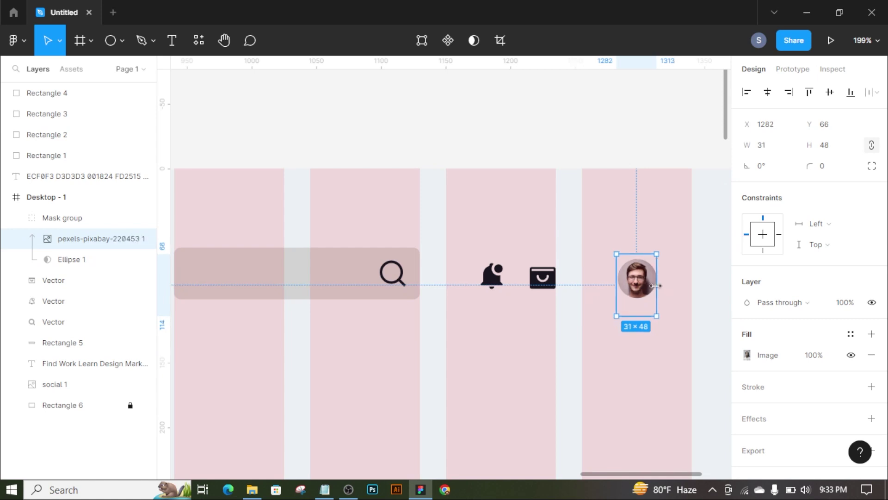
left_click(637, 305)
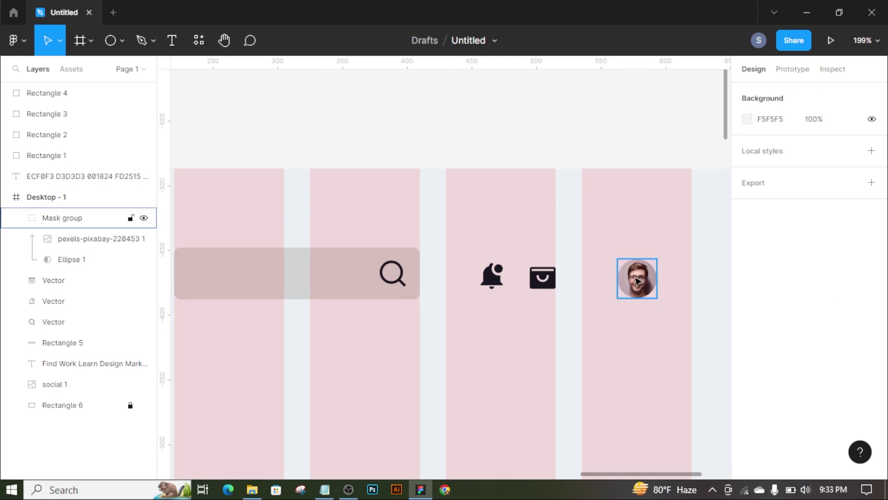
- Move the avatar, bag and bell icons right and distribute their horizontal spacing evenly
left_click_drag(628, 288, 681, 283)
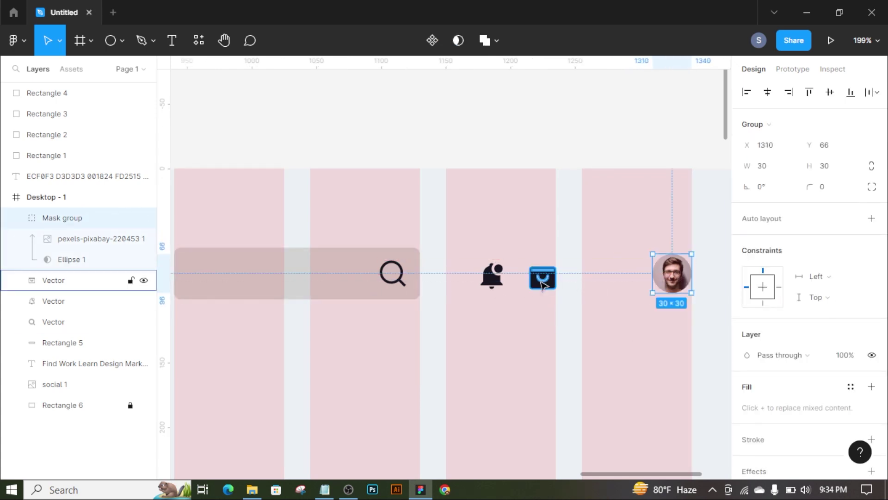
left_click_drag(544, 283, 596, 283)
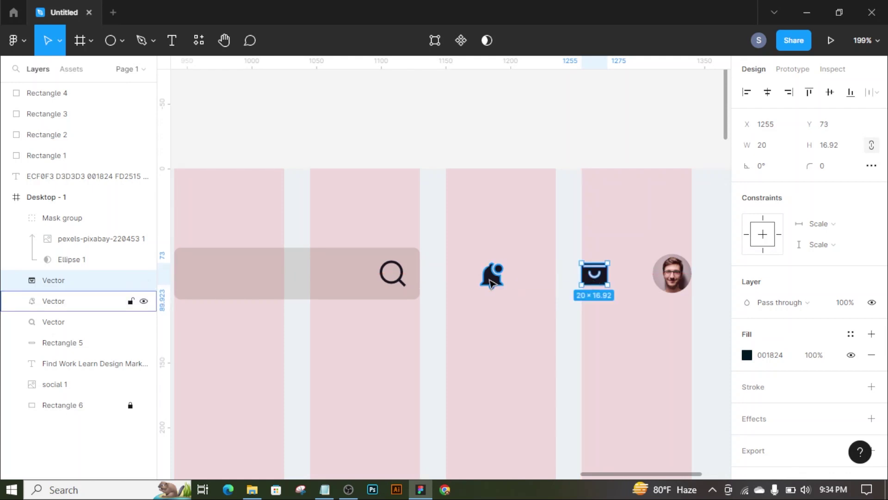
left_click_drag(491, 282, 536, 283)
left_click(595, 275, "shift")
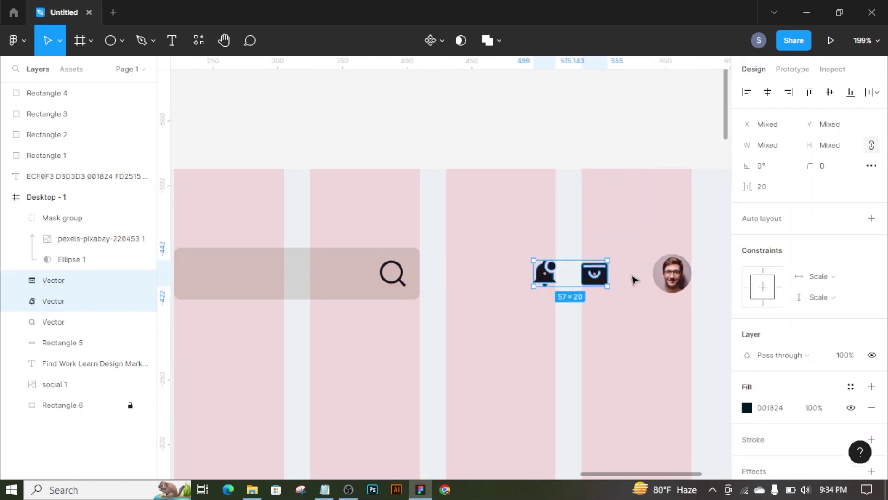
left_click(672, 274, "shift")
left_click(870, 92)
left_click(870, 149)
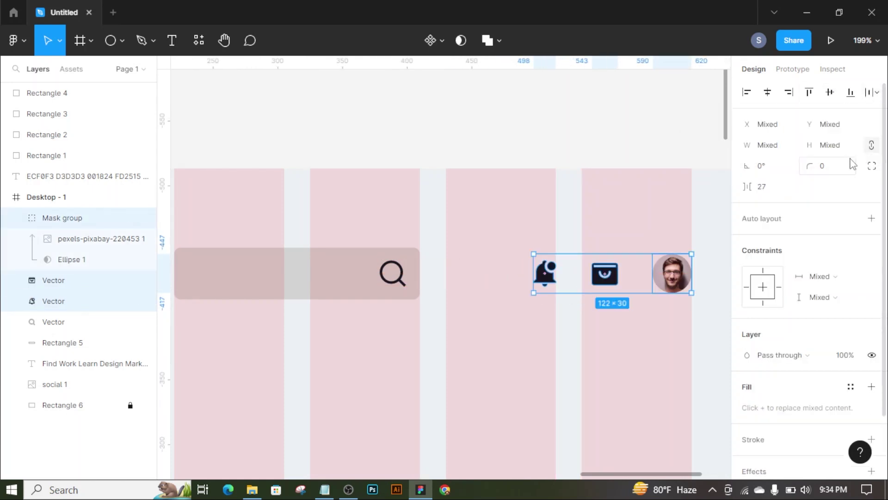
- Shift the search bar right to X 994, Y 61 and fine-tune the icon positions
left_click_drag(363, 320, 680, 264)
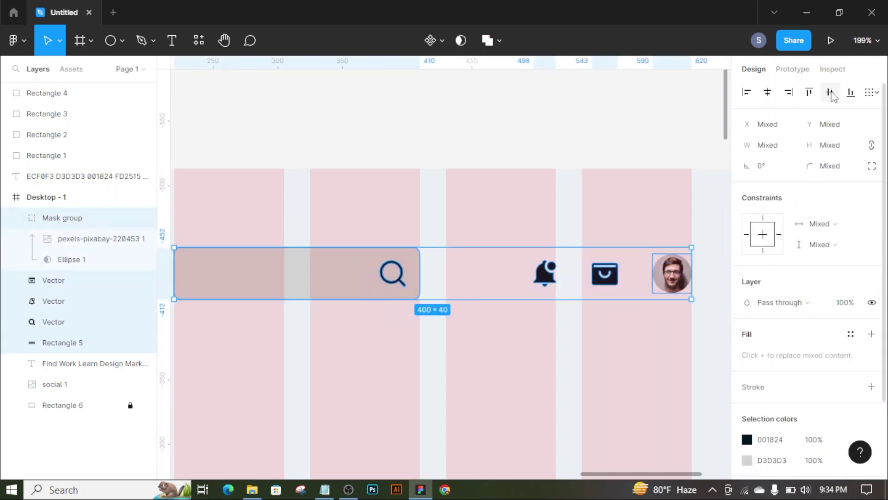
left_click(569, 368)
mouse_move(412, 319)
left_mouse_down()
mouse_move(363, 276)
mouse_move(419, 281)
left_mouse_up()
scroll(376, 279, "down", 2)
left_click(550, 275)
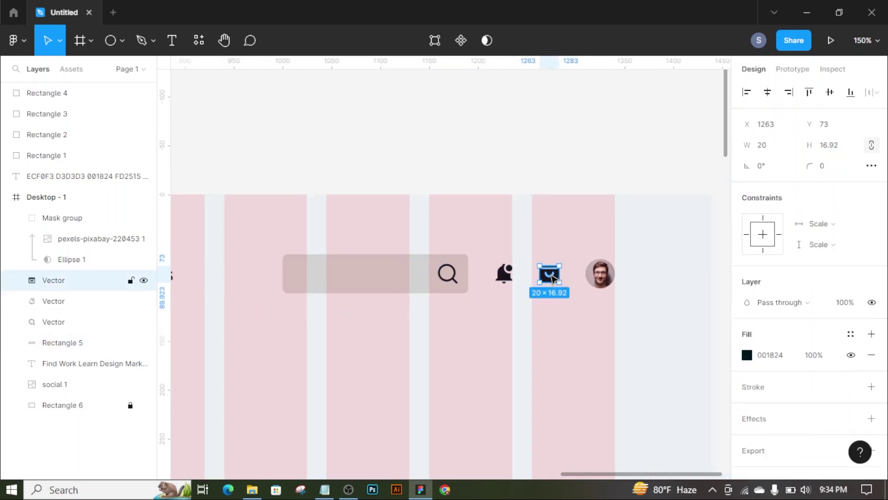
left_click_drag(505, 275, 452, 278)
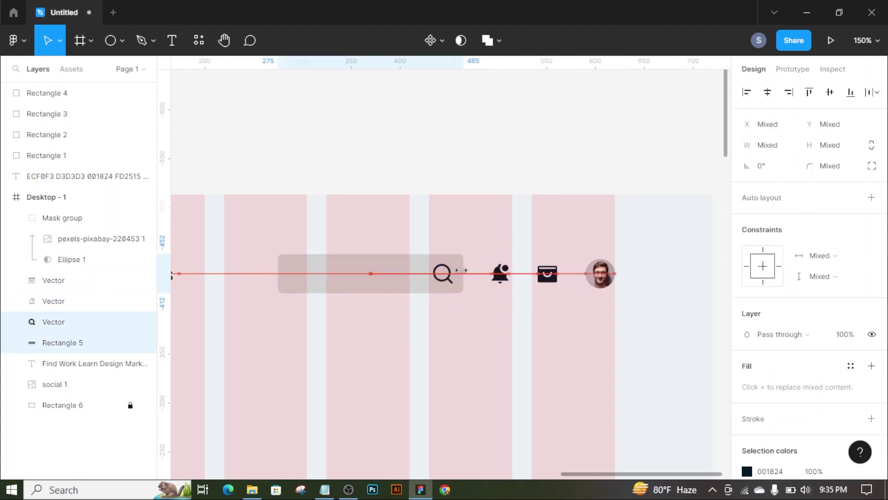
left_click(500, 273)
left_click(279, 275)
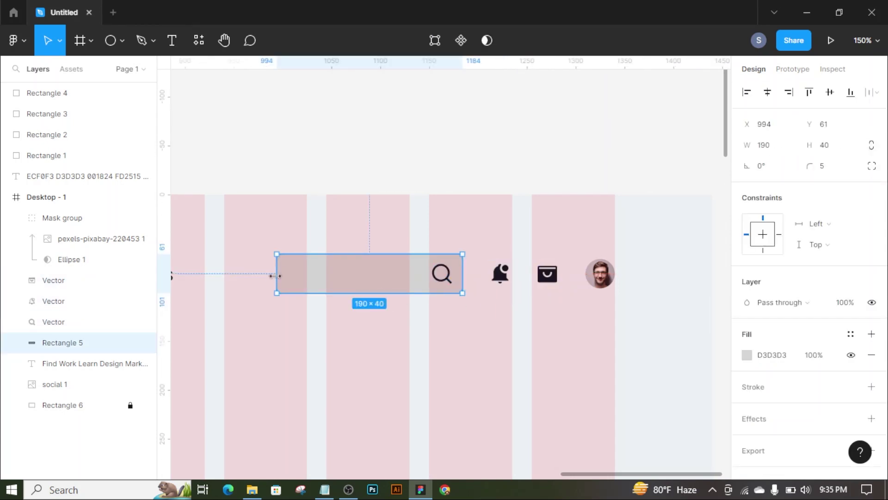
- Scroll around the canvas to locate the Freelance Designer Services copy text
left_click(290, 338)
scroll(290, 337, "down", 5)
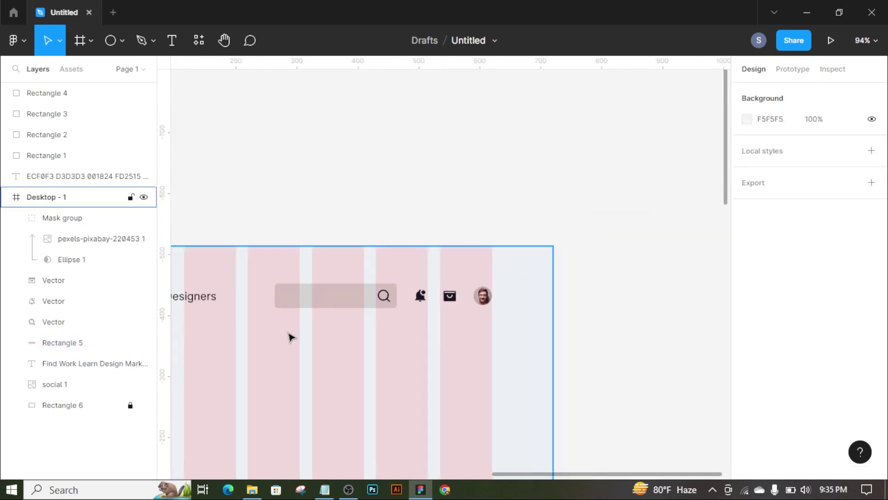
scroll(272, 209, "up", 8)
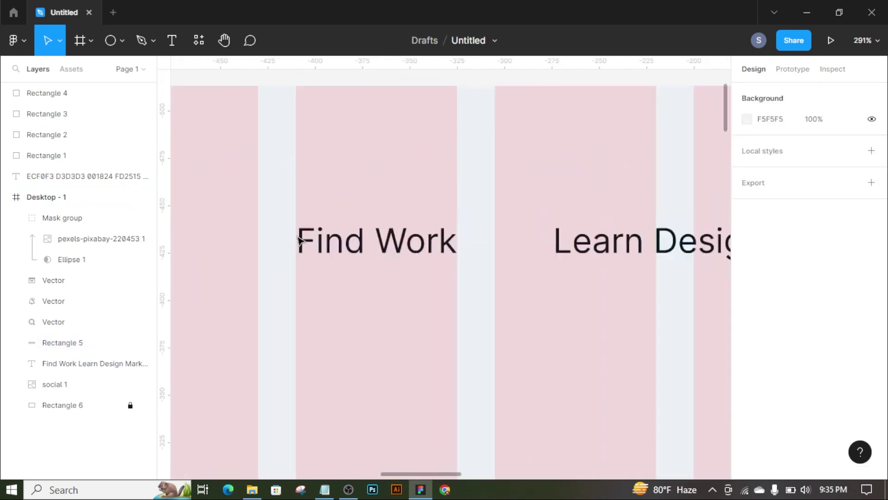
left_click(332, 241)
scroll(332, 242, "down", 3)
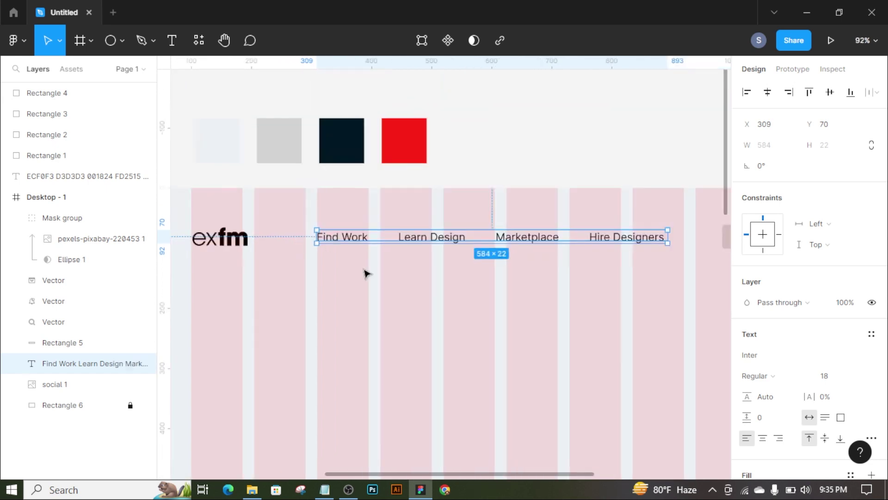
scroll(627, 308, "down", 2)
scroll(581, 242, "down", 2)
left_click(508, 224)
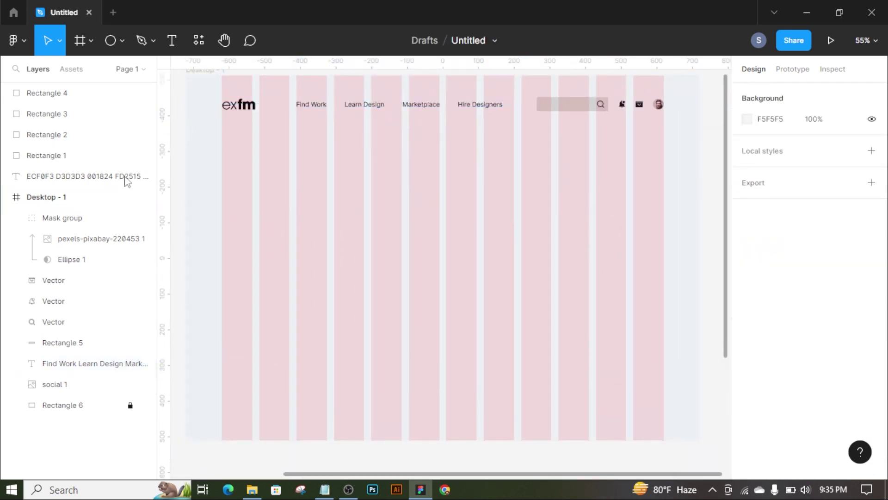
scroll(361, 212, "left", 3)
scroll(361, 212, "left", 2)
- Copy 'Freelance Designer Services' and paste it into Desktop - 1 at X 129, Y 332
left_click(171, 41)
left_click_drag(242, 174, 346, 190)
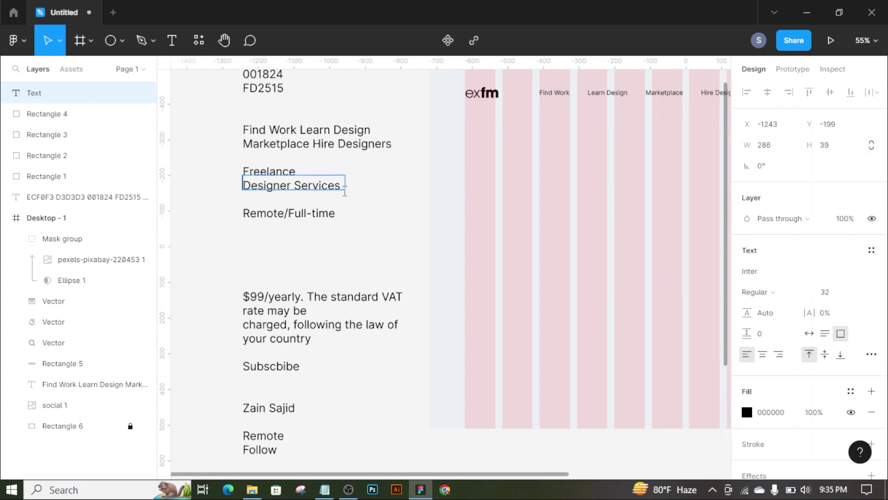
left_click(172, 41)
left_click(341, 187)
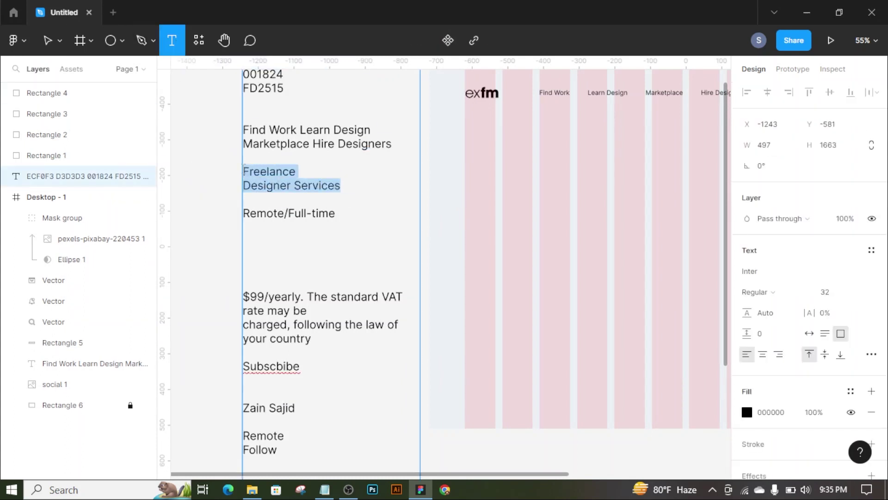
key("ctrl+c")
left_click(475, 184)
key("ctrl+v")
left_click(172, 40)
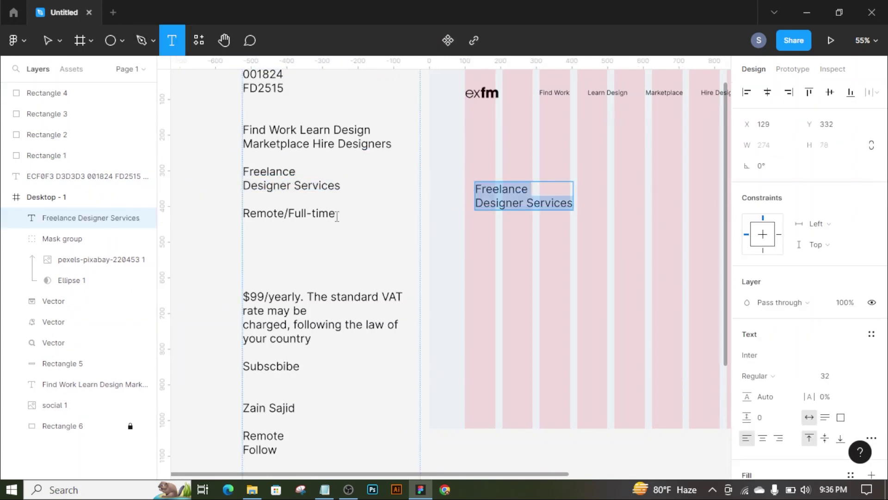
- Copy the Remote/Full-time line and paste it into the landing page frame
left_click_drag(336, 217, 244, 214)
key("ctrl+c")
left_click(461, 232)
key("ctrl+v")
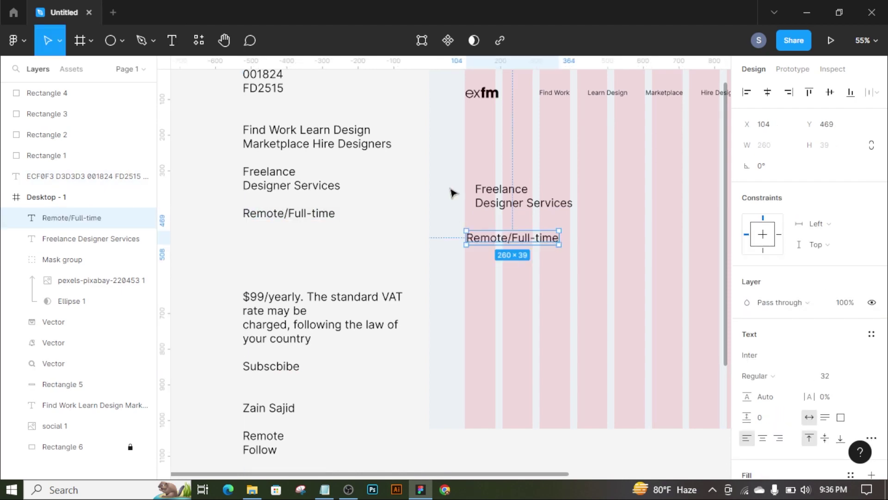
scroll(452, 192, "up", 3)
- Set the Freelance Designer Services heading to font size 64 and move it into the hero
left_click(403, 220)
scroll(599, 212, "down", 5)
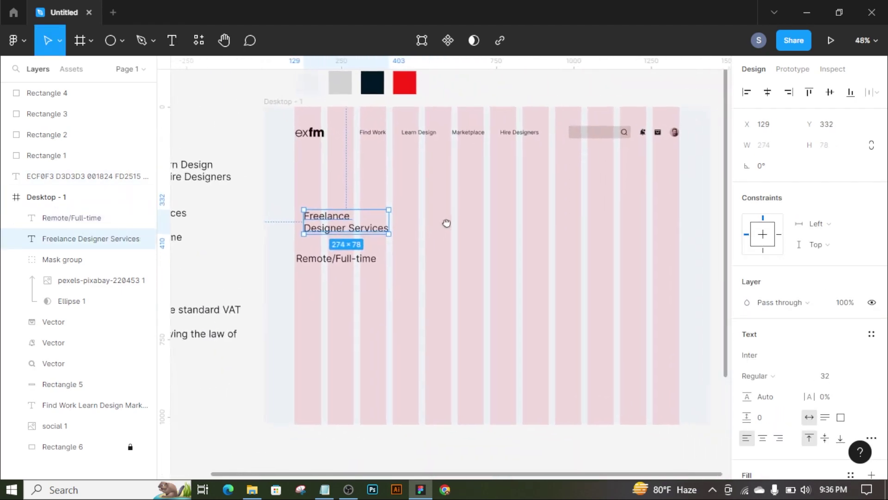
left_click(858, 375)
left_click(840, 429)
left_click_drag(335, 229, 327, 204)
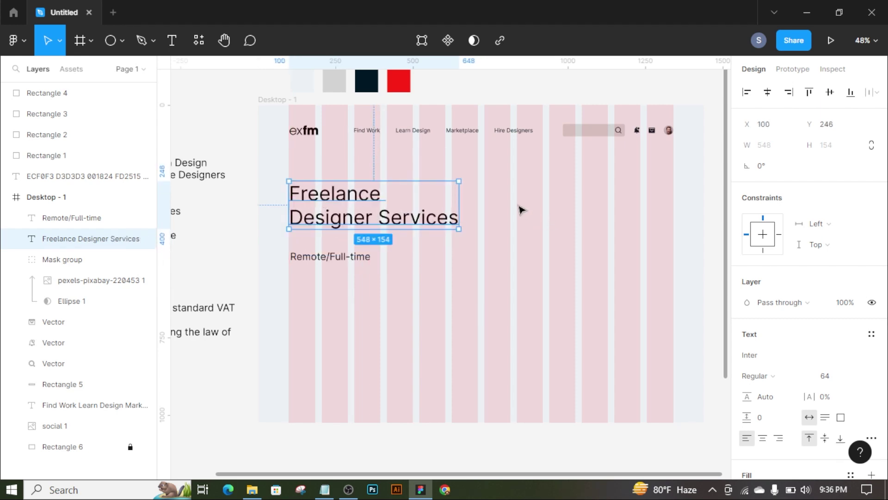
scroll(522, 210, "up", 1)
scroll(786, 324, "down", 4)
left_click(746, 334)
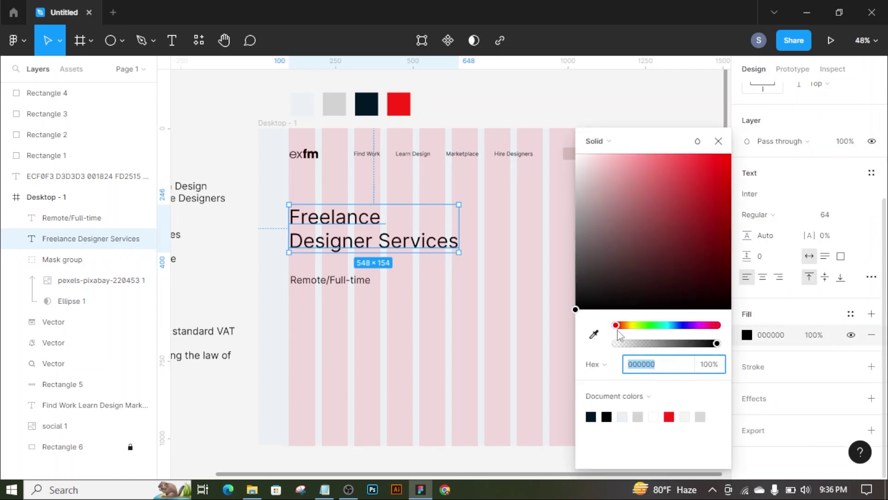
type("001824")
key("Escape")
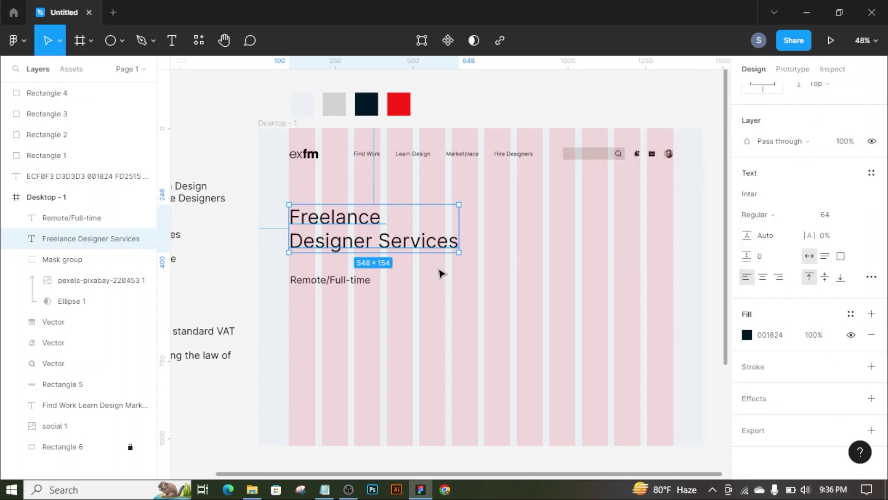
- Recolour the Remote/Full-time text mid grey using sampled swatch colours
left_click(330, 279)
left_click(747, 334)
left_click(594, 333)
left_click(334, 103)
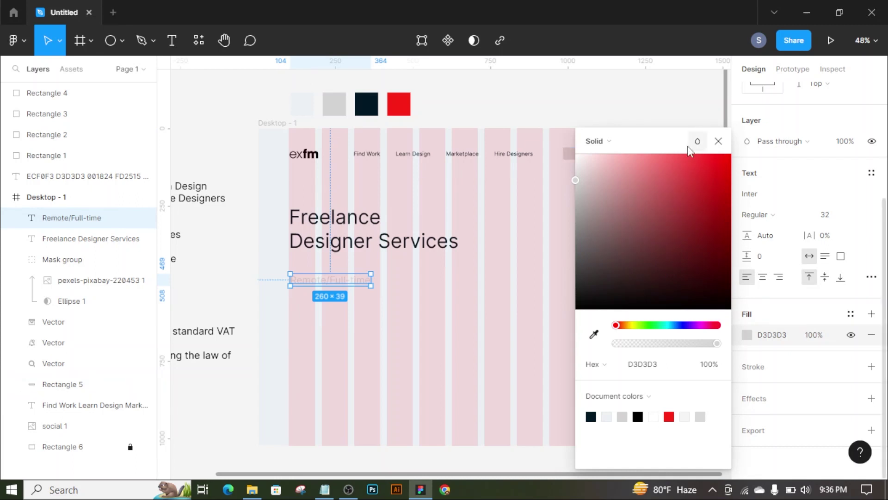
left_click(594, 334)
left_click(366, 104)
left_click_drag(731, 288, 731, 241)
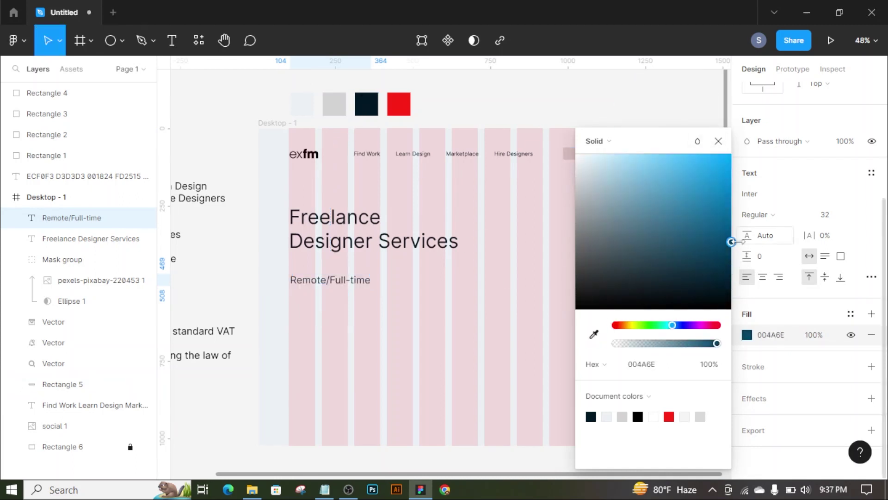
left_click_drag(575, 273, 555, 215)
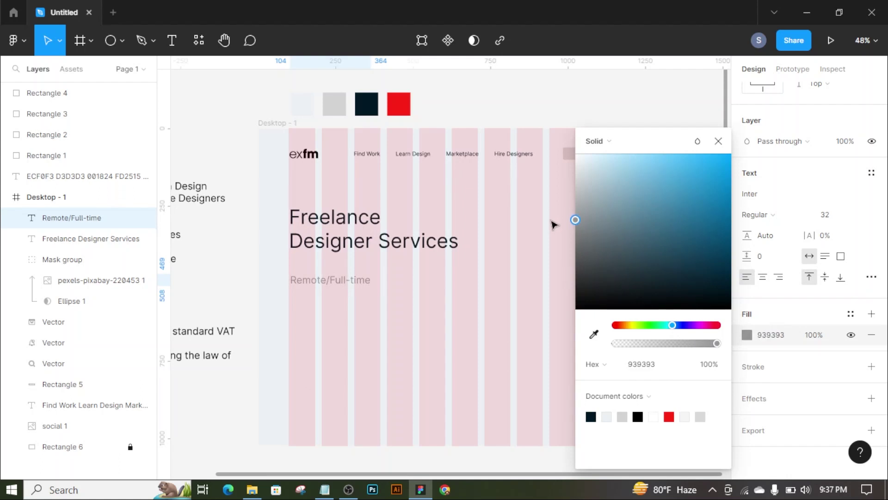
left_click(508, 294)
- Nudge the heading and the Remote/Full-time subtitle up so the subtitle sits beneath it
left_click(345, 242)
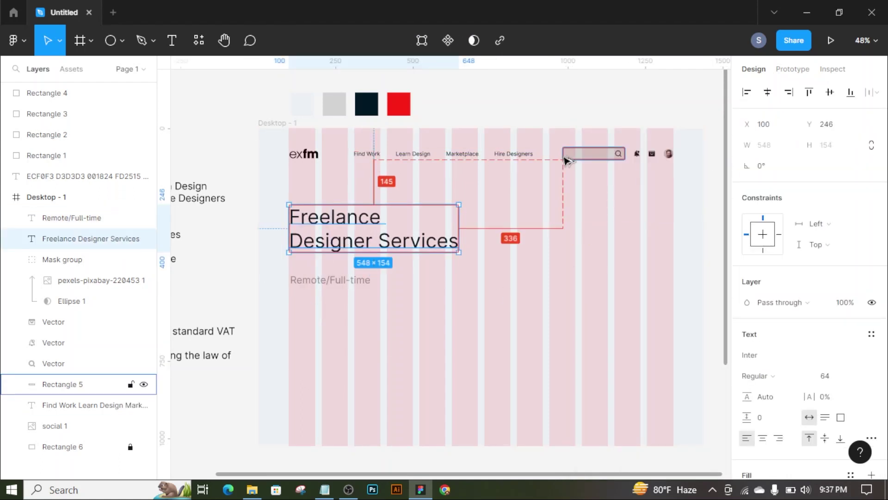
left_click_drag(307, 179, 311, 173)
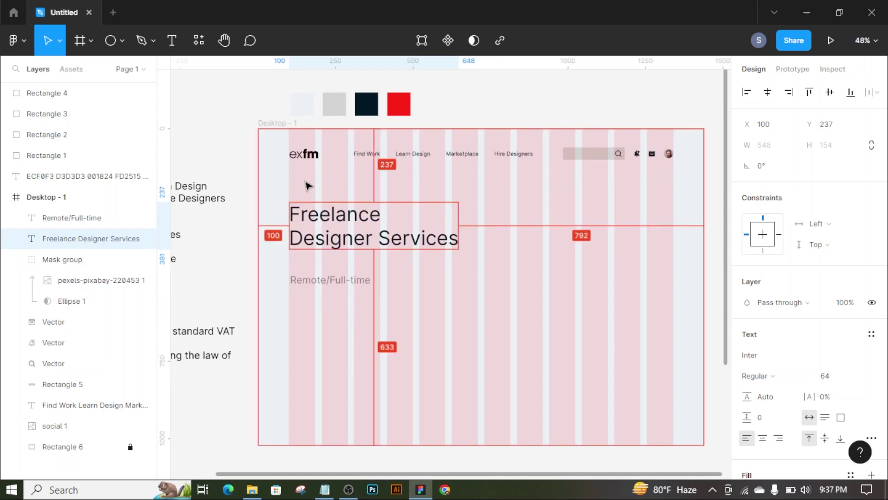
left_click(326, 279)
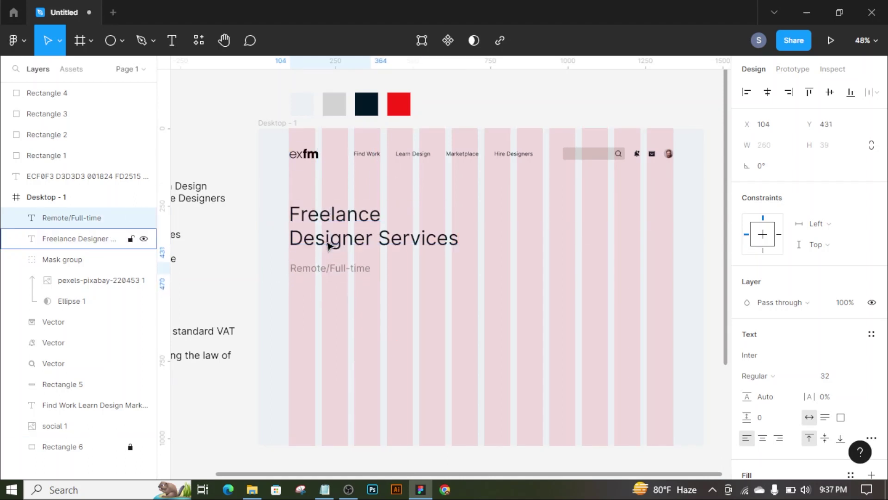
key("Up")
key("Up")
key("Up")
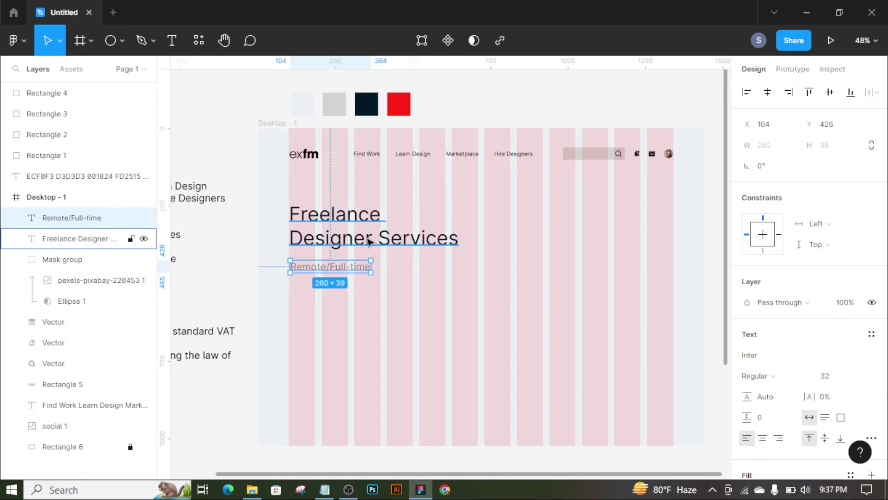
- Draw a 300×300 circle to the right of the hero heading
key("o")
left_click_drag(527, 211, 620, 303)
type("3")
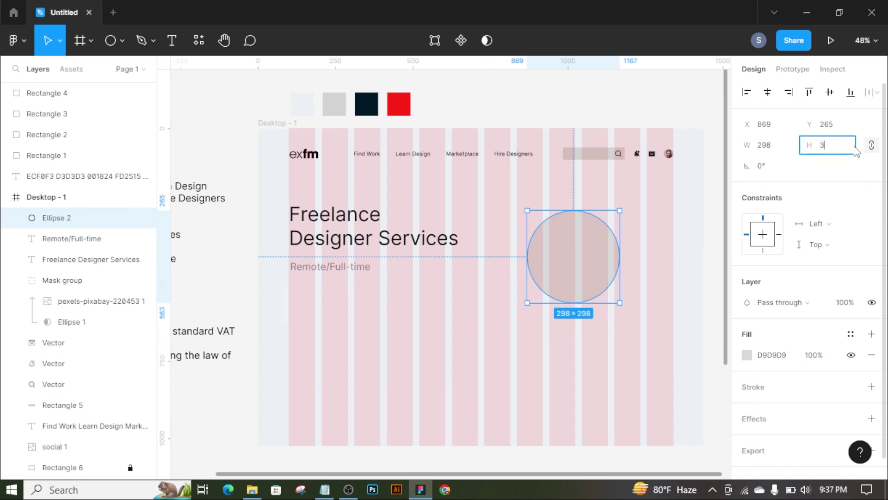
type("00")
mouse_move(594, 265)
left_mouse_down()
mouse_move(582, 241)
mouse_move(620, 245)
left_mouse_up()
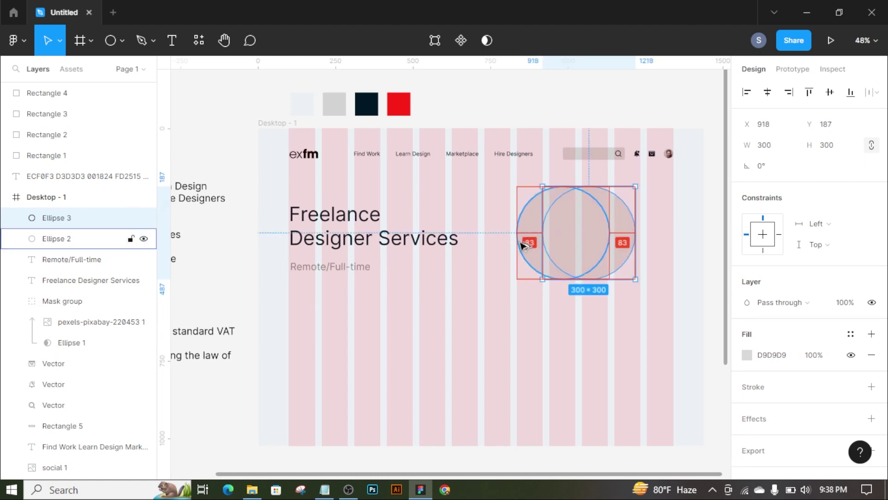
key("Left")
key("Left")
key("Left")
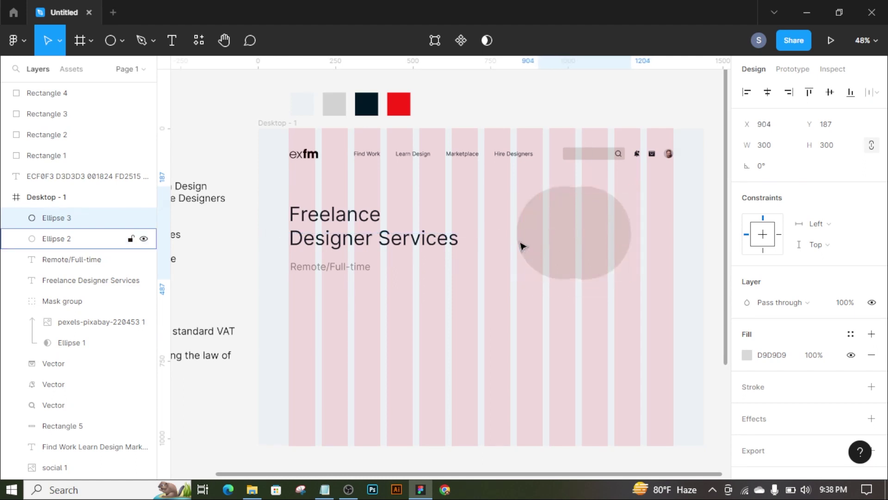
- Fill the front circle dark navy 001824, leaving the one beneath light grey
left_click(748, 354)
left_click(594, 334)
left_click(366, 103)
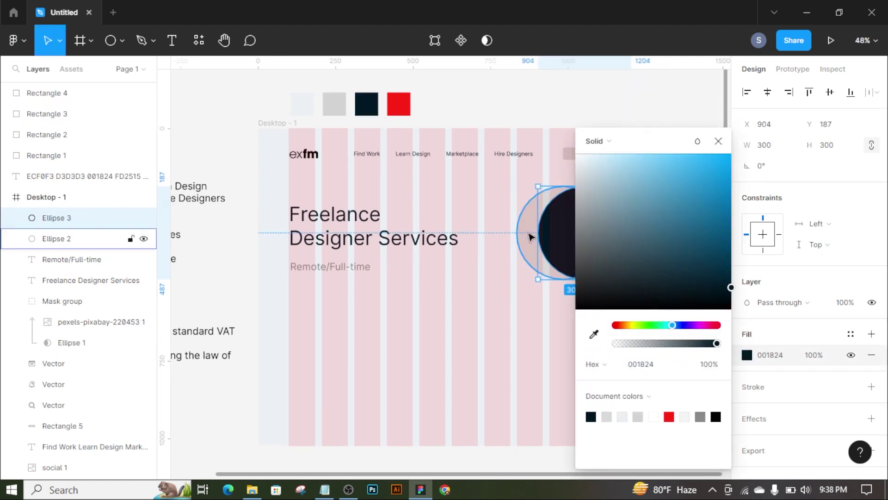
left_click(531, 237)
left_click(748, 354)
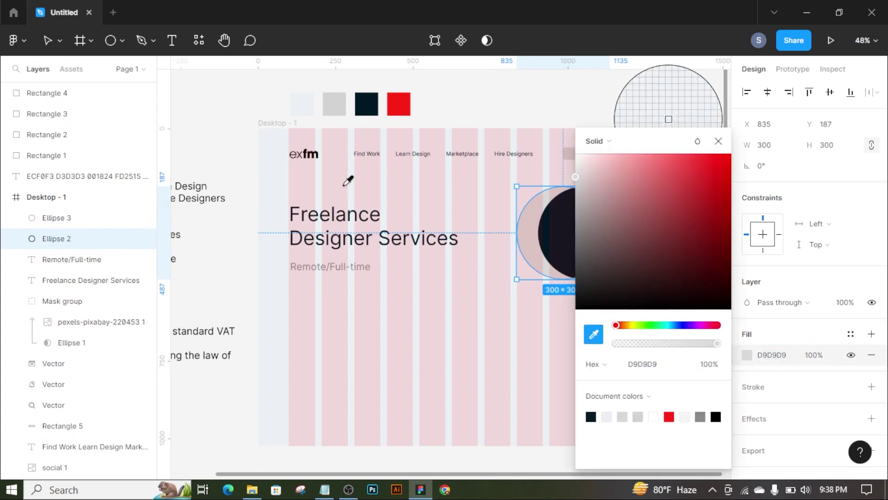
left_click(718, 141)
- Shift the navy circle and add a third overlapping circle at X 935
left_click(573, 239)
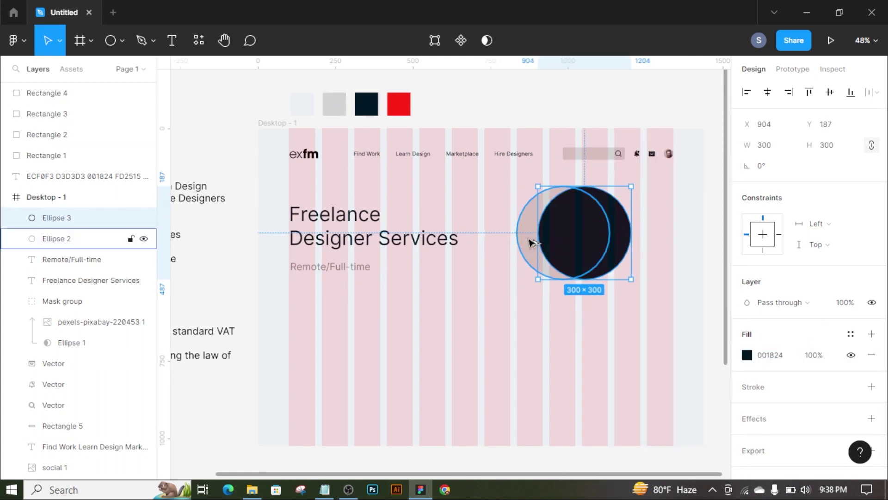
left_click_drag(571, 241, 583, 241)
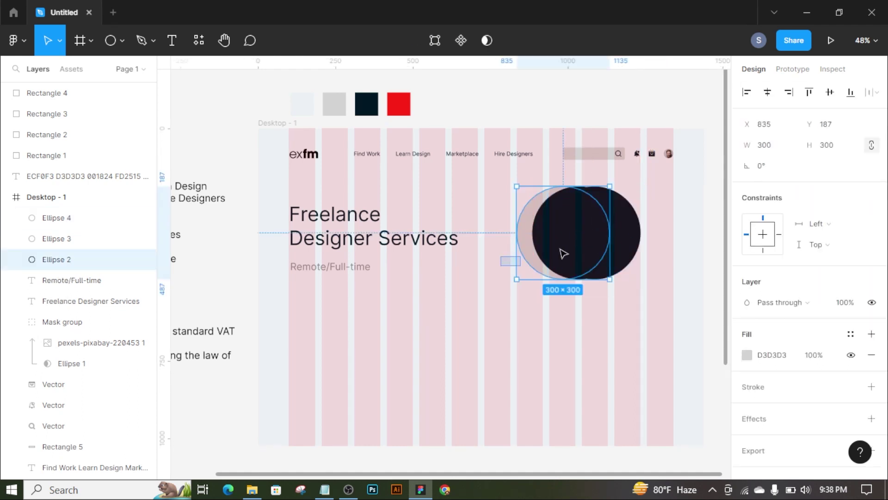
left_click(591, 242)
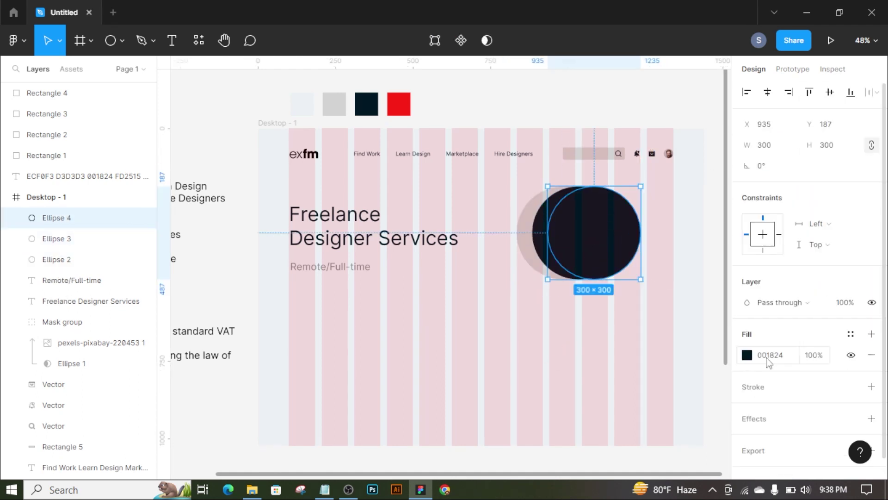
left_click(747, 355)
- Give the front circle a linear gradient running top-left to bottom-right, starting purple
left_click(594, 140)
left_click(607, 157)
left_click_drag(650, 99, 366, 111)
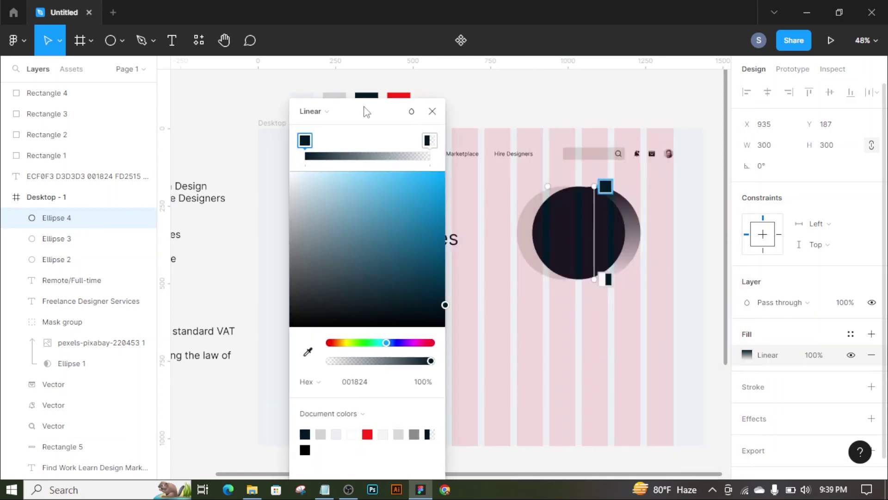
left_click_drag(594, 186, 571, 189)
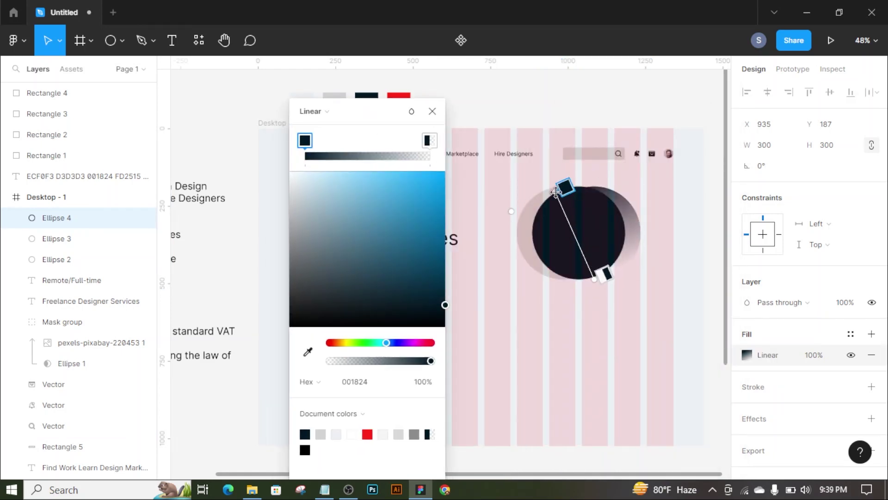
left_click_drag(598, 280, 623, 274)
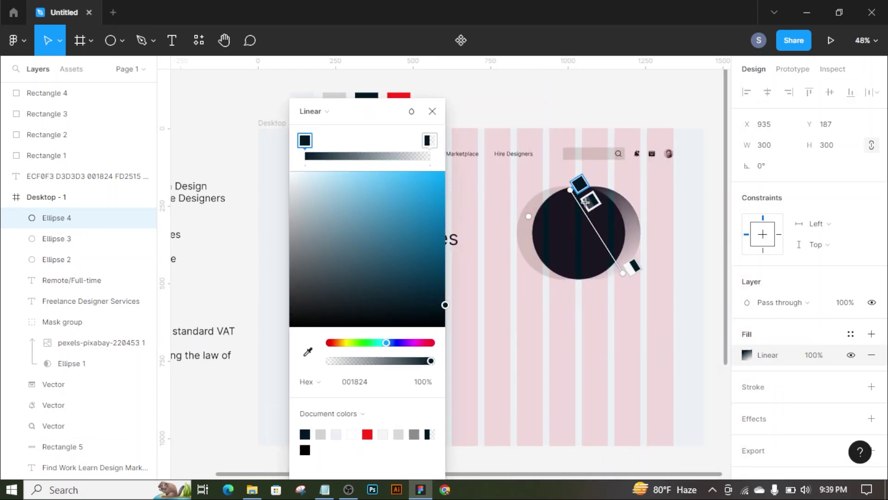
left_click(397, 343)
left_click(437, 172)
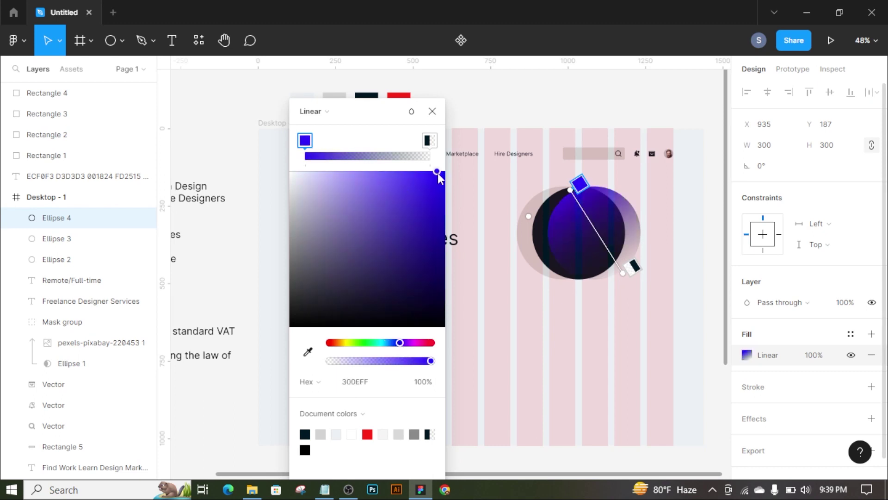
left_click(405, 342)
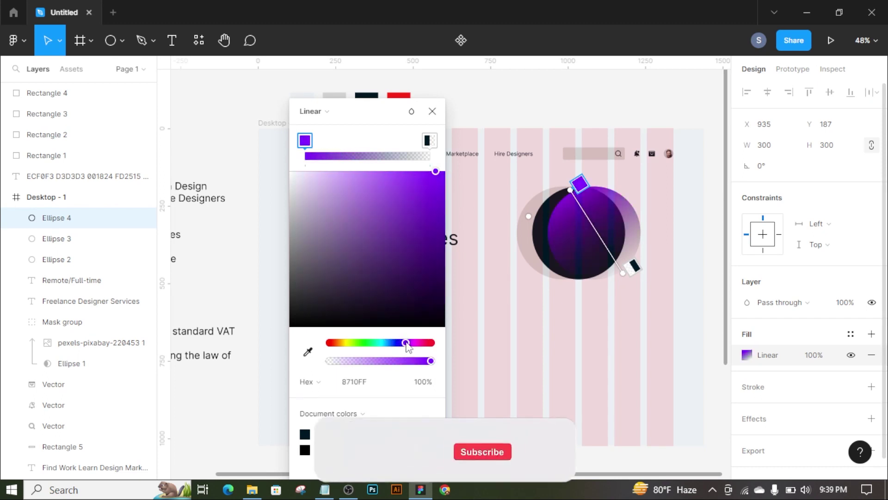
- Make the gradient's end stop fully opaque vivid pink-magenta
left_click(432, 141)
left_click(433, 387)
key("Return")
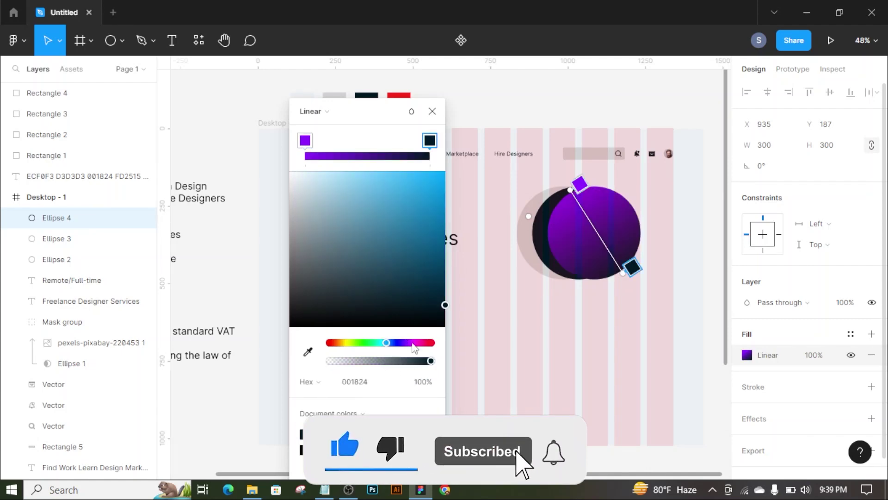
left_click(426, 342)
left_click(425, 216)
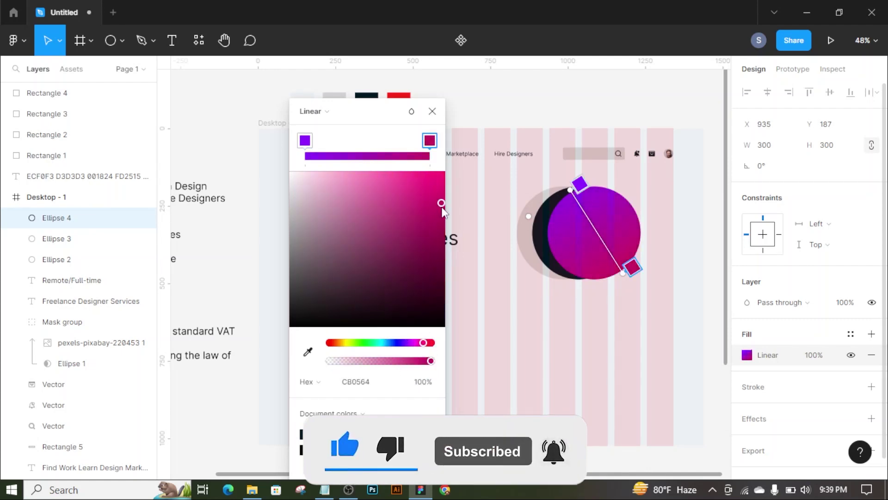
mouse_move(442, 209)
left_mouse_down()
mouse_move(458, 193)
mouse_move(451, 214)
left_mouse_up()
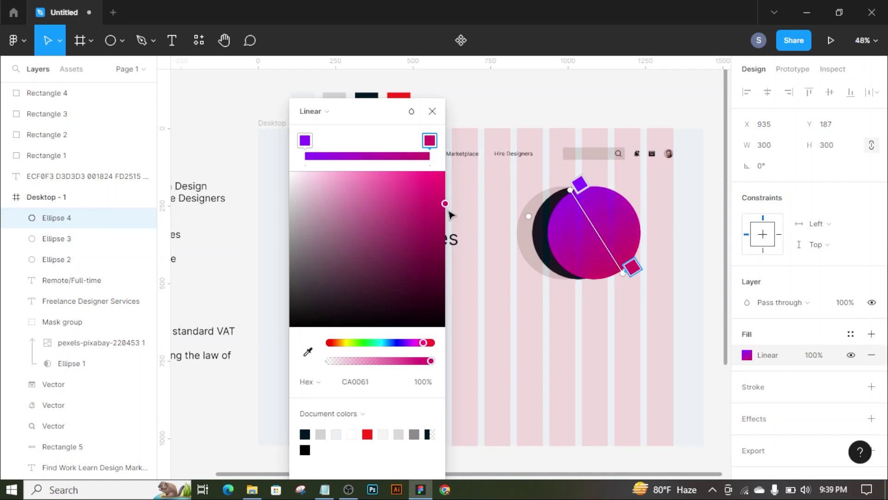
left_click(305, 144)
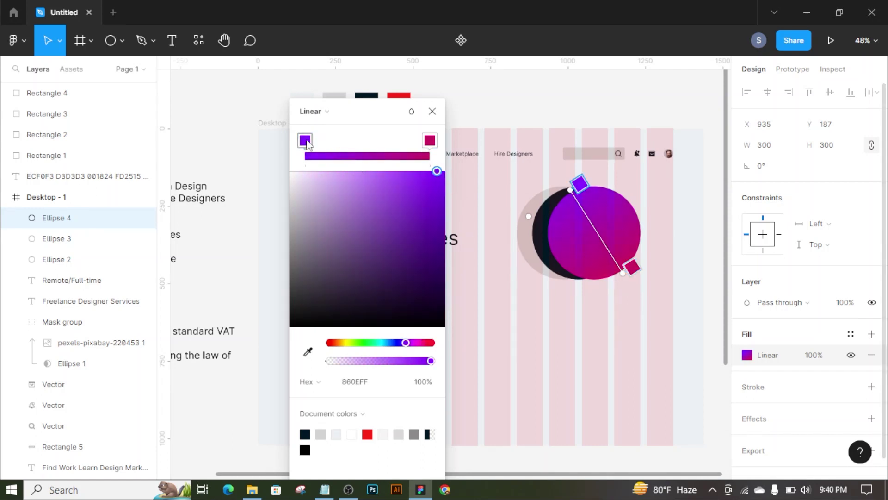
left_click(432, 112)
left_click(501, 239)
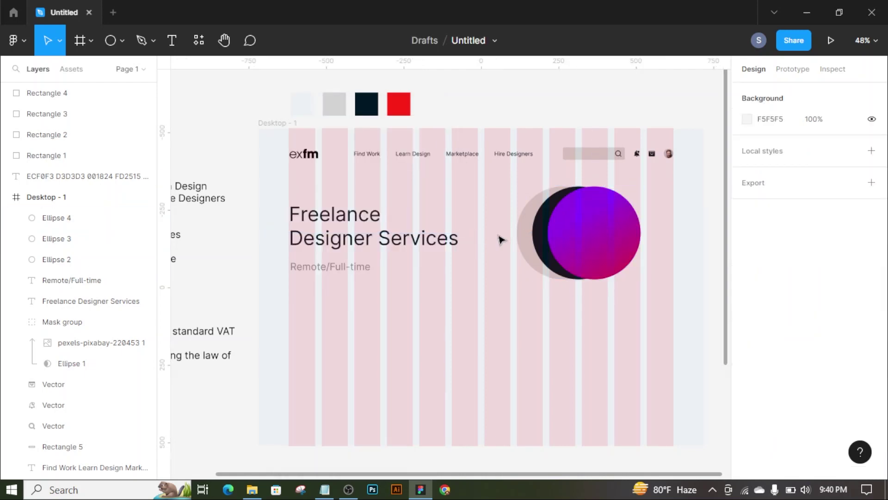
- Set the gradient's pink end stop to FF4689
left_click(584, 234)
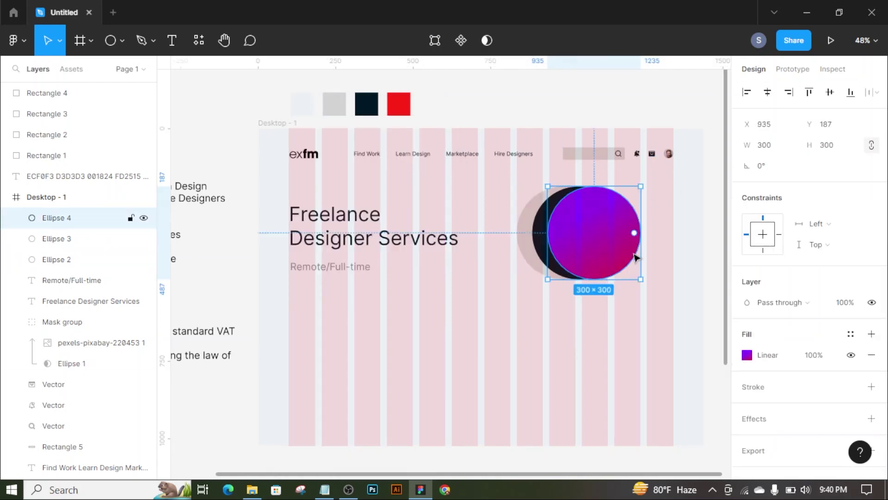
left_click(746, 355)
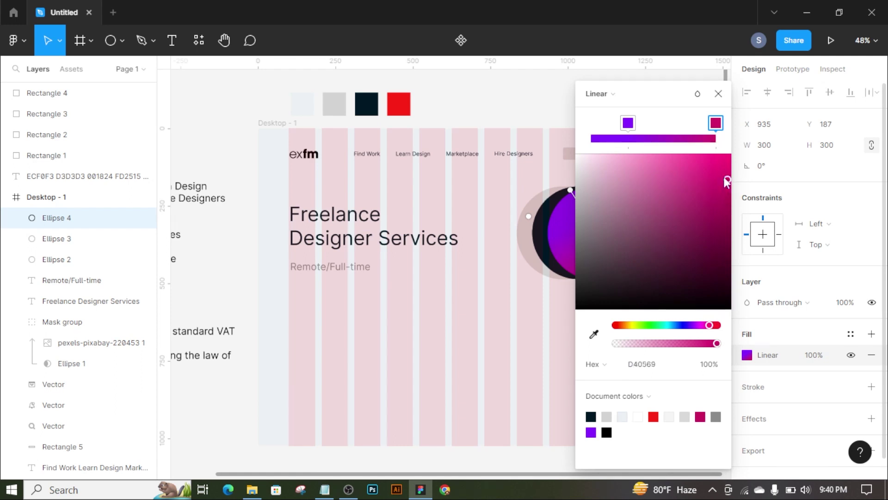
key("Escape")
left_click(692, 331)
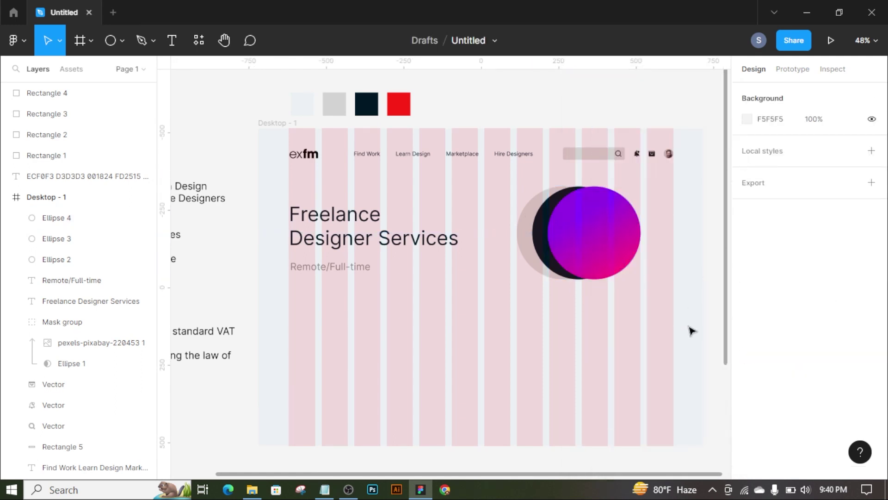
left_click(601, 245)
left_click(747, 355)
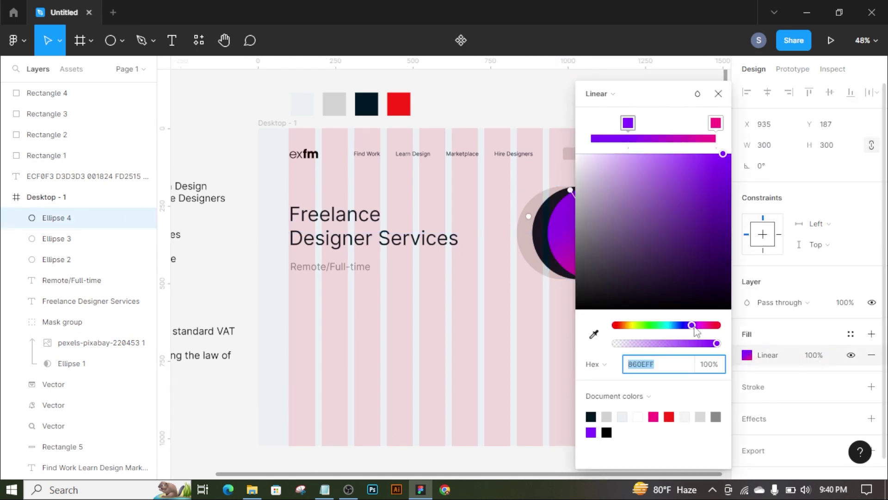
left_click(715, 124)
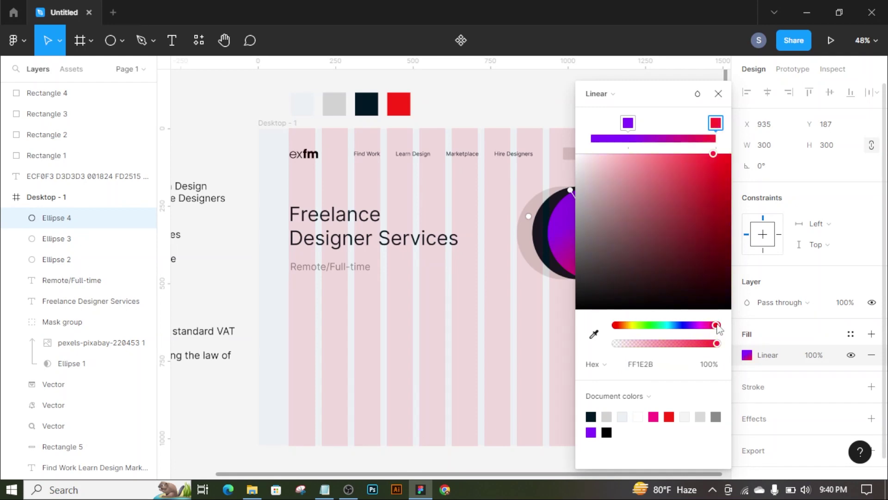
left_click(718, 94)
left_click(646, 348)
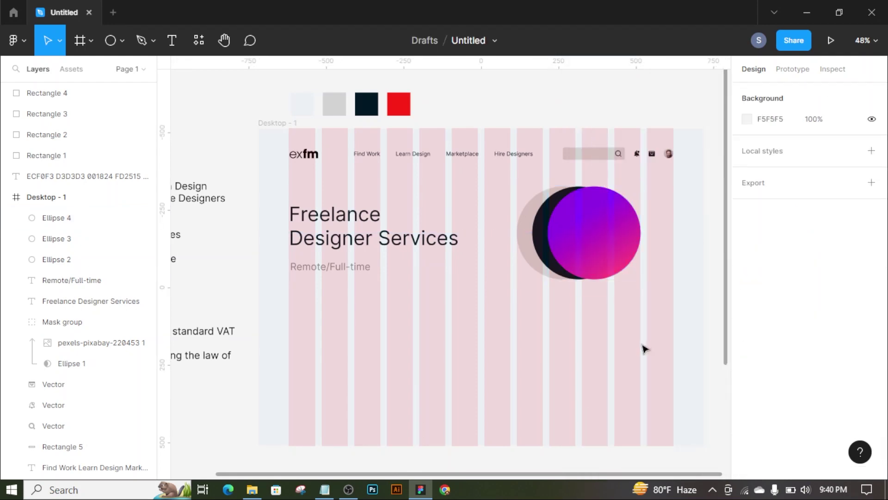
- Add a white '99' text on the gradient circle at font size 128
left_click(172, 40)
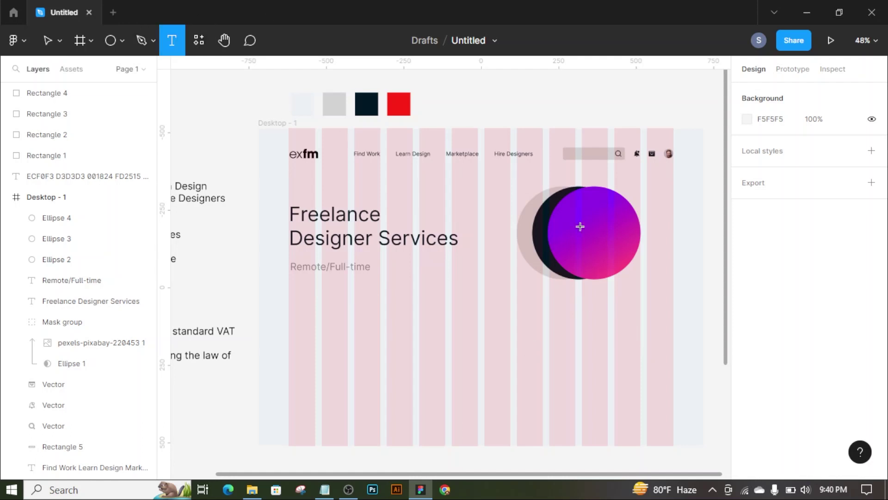
left_click(572, 221)
type("99")
key("Escape")
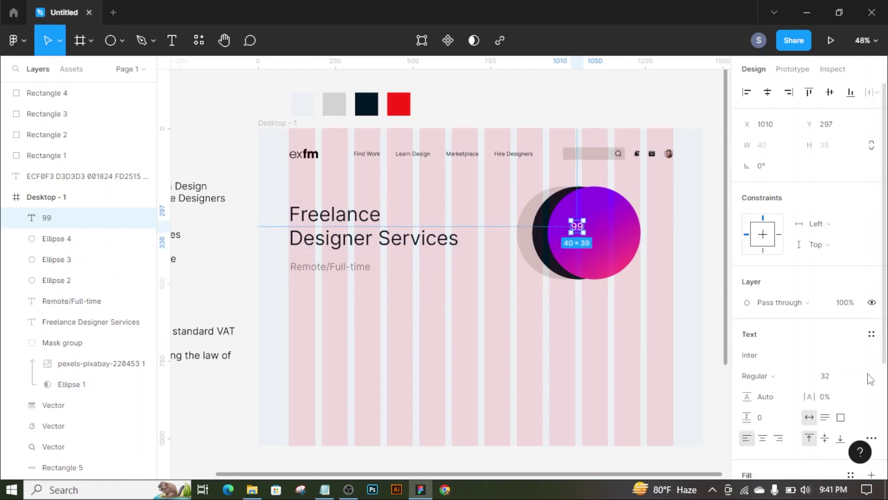
left_click(849, 376)
left_click(842, 438)
left_click(848, 377)
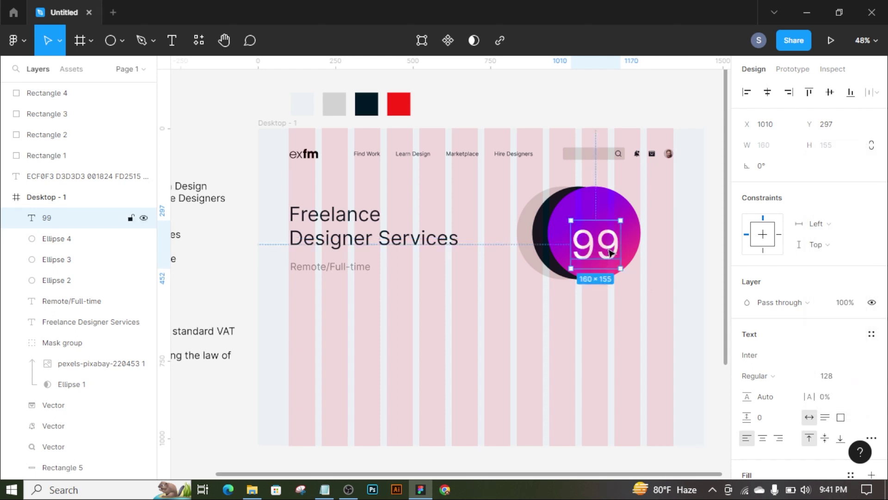
left_click(628, 236, "shift")
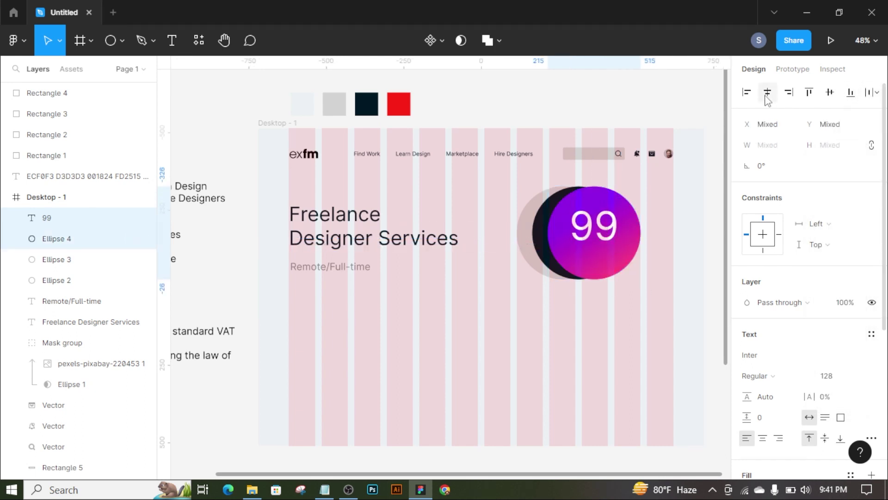
left_click(719, 260)
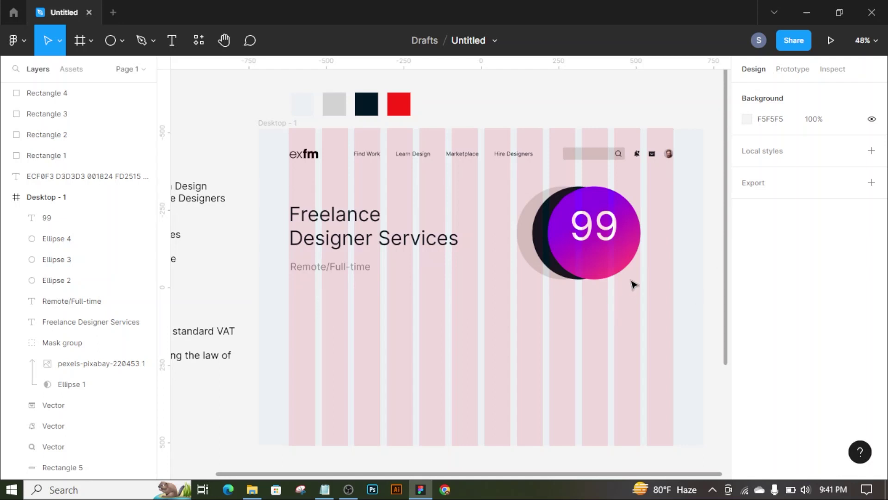
- Give the three circles a drop shadow with blur 15 and Y offset 33
left_click_drag(634, 284, 517, 266)
scroll(858, 324, "down", 3)
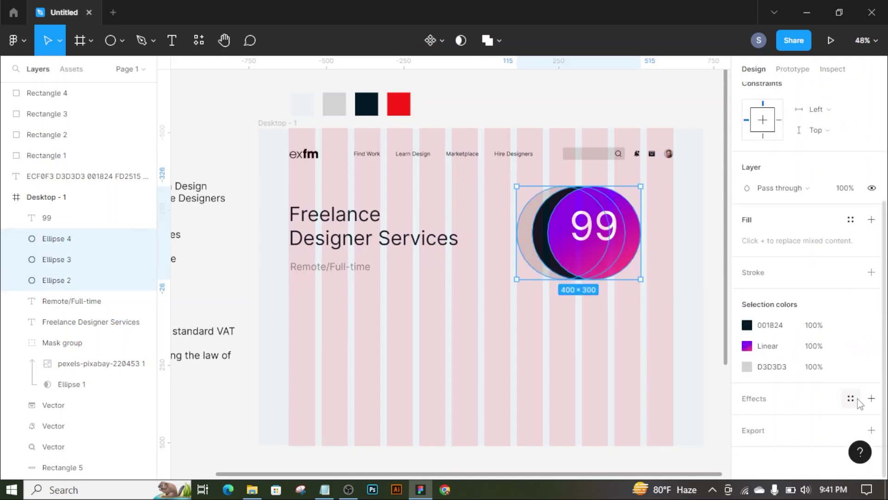
left_click(871, 398)
left_click(746, 419)
left_click(691, 412)
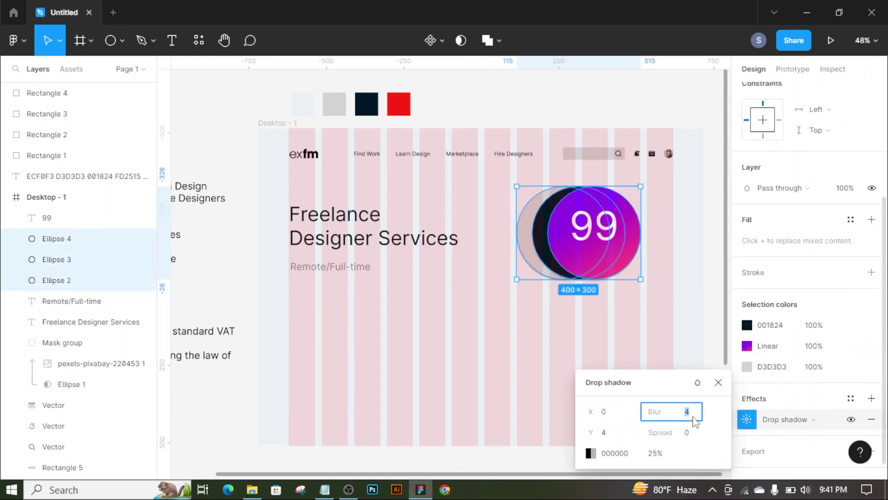
key("Up")
key("Up")
key("Up")
left_click(610, 433)
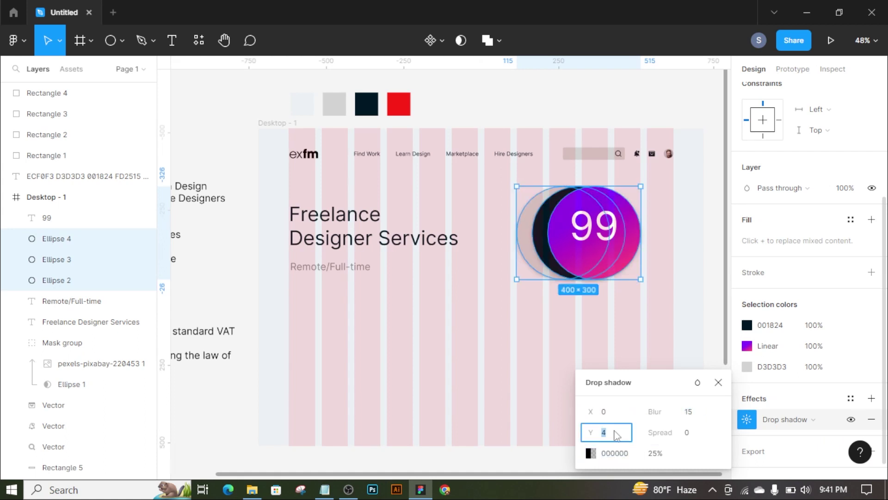
key("Up")
key("Up")
key("Up")
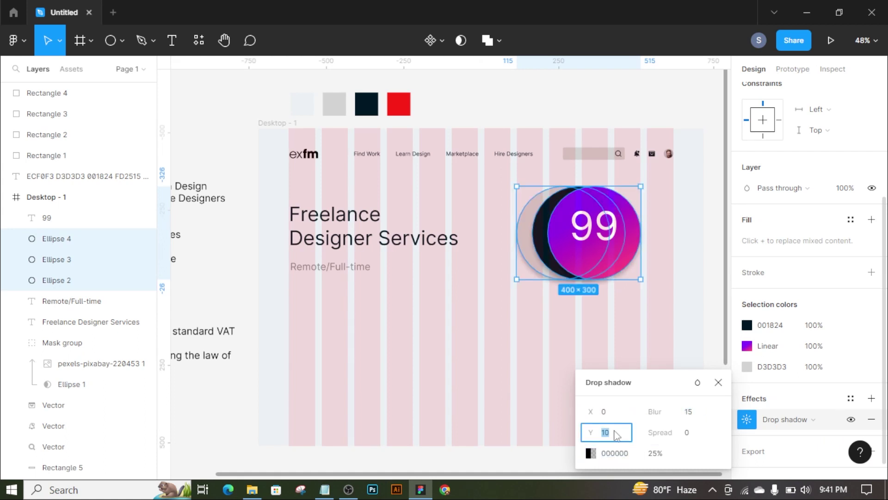
key("Up")
key("Up")
key("Up")
key("Up")
key("Up")
key("Up")
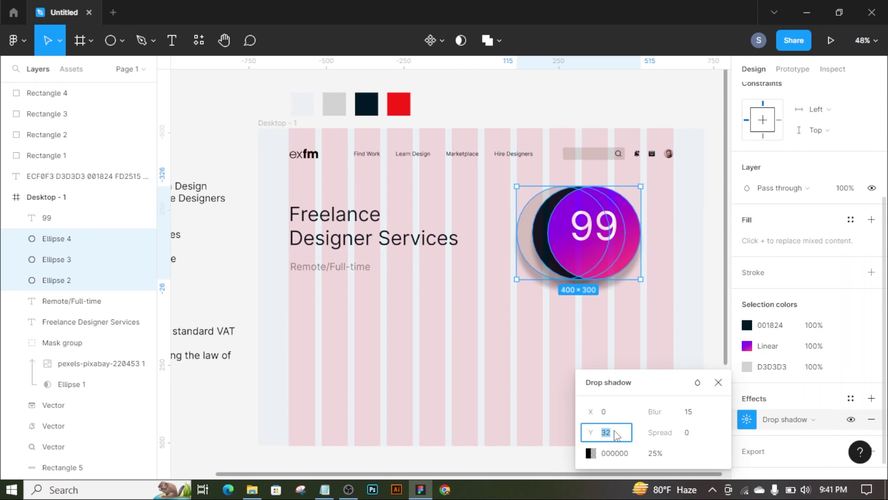
key("Up")
left_click(688, 432)
key("Up")
key("Up")
key("Up")
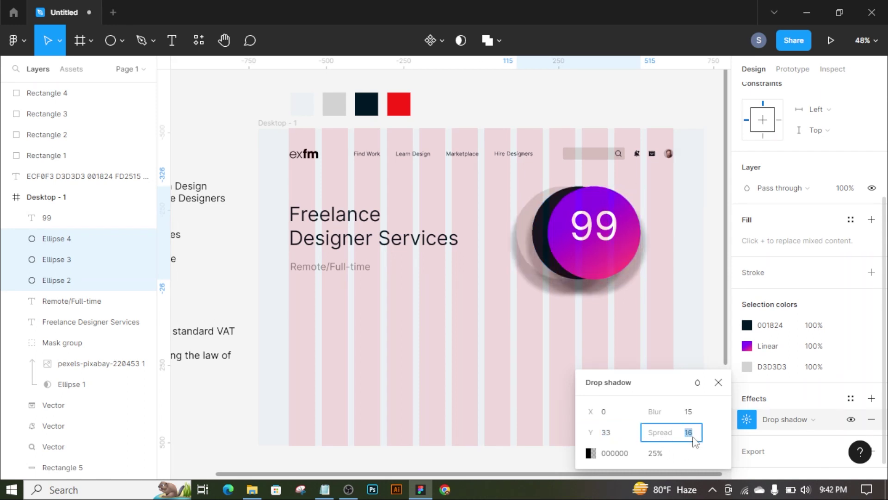
- Set the shadow spread to 5 and lower its opacity to 8%
key("BackSpace")
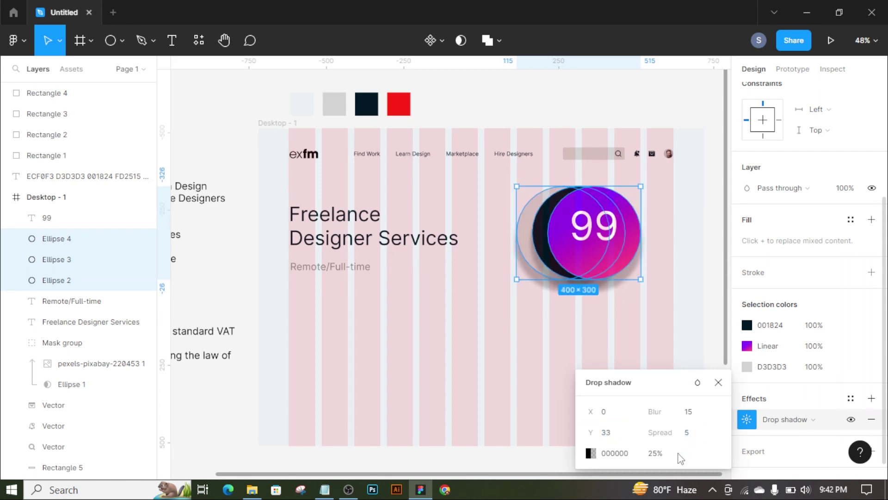
left_click(656, 454)
type("10")
key("Return")
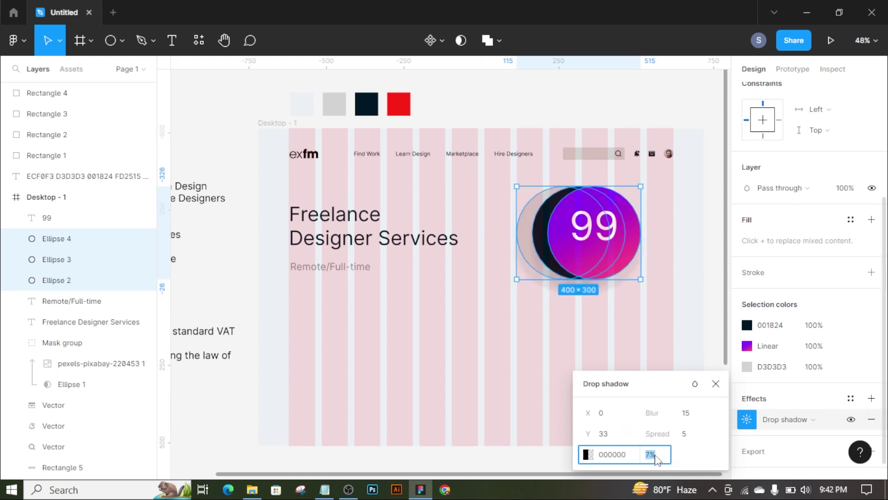
key("Up")
left_click(542, 376)
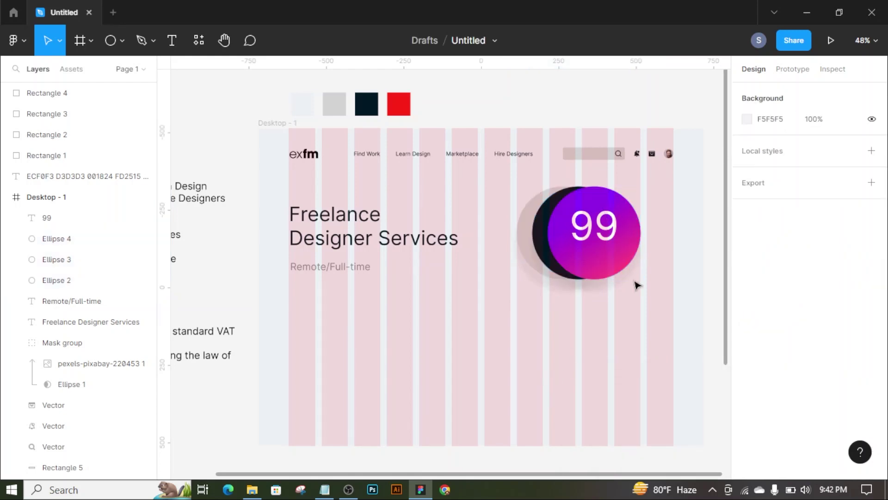
- Draw a small white 30×30 circle at the 99's upper right and give it a drop shadow
scroll(645, 195, "up", 3)
scroll(657, 210, "up", 3)
scroll(602, 139, "up", 2)
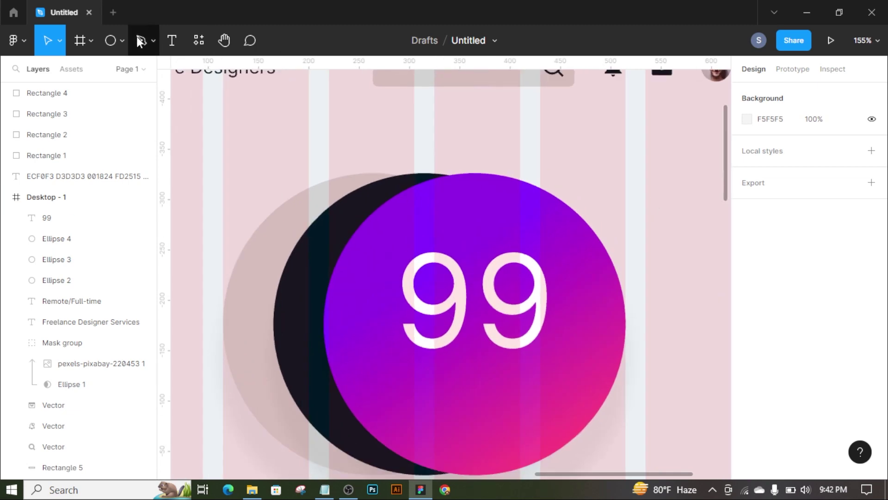
key("o")
left_click_drag(530, 243, 553, 274)
left_click(752, 354)
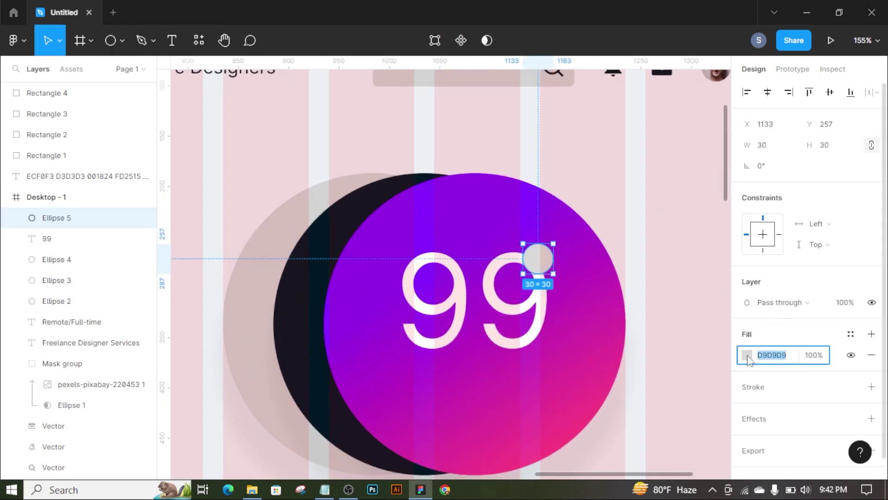
left_click(747, 355)
key("Escape")
left_click(502, 318)
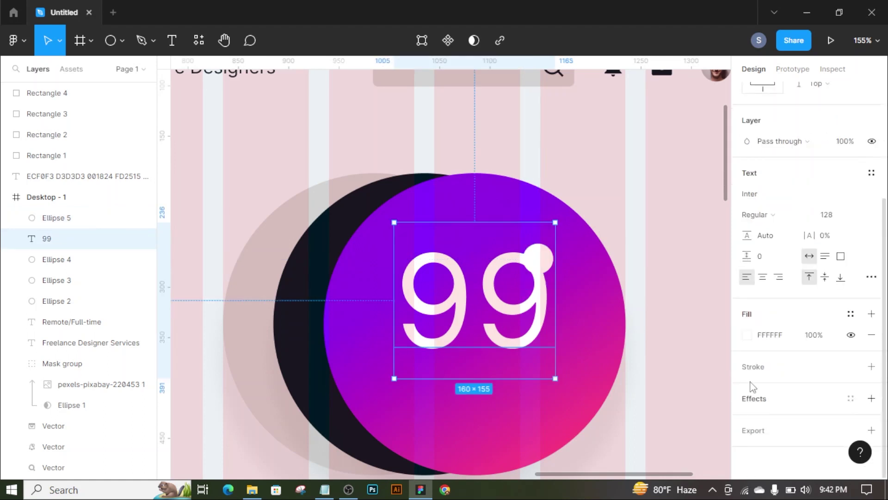
left_click(544, 262)
left_click(871, 398)
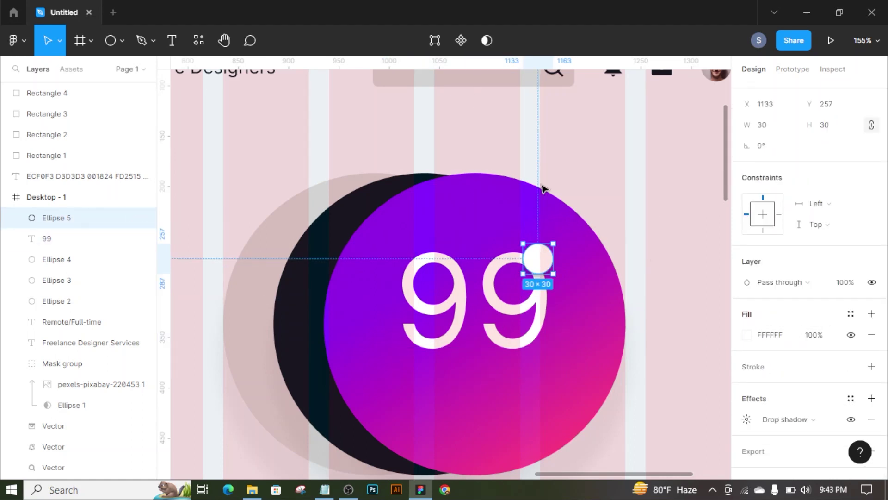
- Type a $ sign, move it onto the small circle and layer it above the circle
left_click(177, 46)
left_click(518, 231)
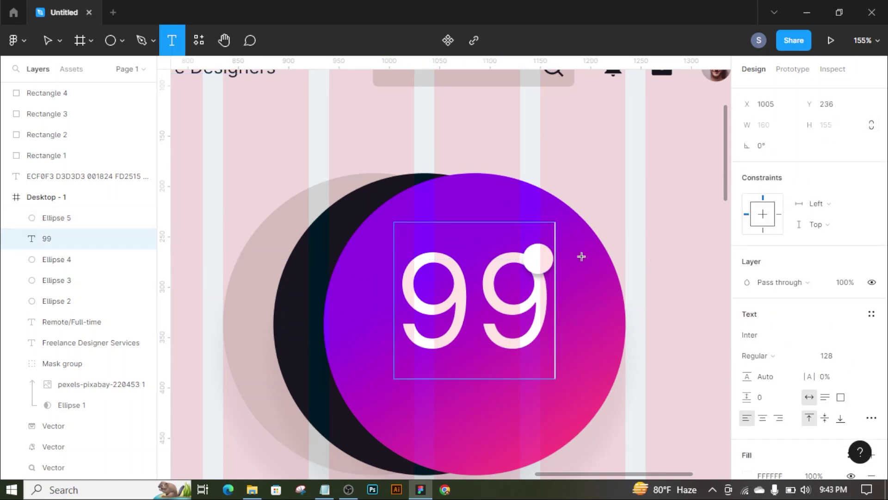
left_click(336, 174)
type("$")
key("Escape")
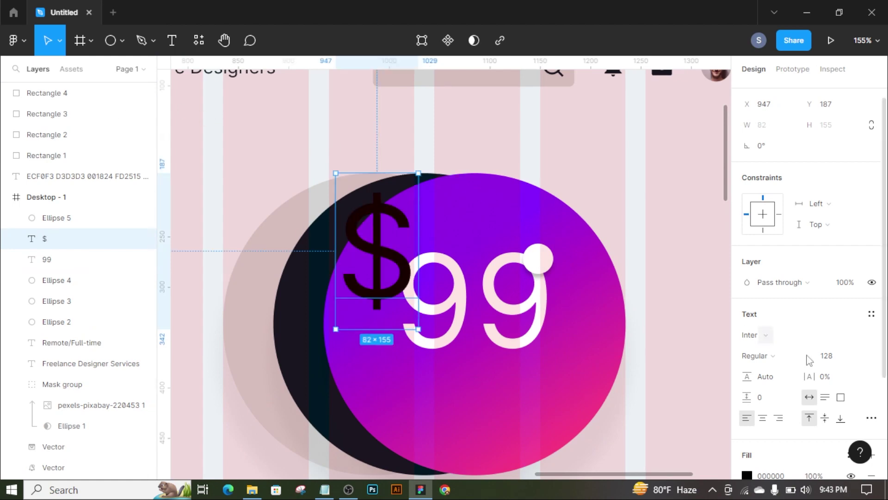
left_click(814, 356)
left_click(832, 152)
left_click_drag(340, 178, 544, 262)
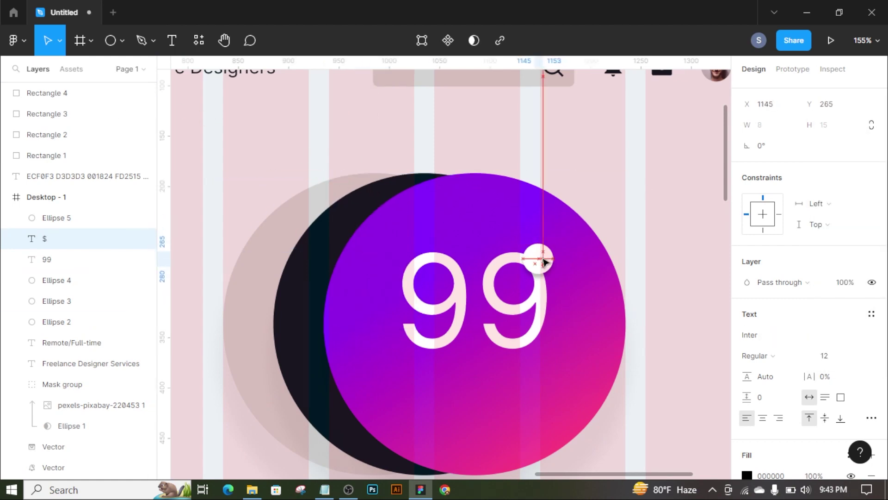
left_click_drag(69, 238, 70, 208)
- Set the $ font size to 16
left_click(843, 363)
type("14")
key("Return")
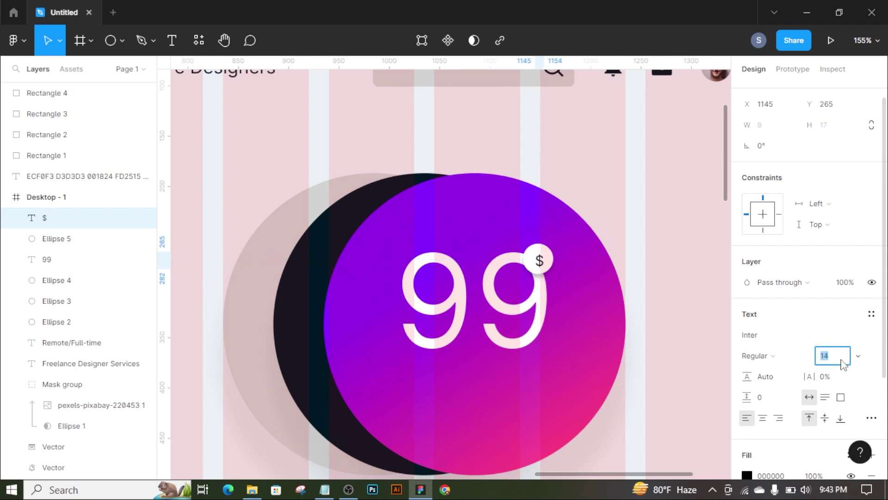
key("Up")
scroll(573, 228, "down", 1)
left_click(747, 475)
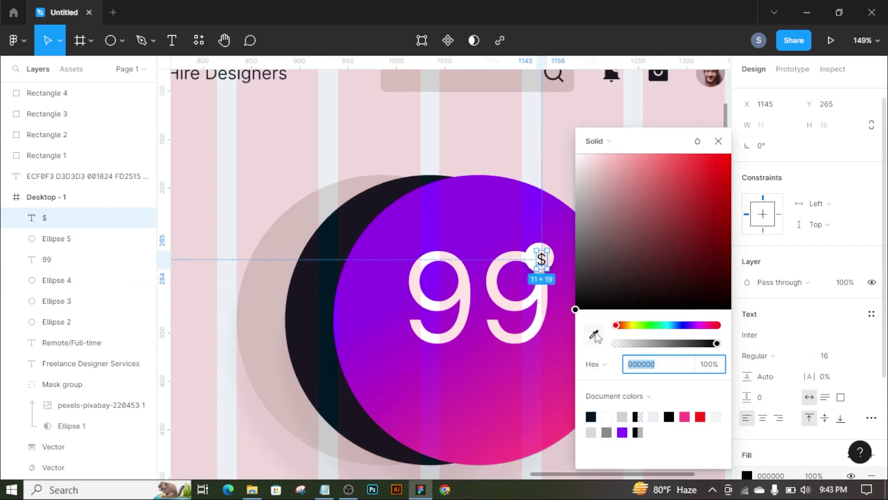
key("Escape")
- Centre the $ on the small white circle
scroll(575, 255, "up", 5)
left_click(527, 245, "shift")
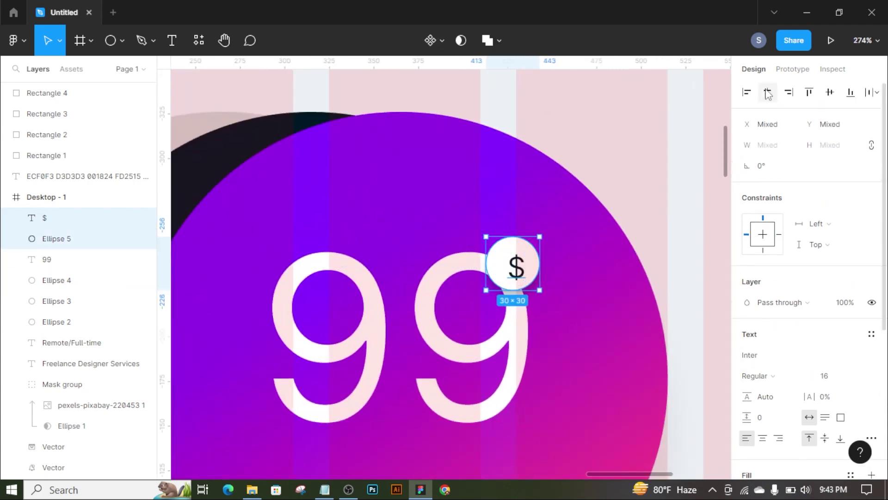
left_click(831, 92)
left_click(672, 179)
scroll(676, 182, "down", 3)
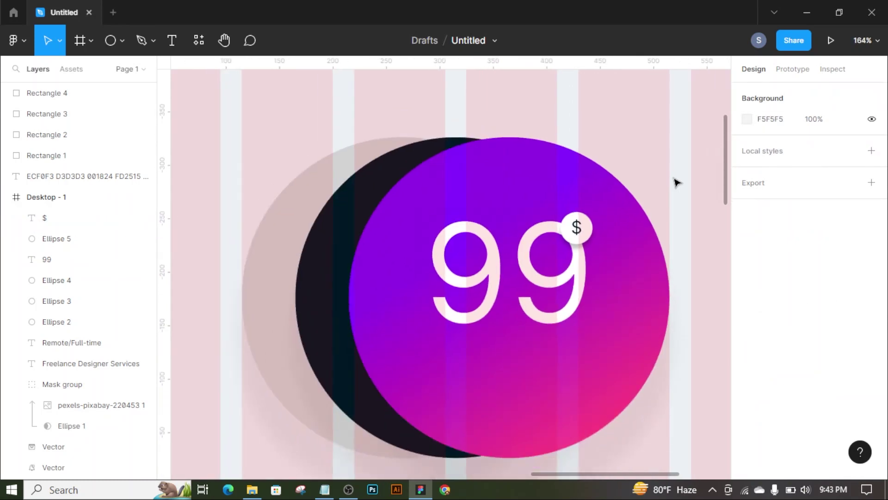
left_click(587, 234)
type("25")
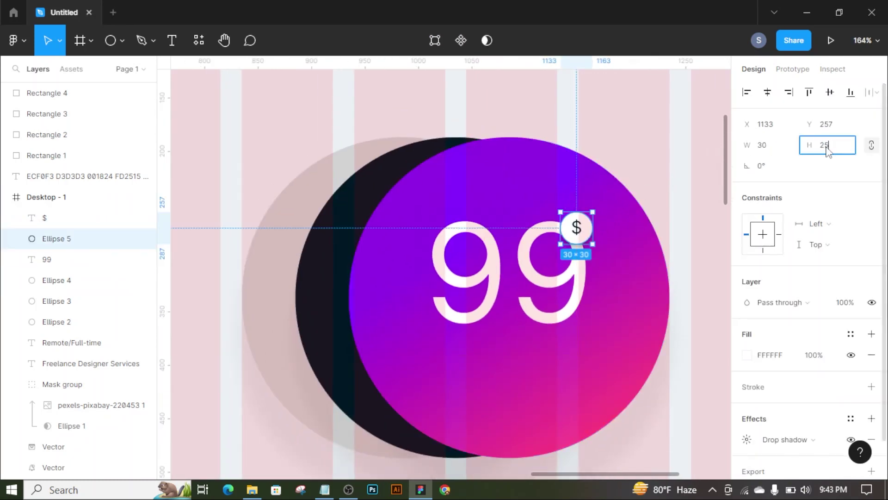
- Resize the small circle to 25×25 and centre the $ horizontally on it
key("Return")
scroll(574, 229, "up", 2)
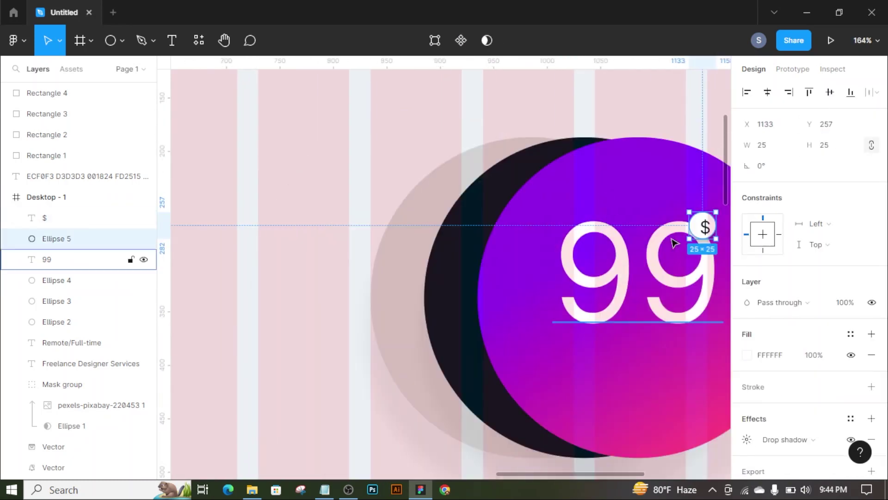
scroll(573, 229, "down", 2)
scroll(574, 233, "up", 5)
left_click(575, 239, "shift")
left_click(767, 92)
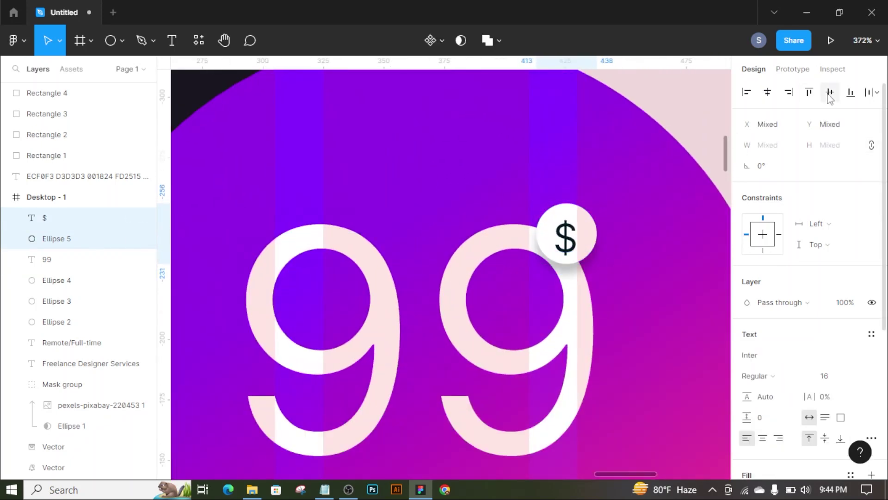
left_click(706, 248)
- Copy the $99/yearly VAT paragraph from the notes text onto the page frame
scroll(698, 245, "down", 6)
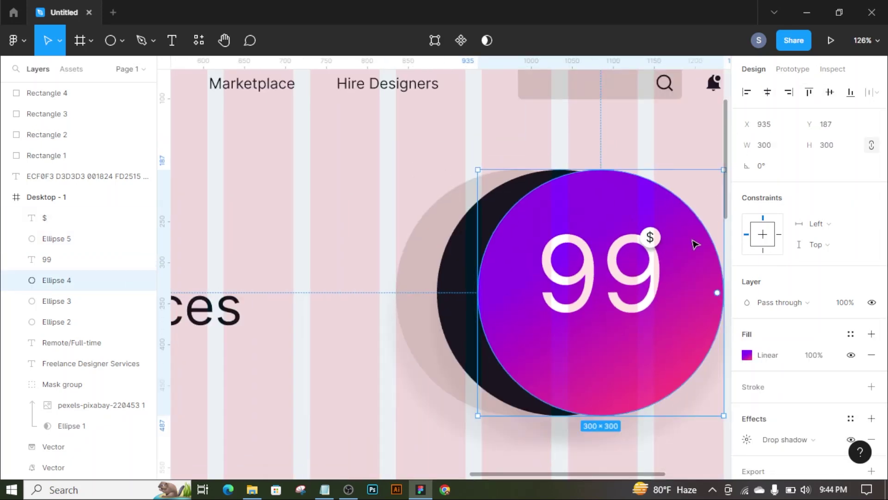
scroll(688, 245, "down", 5)
scroll(460, 419, "up", 1)
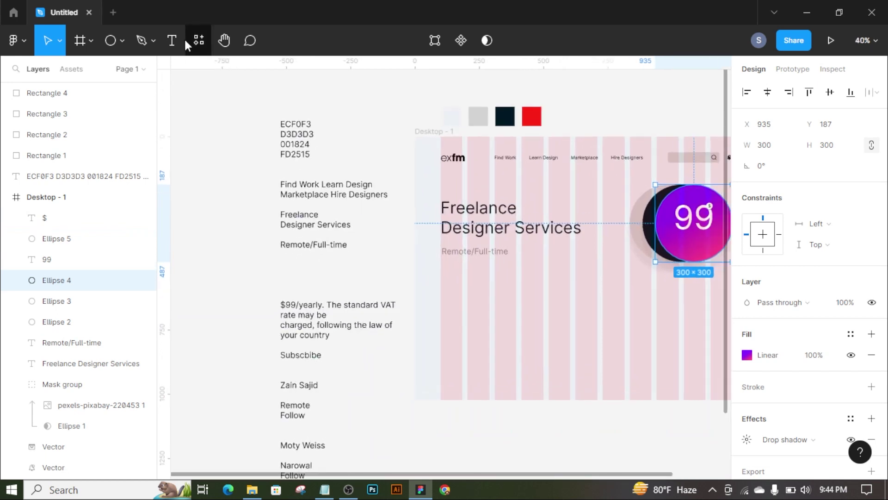
left_click(172, 40)
left_click(327, 338)
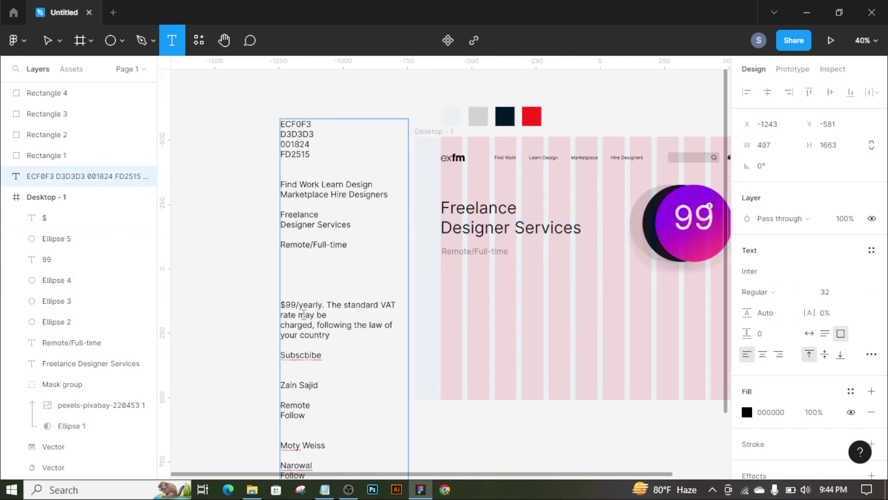
left_click_drag(314, 327, 272, 305)
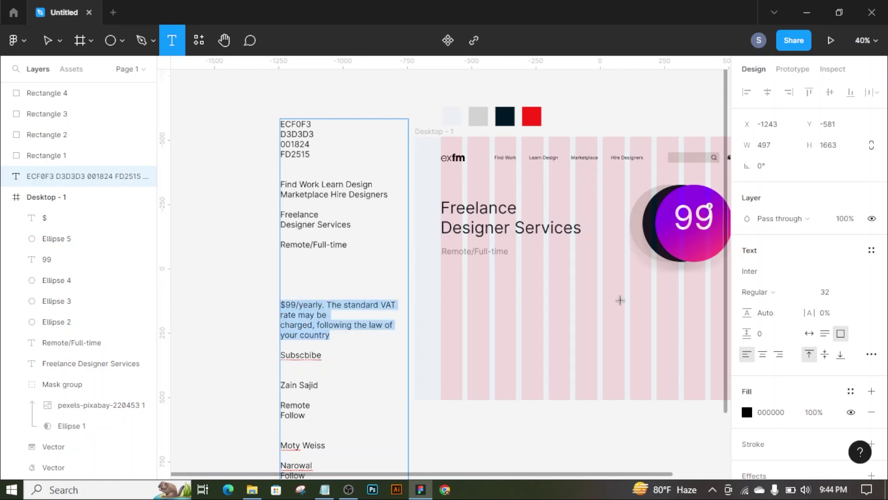
left_click(625, 262)
key("ctrl+v")
key("Escape")
- Correct the spelling of Subscribe in the notes and copy the word
right_click(305, 355)
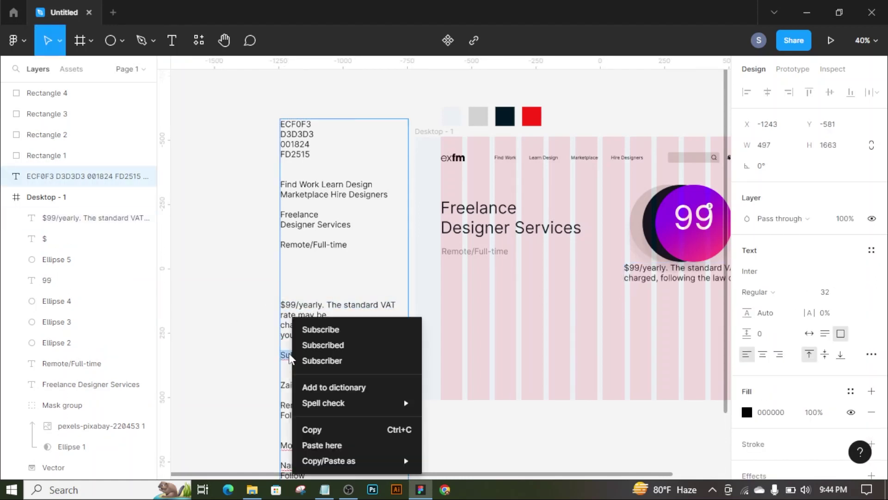
key("Escape")
key("ctrl+c")
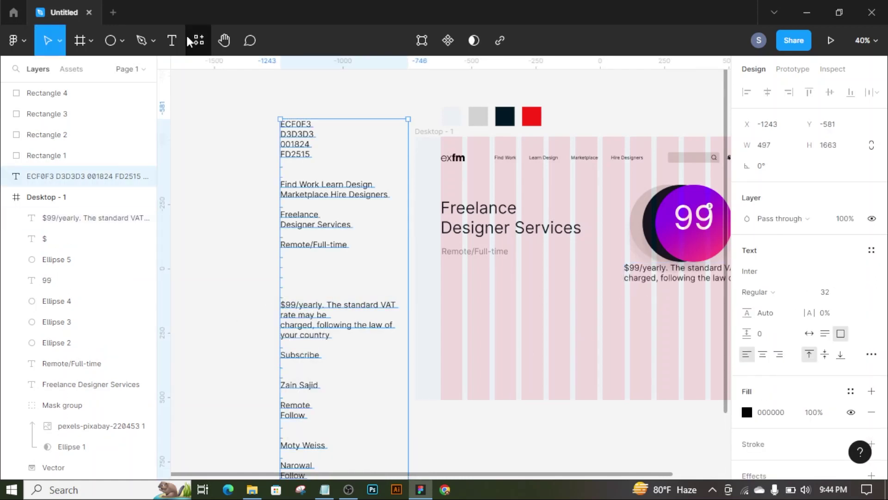
key("Escape")
- Paste Subscribe as its own text layer on the page
key("t")
left_click(671, 312)
key("ctrl+v")
key("Escape")
- Make the $99/yearly paragraph 10 px white text inside the gradient circle
scroll(541, 313, "up", 3)
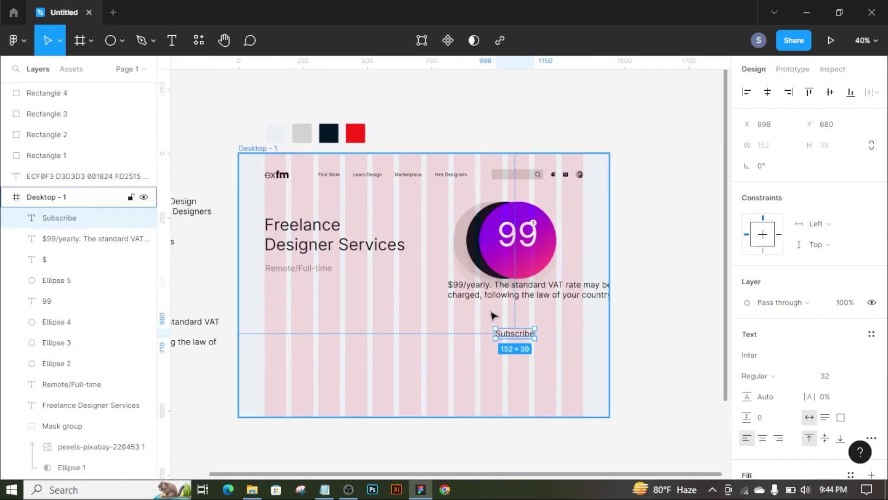
left_click(555, 278)
key("Return")
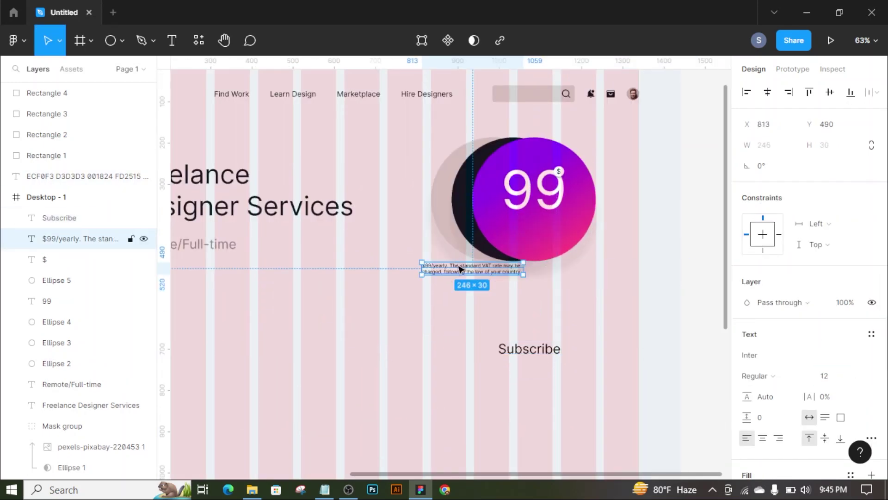
left_click_drag(456, 275, 517, 228)
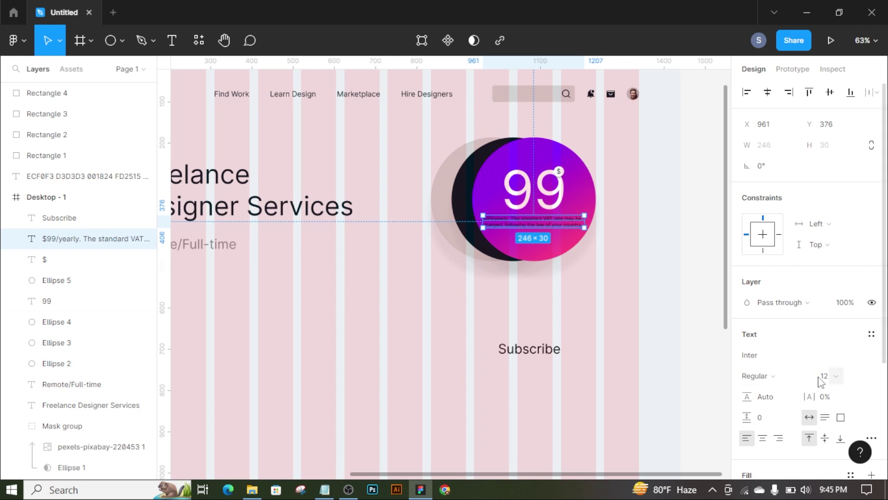
type("10")
key("Return")
scroll(814, 370, "down", 4)
left_click(748, 334)
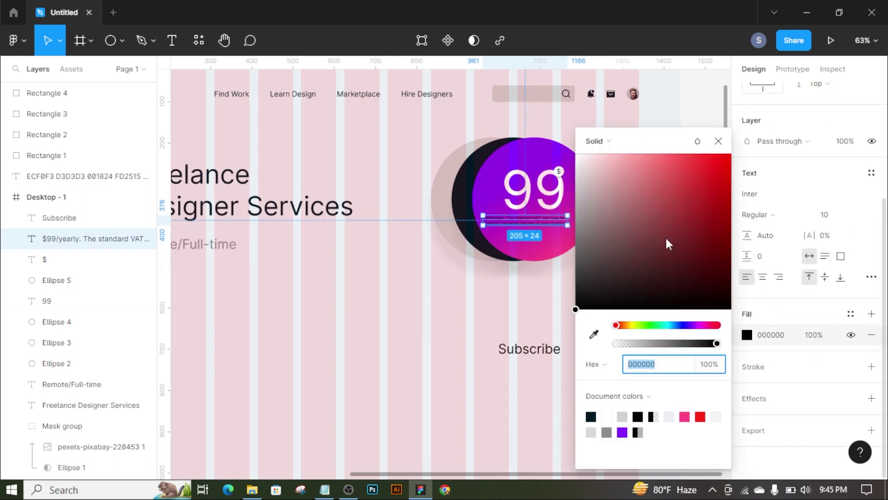
left_click(718, 141)
left_click(763, 277)
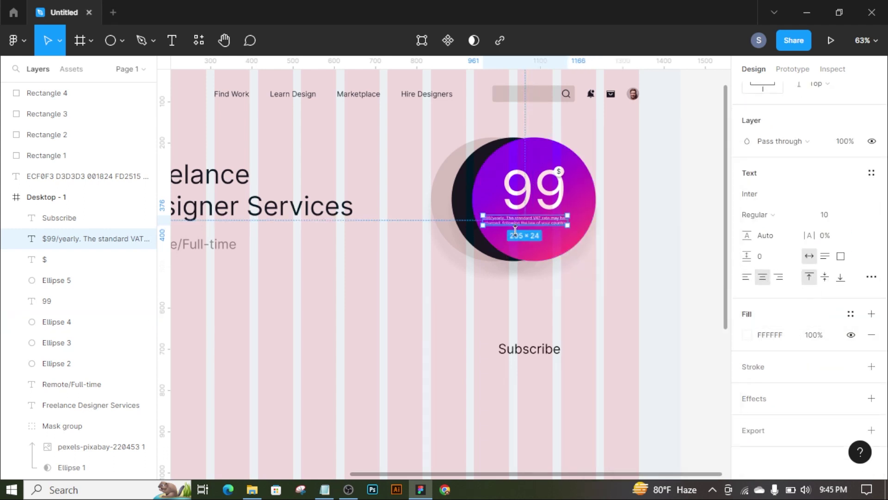
left_click(747, 276)
- Position the VAT paragraph just below the 99, at X 983, Y 382
scroll(551, 224, "up", 5, "ctrl")
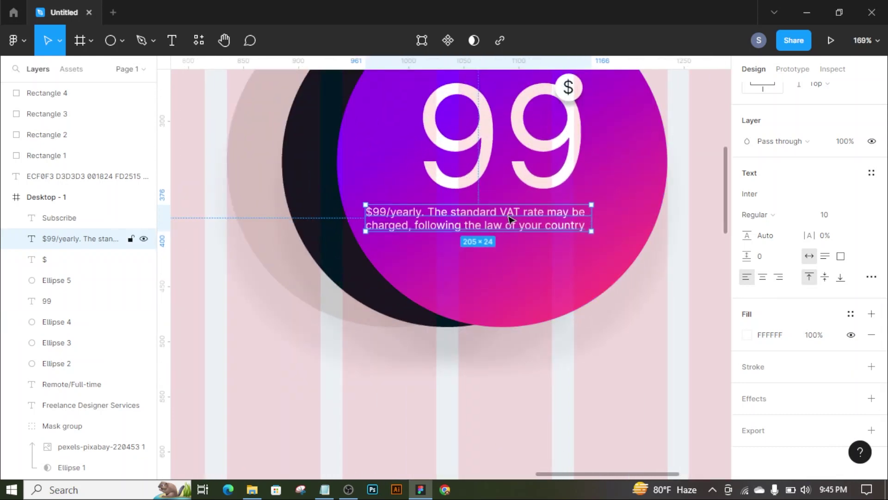
left_click_drag(509, 217, 536, 187)
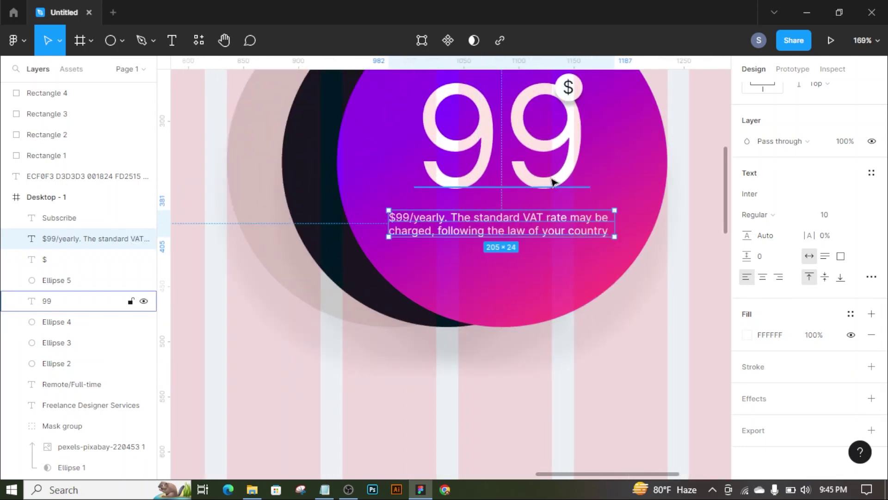
key("Right")
key("Right")
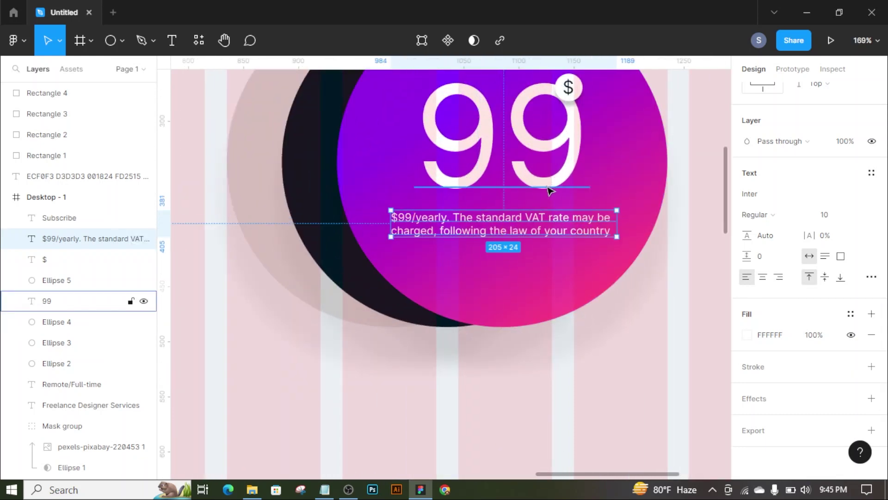
left_click(531, 290, "shift")
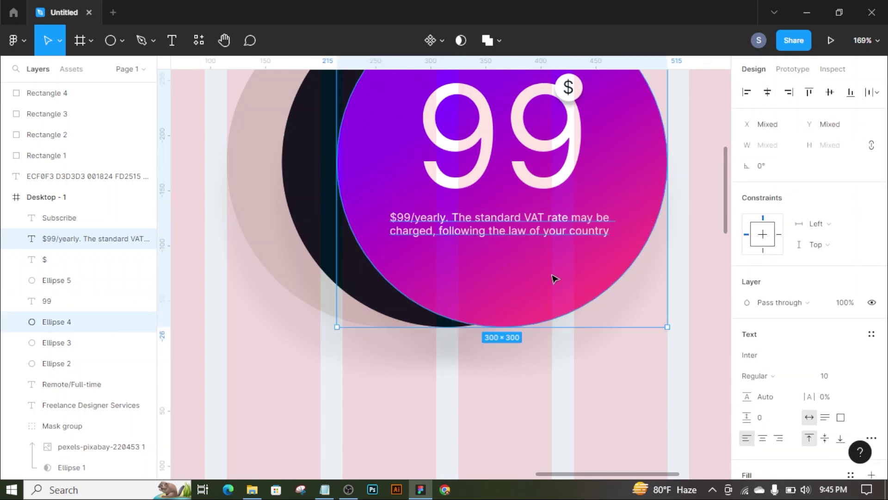
left_click(530, 234)
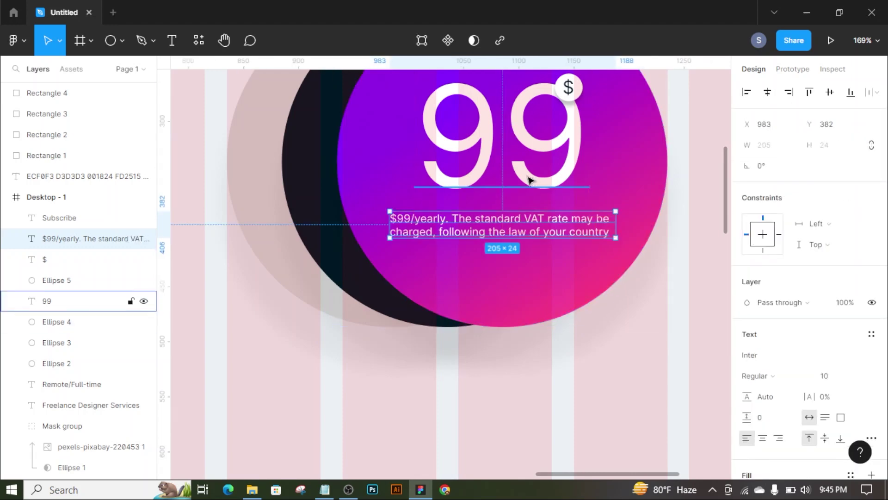
key("Down")
key("Down")
- Move Subscribe up beneath the paragraph and set its fill to FFFFFF
scroll(337, 185, "down", 5)
left_click_drag(430, 400, 432, 251)
scroll(432, 252, "up", 5)
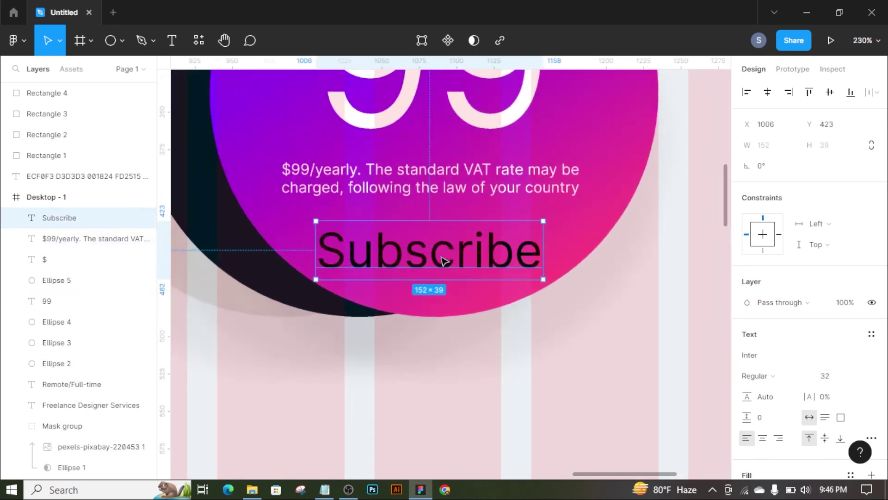
type("FFFFFF")
key("Return")
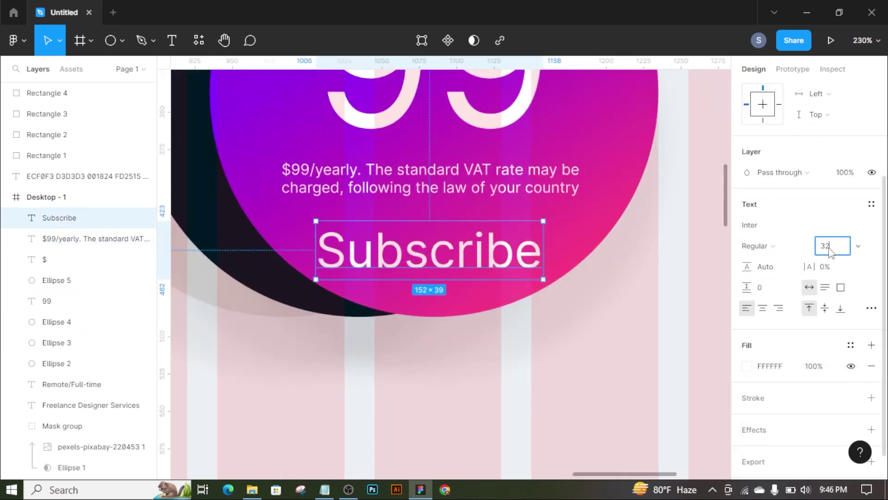
type("18")
- Set Subscribe to 18 px and centre it horizontally on the gradient circle
key("Return")
left_click_drag(370, 242, 418, 237)
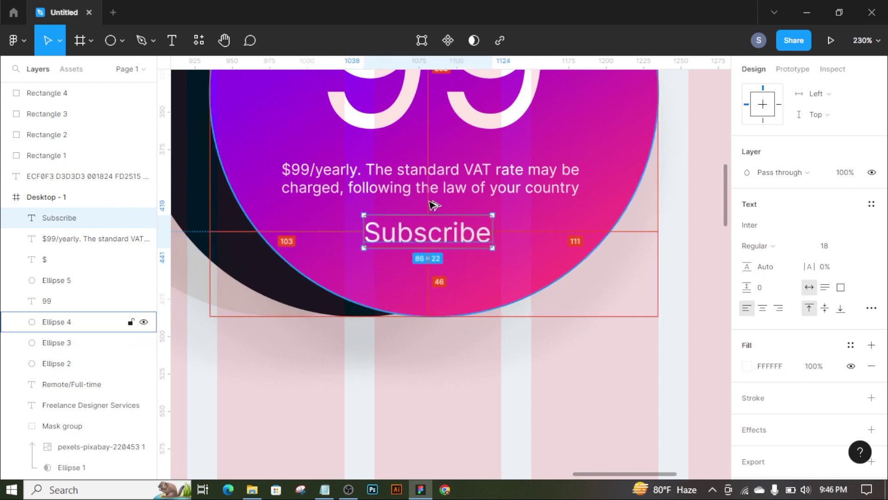
left_click(551, 222, "shift")
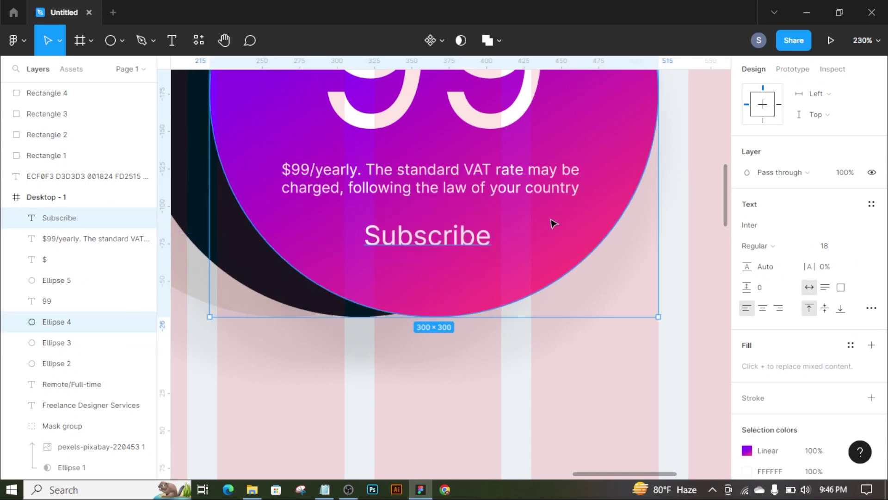
left_click(768, 92)
left_click(611, 222, "shift")
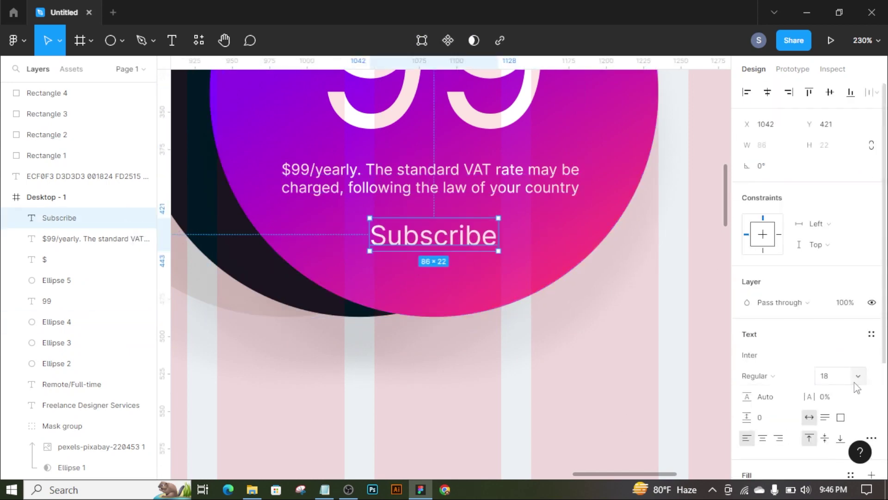
- Give Subscribe a bold font weight
scroll(856, 388, "down", 2)
left_click(872, 372)
left_click(862, 330)
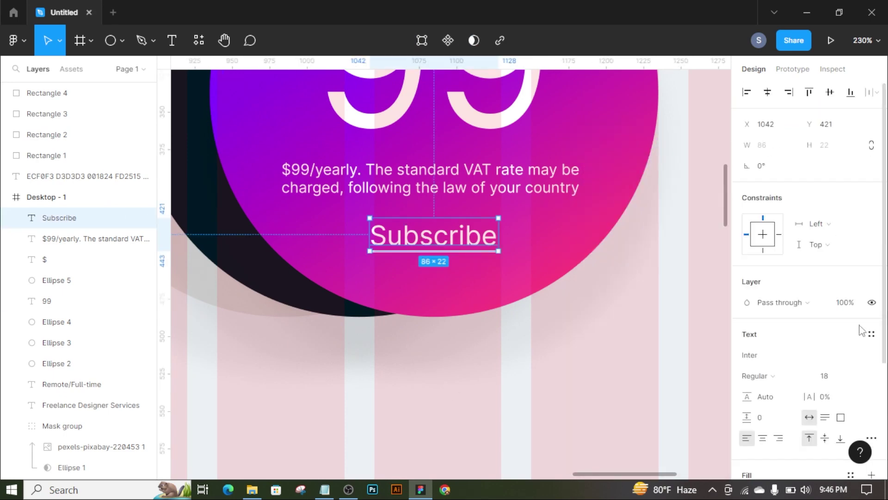
left_click(806, 377)
left_click(771, 235)
left_click(682, 351)
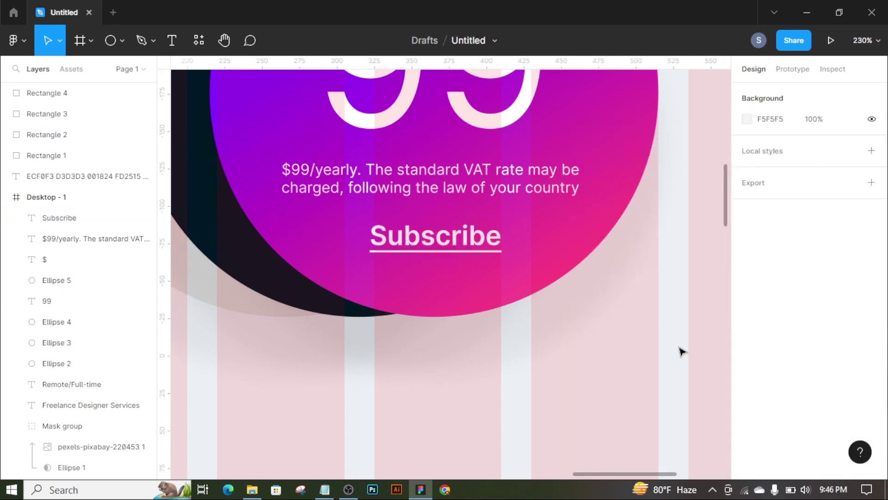
- Group the 99, VAT note and Subscribe, centring them on the gradient circle
scroll(682, 352, "down", 5)
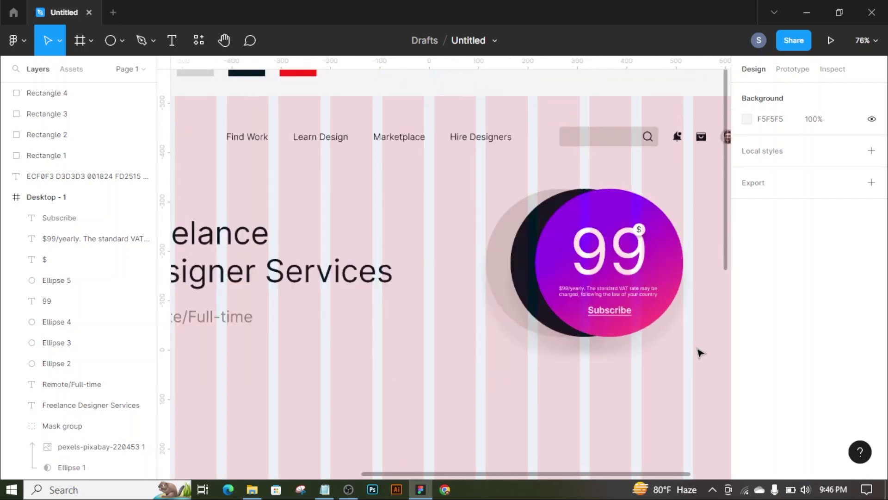
left_click(611, 316)
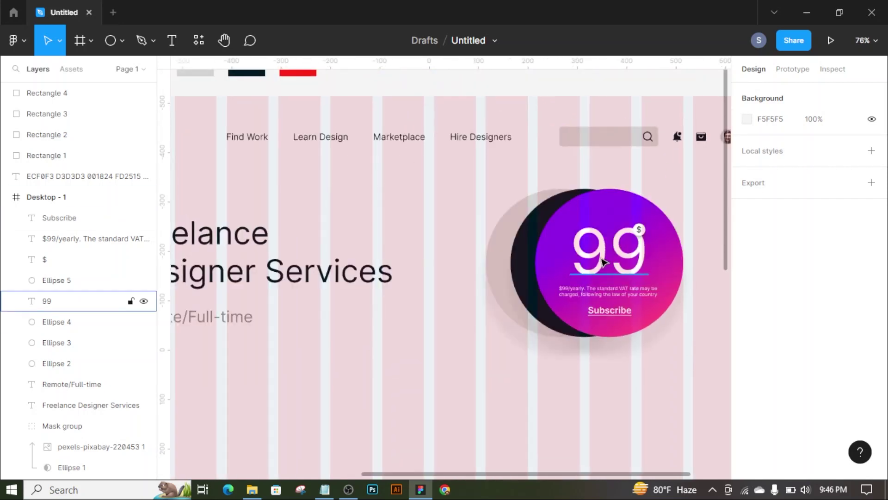
left_click(612, 316, "shift")
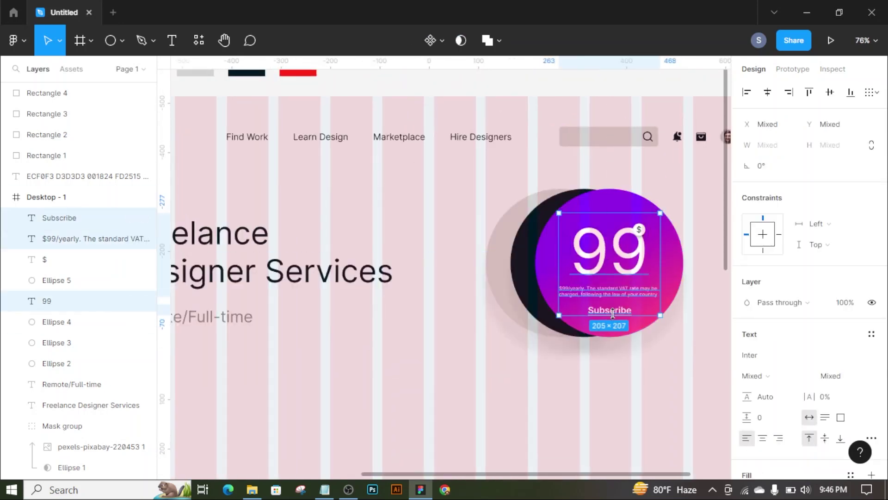
left_click(768, 92)
key("ctrl+g")
left_click(670, 273, "shift")
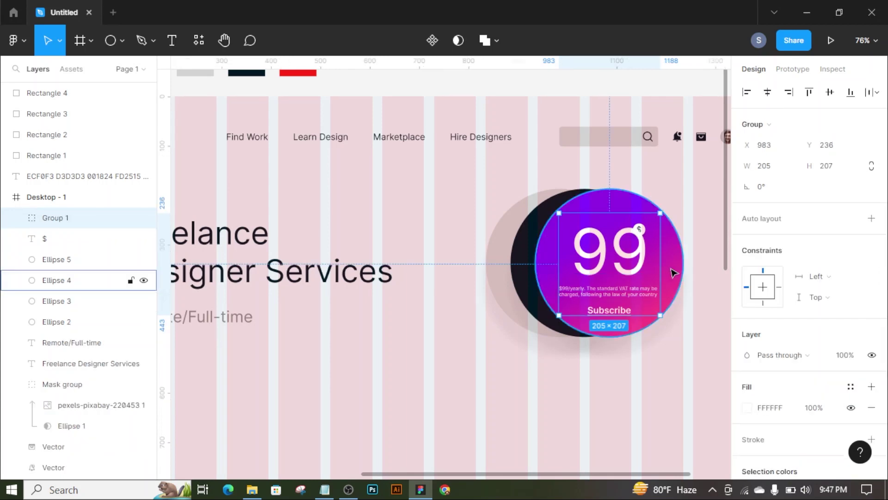
left_click(831, 96)
key("Escape")
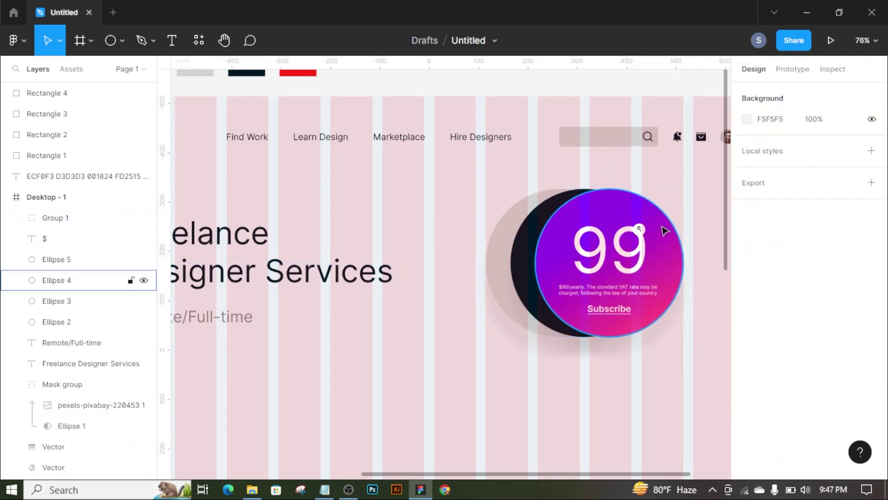
- Ungroup the texts and regroup them with the gradient circle as Group 1, excluding the $
scroll(654, 228, "up", 5)
scroll(623, 241, "down", 3)
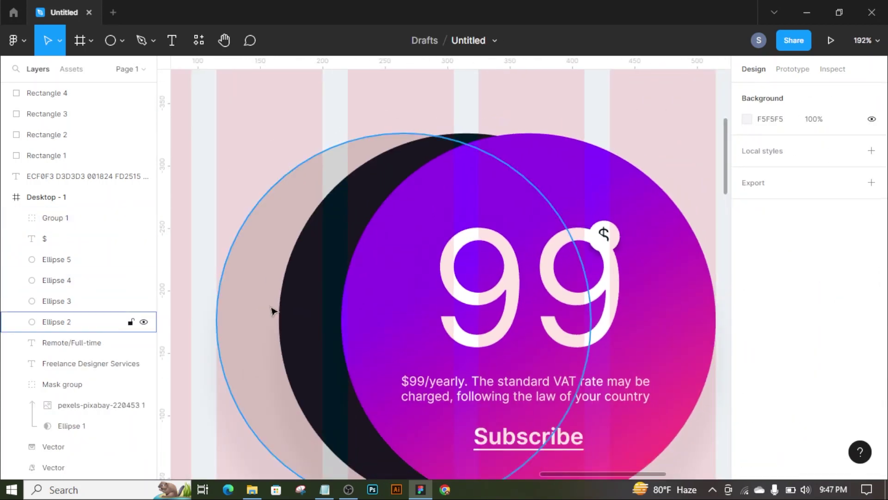
key("ctrl+shift+g")
left_click(615, 248, "shift")
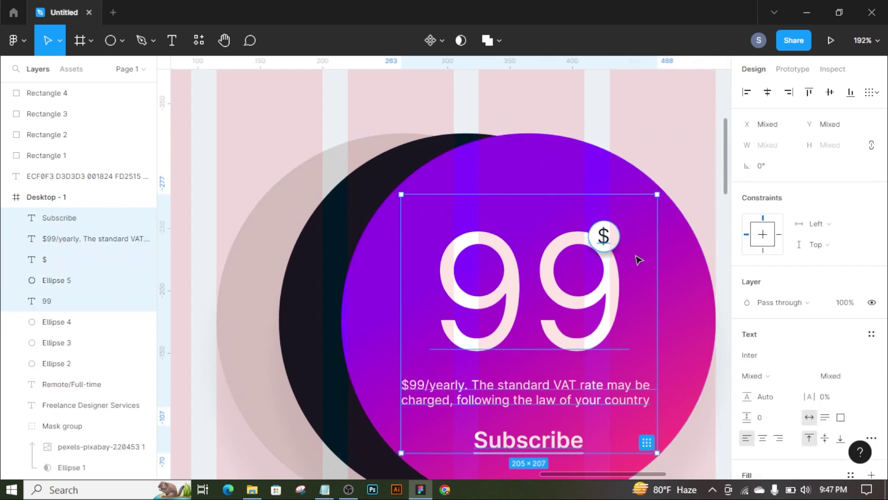
scroll(640, 273, "down", 2)
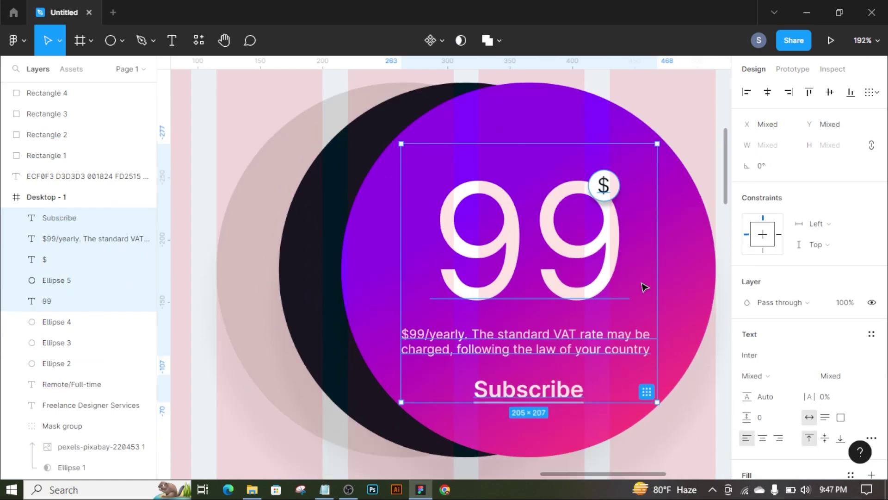
left_click(615, 186, "shift")
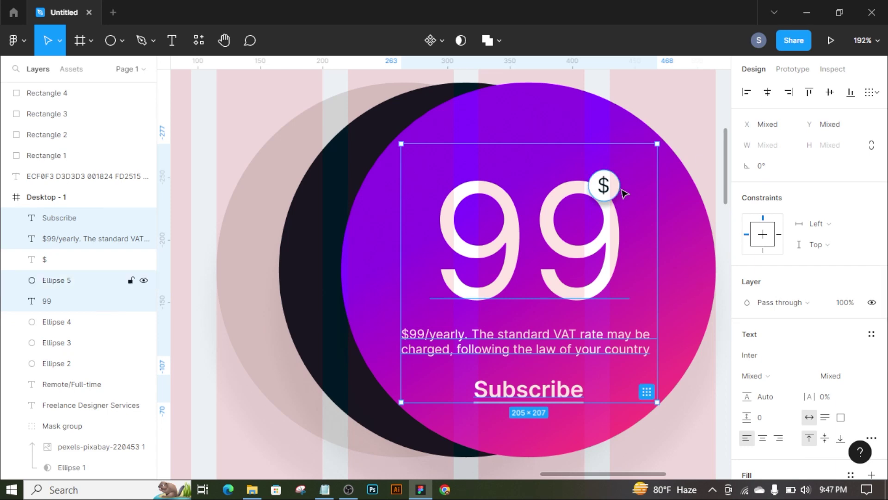
key("ctrl+g")
left_click(684, 185, "shift")
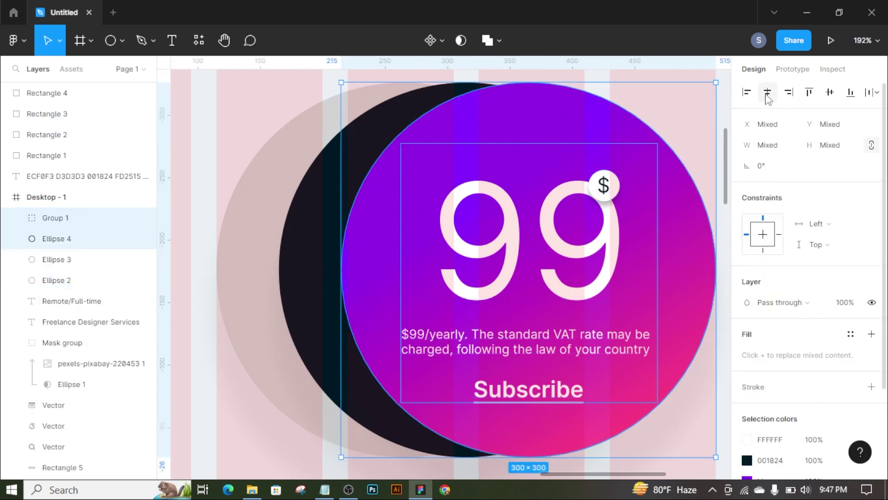
scroll(694, 273, "down", 5)
left_click(532, 405)
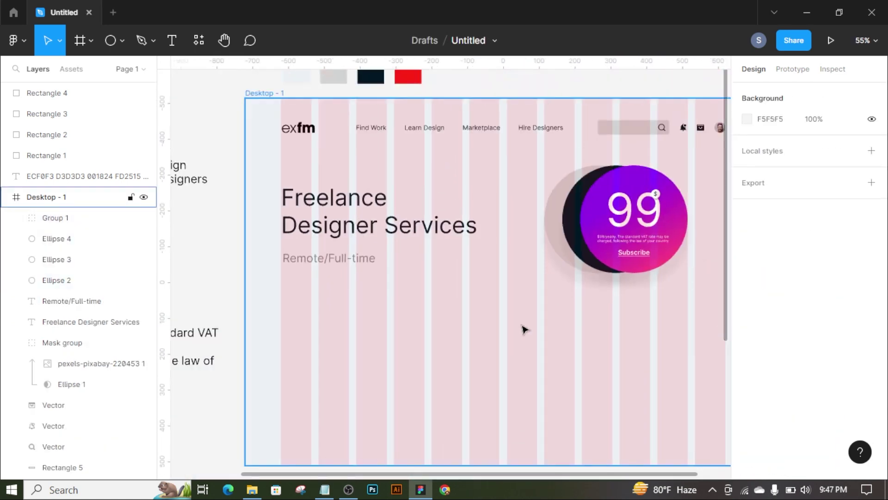
scroll(508, 336, "down", 3)
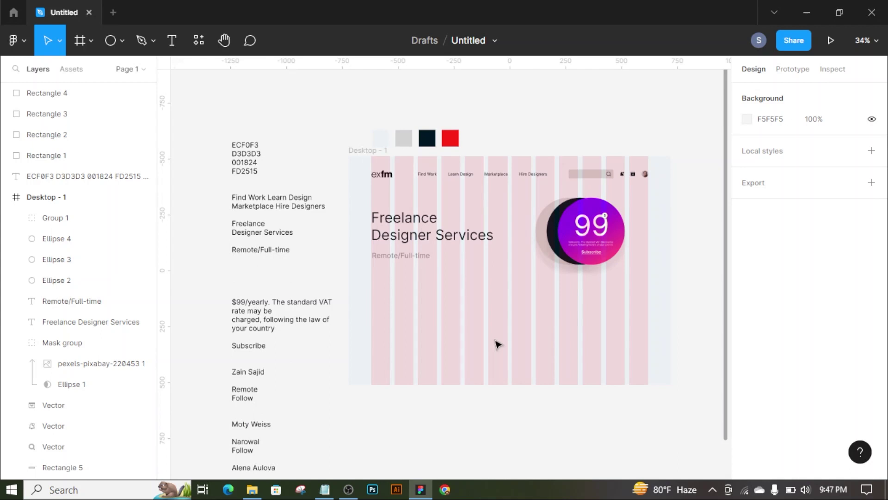
scroll(497, 345, "up", 3)
- Add a 'Featured Artist' text box below the hero and set it to size 36
key("t")
left_click(346, 270)
scroll(364, 279, "up", 2)
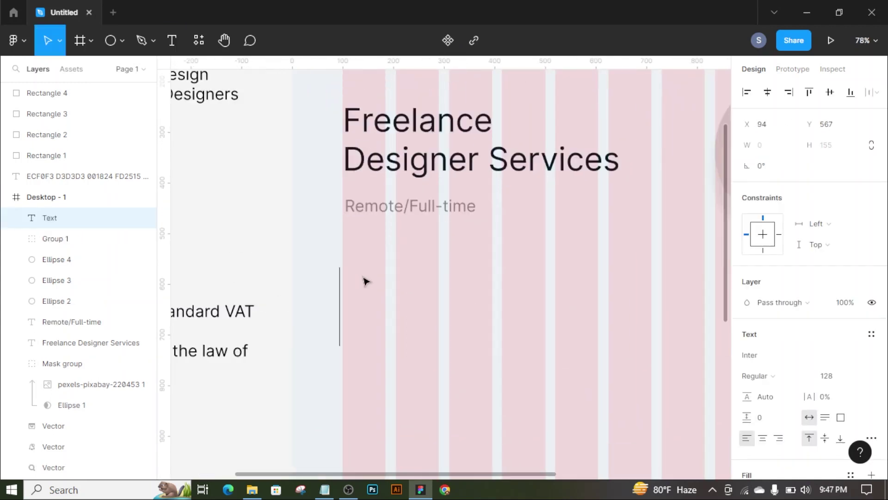
type("F")
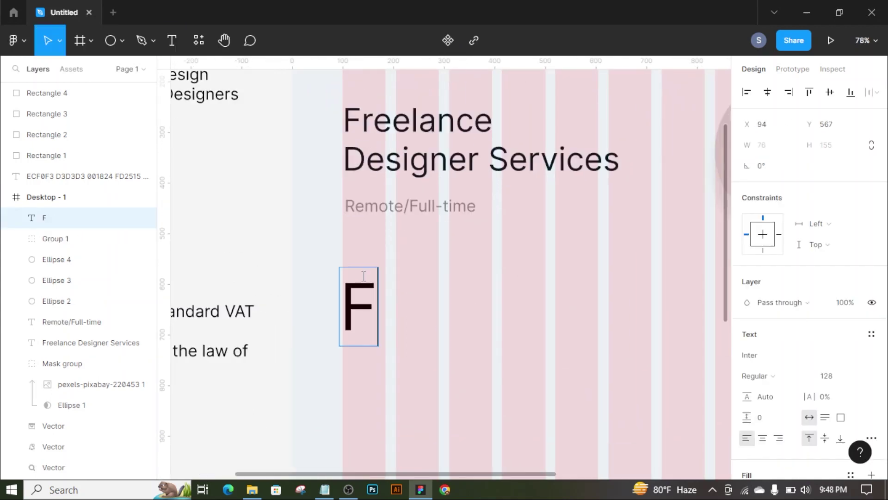
type("eatured")
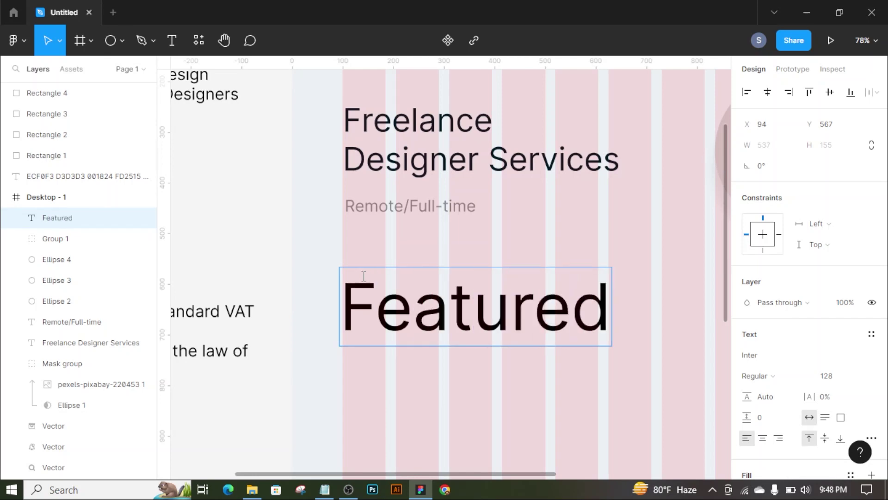
type(" Artist")
key("Escape")
key("shift+1")
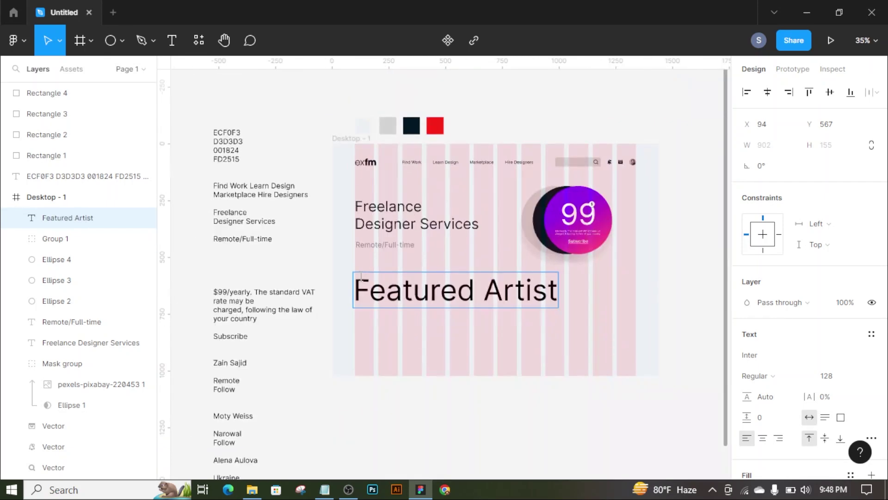
left_click(867, 376)
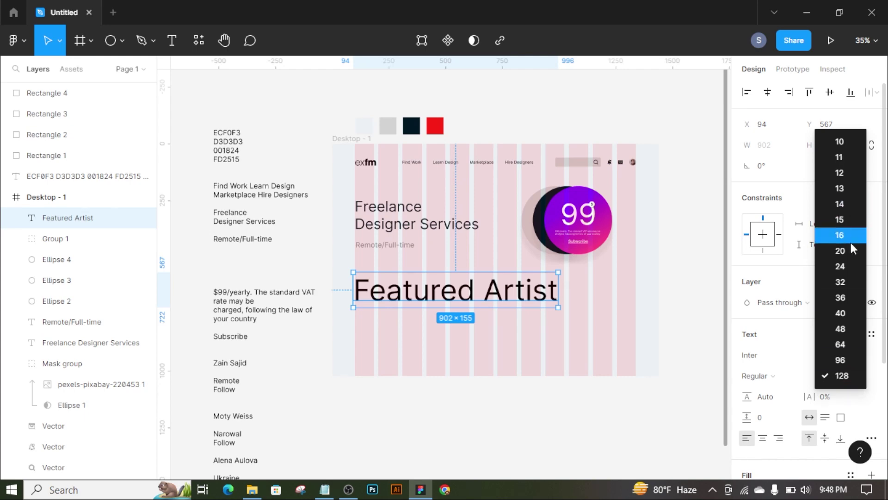
left_click(851, 240)
left_click(853, 377)
left_click(853, 439)
- Colour the heading navy 001824 by sampling the swatch on the canvas
scroll(390, 292, "up", 3)
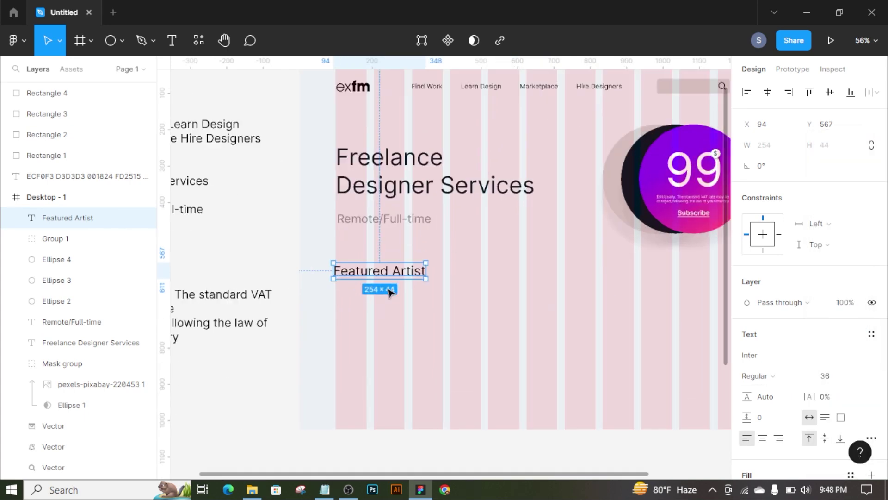
scroll(443, 285, "up", 3)
mouse_move(735, 308)
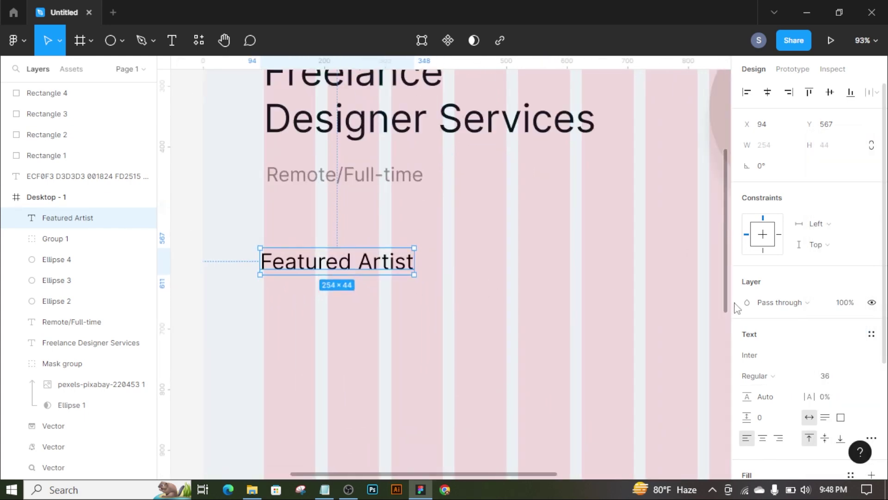
scroll(754, 367, "down", 3)
scroll(585, 348, "down", 2)
scroll(584, 347, "up", 2)
left_click(747, 334)
left_click(594, 334)
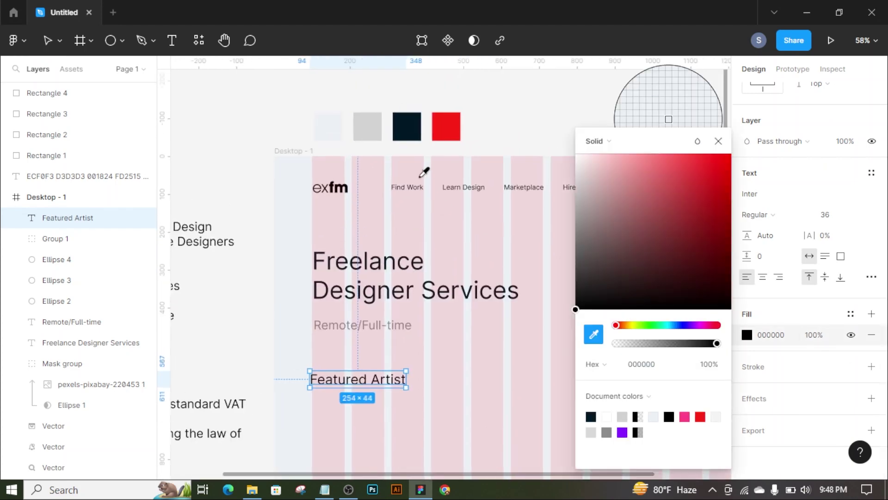
left_click(407, 126)
key("Escape")
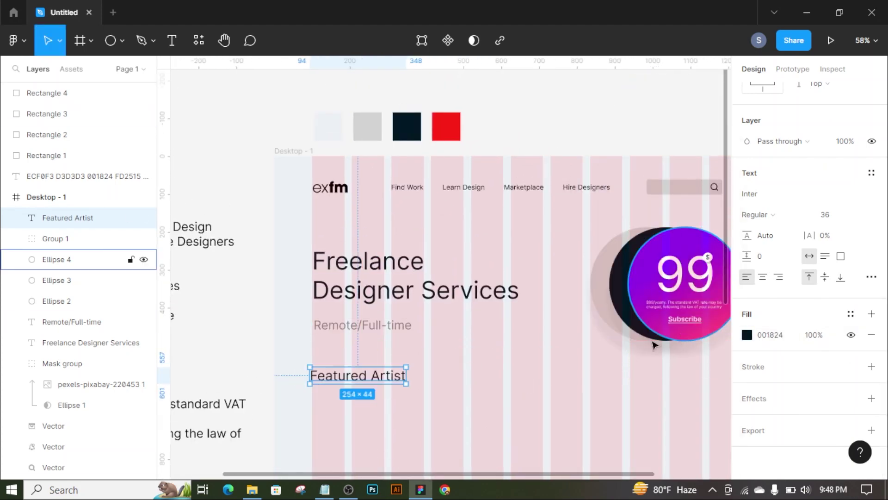
- Nudge Remote/Full-time and Freelance Designer Services left to line up with Featured Artist at X 100
left_click(323, 377)
scroll(323, 377, "up", 5)
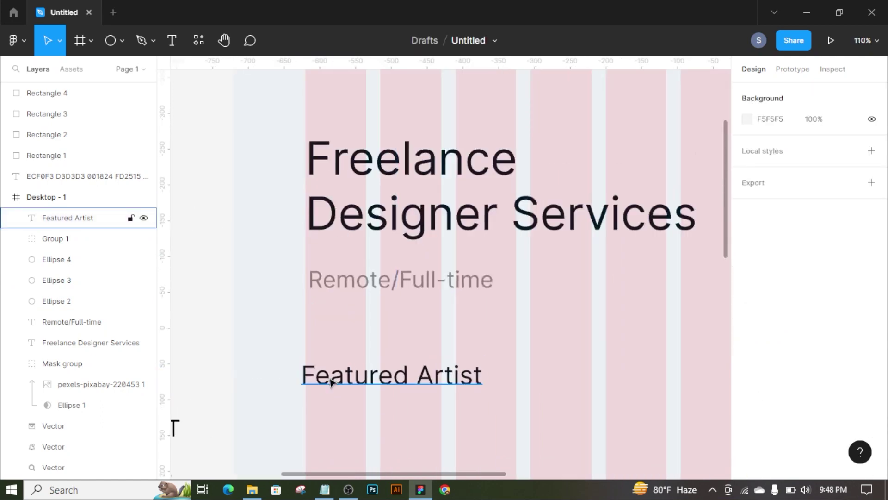
left_click(343, 277)
left_click(342, 258)
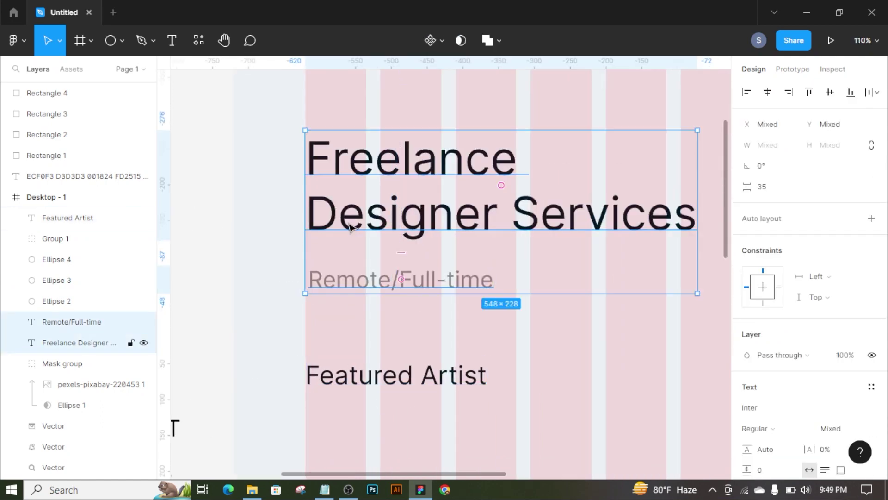
left_click_drag(342, 287, 345, 292)
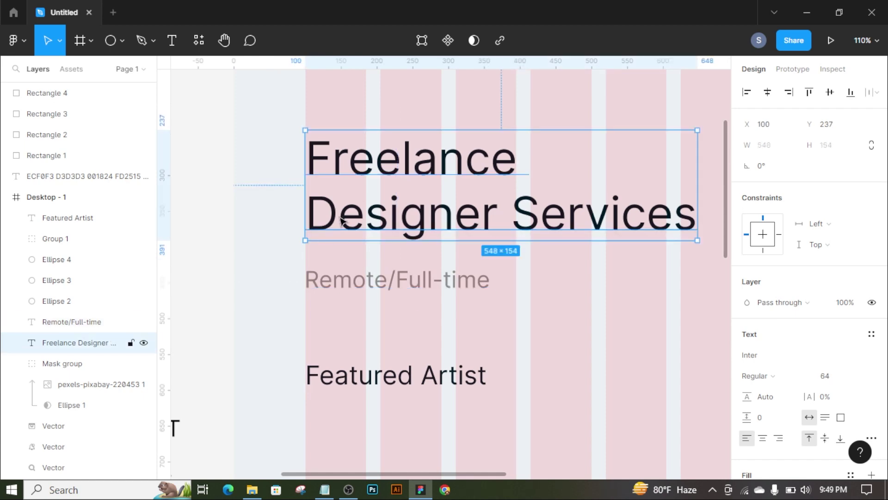
left_click_drag(345, 217, 341, 217)
left_click(350, 378)
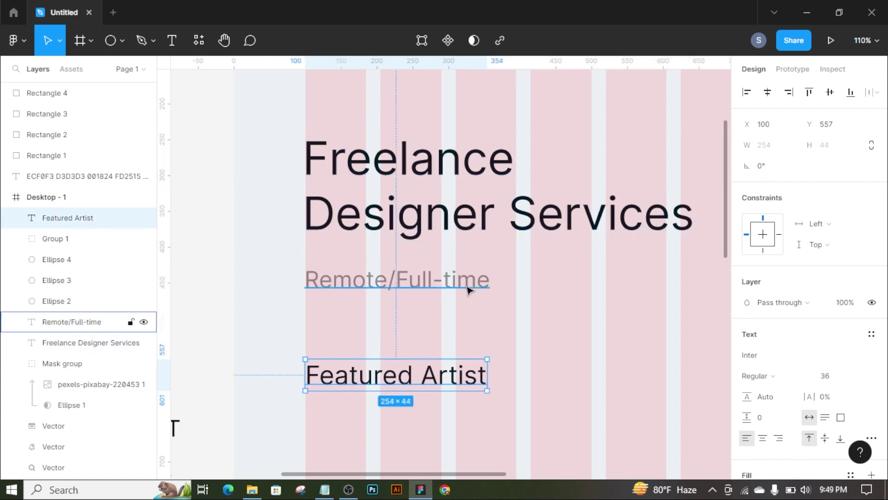
scroll(467, 290, "up", 5)
scroll(477, 290, "down", 8)
scroll(532, 285, "down", 4, "ctrl")
left_click_drag(565, 278, 442, 329)
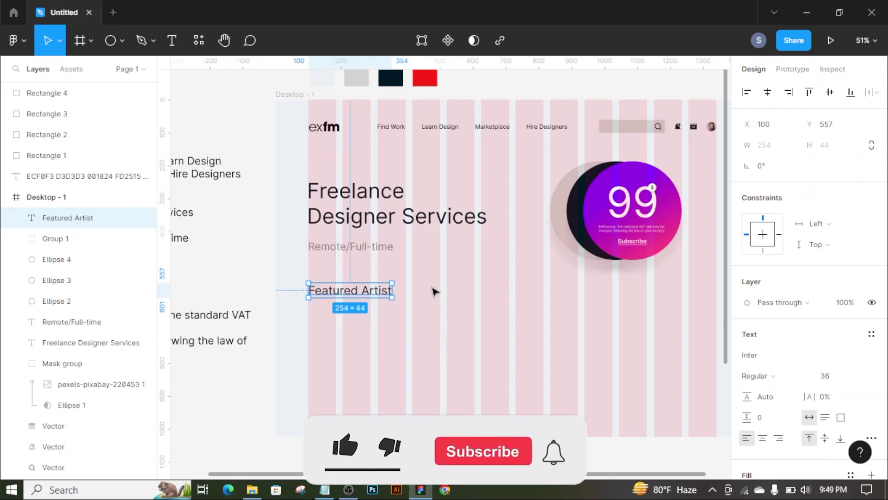
- Launch the Iconify plugin and search its icon library for 'arrow'
left_click(199, 40)
left_click(366, 166)
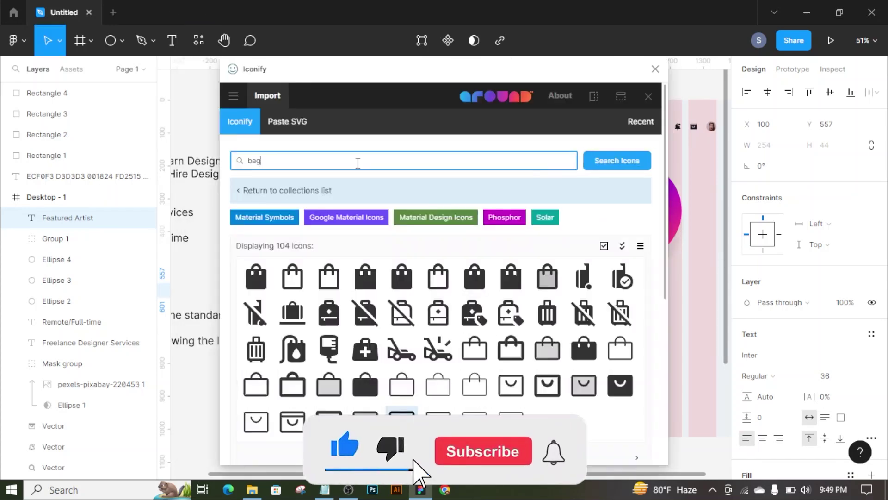
key("BackSpace")
key("BackSpace")
key("BackSpace")
type("arrow")
key("Return")
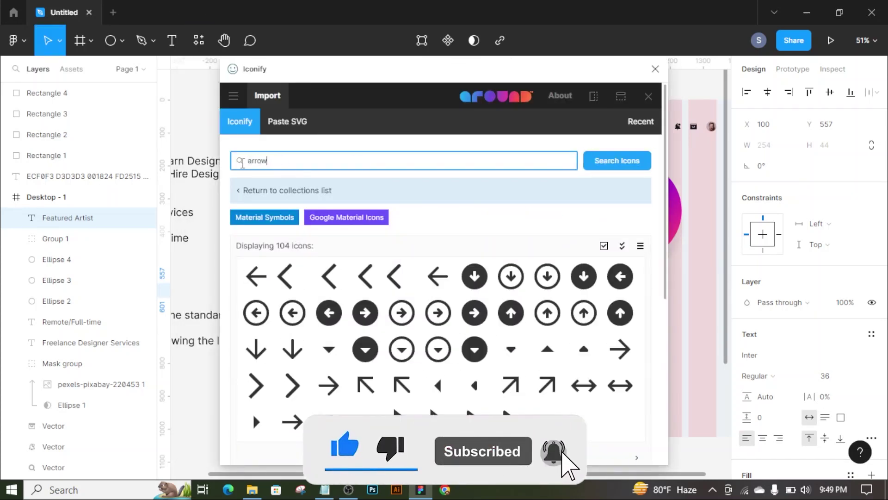
- Import the 24×24 arrow-downward-rounded icon into Desktop - 1 at X 708, Y 500
left_click(292, 352)
scroll(293, 356, "down", 2)
scroll(370, 403, "down", 4)
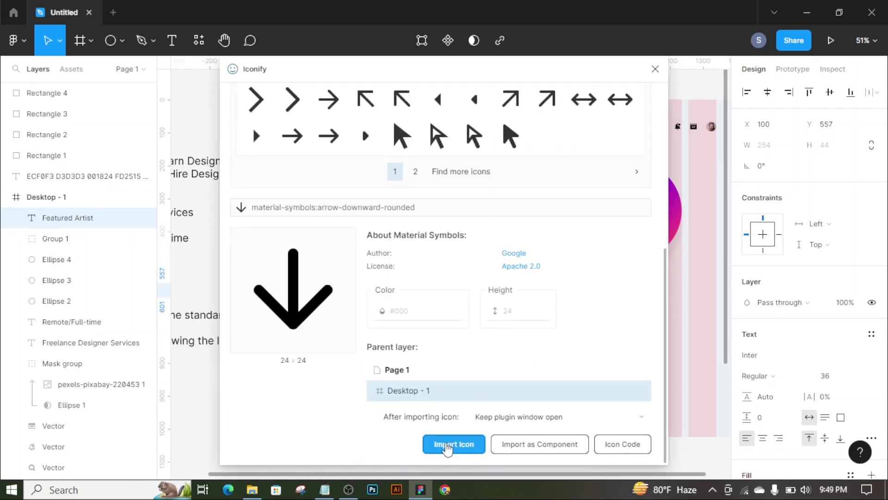
left_click(447, 447)
scroll(562, 288, "up", 3)
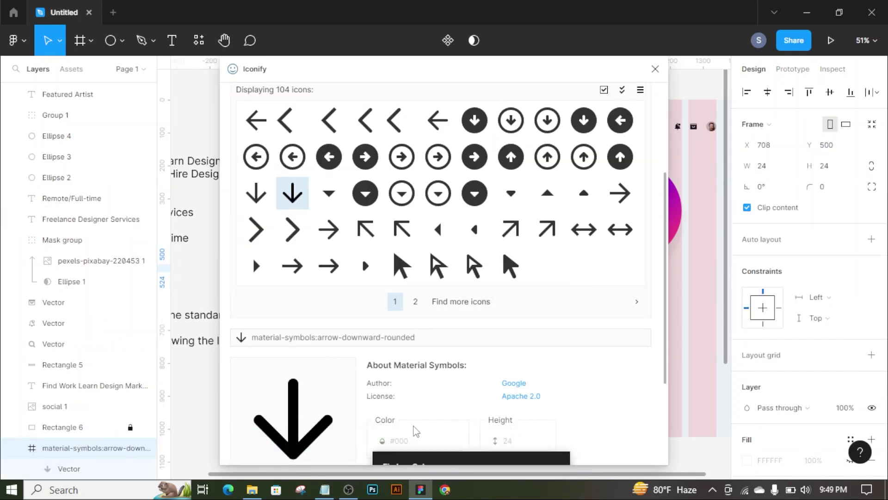
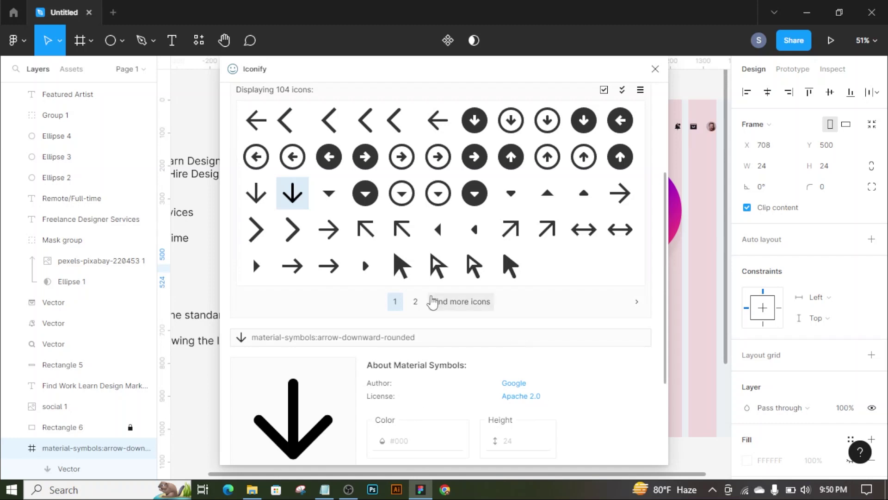
- Import ic:outline-arrow-drop-down-circle from page 3 of Iconify, then close the plugin
left_click(437, 301)
left_click(405, 302)
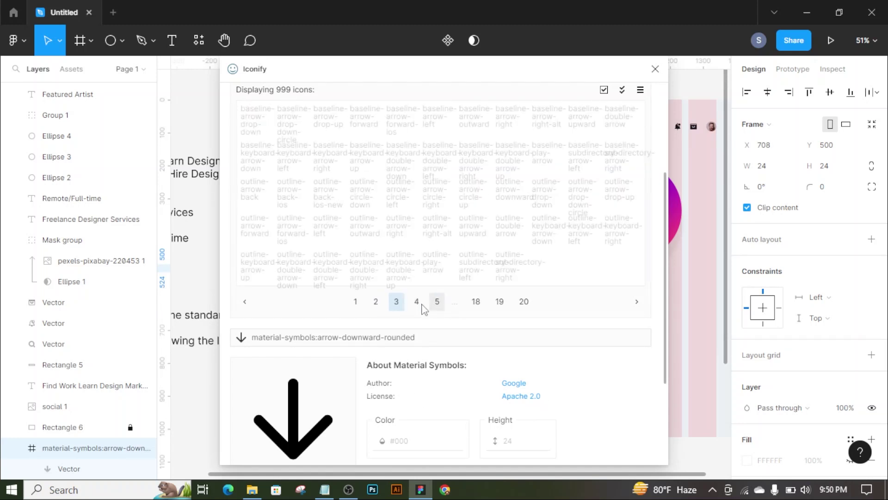
left_click(584, 193)
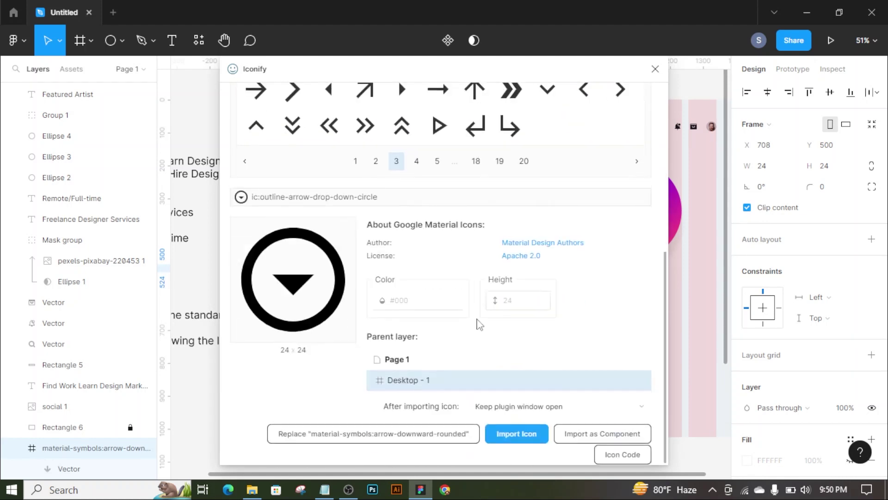
left_click(518, 437)
left_click(655, 69)
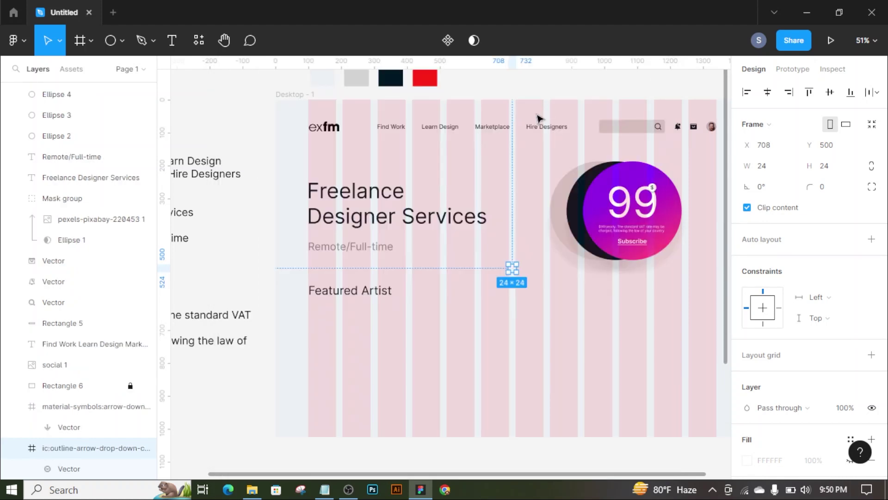
- Move the down arrow vector next to the Featured Artist heading and reorder the icon layers
left_click(499, 308)
scroll(115, 277, "up", 3)
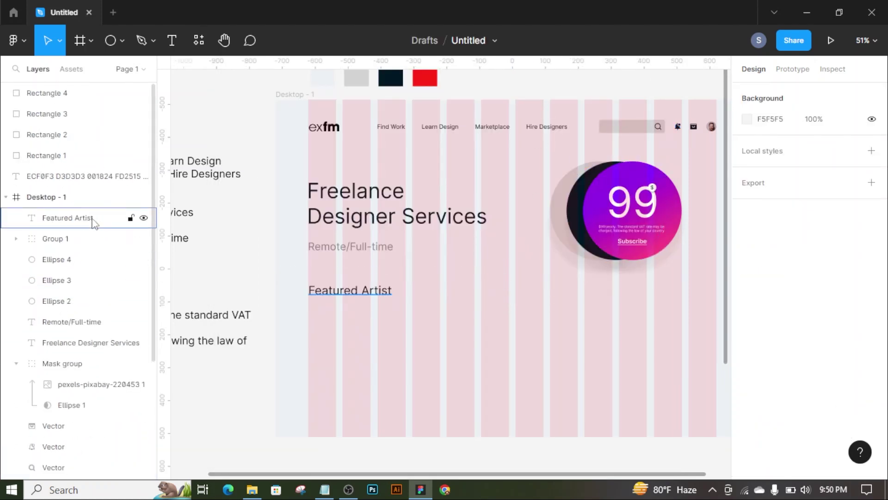
scroll(99, 337, "down", 3)
left_click(69, 426)
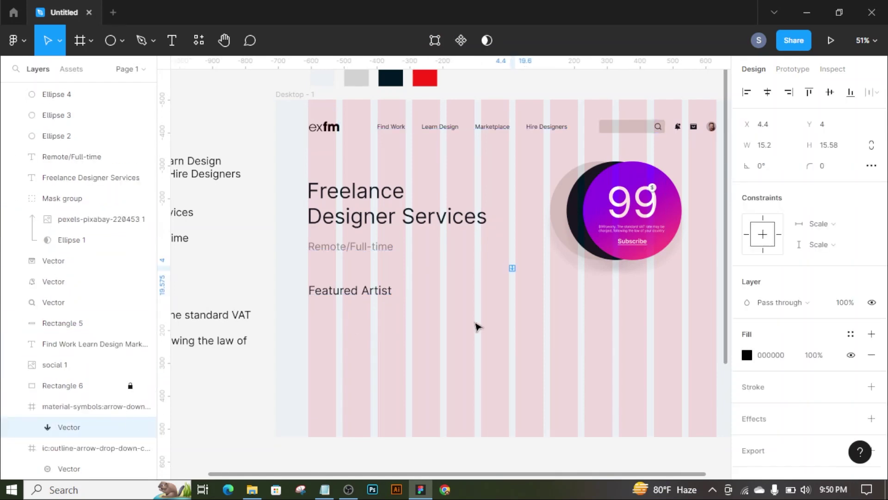
left_click_drag(515, 272, 412, 297)
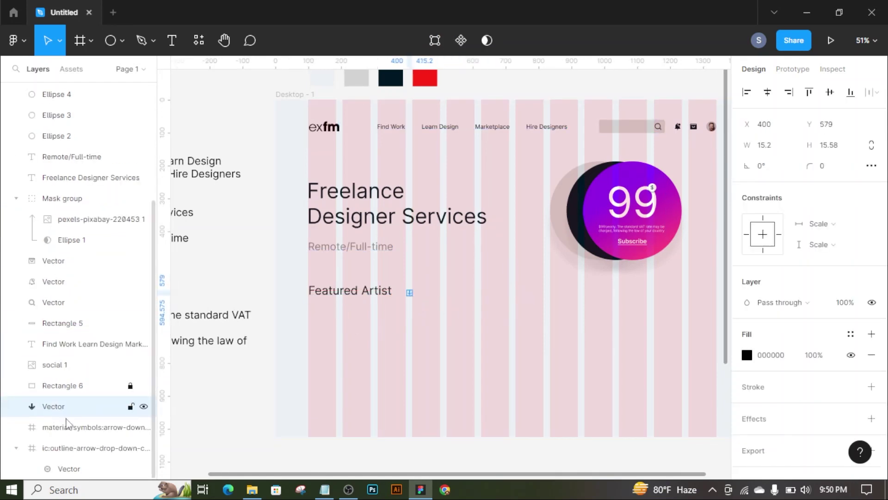
left_click_drag(70, 447, 103, 381)
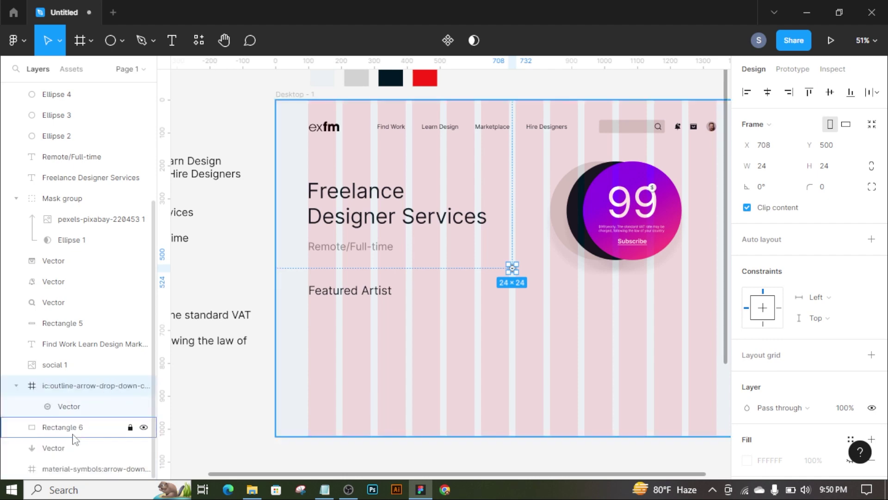
left_click(92, 403)
left_click_drag(93, 468, 92, 401)
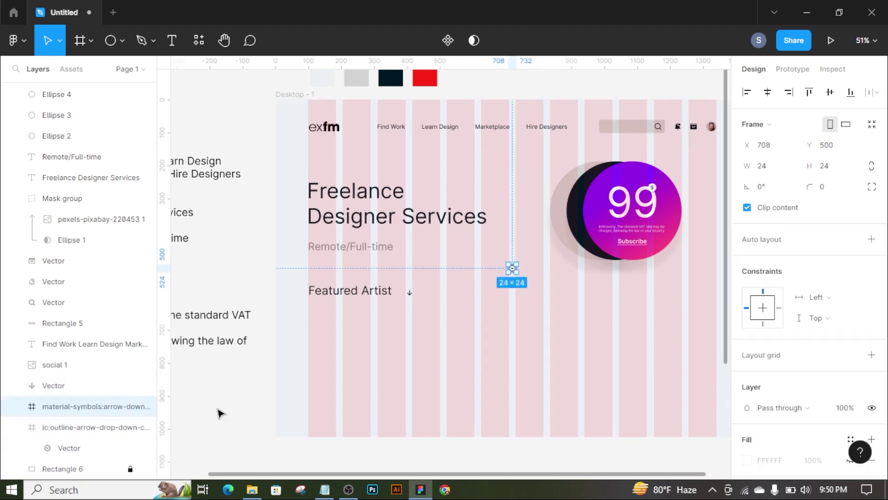
- Ungroup the down arrow's icon frame
scroll(510, 266, "up", 5)
scroll(510, 266, "up", 5)
right_click(492, 271)
left_click(499, 272)
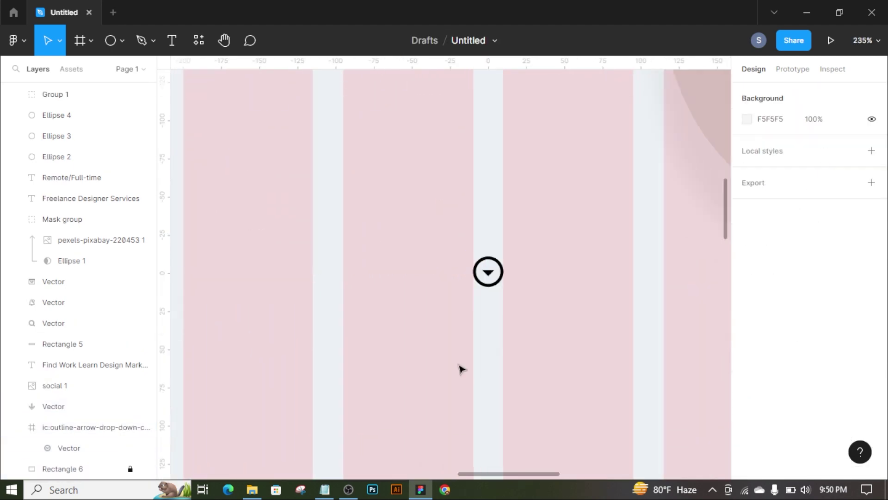
scroll(370, 370, "down", 5)
scroll(356, 377, "left", 3)
scroll(356, 377, "down", 1)
- Ungroup the circle icon's frame so no empty icon frames remain
left_click(351, 317)
right_click(352, 317)
key("Escape")
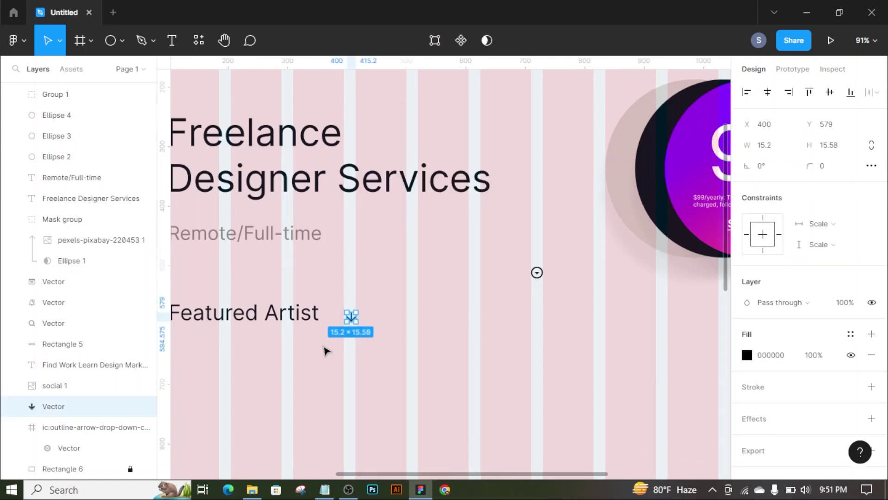
left_click(113, 426)
right_click(113, 427)
left_click(176, 226)
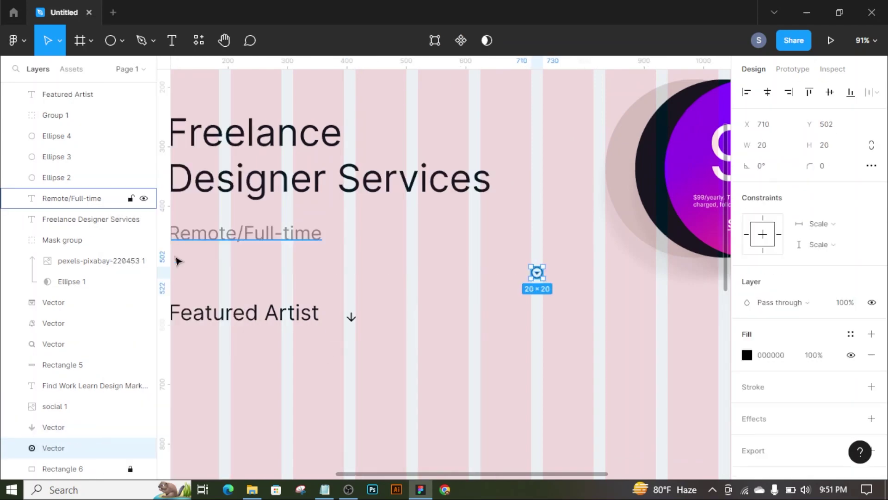
scroll(339, 325, "up", 4)
scroll(339, 324, "up", 4)
- Nudge the arrow beside the word Artist and set its height to 20
left_click(368, 319)
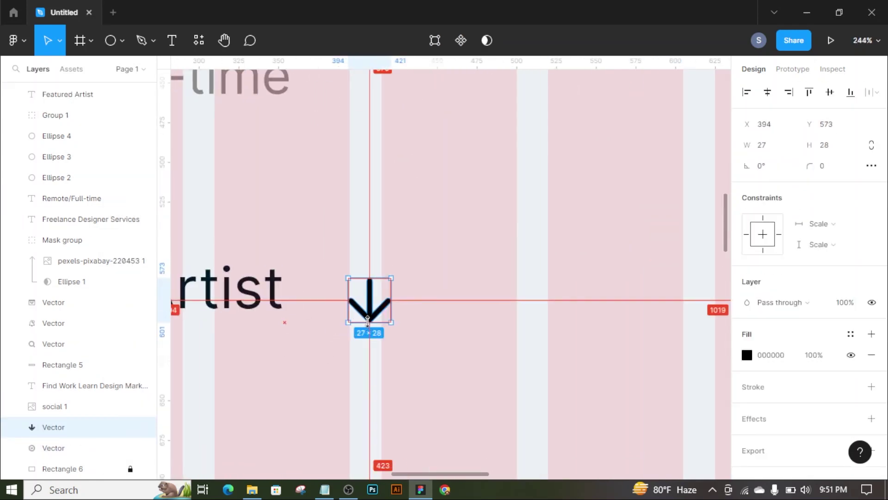
left_click_drag(367, 320, 339, 316)
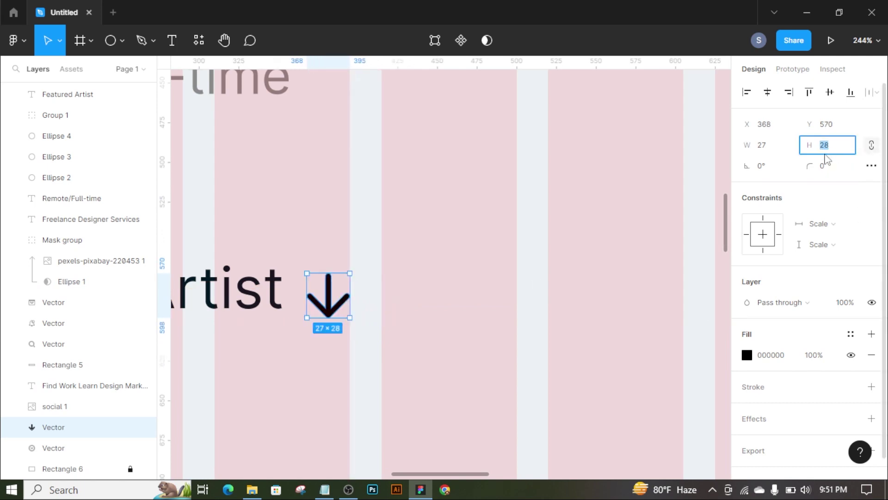
key("Return")
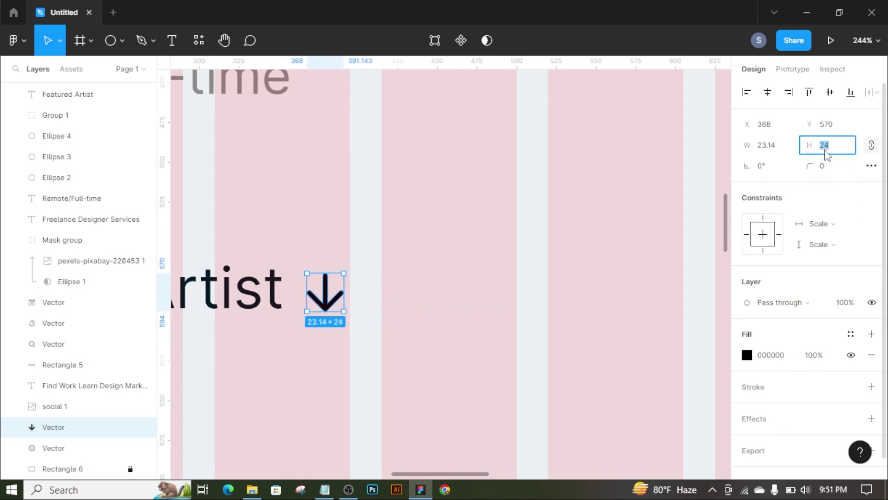
type("20")
key("Return")
scroll(519, 247, "down", 1)
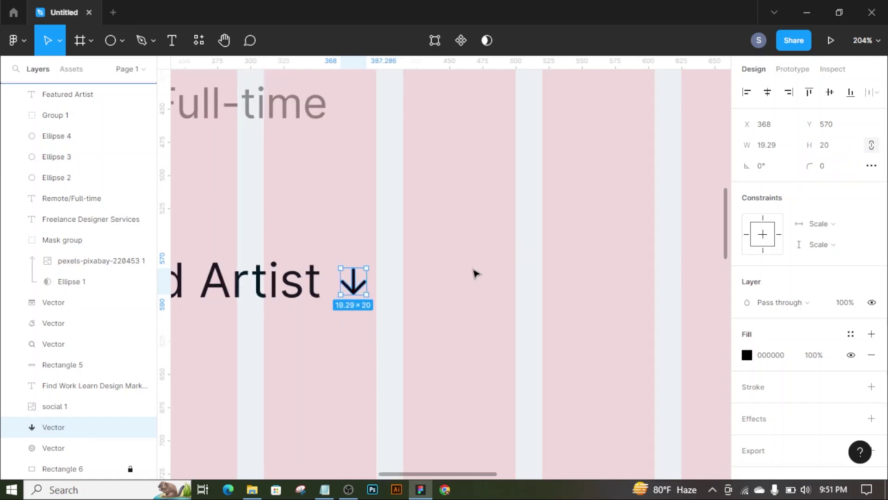
- Vertically centre the arrow with the Featured Artist heading
left_click(311, 301, "shift")
left_click(850, 92)
key("Escape")
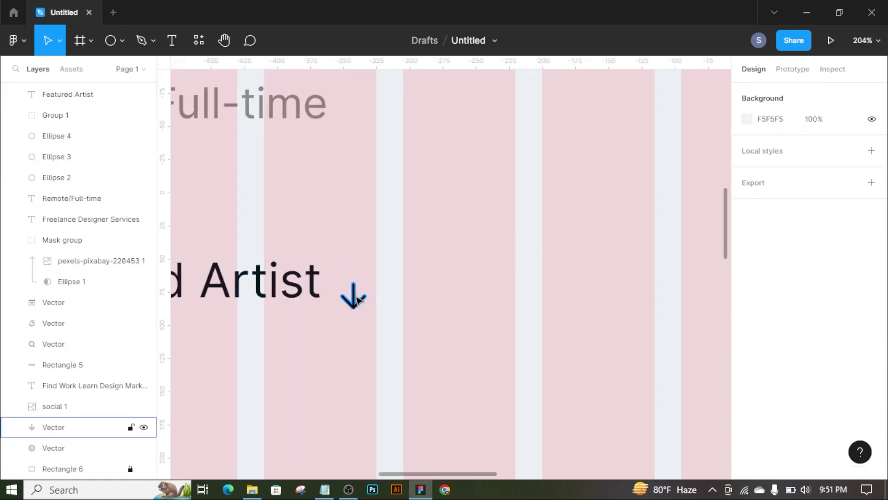
left_click(357, 300)
left_click(287, 282, "shift")
left_click(829, 91)
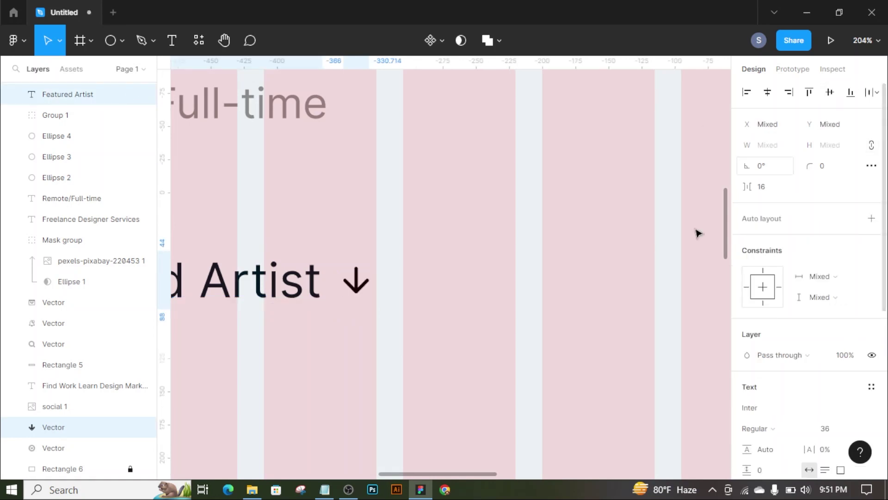
key("Escape")
- Fill the arrow with the red sampled from the design using the eyedropper
left_click(53, 426)
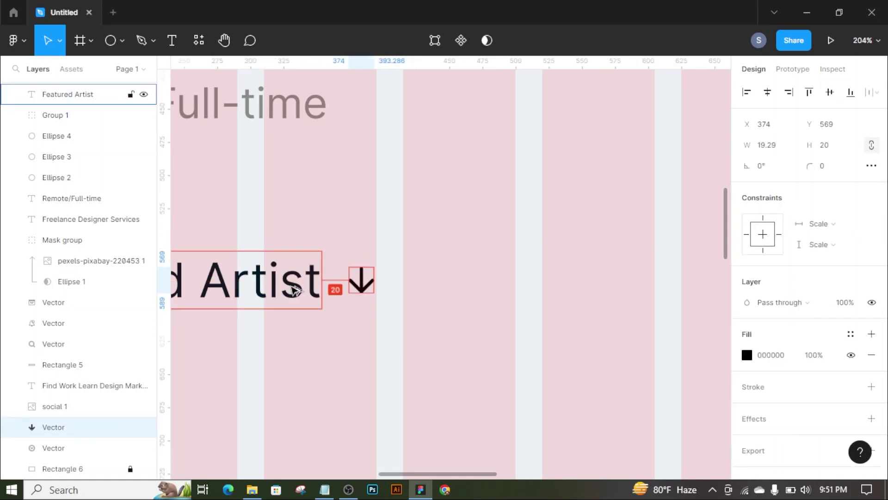
scroll(458, 292, "down", 5)
key("i")
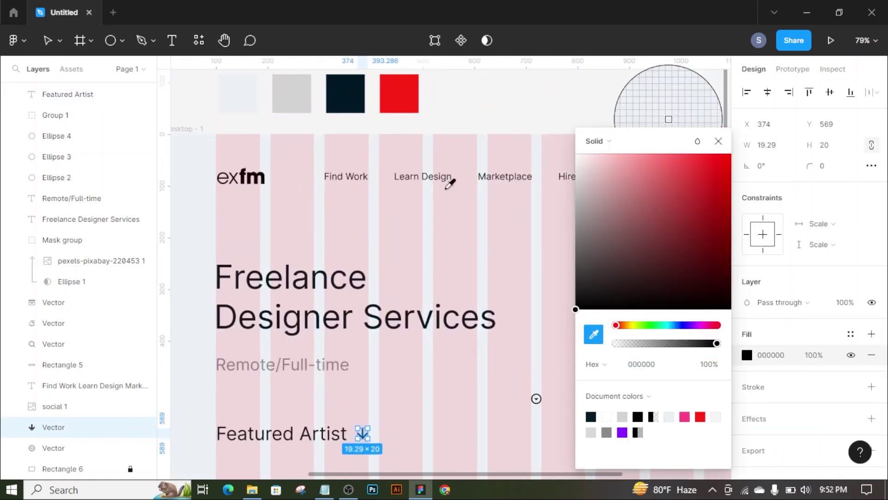
left_click(399, 93)
key("Escape")
key("Escape")
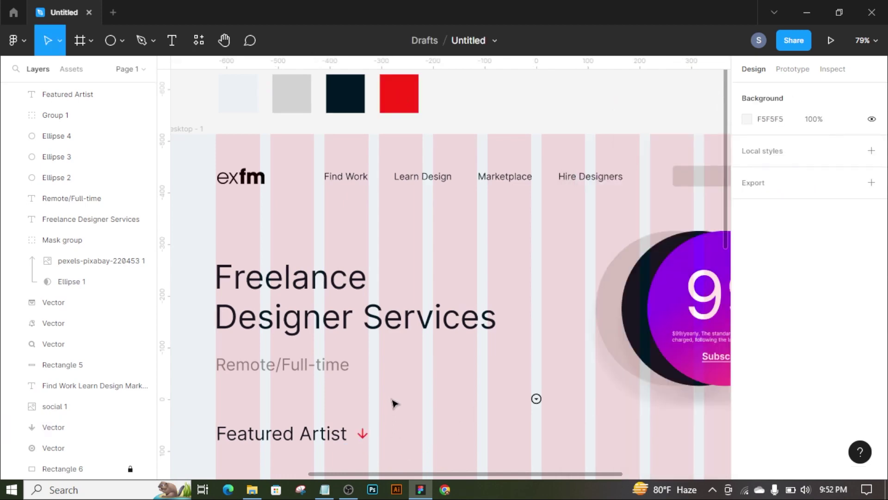
scroll(417, 404, "down", 1)
scroll(481, 363, "down", 2)
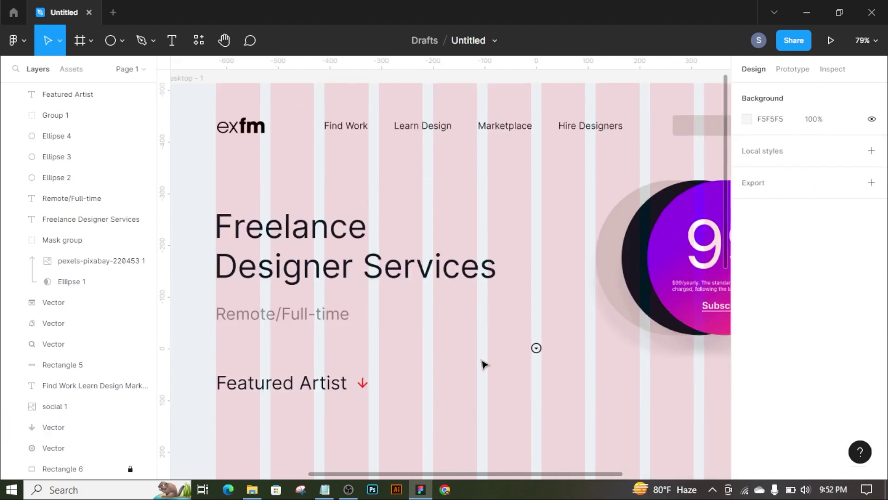
scroll(403, 381, "up", 3, "ctrl")
- Draw a 40×40 square to the right of the red arrow
left_click(122, 40)
left_click(56, 67)
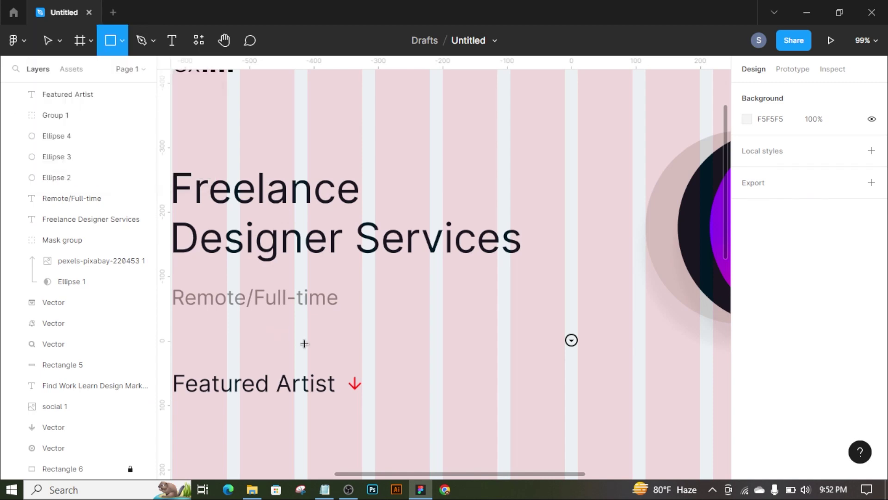
left_click_drag(376, 374, 404, 395)
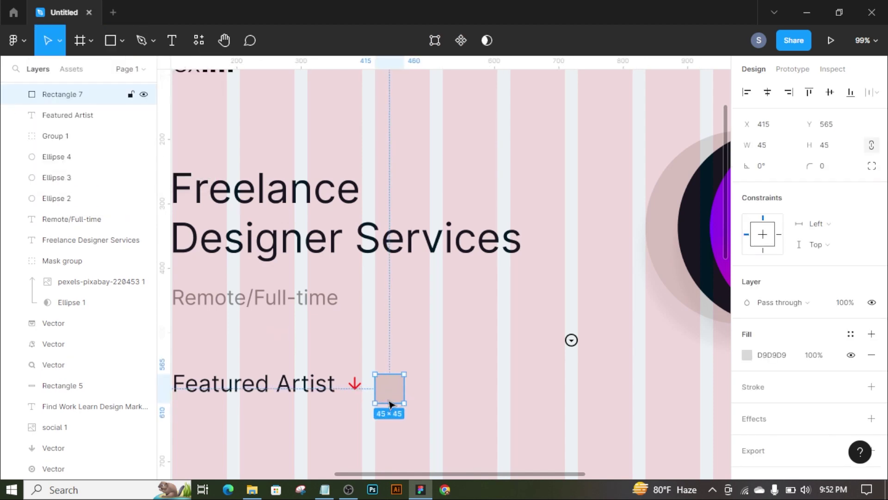
scroll(401, 394, "up", 1, "ctrl")
scroll(401, 394, "up", 3, "ctrl")
type("40")
key("Return")
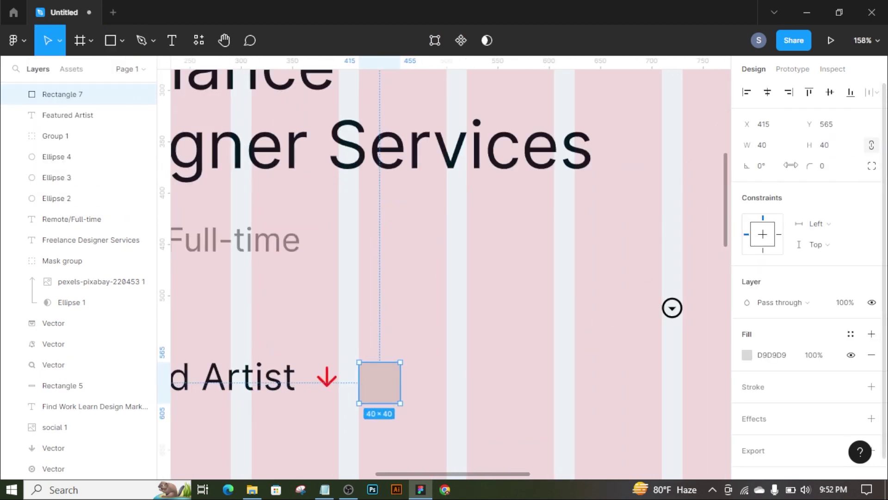
scroll(370, 374, "up", 1, "ctrl")
scroll(326, 380, "down", 2)
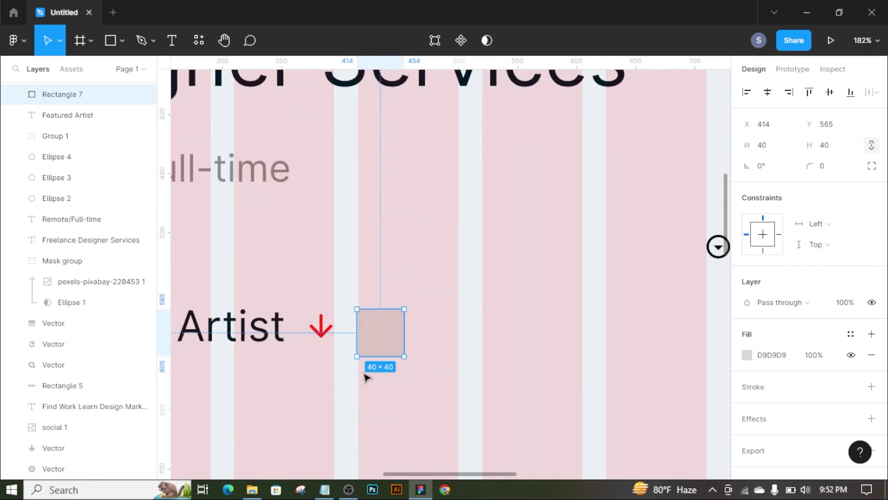
- Duplicate the square into a row of four, spaced 20 px apart
left_click(273, 337, "shift")
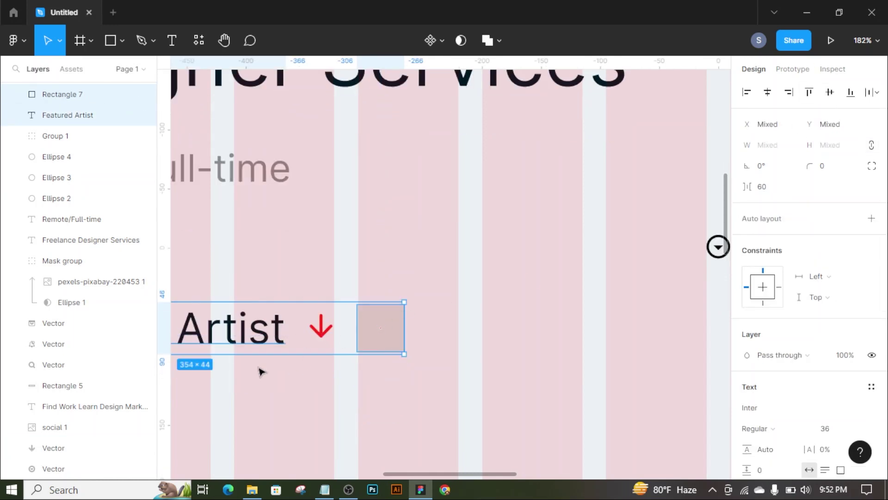
left_click(321, 329, "shift")
scroll(612, 249, "down", 2, "ctrl")
scroll(613, 249, "down", 5, "ctrl")
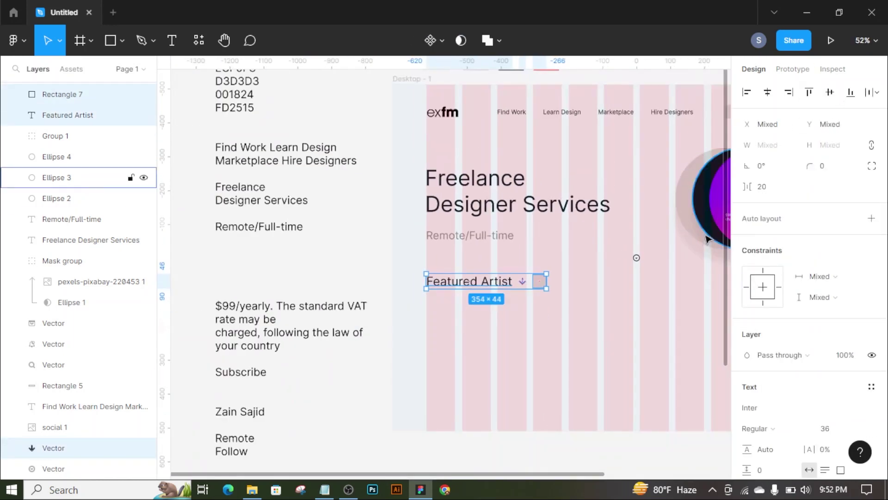
scroll(645, 278, "up", 5, "ctrl")
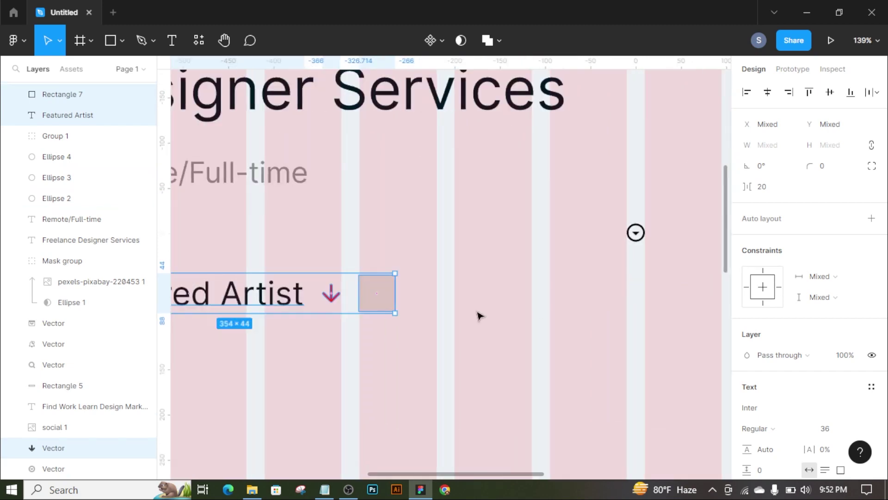
left_click(478, 315)
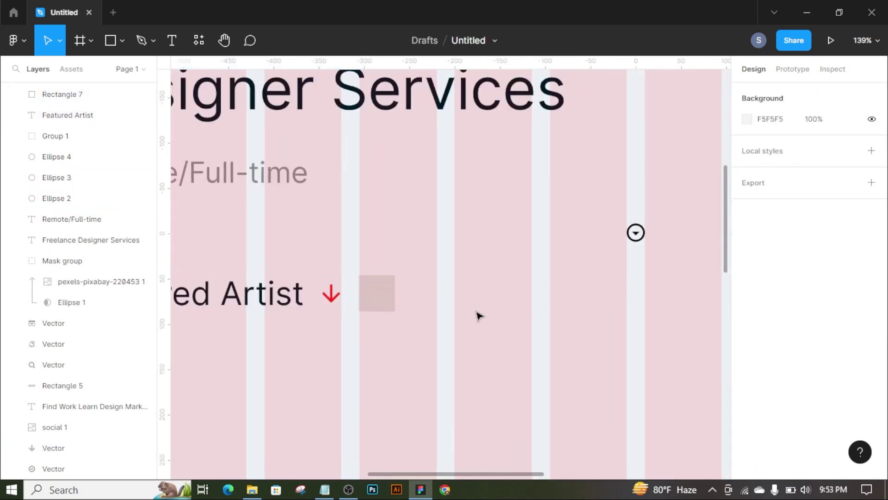
left_click_drag(390, 294, 439, 295, "alt")
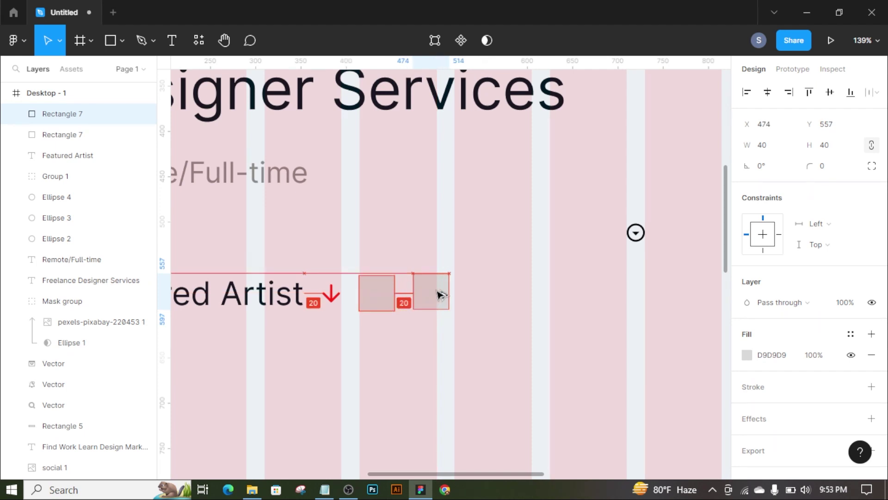
key("ctrl+d")
key("ctrl+d")
key("Escape")
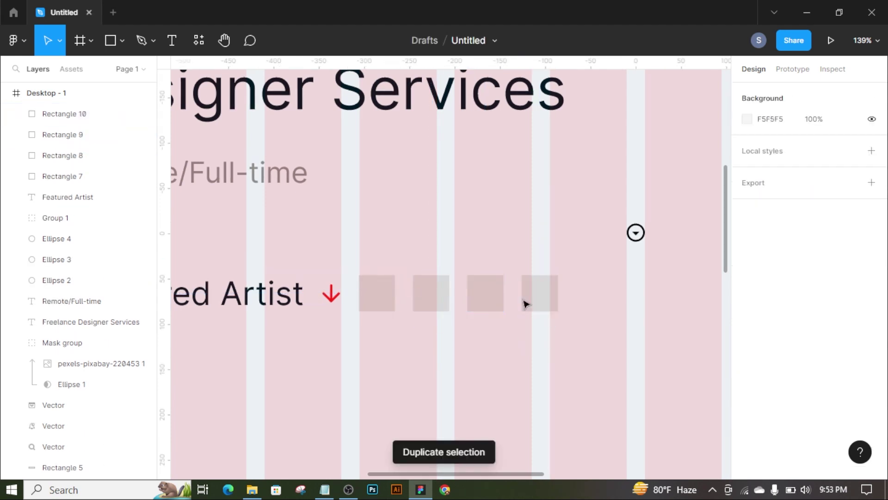
left_click_drag(526, 304, 352, 282)
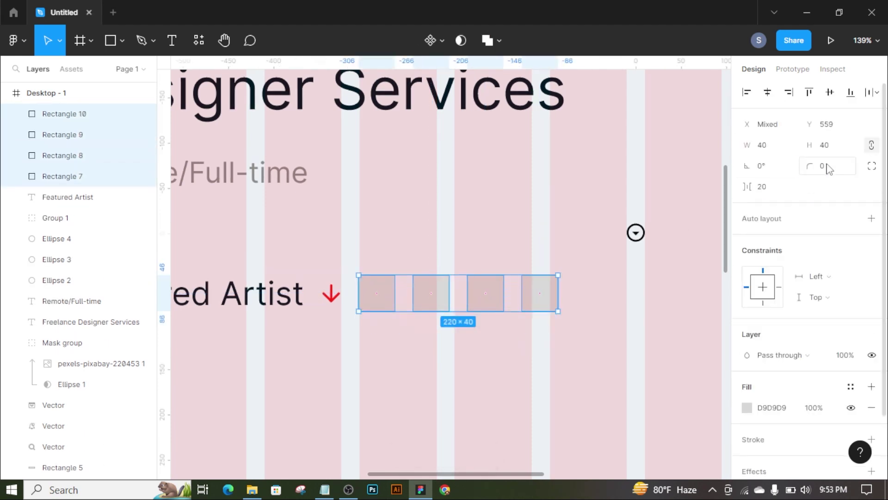
- Move the circle-arrow icon just right of the four grey squares
left_click(452, 373)
mouse_move(635, 239)
left_mouse_down()
mouse_move(539, 298)
mouse_move(597, 282)
left_mouse_up()
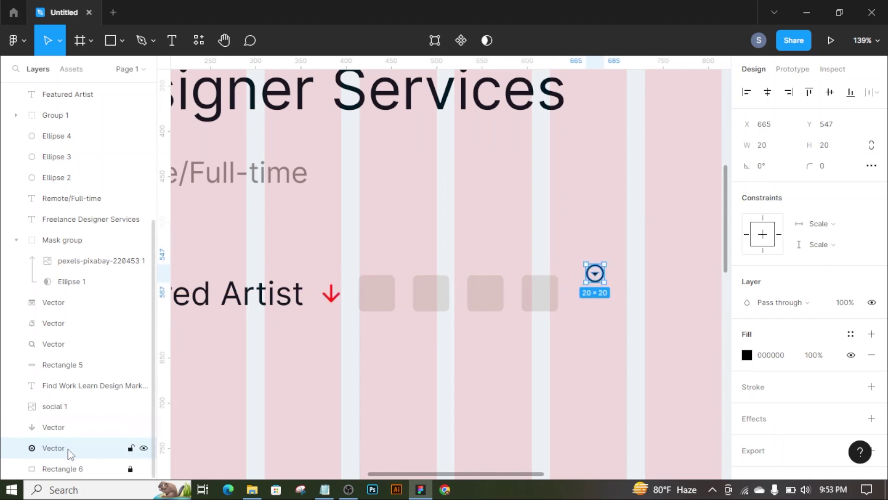
left_click(541, 296)
key("ctrl+z")
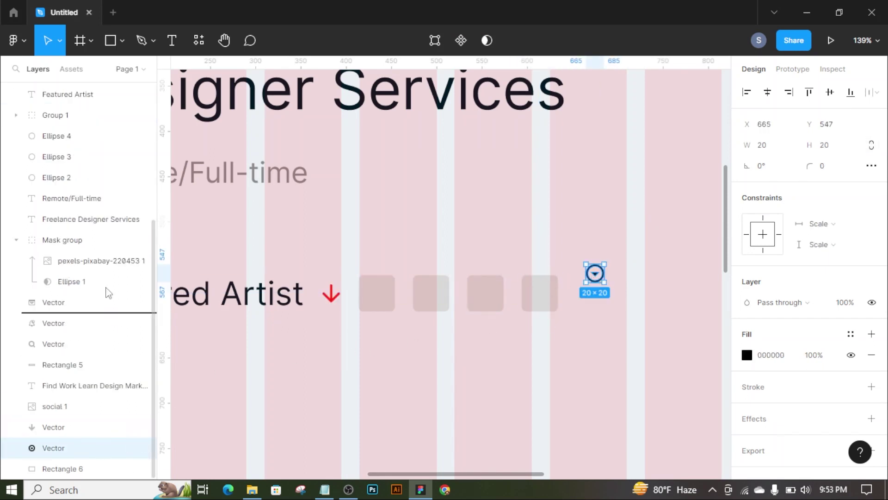
- Bring the arrow icon above the squares, centre it on the last square and rotate it 90°
left_click_drag(109, 292, 109, 111)
left_click_drag(95, 309, 93, 197)
left_click_drag(593, 278, 542, 296)
left_click(772, 169)
scroll(540, 287, "up", 5)
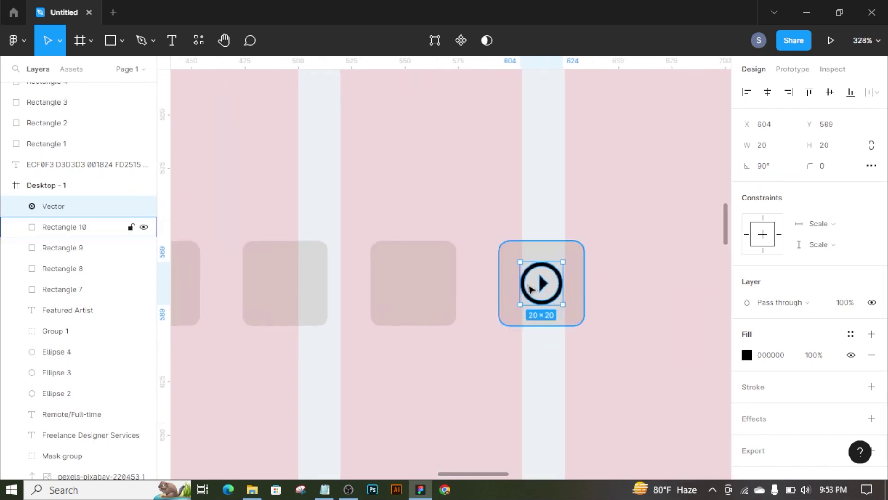
left_click(537, 271, "shift")
left_click(628, 330)
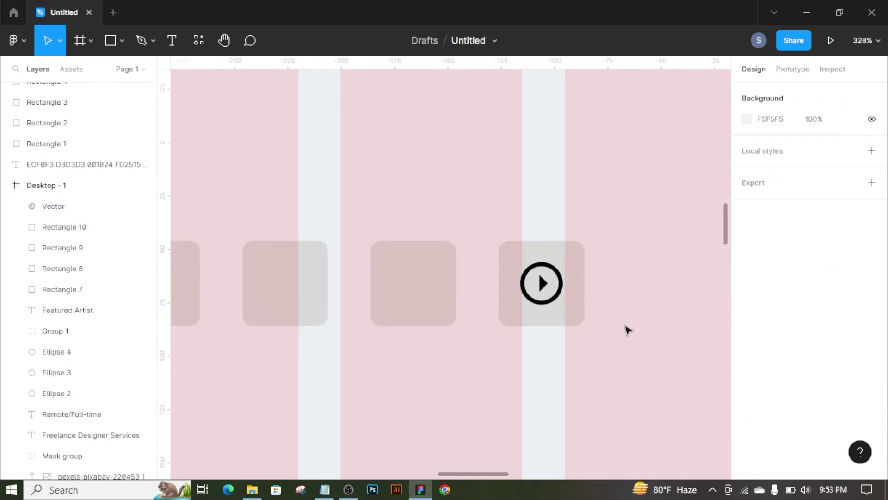
scroll(620, 268, "down", 5)
scroll(583, 277, "down", 3)
- Fill the last square with the sampled grey swatch colour
left_click(533, 377)
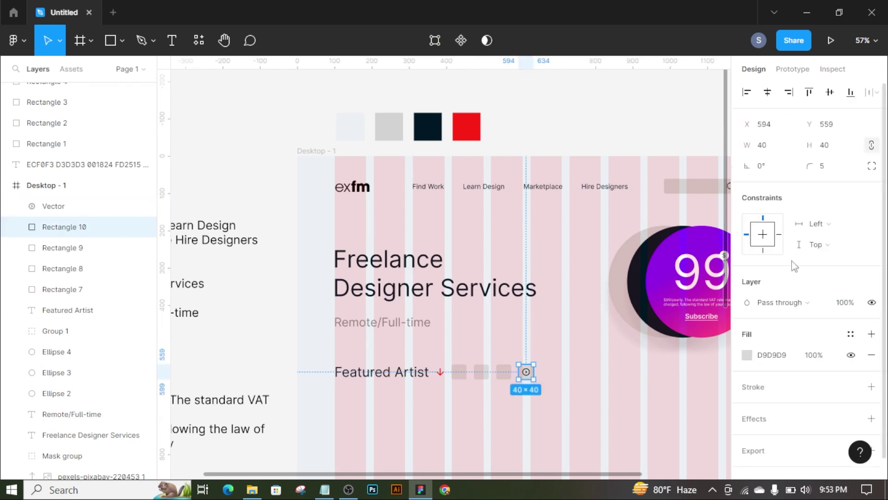
left_click(747, 354)
left_click(591, 337)
left_click(391, 124)
scroll(526, 398, "up", 3)
- Colour the arrow icon dark navy 001824
left_click(526, 355)
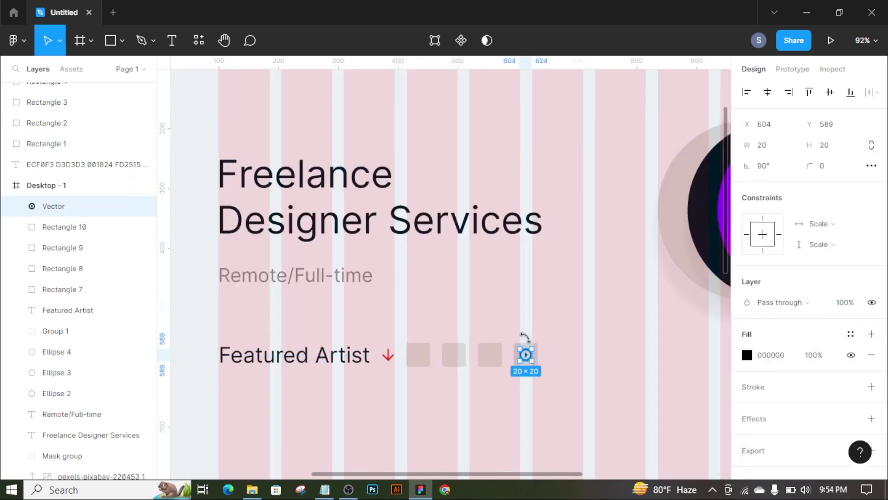
scroll(525, 337, "down", 3)
left_click(746, 355)
left_click(594, 334)
left_click(412, 185)
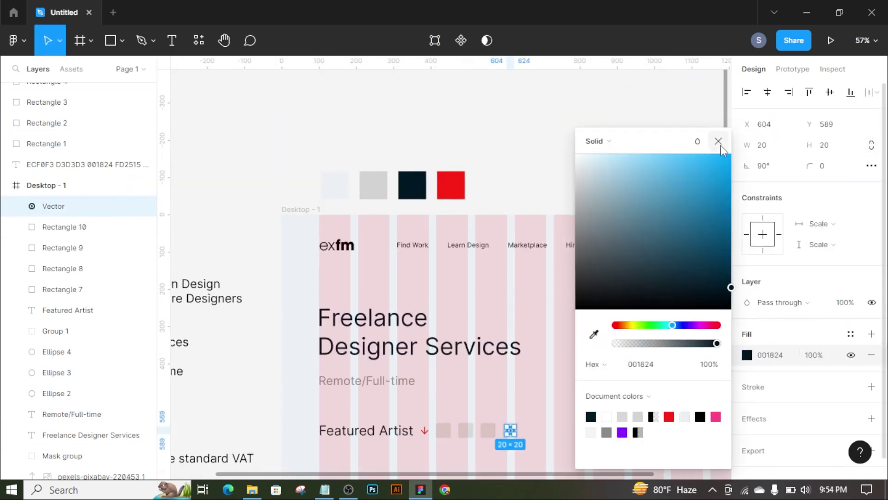
left_click(718, 141)
- Change the first square's fill to a linear gradient with four stops
scroll(444, 439, "up", 2)
scroll(470, 294, "up", 3)
scroll(432, 321, "up", 3)
left_click(432, 321)
left_click(747, 355)
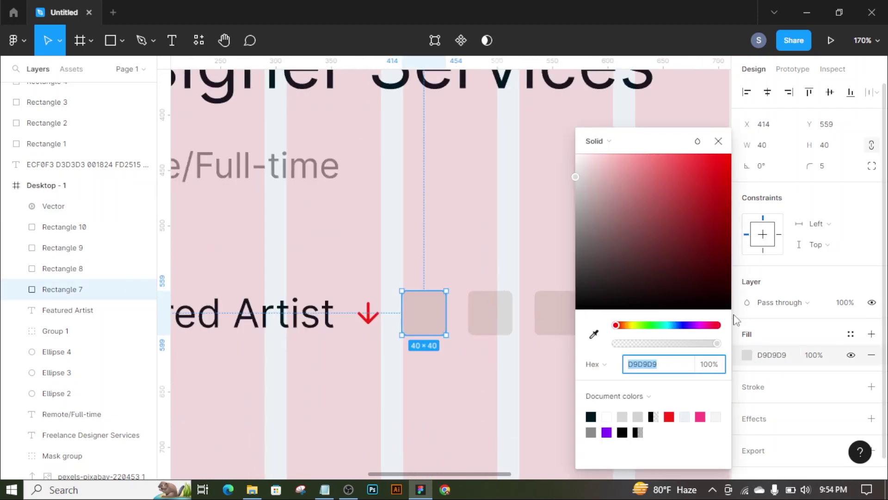
left_click(597, 141)
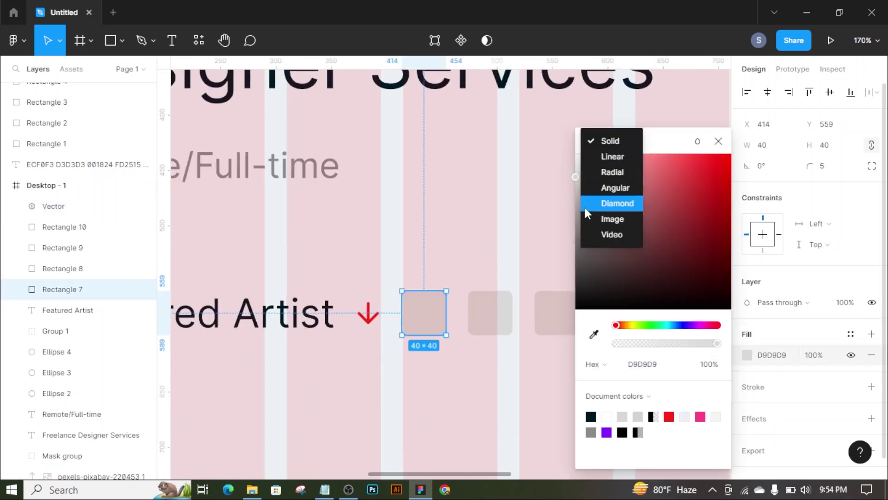
left_click(600, 157)
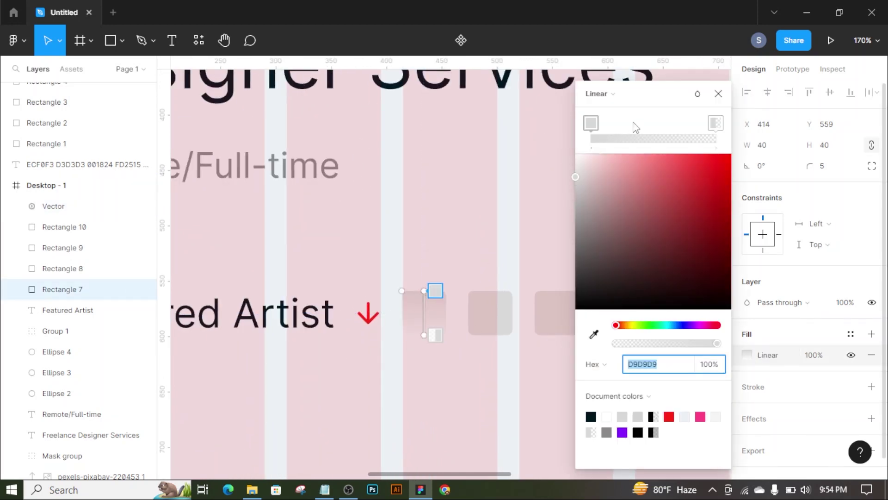
left_click(629, 134)
left_click(669, 134)
left_click(711, 124)
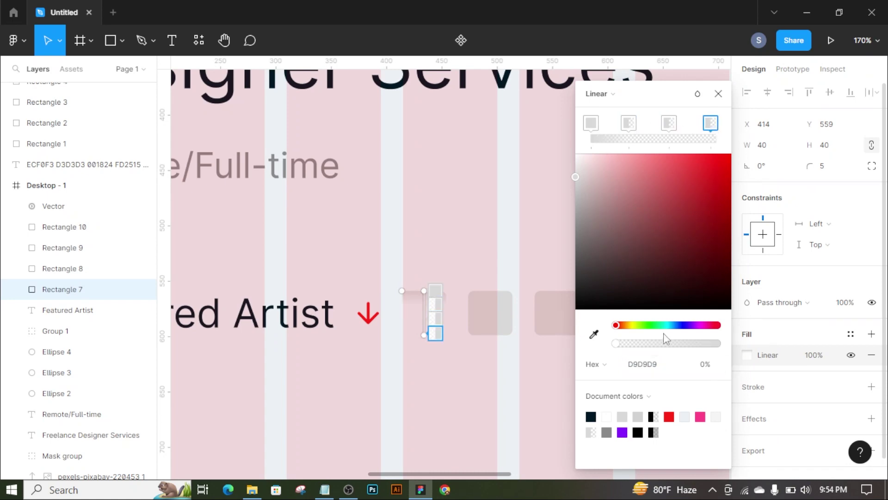
- Make the first gradient stop aqua green and the second bright yellow
left_click(656, 325)
left_click(591, 122)
left_click(660, 325)
left_click(703, 153)
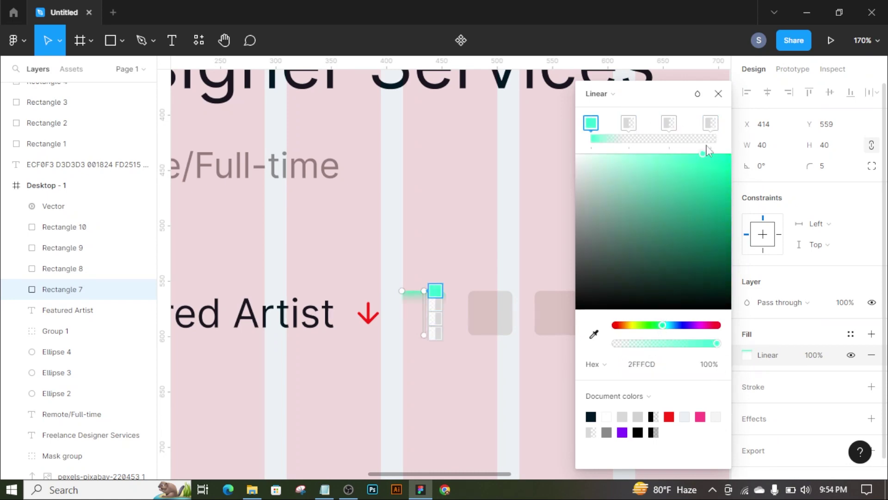
left_click(629, 122)
left_click(630, 325)
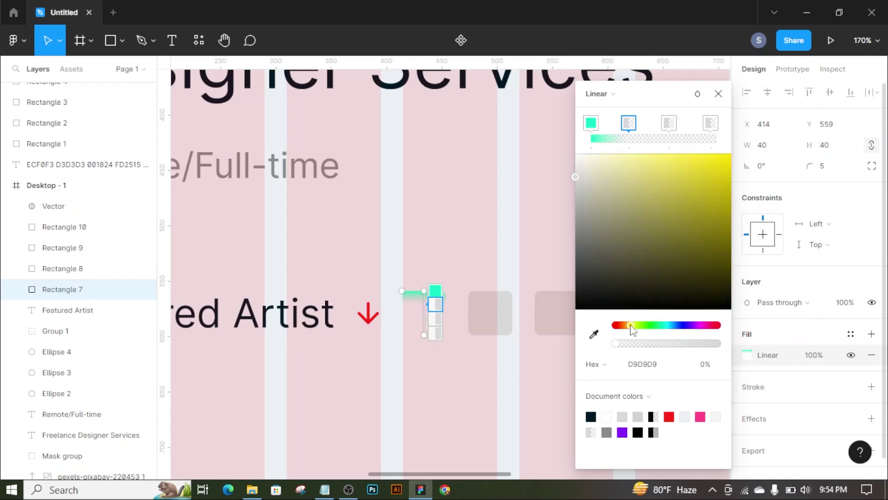
left_click(718, 154)
- Make the third stop bright red, with the red and yellow stops at full opacity
left_click(669, 123)
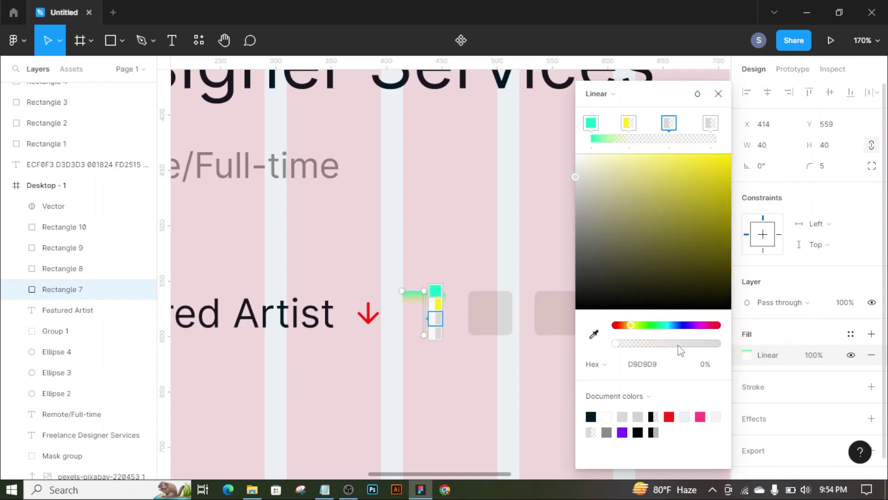
left_click(616, 325)
left_click(705, 154)
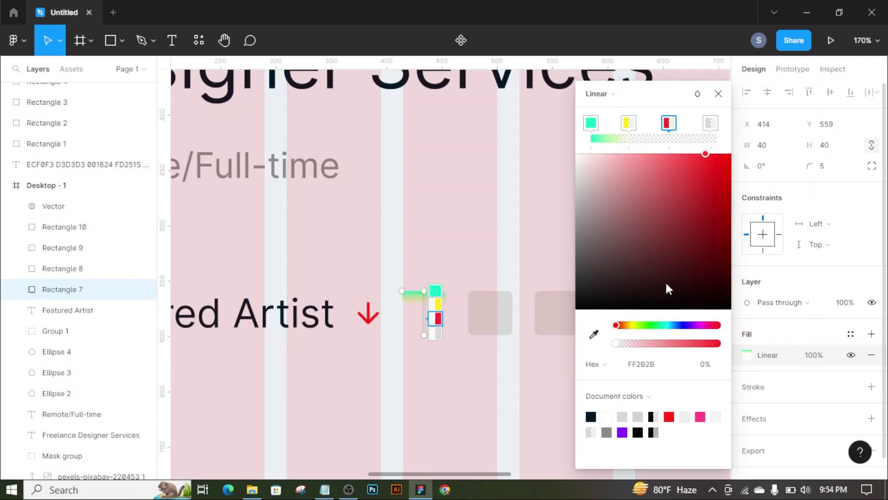
left_click(718, 366)
left_click(628, 123)
left_click(716, 366)
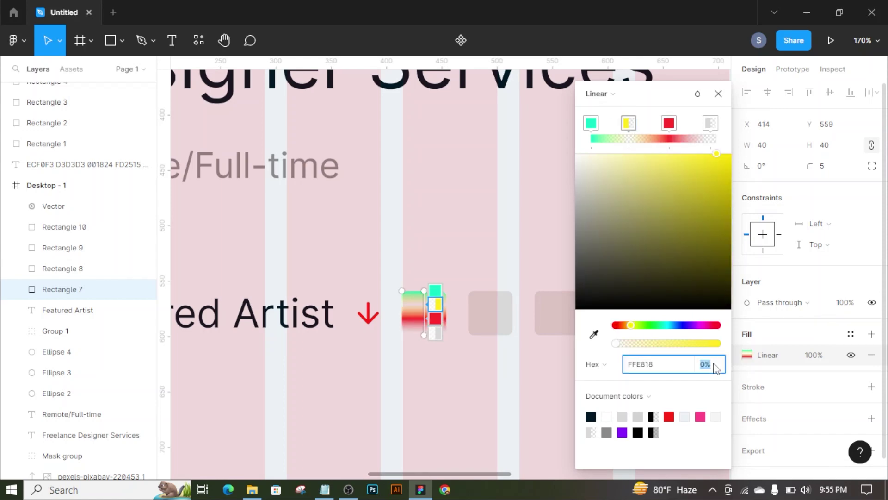
type("100")
key("Return")
- Make the fourth stop light blue 51B6FF and fine-tune the stop opacities
left_click(711, 123)
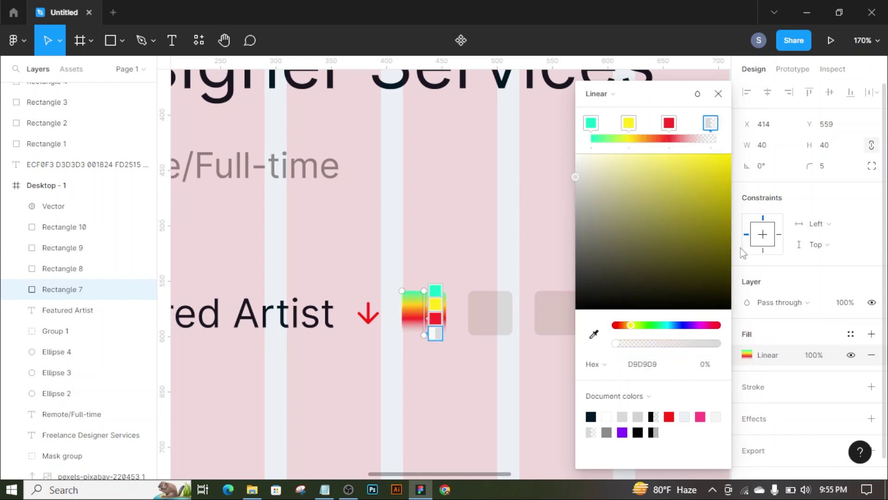
left_click(674, 325)
left_click(630, 174)
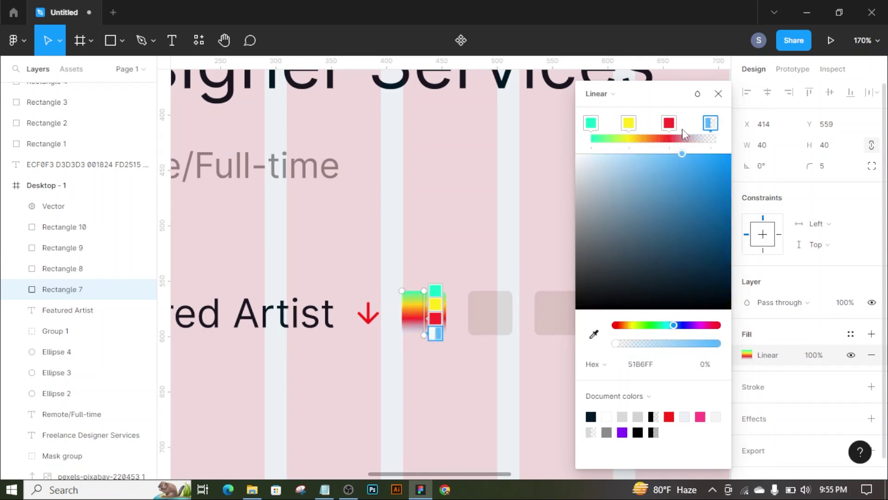
left_click(718, 370)
key("Return")
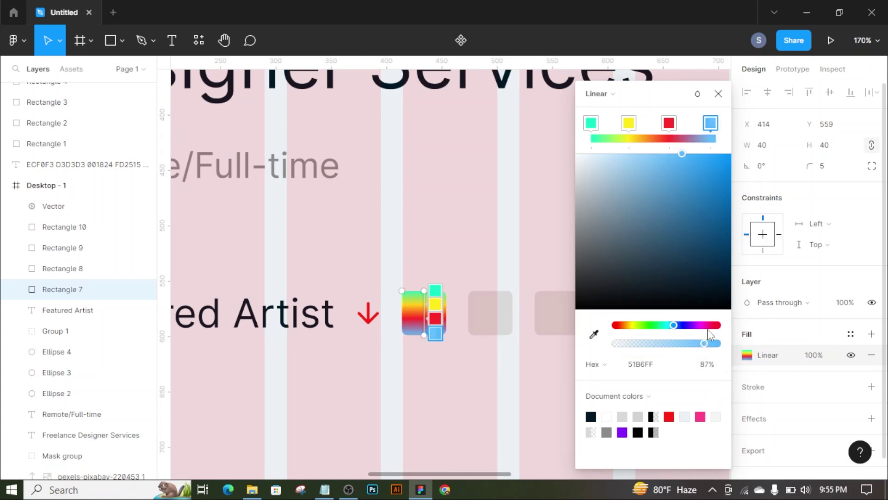
left_click_drag(718, 341, 705, 351)
left_click(625, 126)
left_click(703, 344)
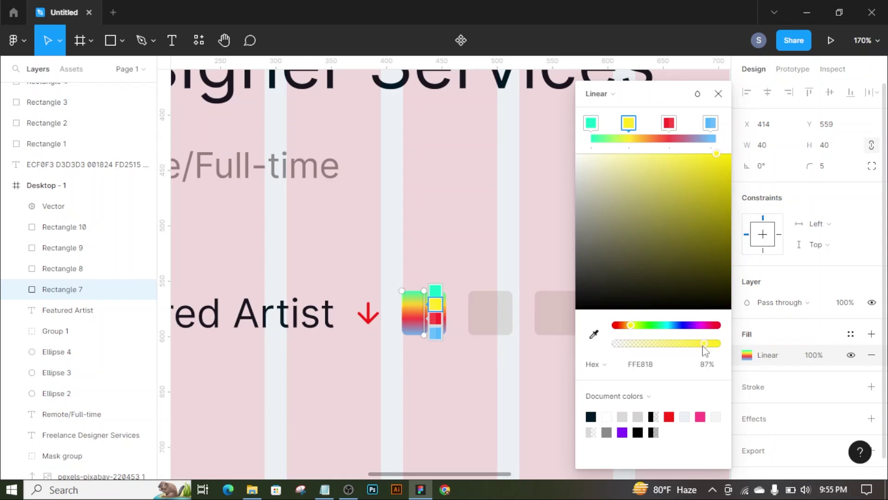
left_click(615, 238)
key("ctrl+z")
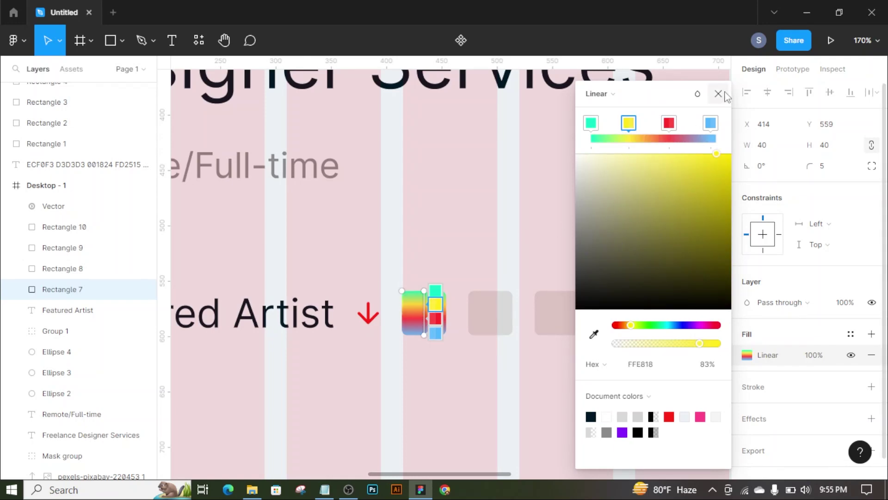
left_click(640, 190)
left_click(500, 313)
- Switch the second square's fill to a diagonal linear gradient and add two extra stops
left_click(747, 354)
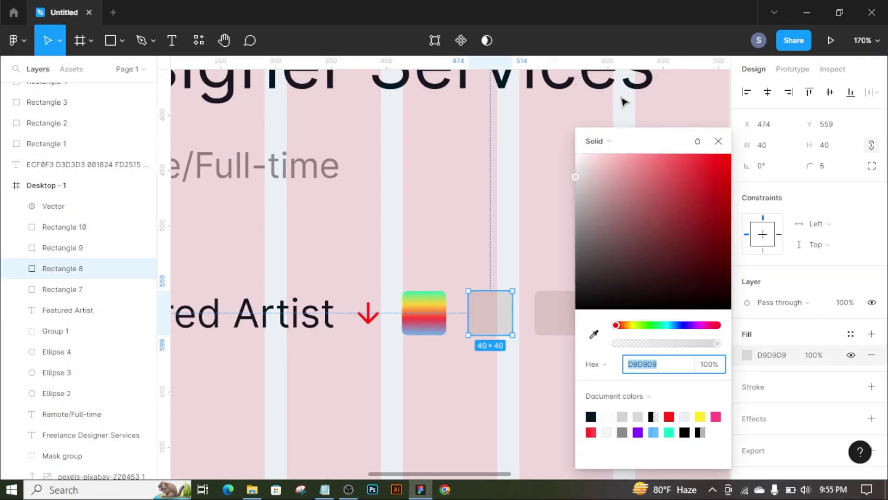
left_click(601, 140)
left_click(611, 157)
left_click_drag(492, 328, 513, 332)
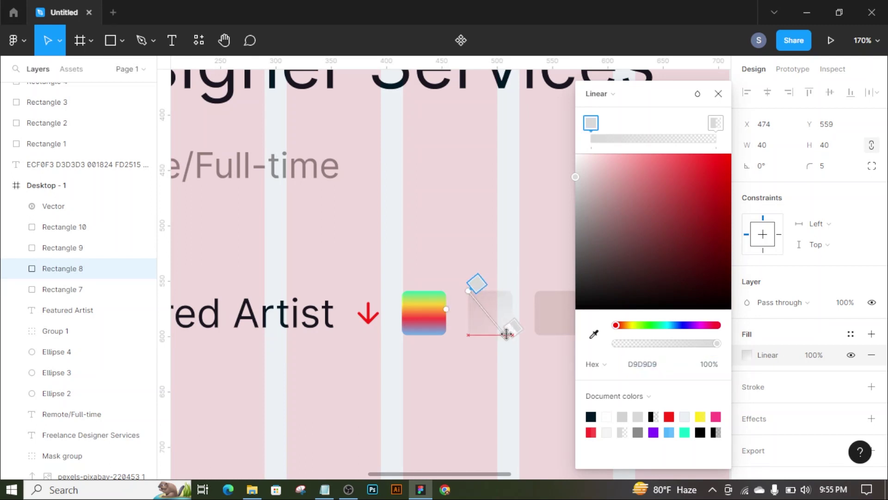
left_click(636, 138)
left_click(683, 138)
left_click(714, 123)
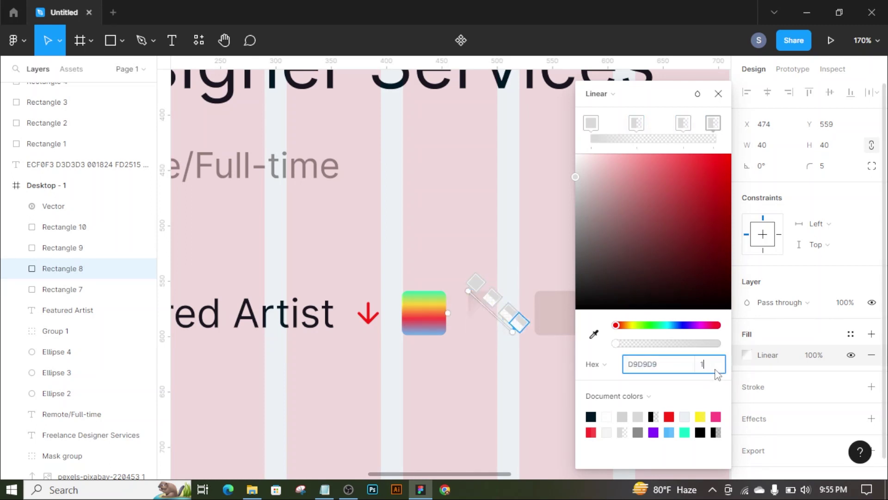
- Set the opacity of the end and second gradient stops to 0
left_click(708, 364)
type("0")
key("Return")
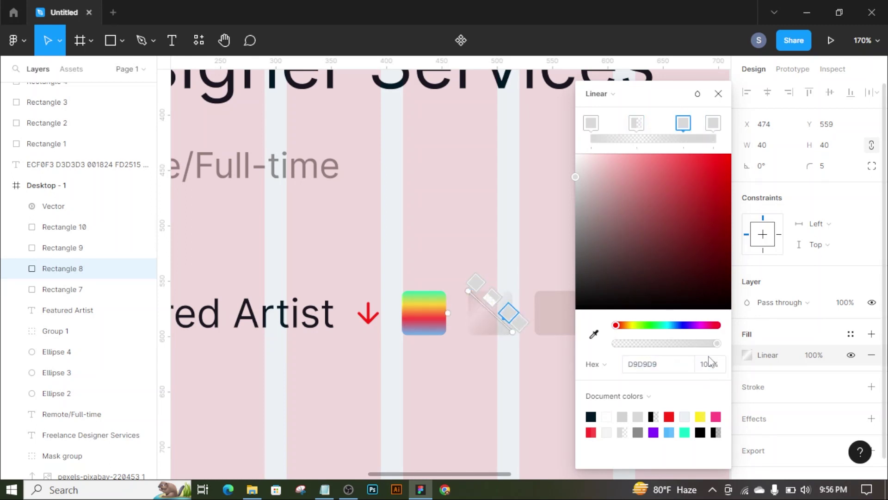
left_click(637, 123)
left_click(722, 368)
type("1")
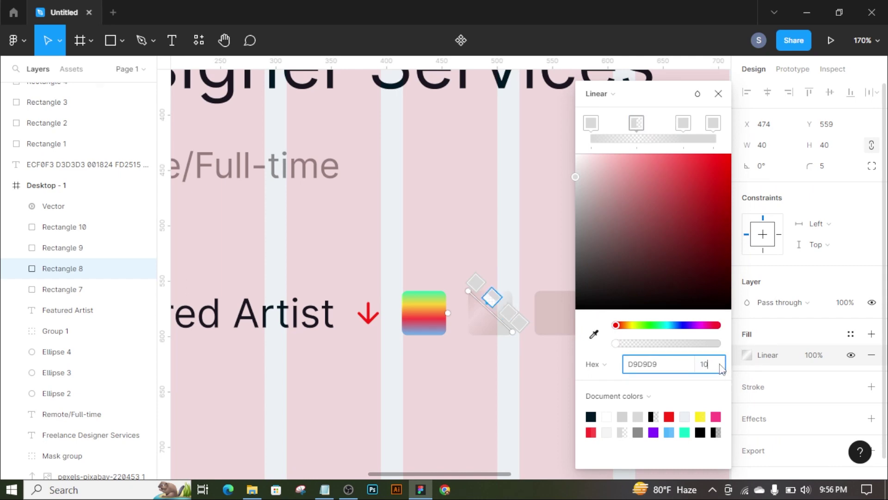
type("0")
key("Return")
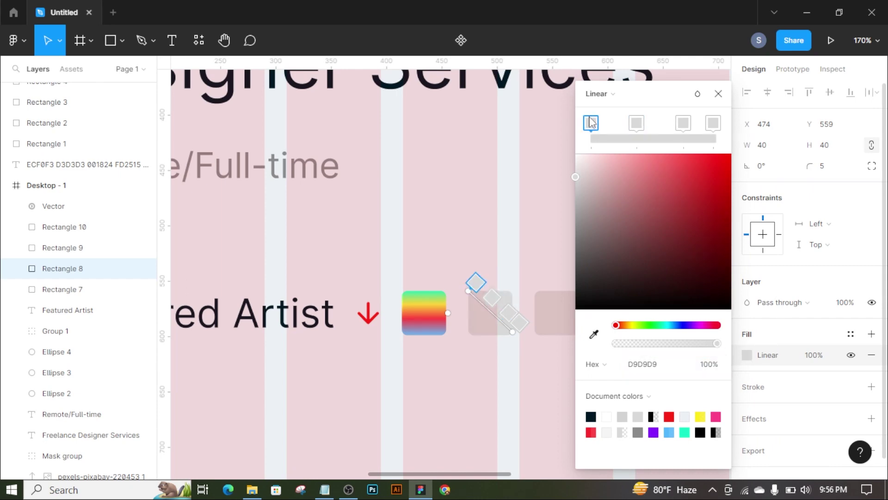
- Make the first gradient stop green, and delete a trial yellow stop
left_click(652, 325)
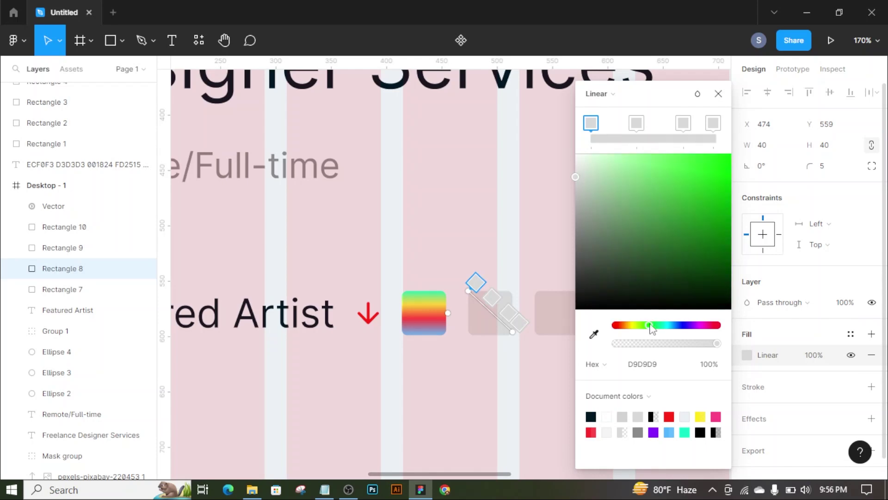
left_click(722, 176)
key("Escape")
left_click(746, 355)
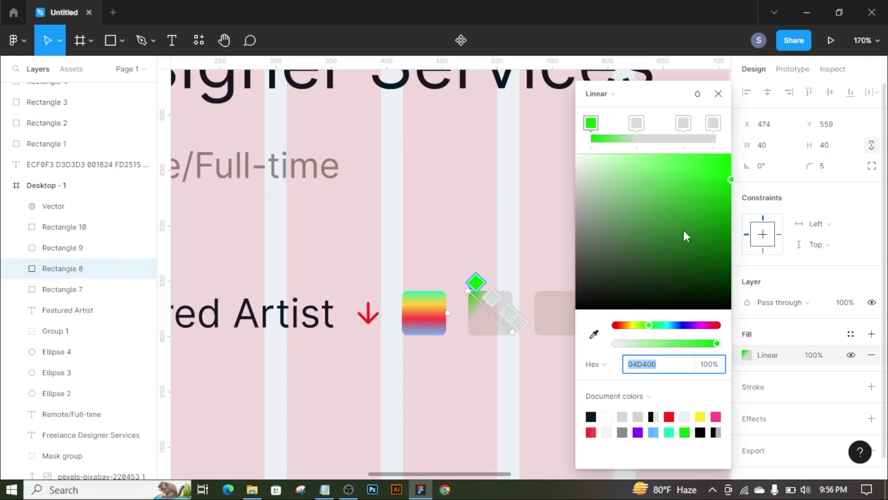
left_click(637, 123)
left_click(633, 325)
left_click(700, 138)
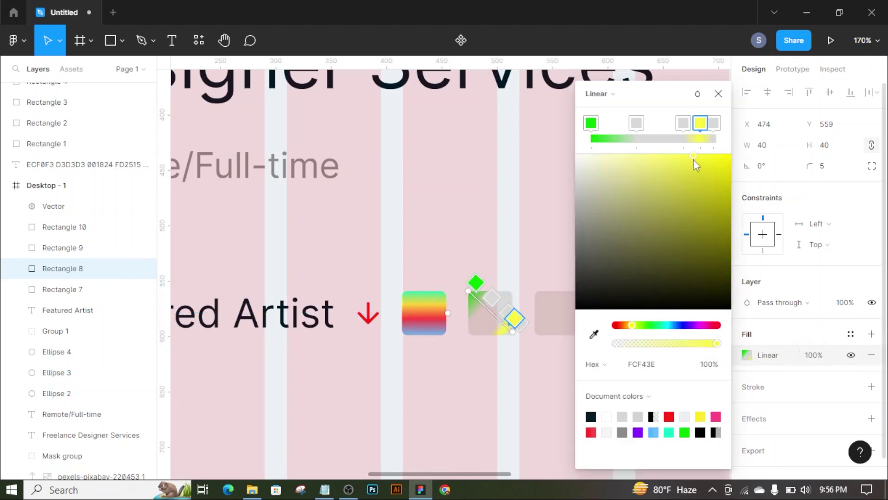
key("Delete")
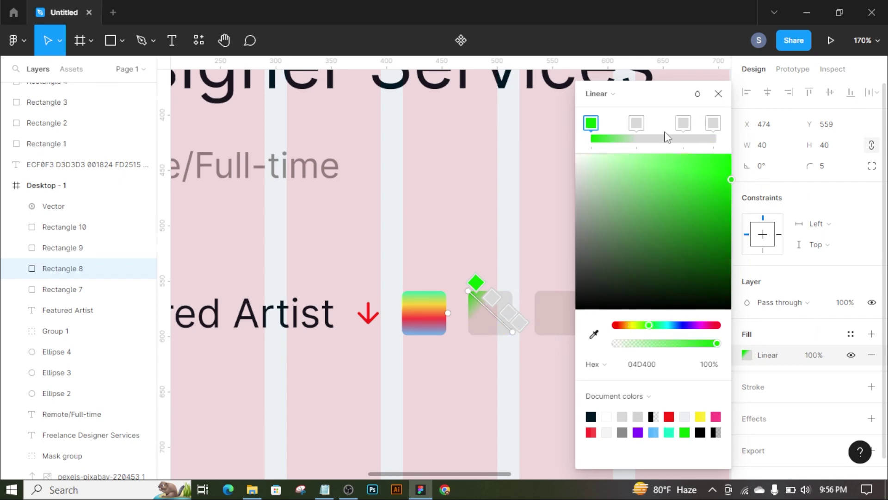
- Colour the remaining stops yellow, red and green to complete the four-stop gradient
left_click(716, 122)
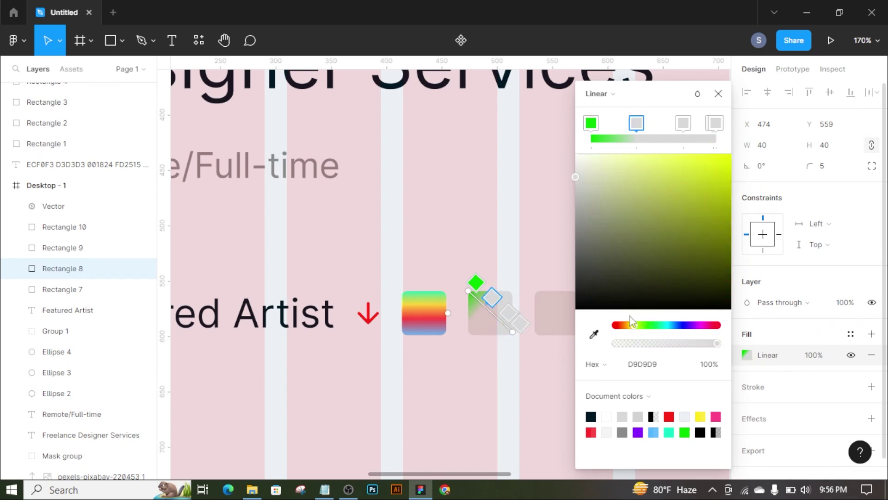
left_click(701, 155)
left_click(684, 122)
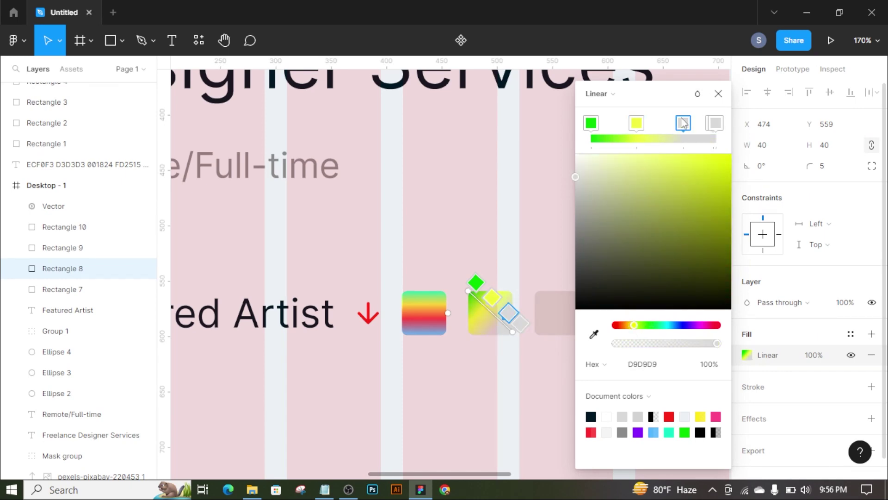
left_click(718, 325)
left_click(716, 123)
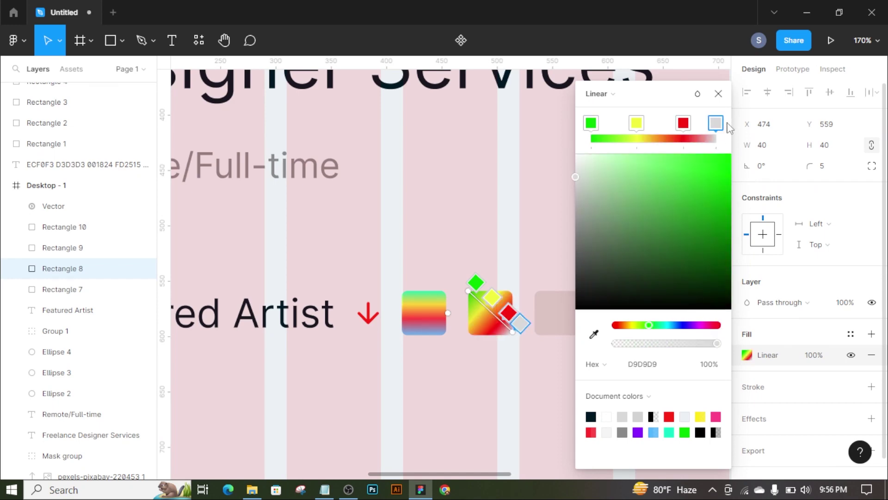
left_click(658, 218)
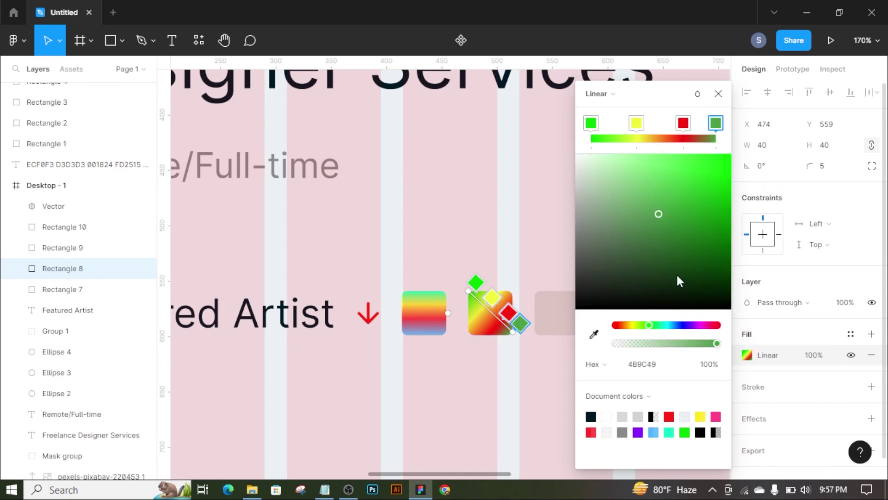
left_click_drag(659, 215, 730, 153)
left_click(508, 312)
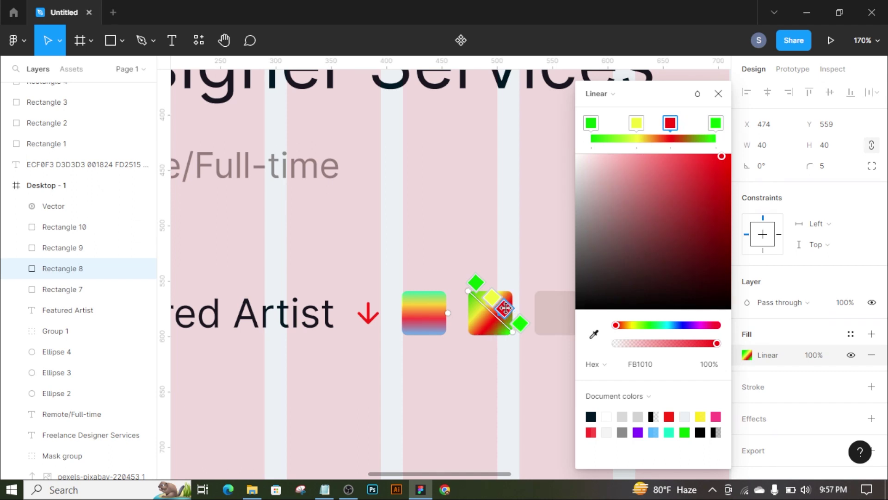
left_click(719, 93)
- Change the third square's fill to a radial gradient with an added middle stop
left_click(557, 312)
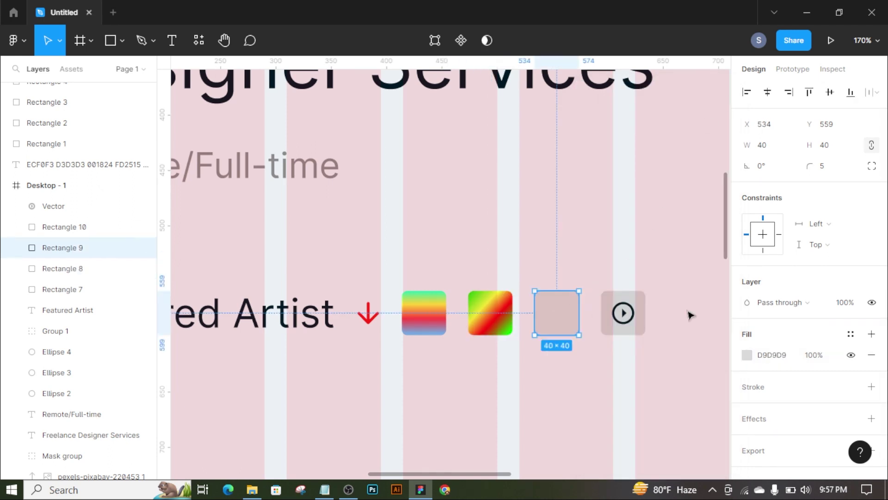
left_click(746, 355)
left_click(597, 141)
left_click(608, 172)
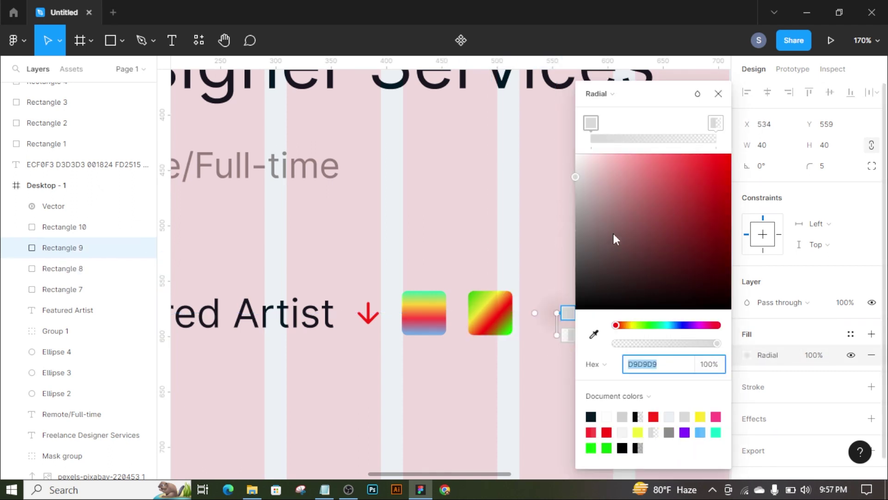
left_click(643, 138)
left_click_drag(687, 122, 660, 123)
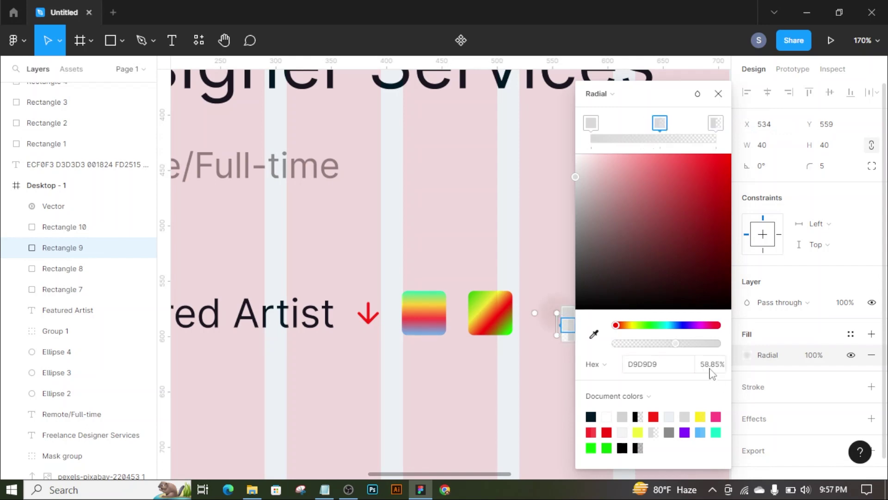
- Set the outer stop to 100% opacity and make the centre stop magenta
left_click(715, 123)
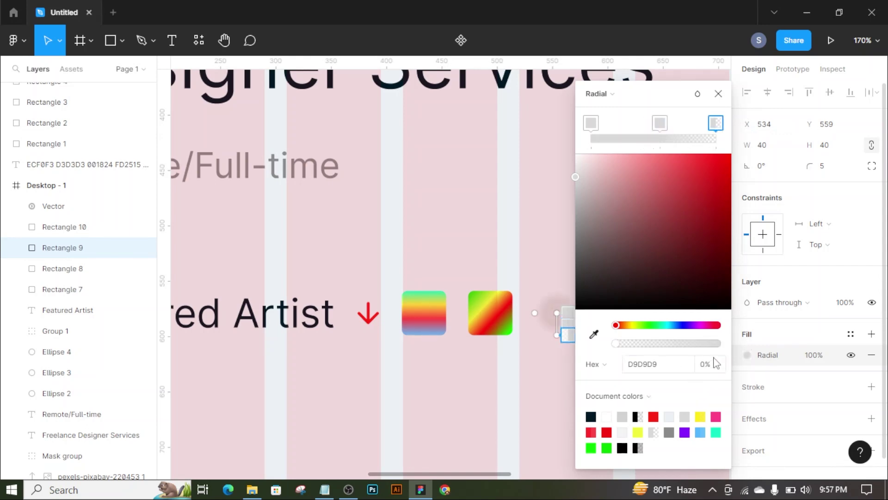
left_click(708, 364)
type("100")
key("Return")
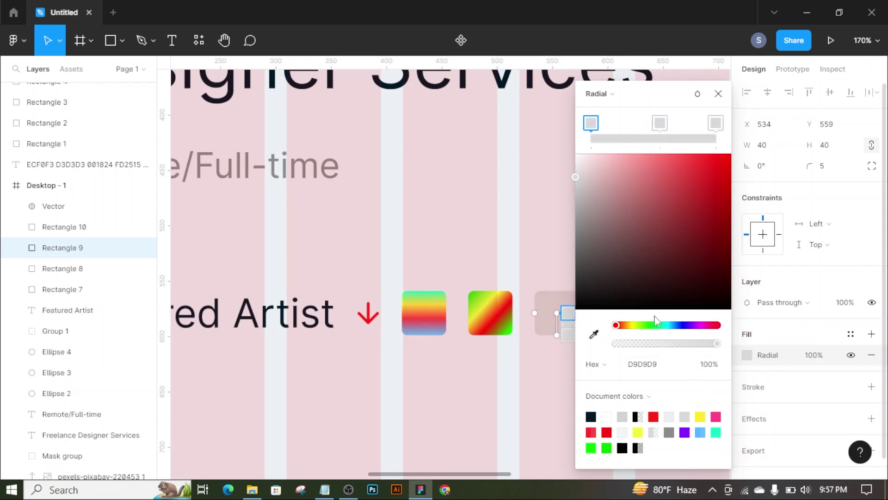
left_click(688, 325)
mouse_move(703, 251)
left_mouse_down()
mouse_move(745, 225)
mouse_move(735, 162)
left_mouse_up()
left_click(699, 325)
- Make the middle stop deep blue and the outer stop saturated red
left_click(659, 123)
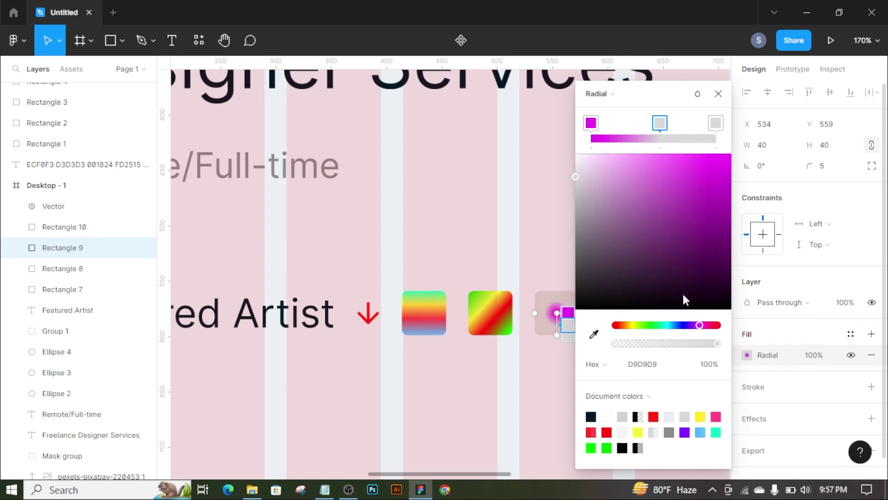
left_click(686, 325)
left_click_drag(688, 214, 750, 213)
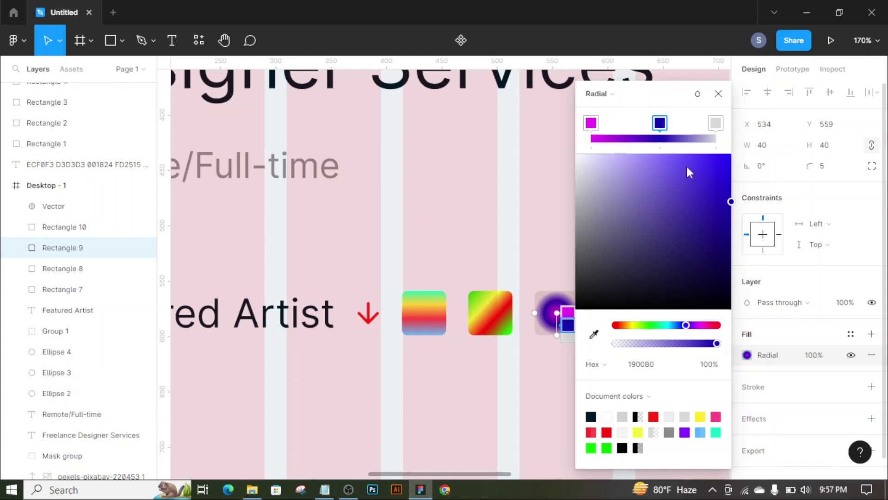
left_click(716, 123)
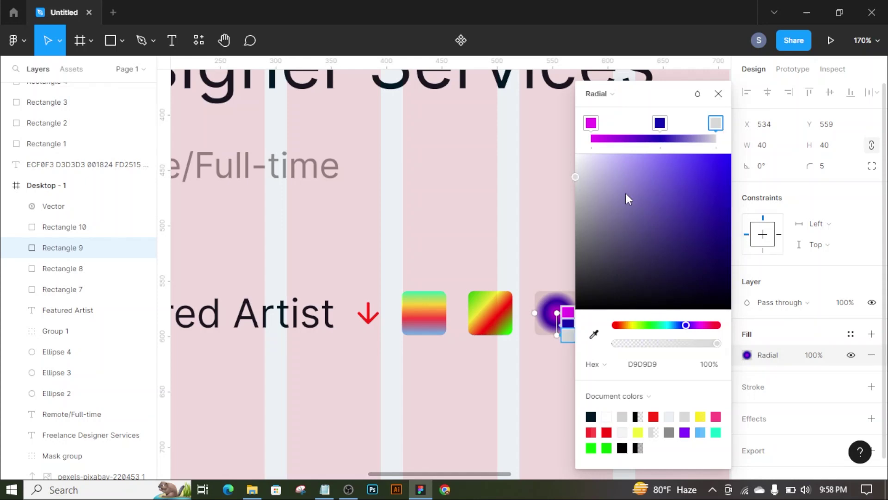
left_click(716, 325)
left_click_drag(657, 190, 728, 153)
left_click(717, 93)
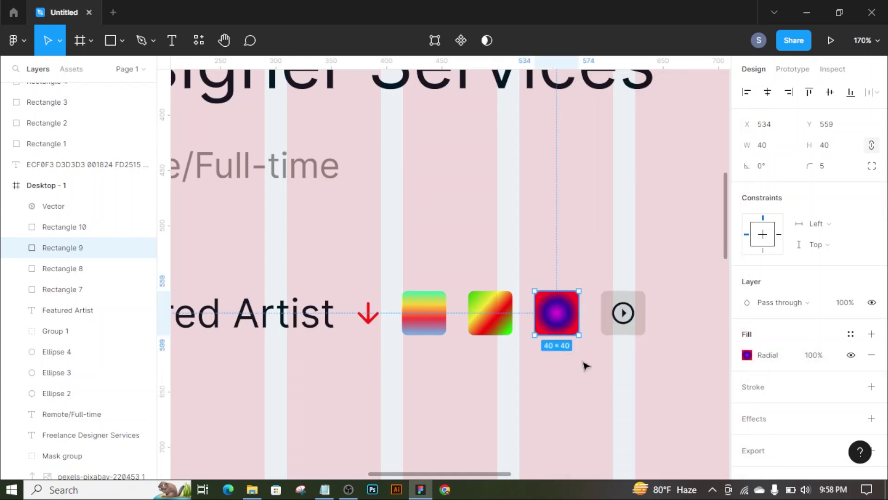
left_click(558, 407)
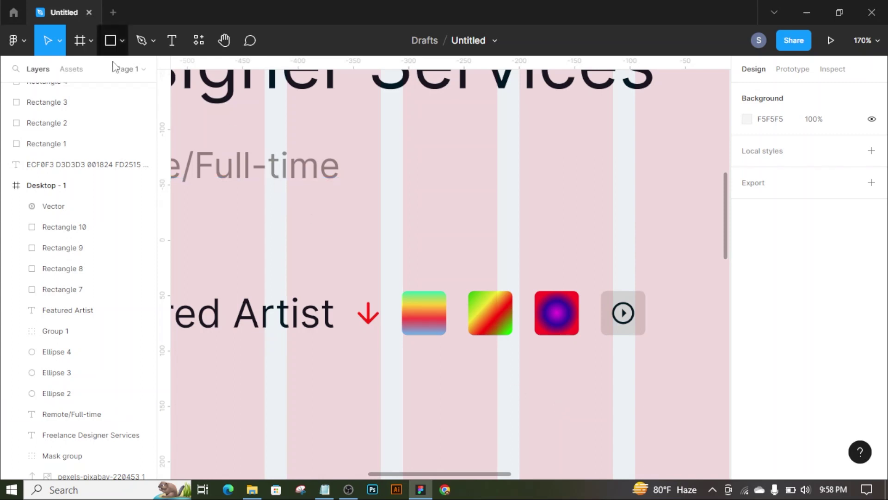
- Add a 'uxui' text label at size 16 below the squares
key("t")
left_click(417, 315)
type("U")
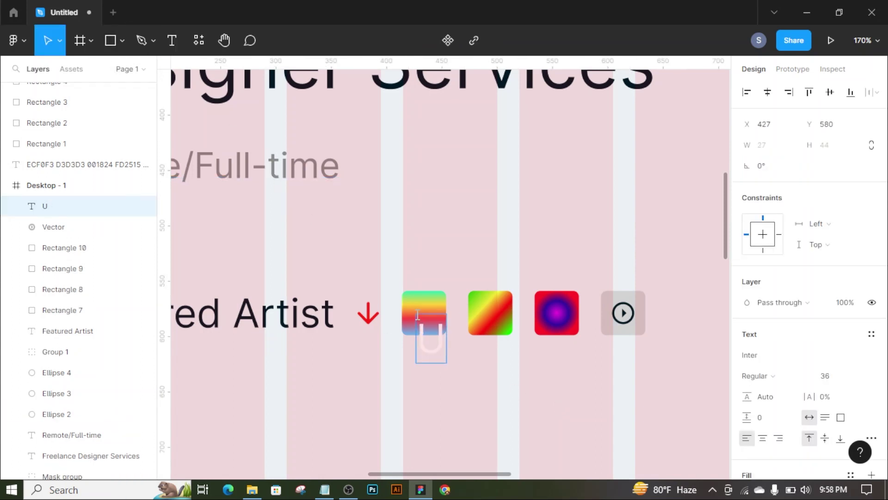
type("IXUI")
key("BackSpace")
key("BackSpace")
key("BackSpace")
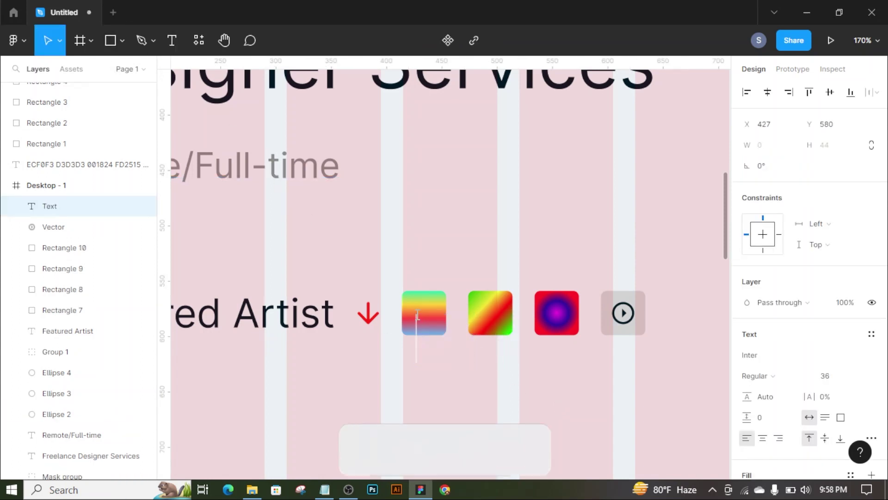
type("uxui")
key("Escape")
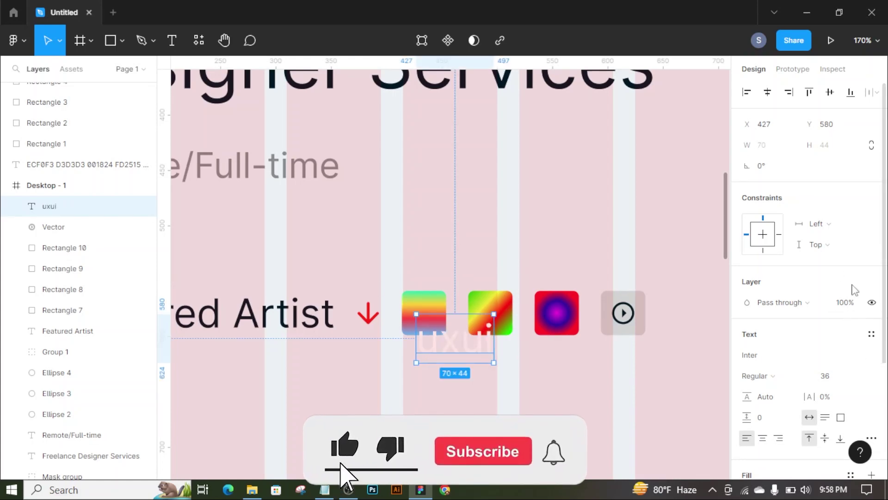
left_click(863, 375)
left_click(842, 316)
- Resize the 'uxui' label to 12 and centre it on the first gradient square
left_click_drag(432, 328, 425, 319)
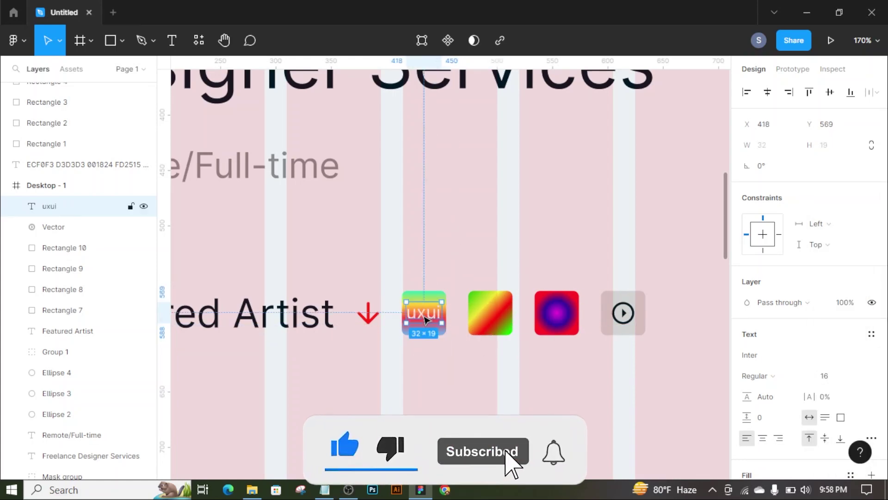
left_click(841, 376)
left_click(842, 252)
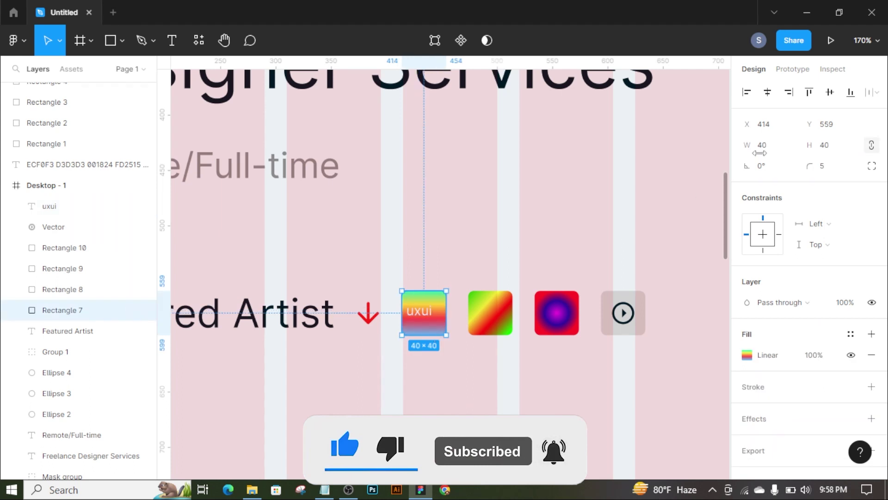
left_click_drag(434, 333, 626, 206)
key("ctrl+z")
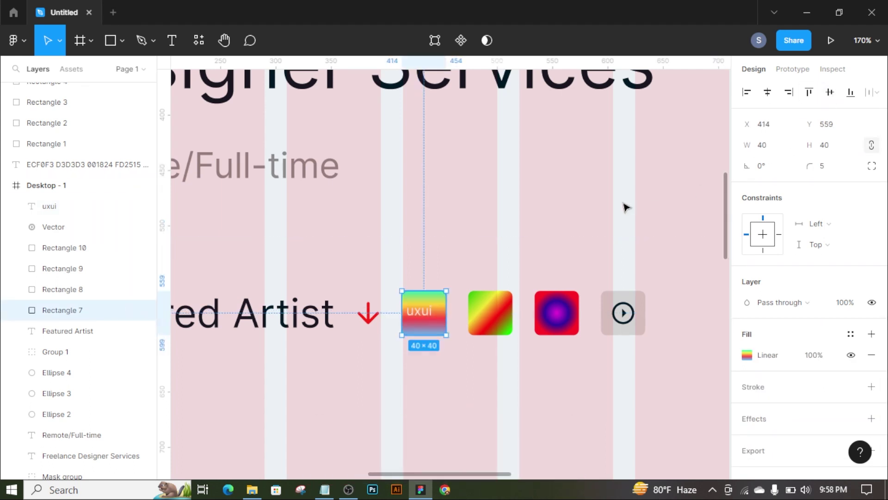
left_click(623, 206)
left_click(420, 311)
left_click(444, 329, "shift")
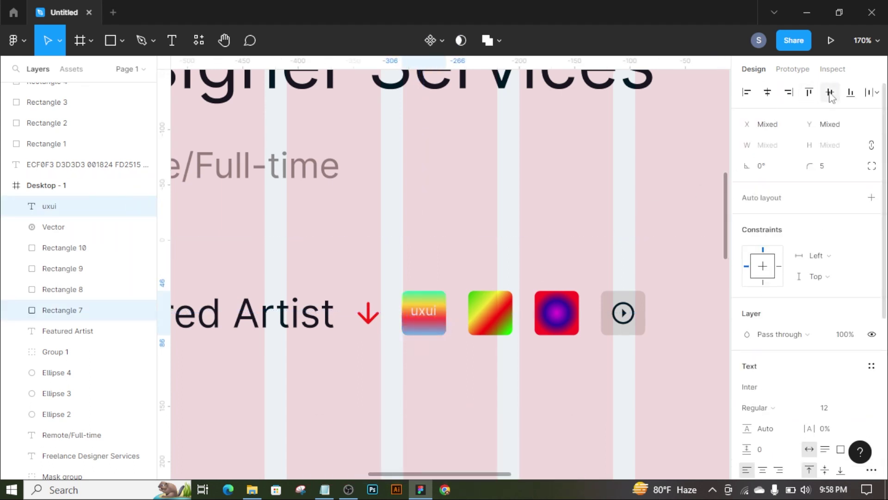
left_click(570, 238)
- Copy the label onto the second square and reword it to 'illustra'
left_click_drag(421, 316, 492, 319)
type("t")
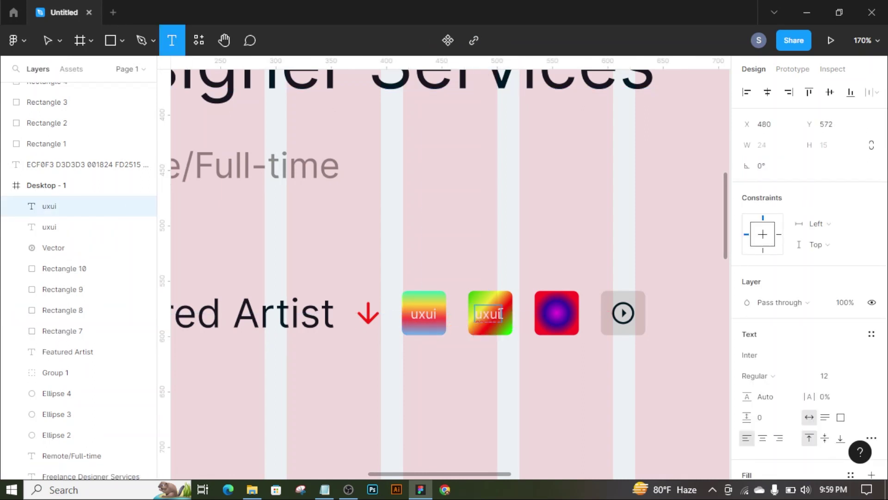
type("illustration")
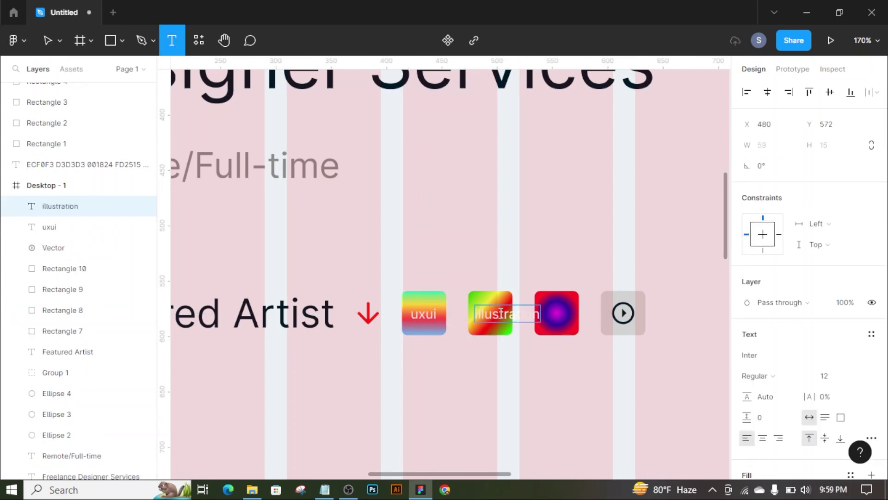
key("Escape")
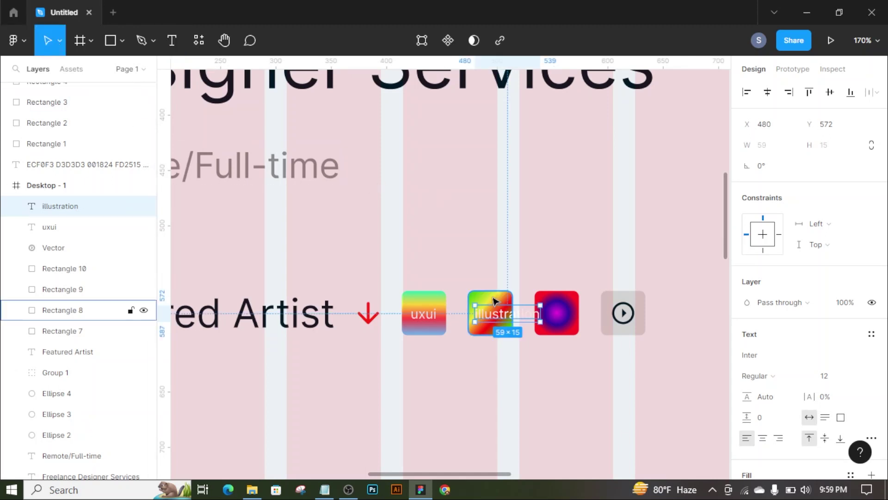
left_click(492, 300, "shift")
right_click(494, 313)
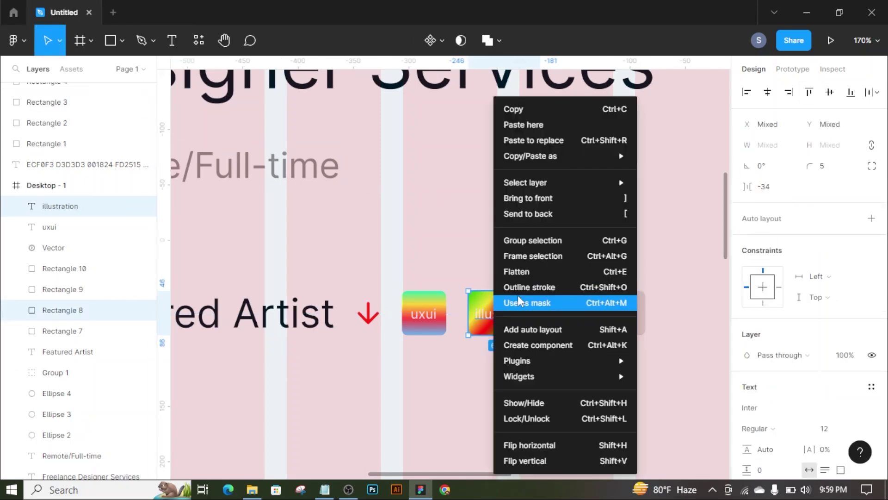
key("Escape")
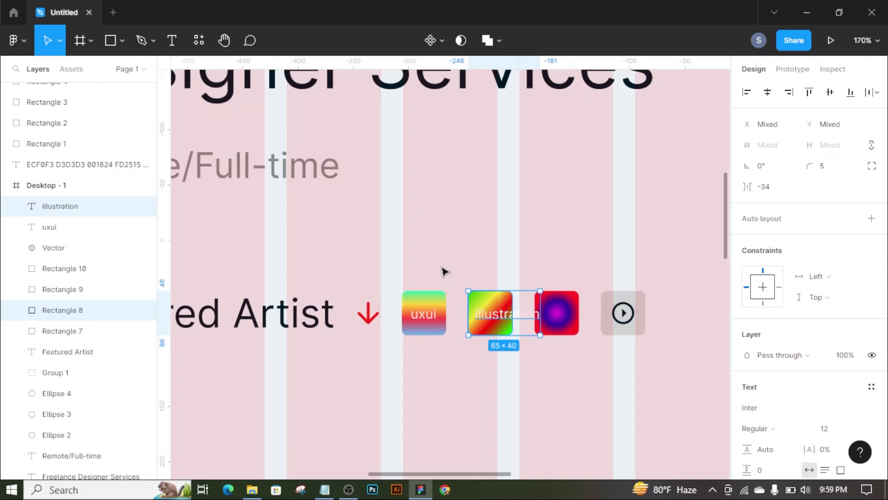
left_click(171, 40)
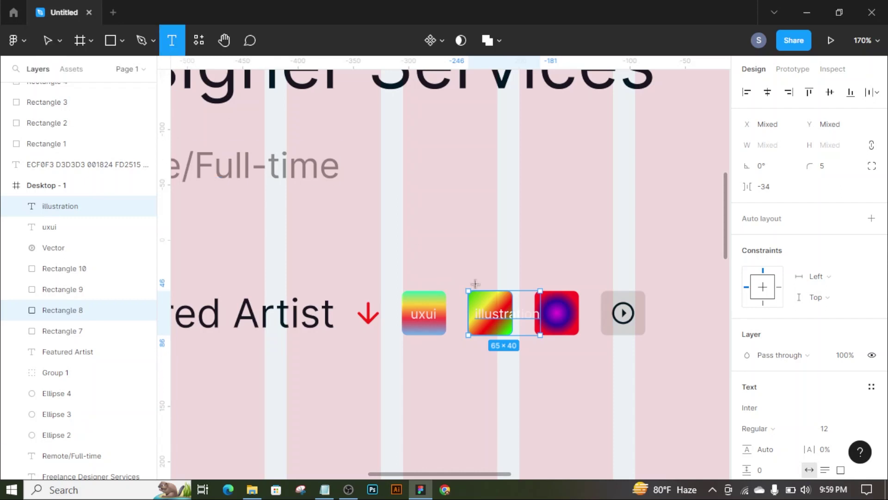
left_click(515, 316)
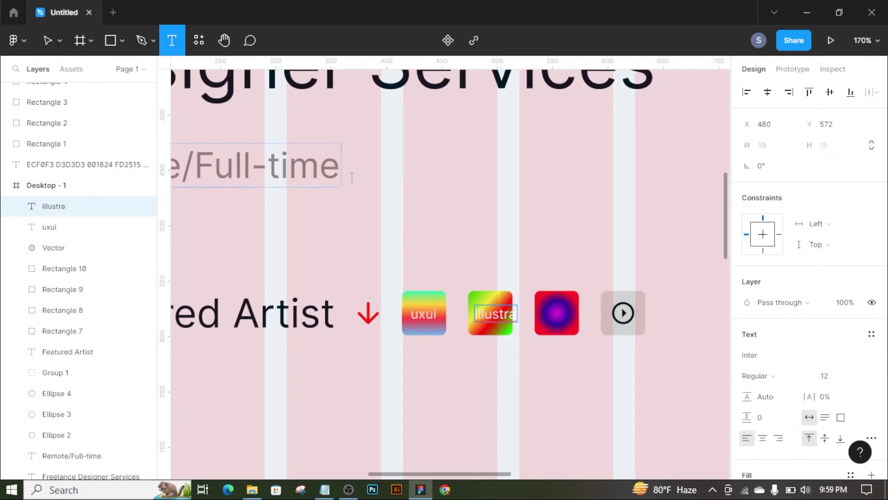
key("Escape")
scroll(501, 296, "up", 5)
left_click_drag(501, 297, 489, 296)
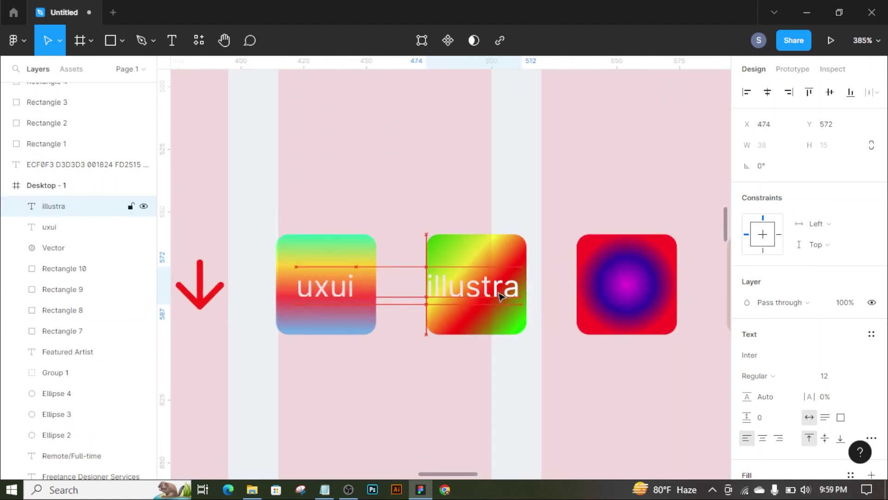
- Copy the 'illustra' label onto the third square and retype it as 'motion'
left_click(325, 286, "shift")
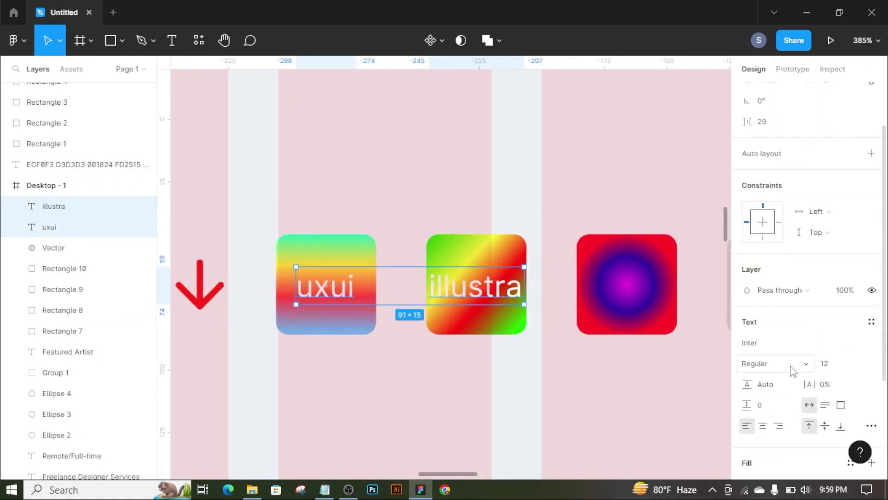
key("Escape")
left_click_drag(475, 297, 624, 297)
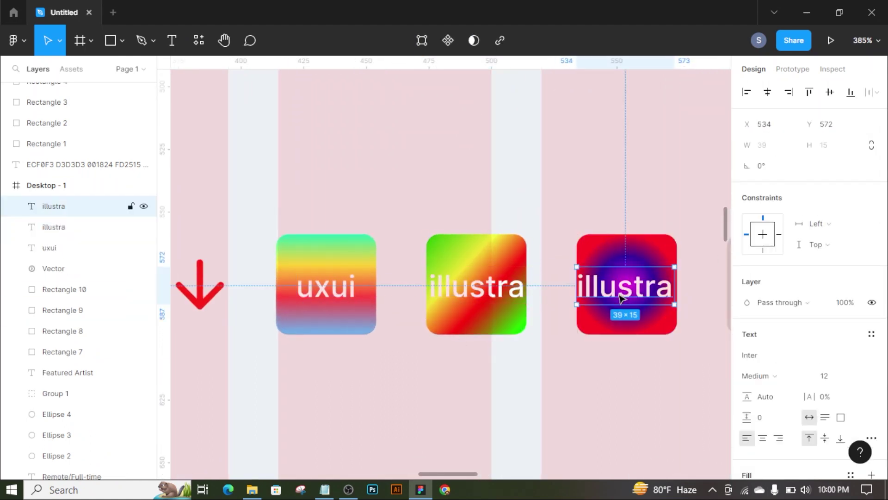
key("Return")
key("BackSpace")
key("BackSpace")
key("BackSpace")
key("BackSpace")
key("BackSpace")
key("BackSpace")
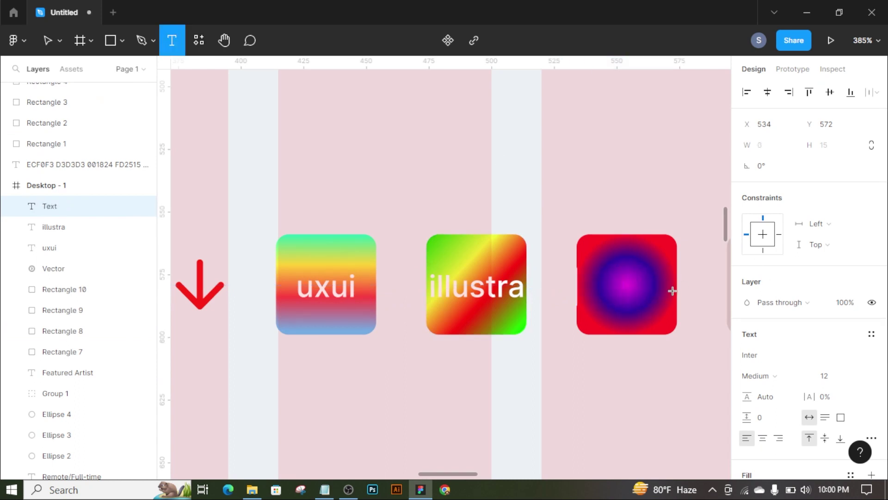
type("moss")
key("BackSpace")
key("BackSpace")
type("t")
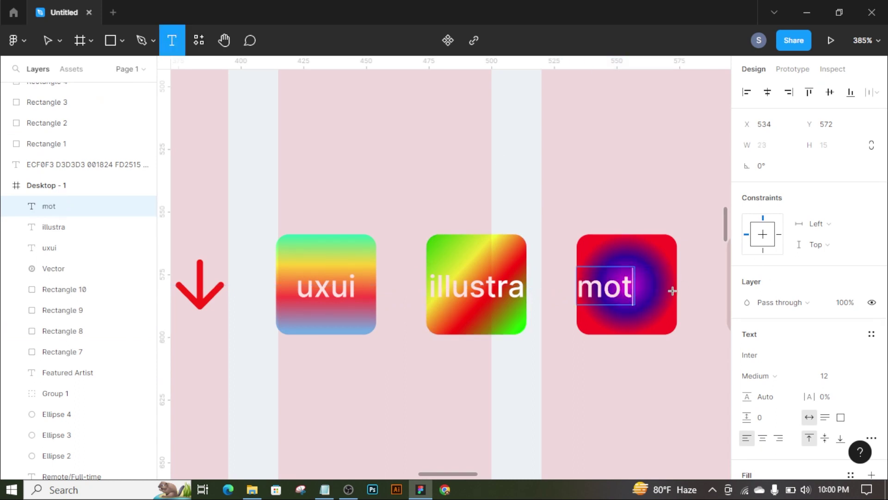
type("ion")
key("Escape")
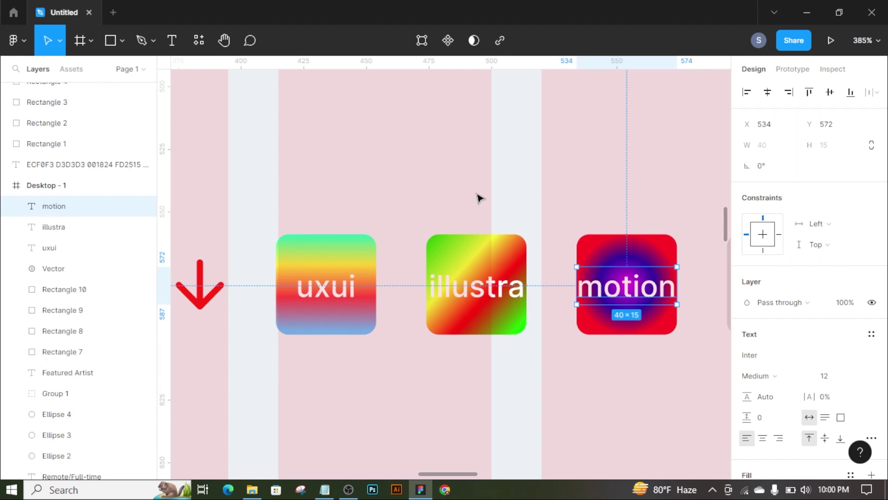
- Draw a rough rectangle below the Featured Artist heading
scroll(478, 198, "down", 10)
left_click(535, 176)
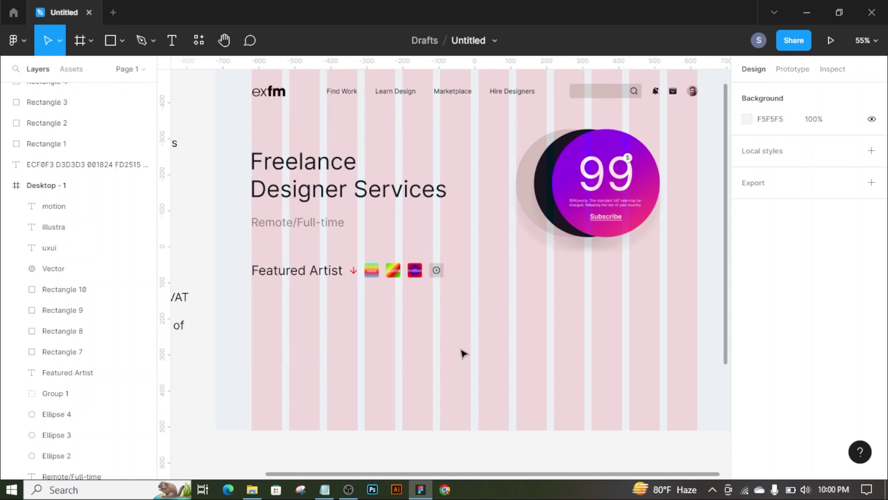
scroll(233, 326, "up", 2)
left_click(110, 41)
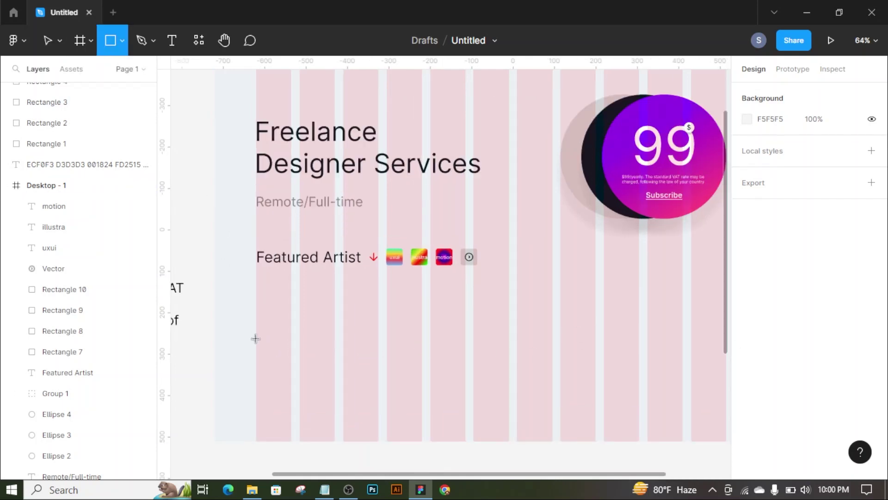
left_click_drag(257, 340, 378, 441)
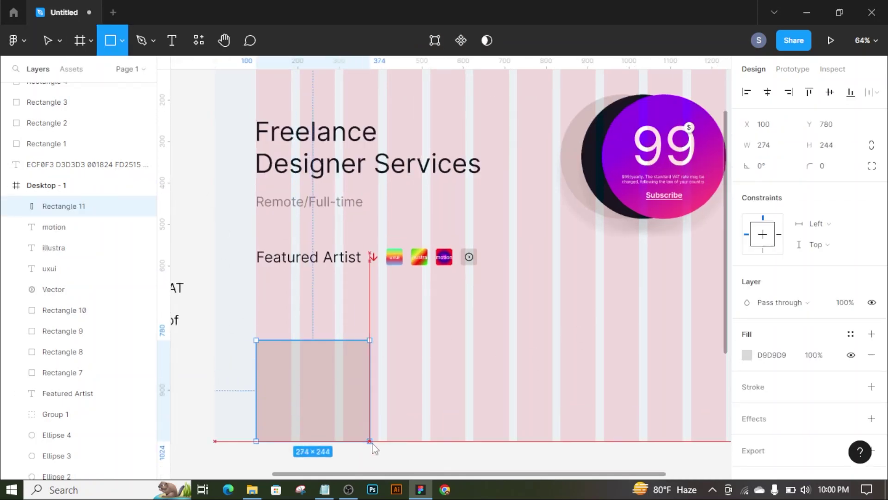
mouse_move(316, 339)
left_mouse_down()
mouse_move(323, 314)
mouse_move(322, 323)
left_mouse_up()
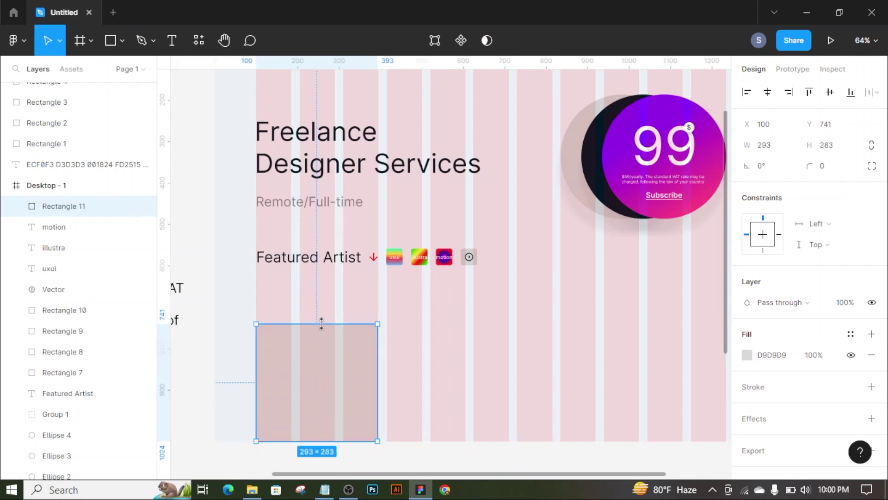
scroll(322, 339, "up", 5)
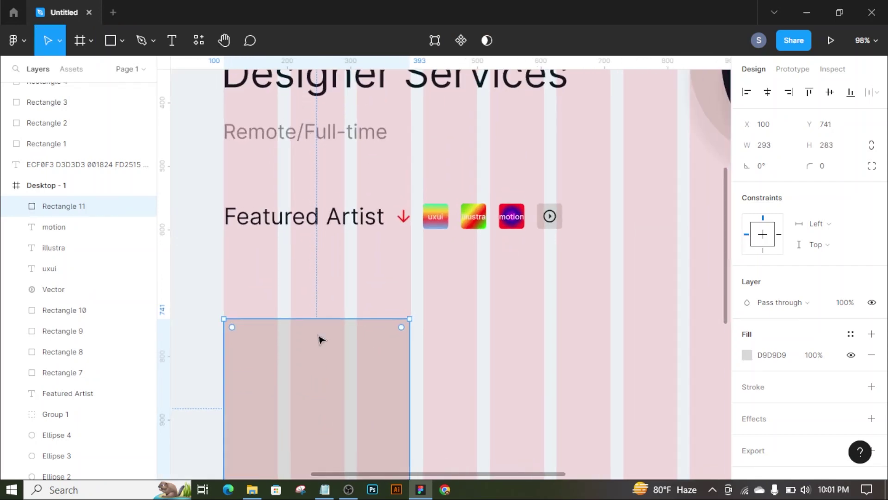
left_click_drag(409, 388, 384, 388)
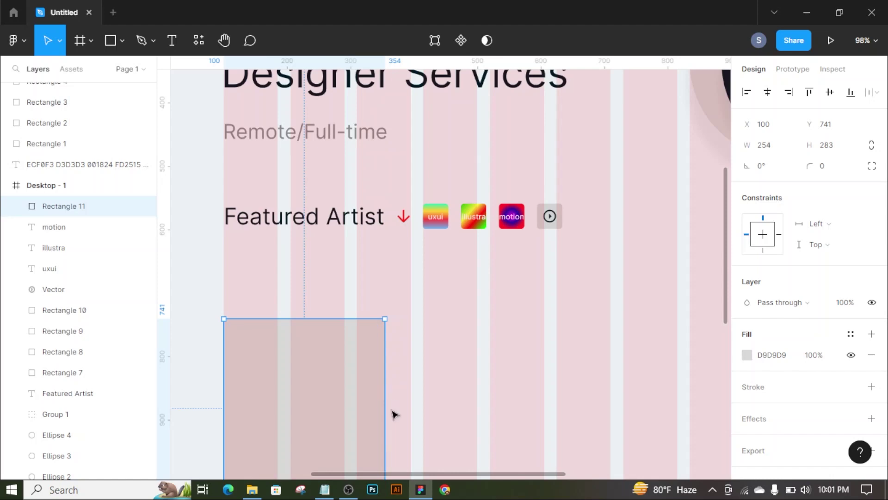
scroll(400, 415, "down", 3)
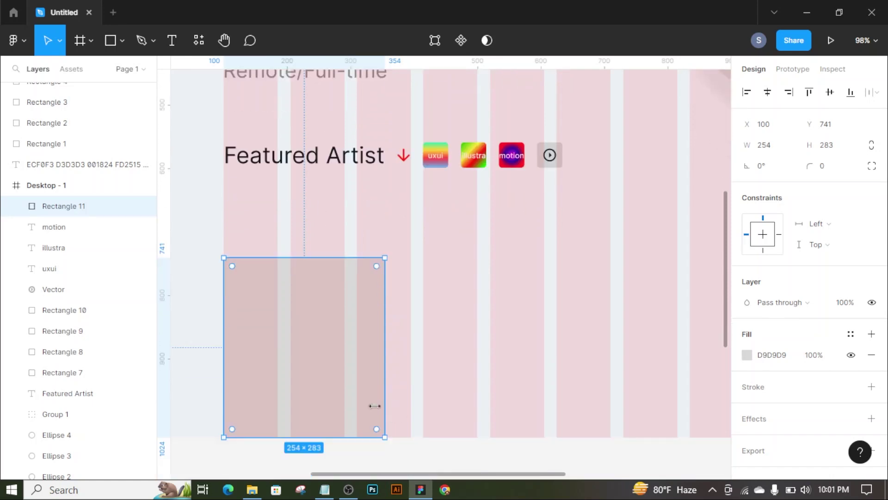
- Size the card to 236×270, round its corners to 20 and fill it white FFFFFF
left_click_drag(382, 341, 372, 341)
mouse_move(327, 257)
left_mouse_down()
mouse_move(327, 273)
mouse_move(326, 265)
left_mouse_up()
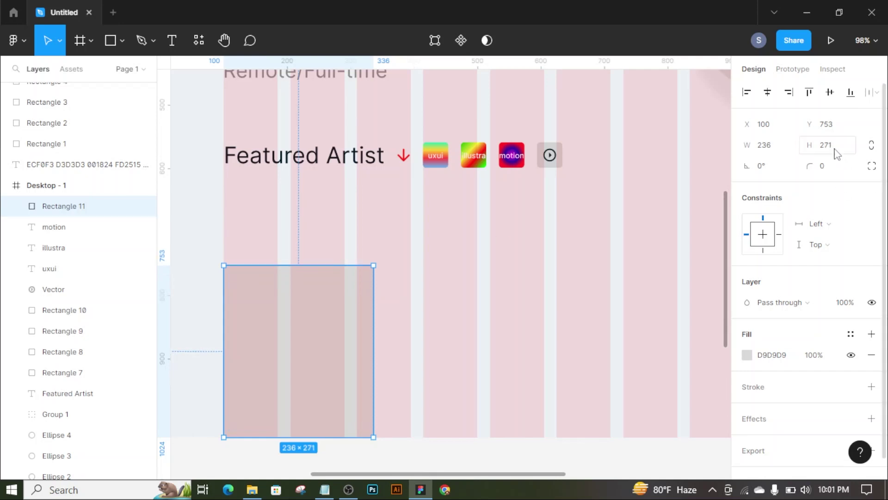
type("70")
key("Return")
left_click(831, 165)
type("20")
key("Return")
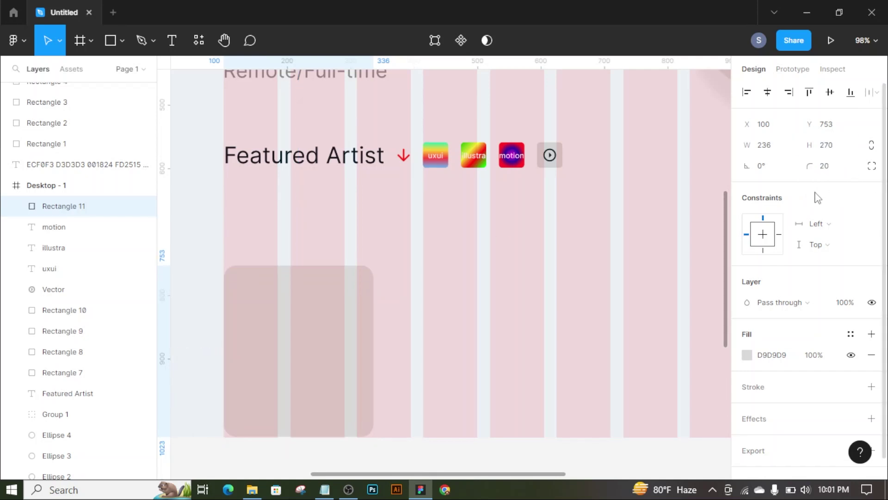
left_click(746, 355)
left_click(579, 153)
key("Escape")
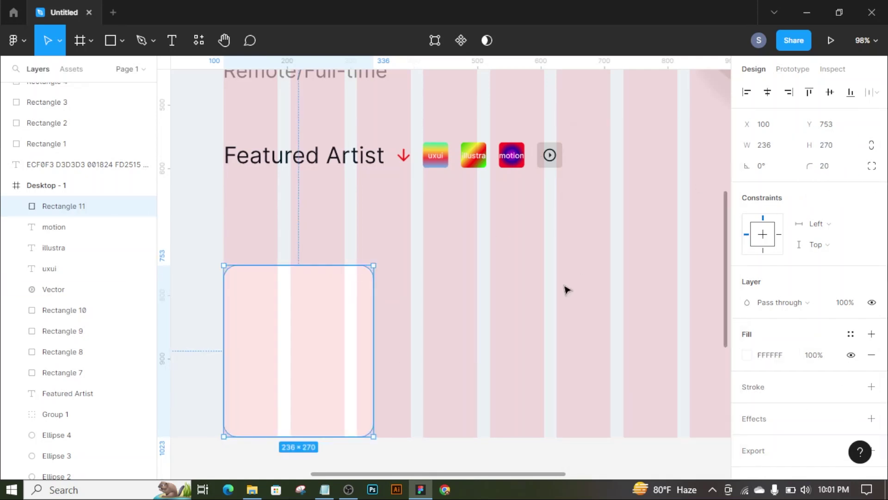
left_click(118, 42)
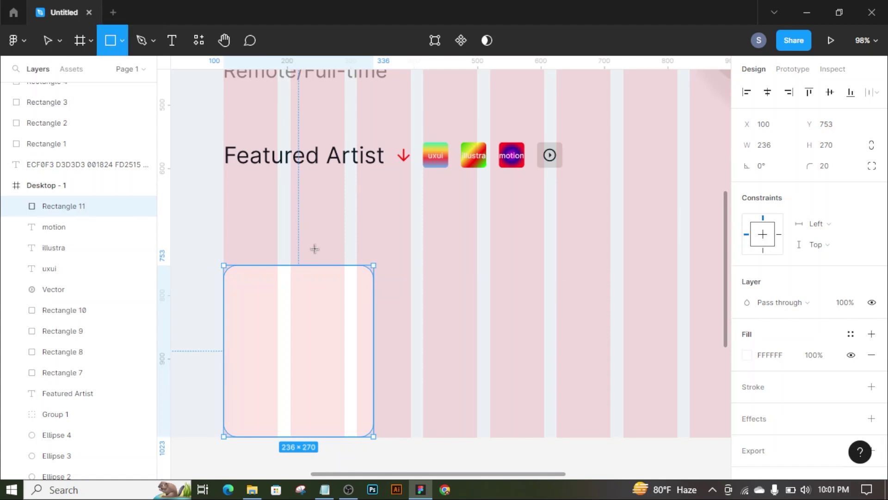
- Place a grey rectangle over the card's left side, 204 high, reaching toward the heading
left_click(251, 215)
mouse_move(284, 226)
left_mouse_down()
mouse_move(331, 264)
mouse_move(378, 269)
mouse_move(336, 326)
left_mouse_up()
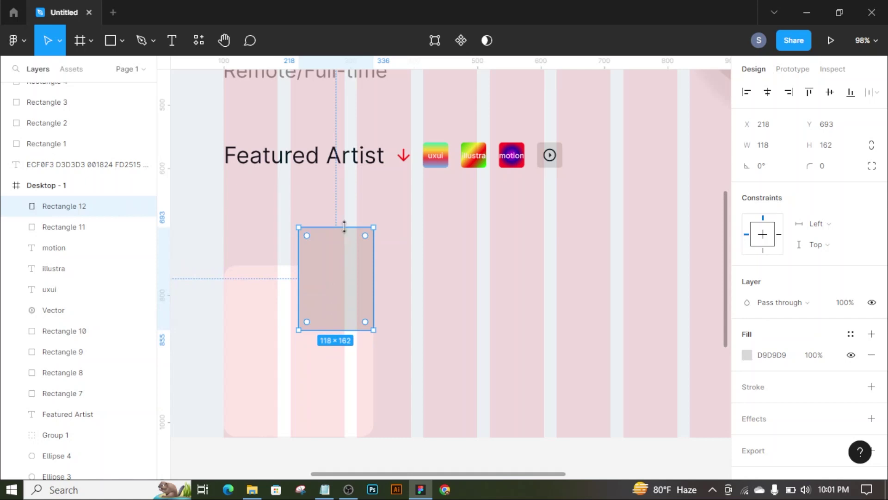
left_click_drag(344, 227, 369, 164)
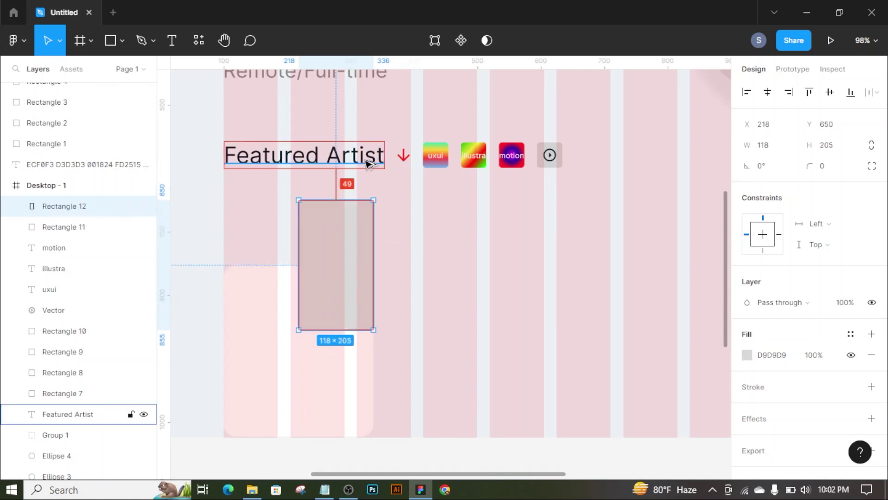
left_click(838, 148)
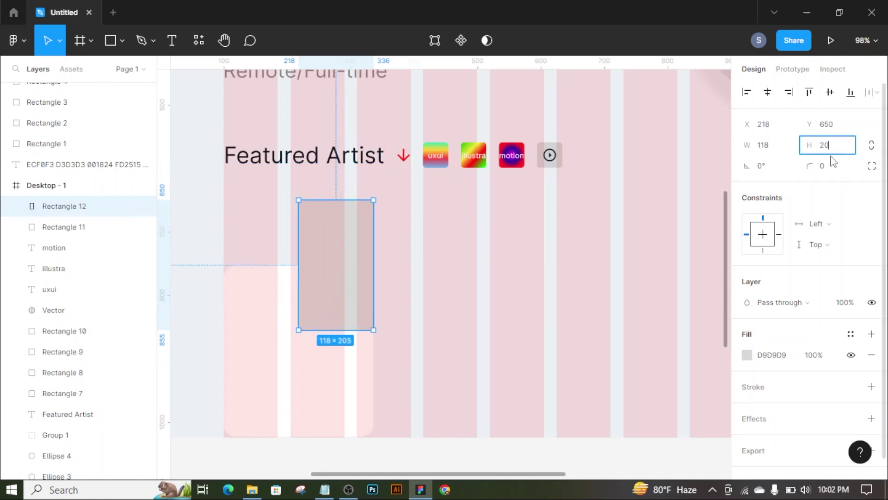
type("4")
key("Return")
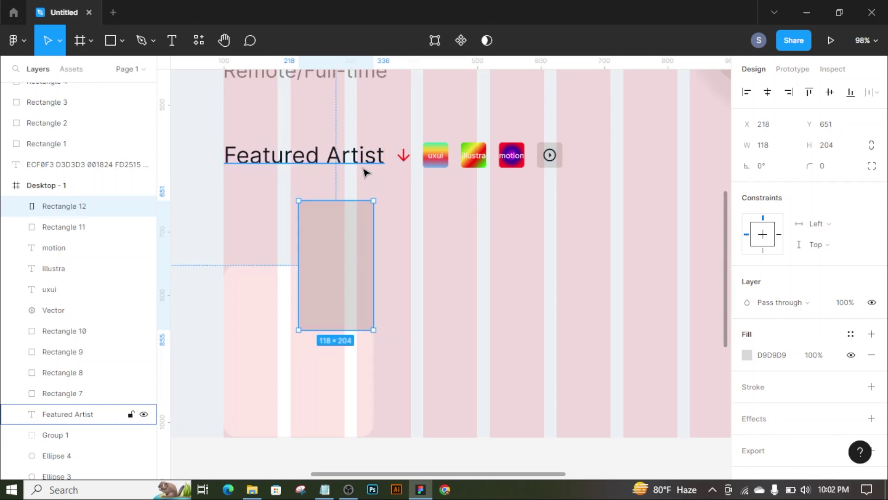
- Drag the rectangle's right-side points down to slant it into a parallelogram
double_click(344, 272)
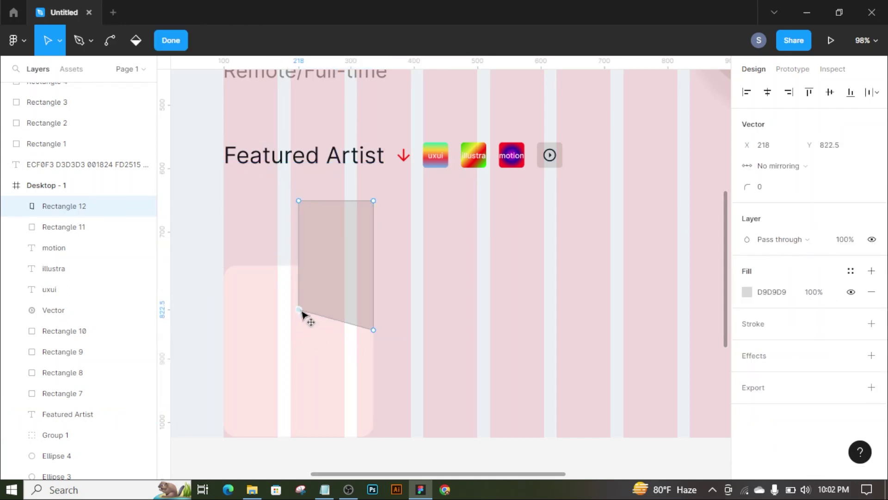
left_click_drag(374, 333, 372, 397)
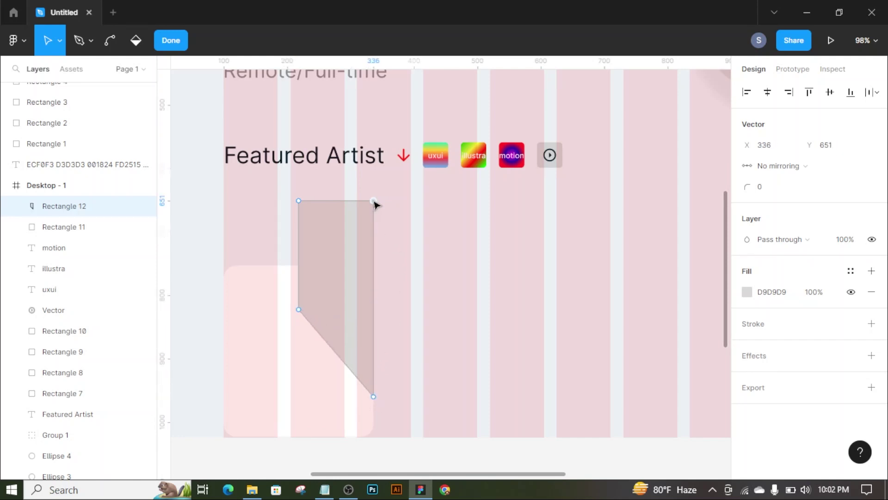
left_click_drag(374, 202, 373, 227)
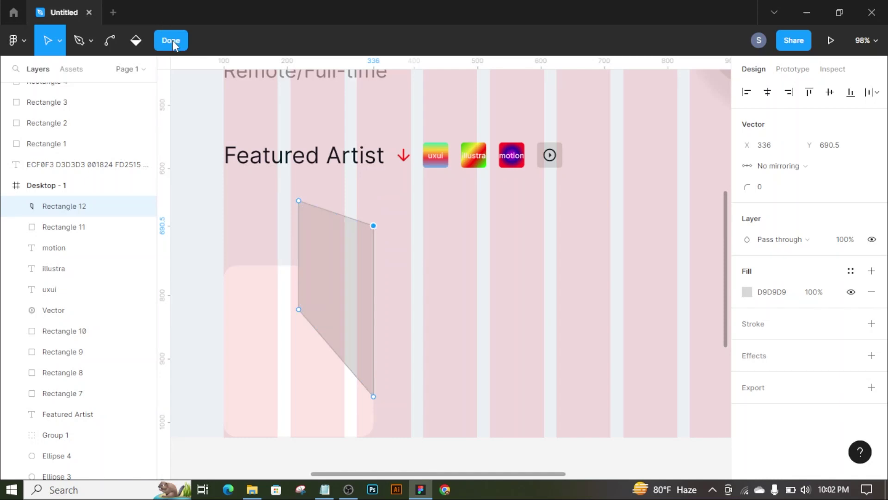
left_click(382, 277)
- Set the slanted shape's corner radius to 10, then 20
left_click(351, 278)
left_click(833, 166)
type("10")
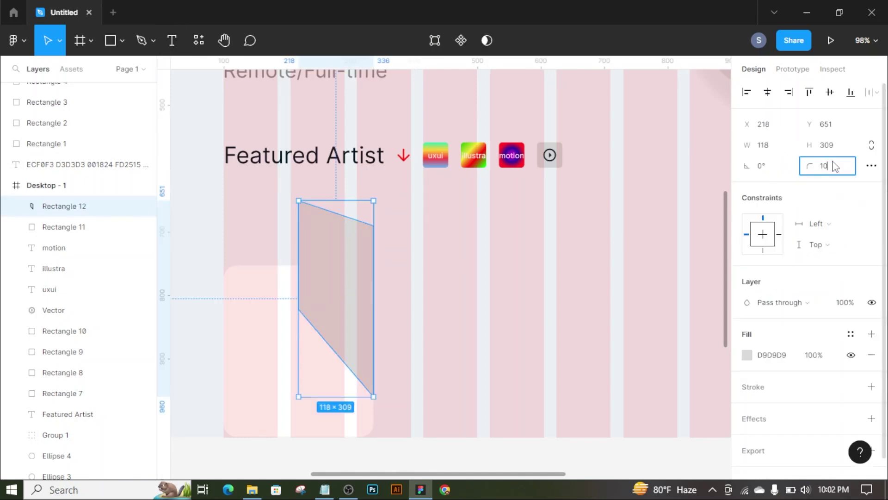
key("Return")
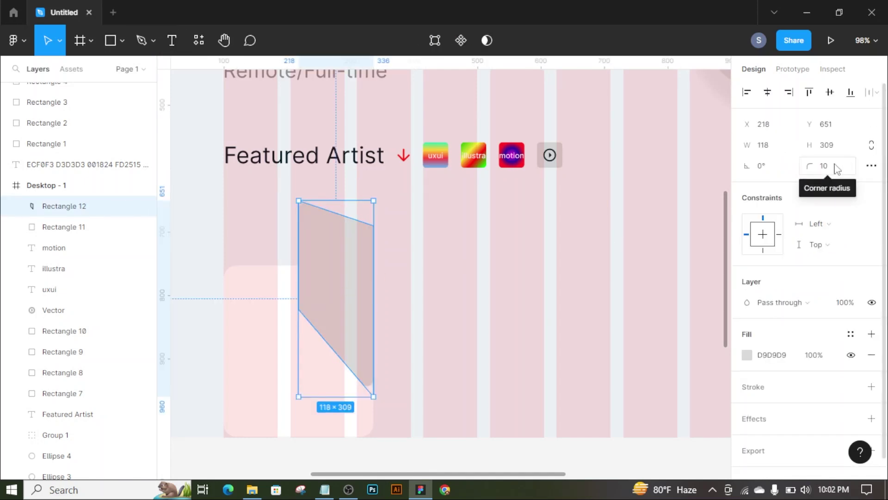
left_click(836, 167)
type("20")
key("Return")
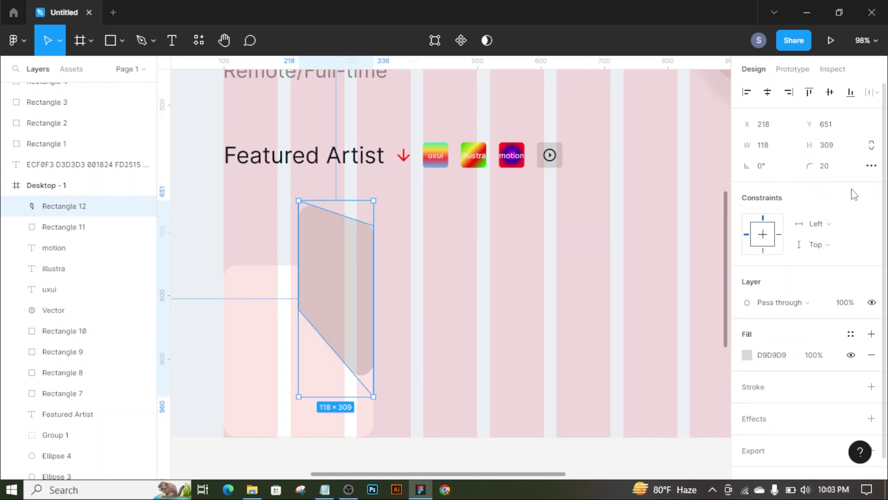
- Raise the shape's corner smoothing to 100%
left_click(871, 167)
left_click(673, 198)
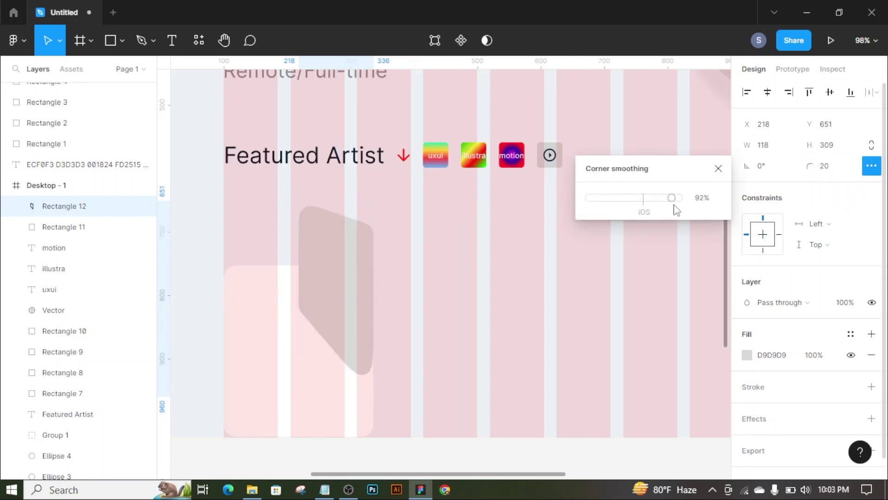
left_click_drag(597, 216, 725, 211)
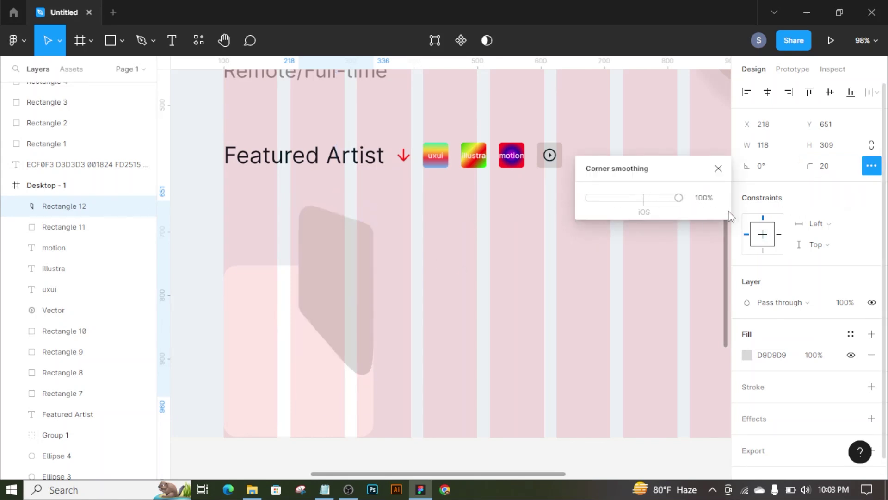
left_click(718, 177)
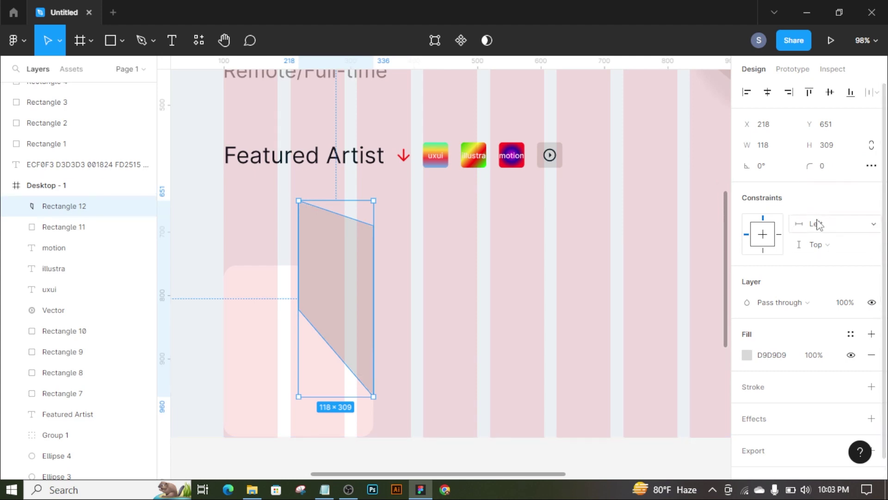
left_click(871, 167)
left_click(718, 169)
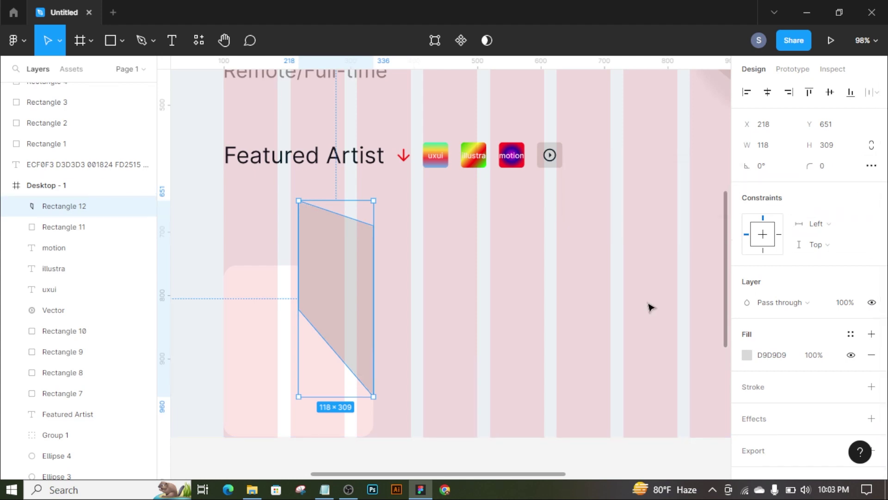
- Give the shape's points a corner radius of 20 in point-edit mode
double_click(318, 228)
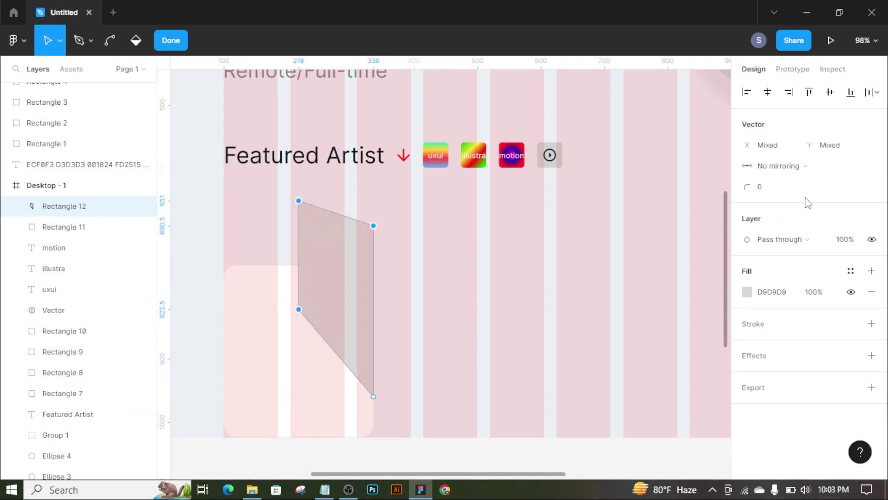
left_click(763, 187)
type("20")
key("Return")
left_click(170, 41)
left_click(488, 287)
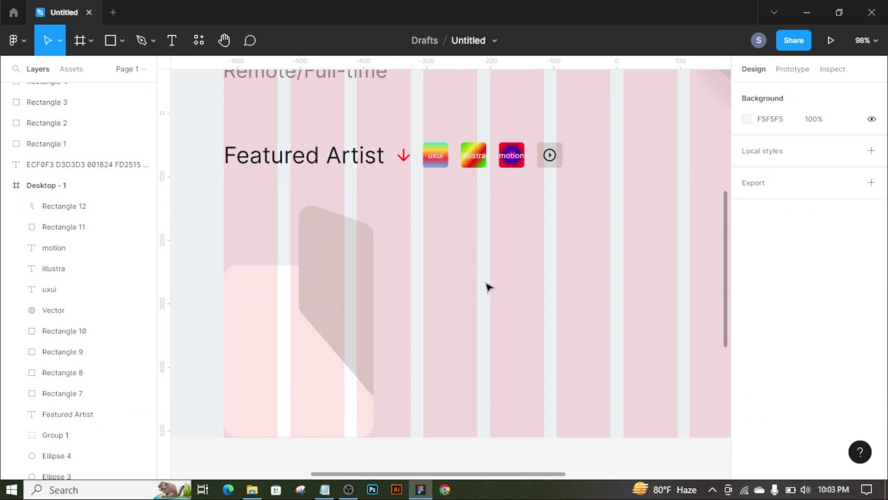
- Give the slanted card shape an orange fill (around FF8A1F)
left_click(328, 287)
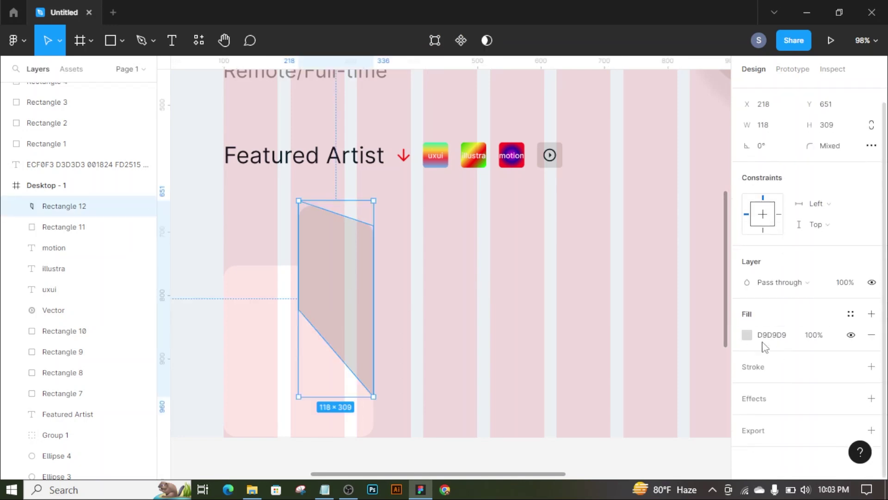
left_click(747, 335)
mouse_move(622, 328)
left_mouse_down()
mouse_move(716, 326)
mouse_move(624, 325)
left_mouse_up()
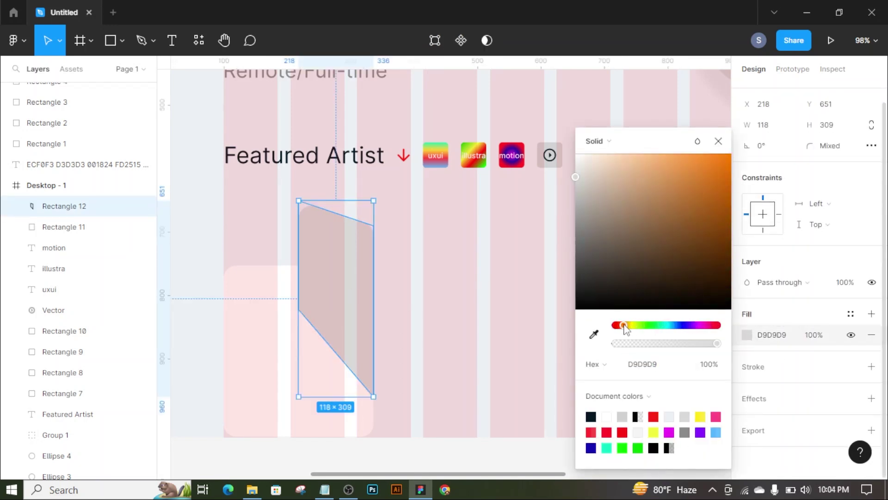
left_click(729, 154)
left_click(712, 154)
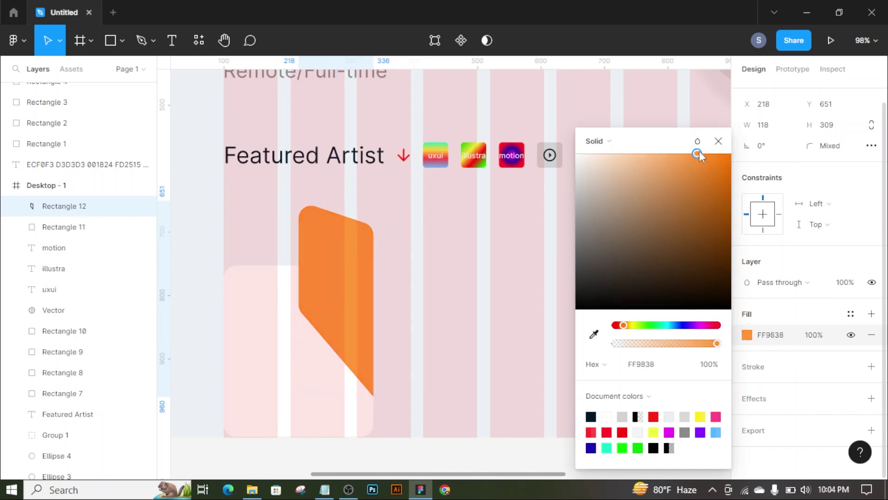
left_click_drag(699, 150, 703, 165)
key("Escape")
left_click(479, 282)
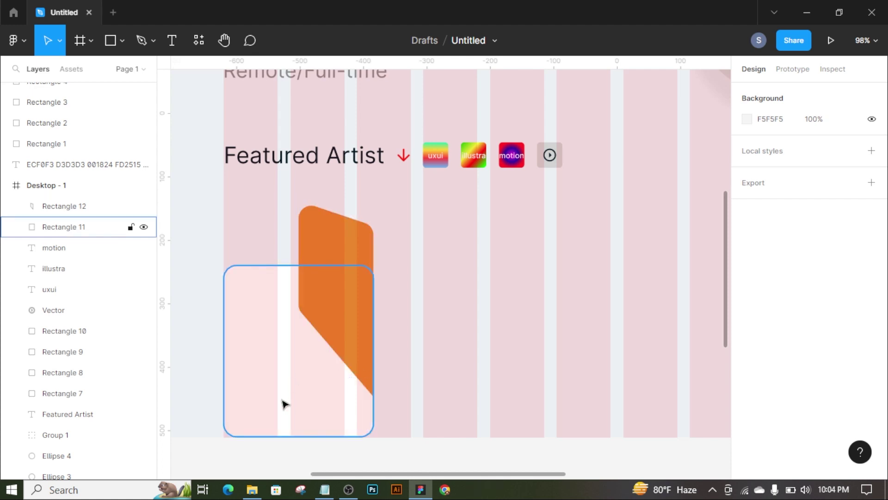
- Drag the businessman photo in from File Explorer and size it to 362×240 over the orange shape
key("alt+Tab")
left_click_drag(420, 182, 245, 252)
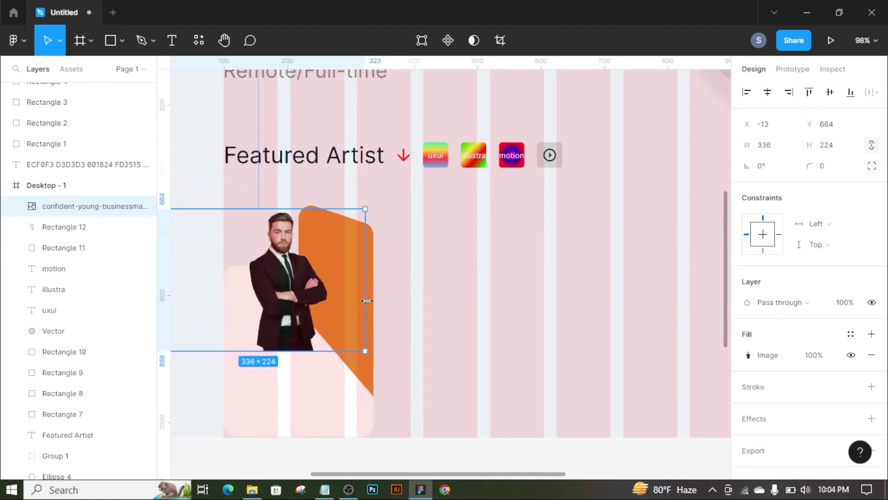
left_click_drag(454, 288, 329, 303)
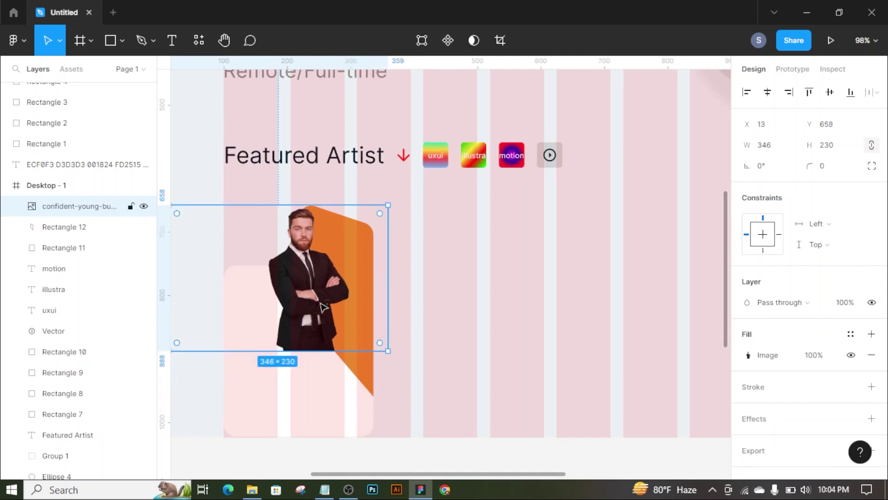
left_click_drag(391, 297, 399, 298)
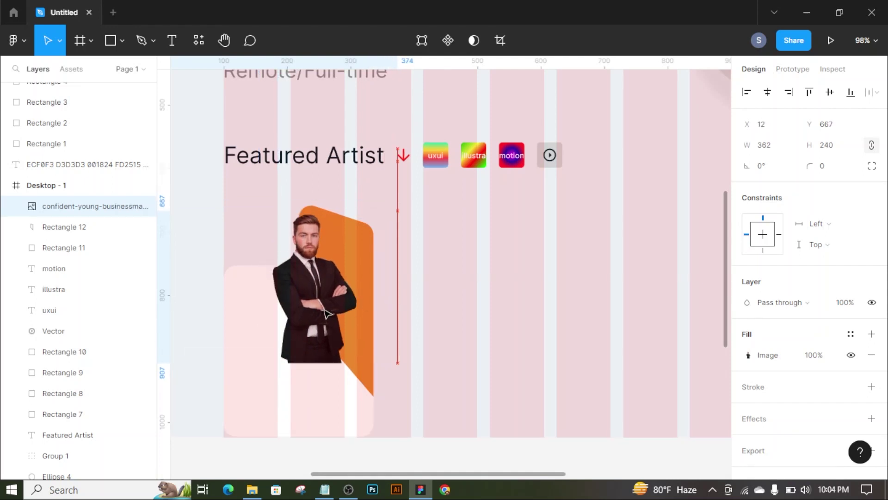
left_click_drag(332, 309, 334, 316)
left_click(337, 389)
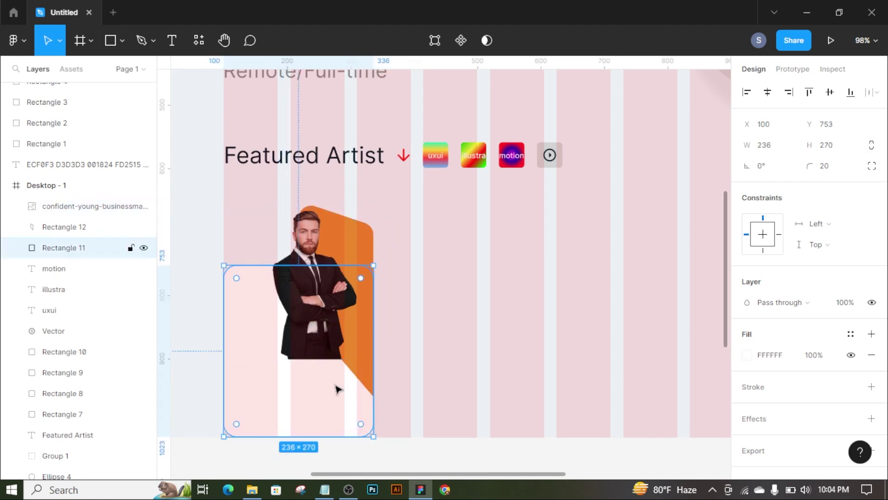
key("Escape")
left_click(355, 334)
left_click(429, 357)
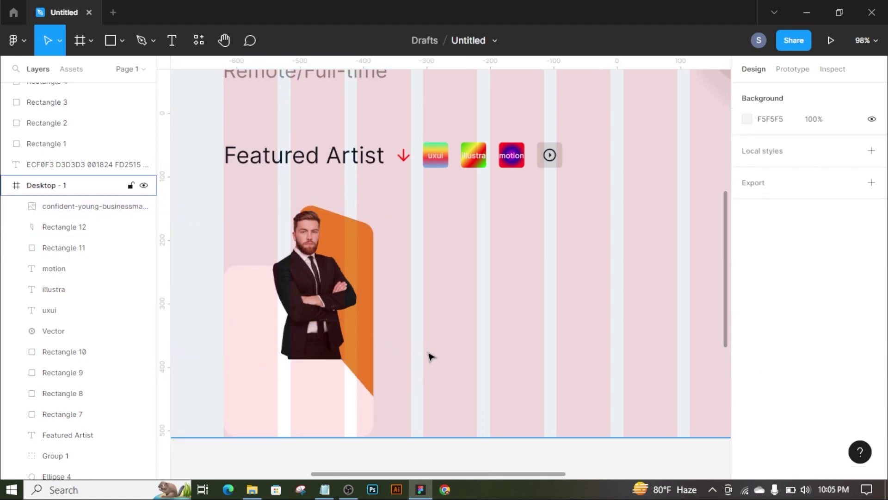
- Copy the name-and-location text and paste a copy near the portrait
scroll(530, 301, "down", 5)
left_click_drag(529, 301, 541, 295)
left_click(177, 44)
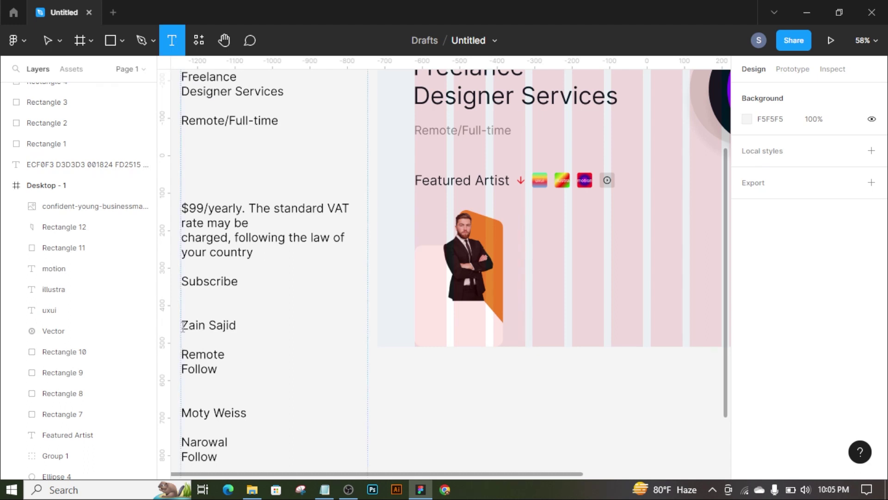
left_click_drag(182, 326, 232, 372)
key("ctrl+c")
left_click(414, 348)
key("ctrl+v")
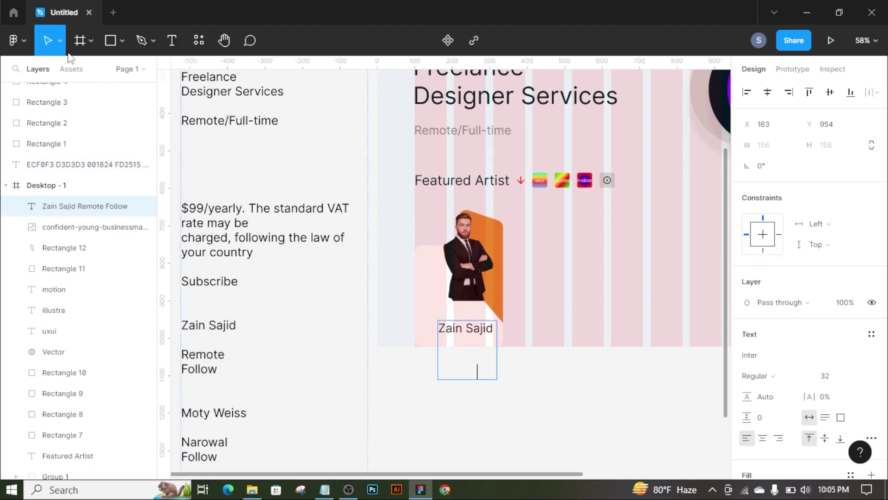
key("Escape")
mouse_move(470, 314)
left_mouse_down()
mouse_move(470, 293)
mouse_move(531, 283)
left_mouse_up()
- Delete the 'Remote Follow' lines from the copy and move the name under the portrait
scroll(530, 284, "up", 4)
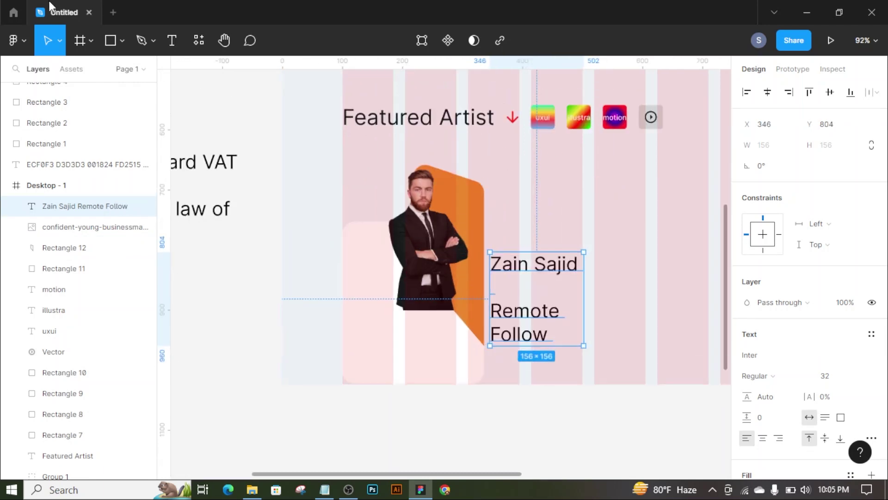
key("Return")
left_click_drag(550, 335, 488, 309)
key("BackSpace")
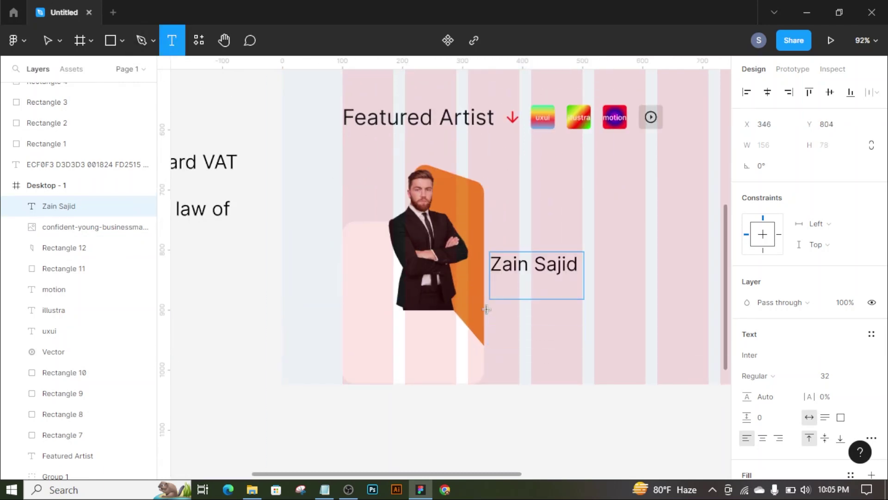
key("Escape")
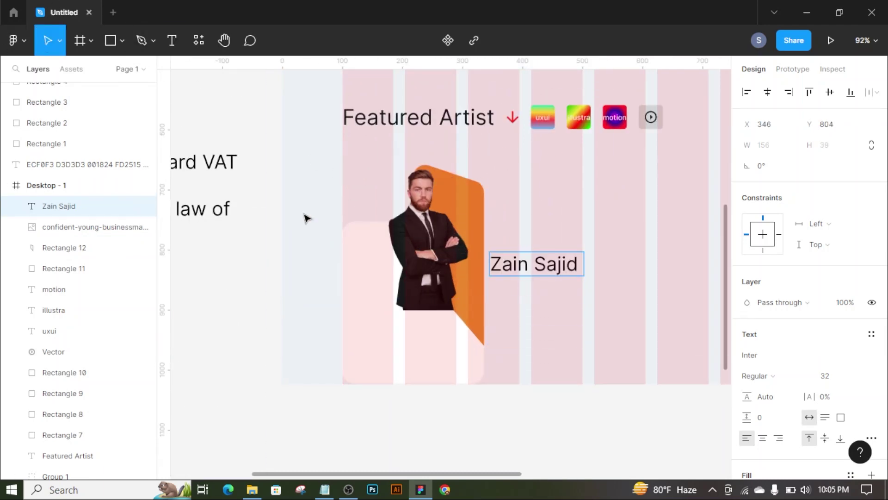
left_click_drag(523, 266, 378, 352)
- Set the artist name to Inter Semi Bold, size 24
scroll(377, 352, "up", 2)
scroll(378, 352, "up", 1)
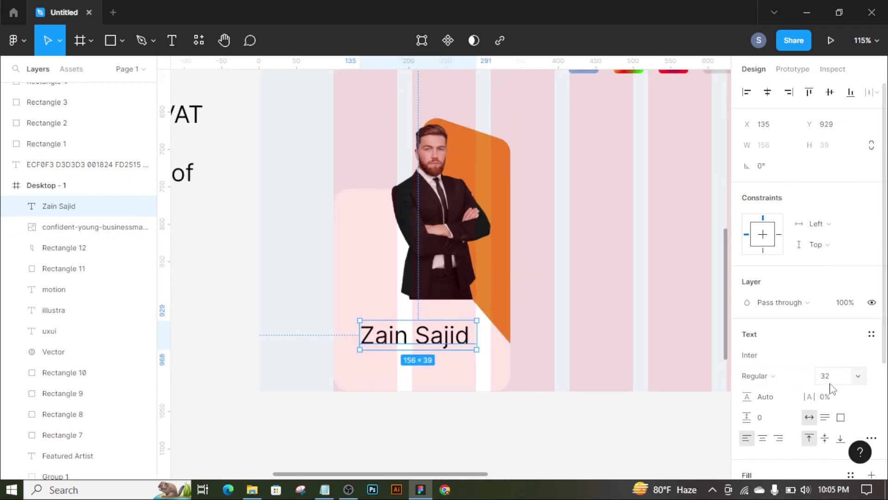
left_click(826, 376)
left_click(839, 349)
left_click(756, 376)
left_click(782, 236)
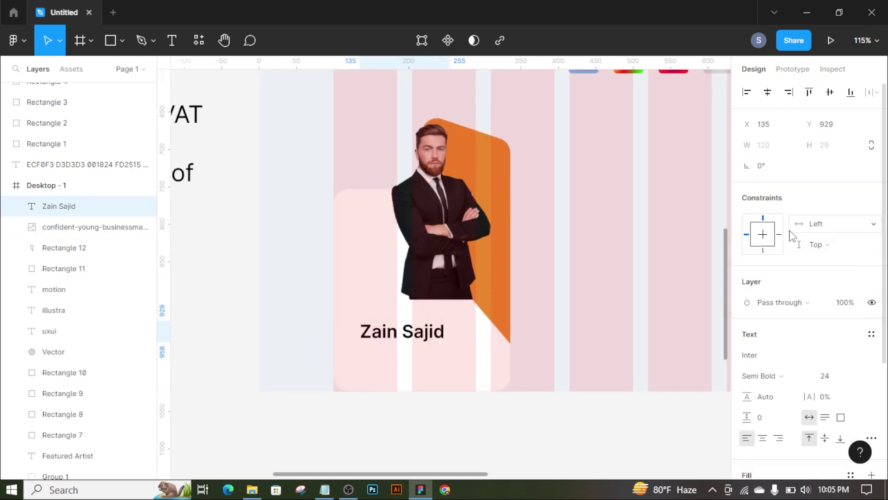
scroll(580, 347, "down", 2)
scroll(600, 366, "down", 3)
scroll(601, 366, "right", 2)
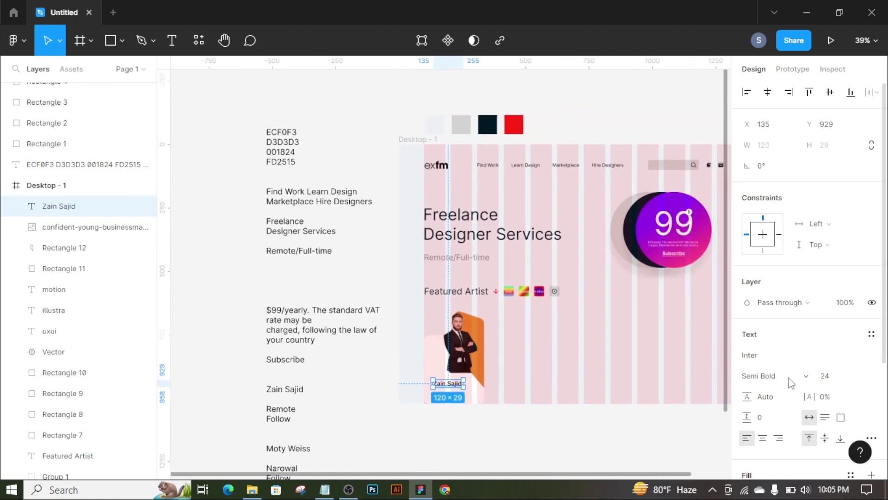
scroll(809, 324, "down", 3)
- Give the name a dark navy 001824 fill and centre it on card Rectangle 11
left_click(747, 335)
left_click(595, 333)
left_click(487, 124)
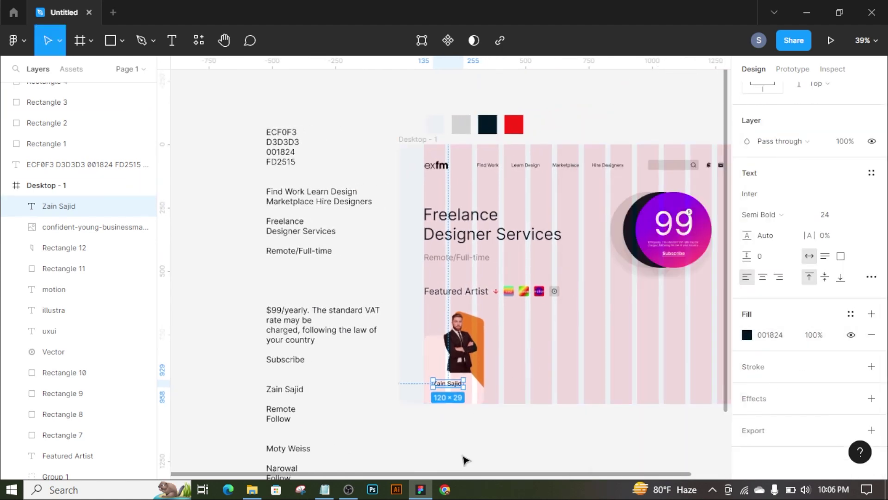
scroll(439, 405, "up", 5, "ctrl")
left_click(505, 391, "shift")
scroll(810, 231, "up", 5)
left_click(768, 92)
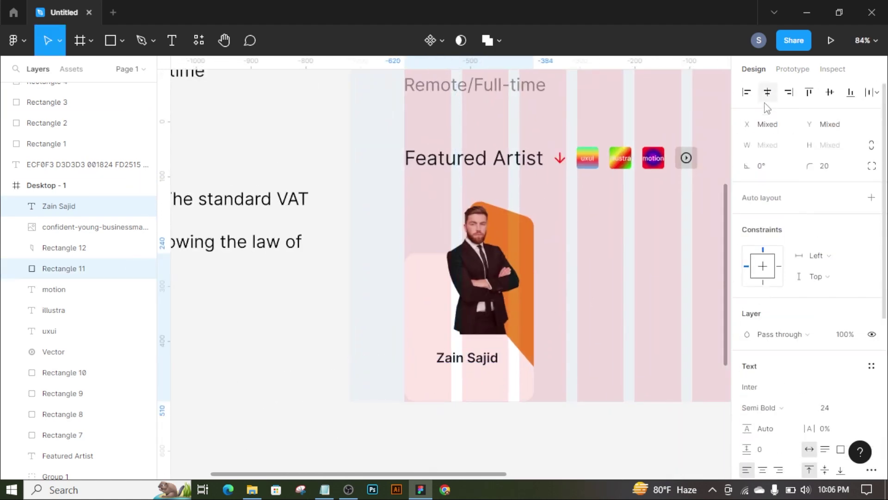
- Nudge the name up, slightly shrink the portrait, and add a text box below the card
left_click(470, 357)
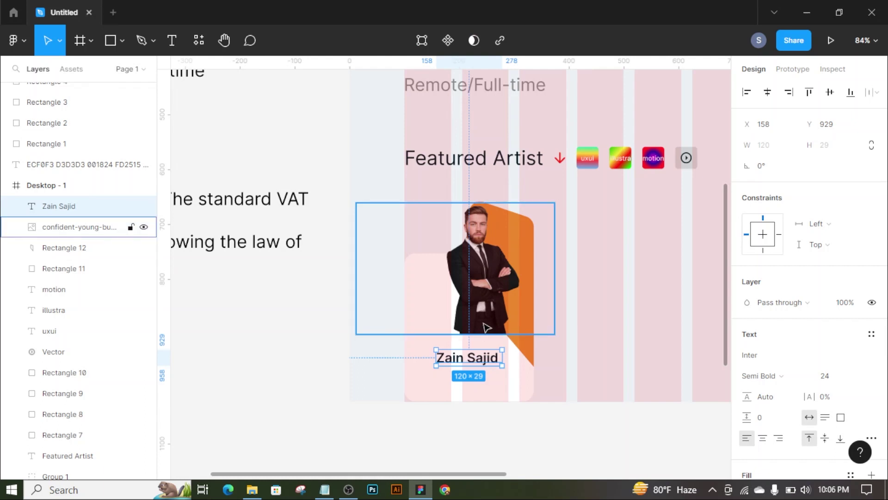
key("Up")
key("Up")
key("Up")
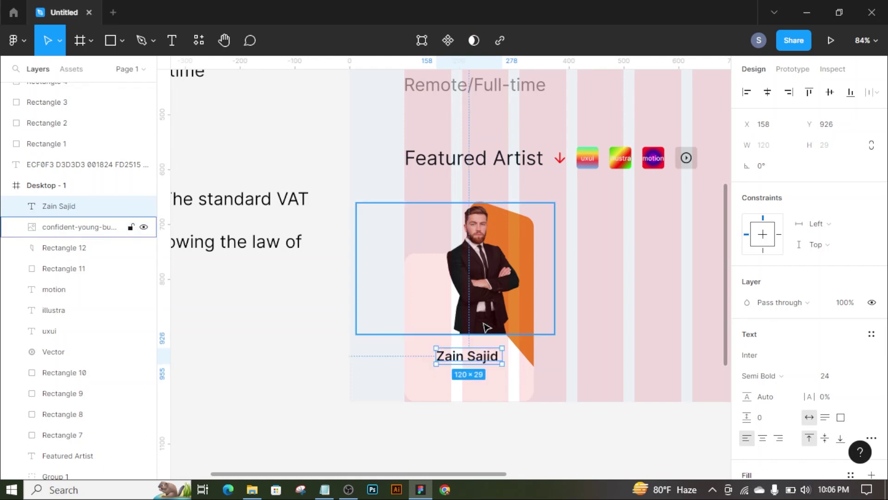
left_click(484, 333)
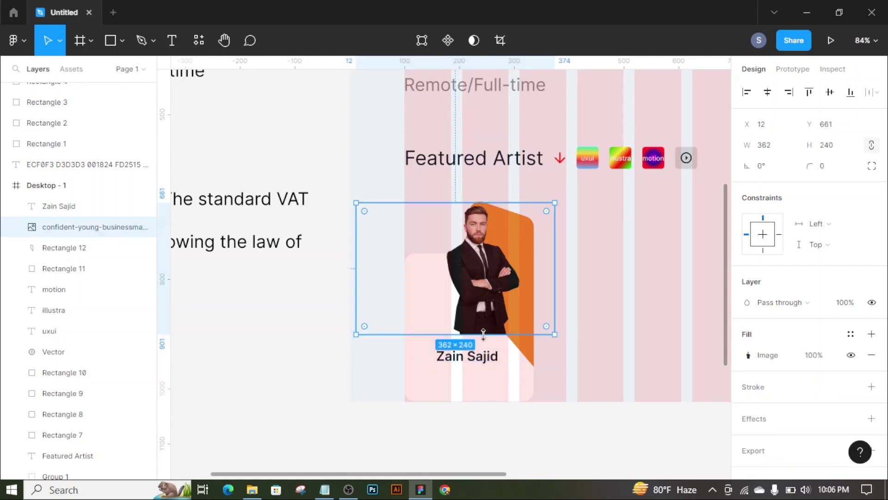
left_click_drag(484, 334, 483, 328)
left_click(467, 356)
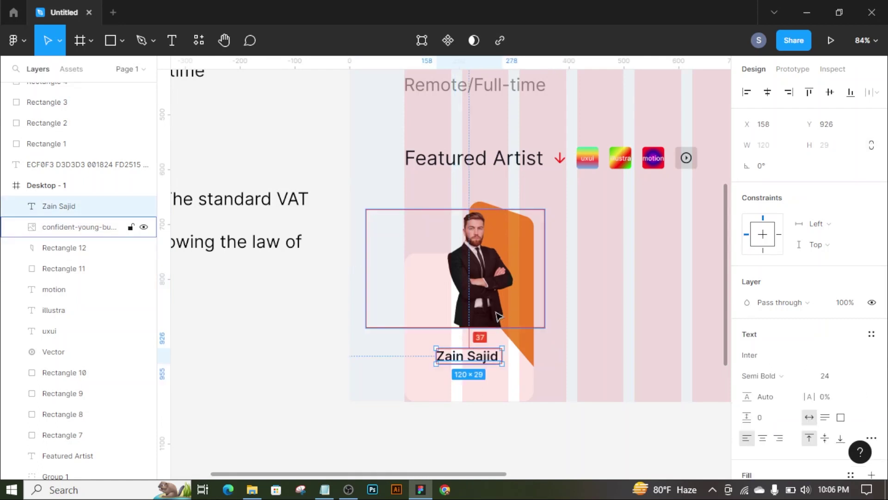
key("Up")
key("Up")
key("Up")
scroll(471, 385, "up", 2)
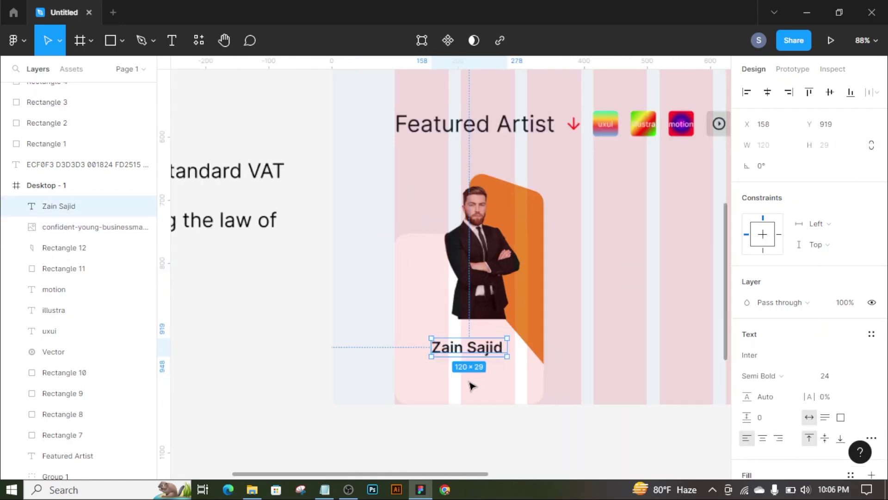
scroll(471, 386, "up", 3)
key("t")
left_click(414, 381)
- Paste another name block and trim it down to just the word 'Remote'
key("ctrl+v")
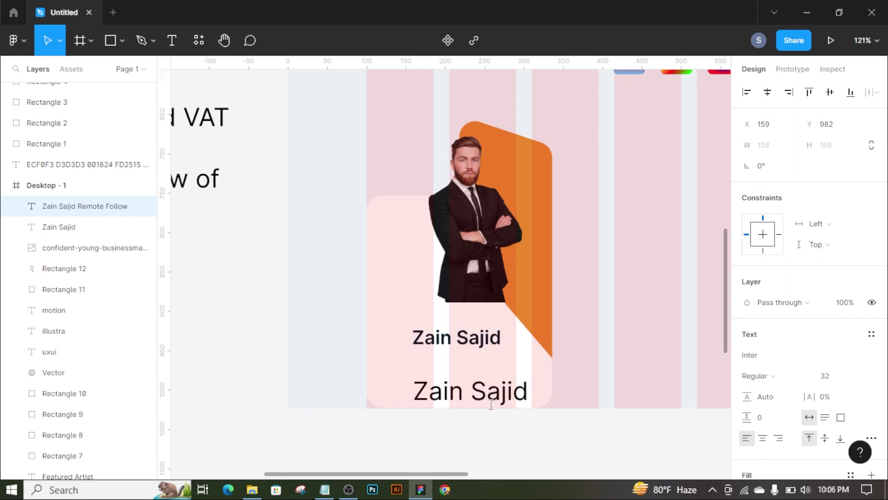
scroll(491, 405, "down", 1)
left_click_drag(467, 370, 622, 245)
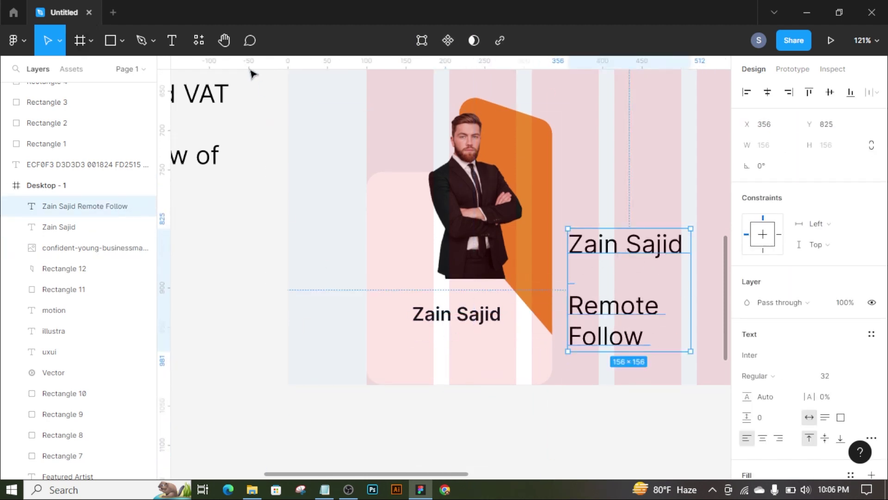
double_click(611, 305)
left_click_drag(684, 244, 569, 244)
key("BackSpace")
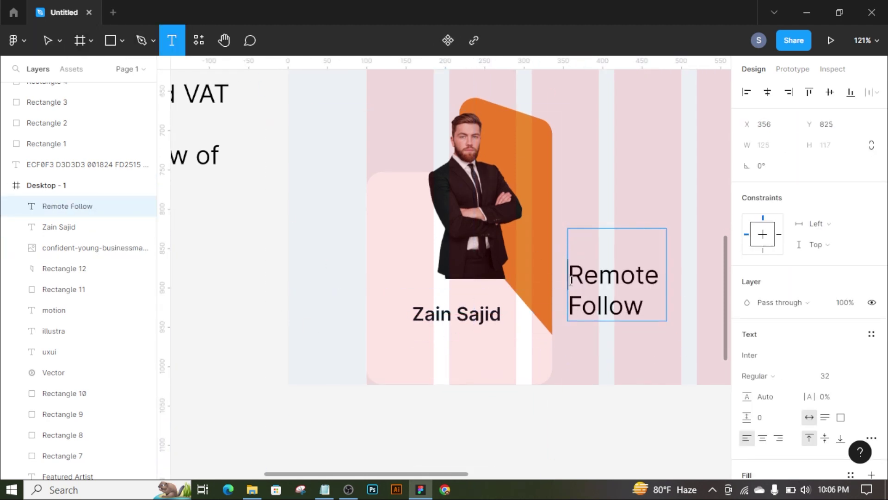
key("shift+End")
key("Down")
key("shift+End")
key("BackSpace")
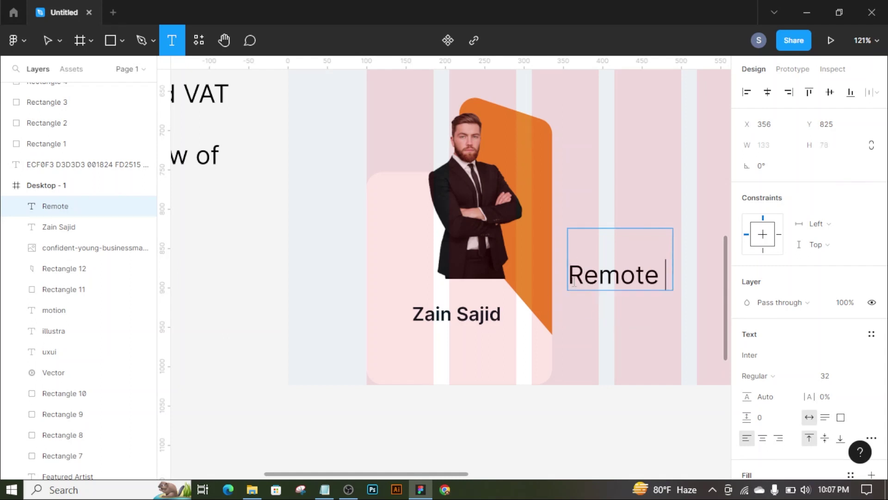
left_click(59, 41)
left_click(55, 71)
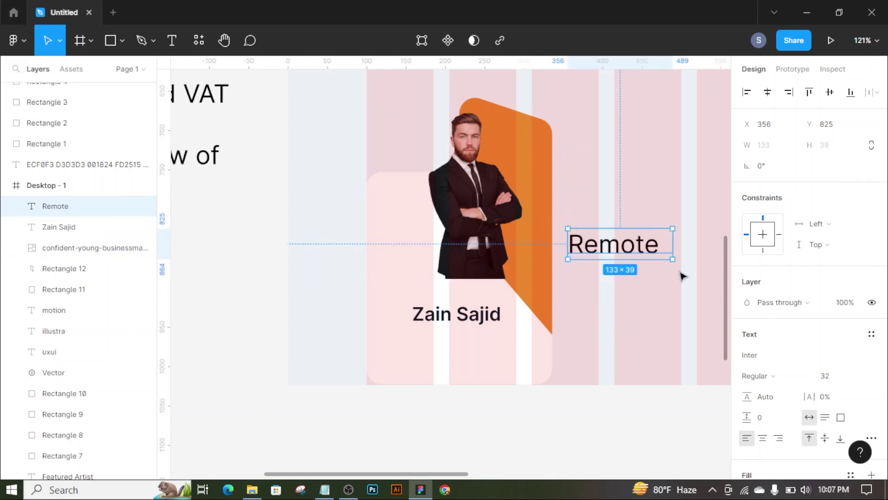
left_click(832, 376)
type("10")
- Place 'Remote' below the artist's name, shrink the name, and set Remote to size 12
key("Return")
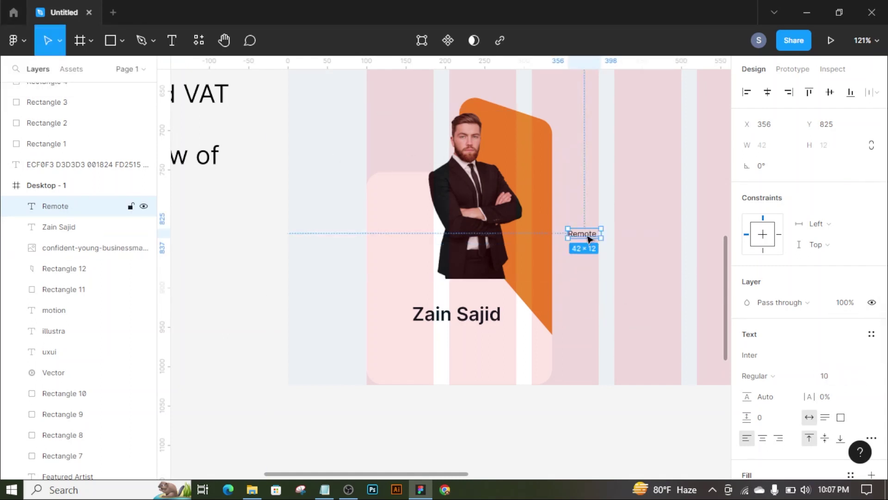
left_click_drag(583, 233, 426, 338)
left_click(447, 319)
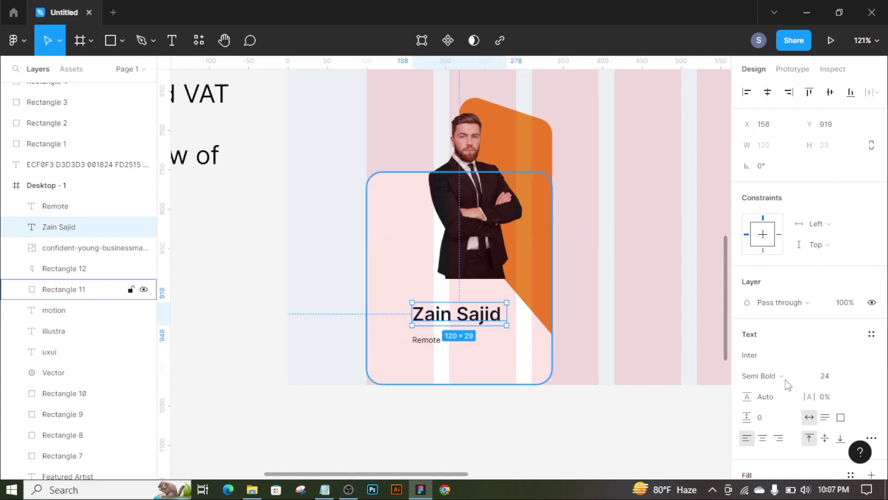
left_click(858, 376)
left_click(832, 335)
key("shift+Tab")
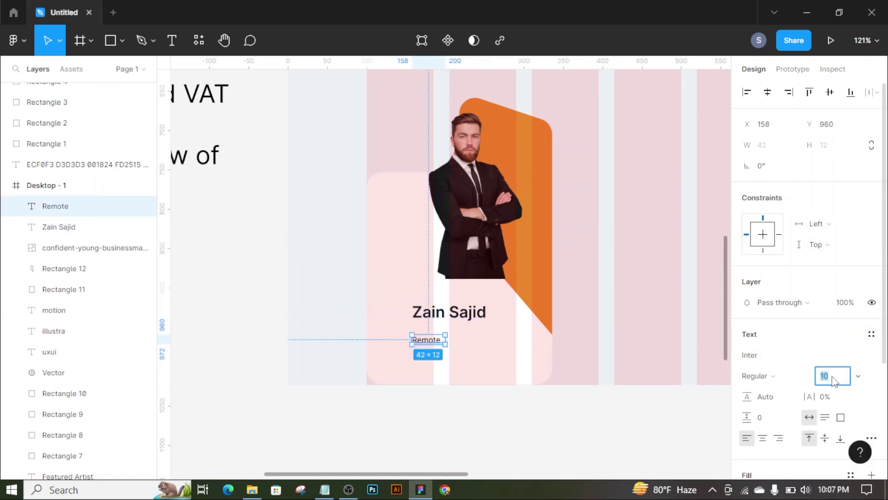
key("Return")
- Colour the Remote text grey 787878 and select it together with the name layer
scroll(525, 308, "up", 5)
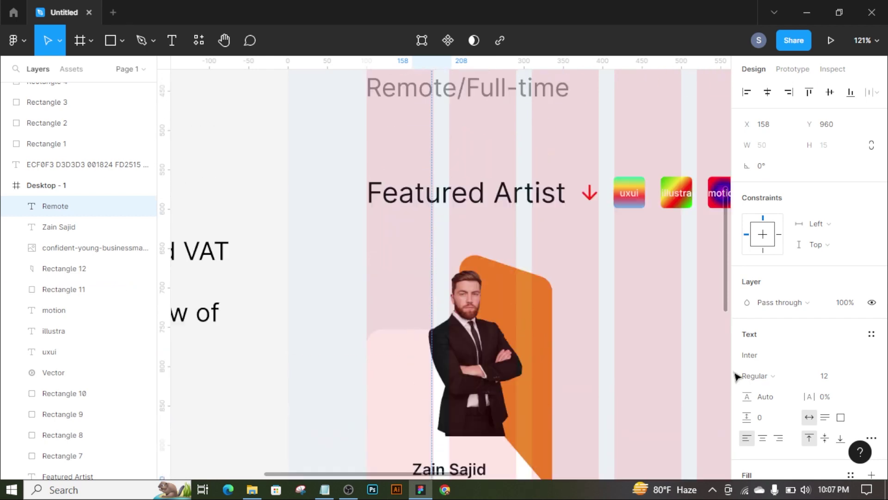
scroll(603, 260, "down", 3)
scroll(555, 259, "right", 2)
scroll(810, 324, "down", 3)
left_click(747, 334)
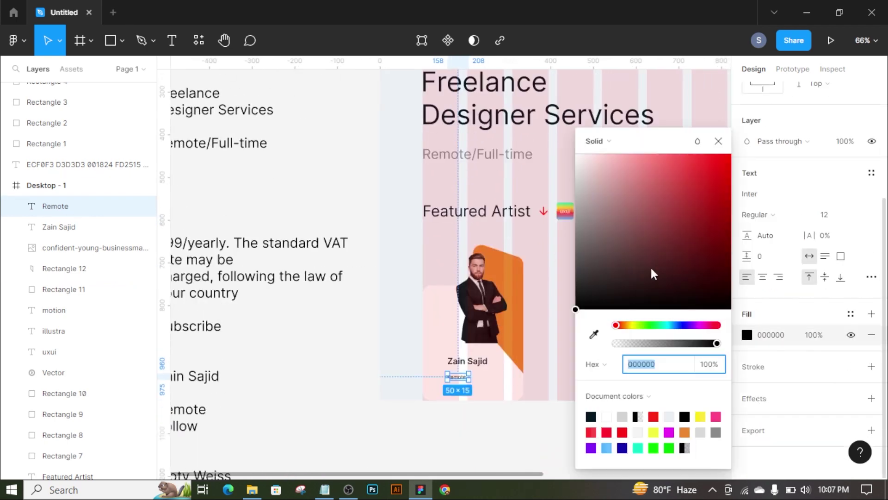
left_click_drag(651, 274, 575, 236)
key("Escape")
scroll(481, 351, "up", 5)
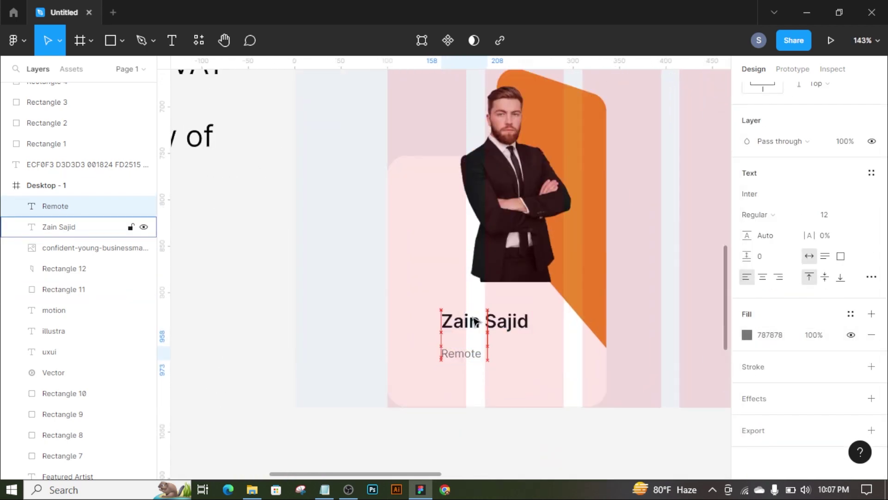
left_click(59, 226, "shift")
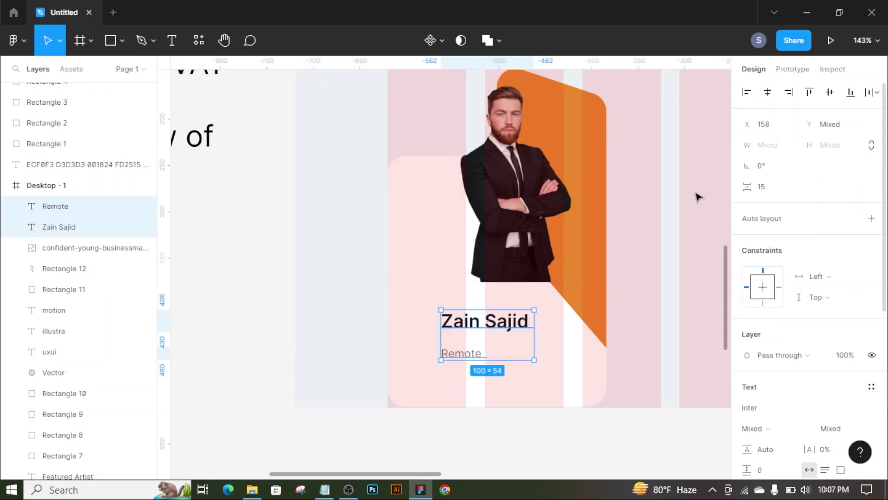
- Draw an 80×30 button rectangle with corner radius 7 just under Remote
left_click(97, 41)
left_click(99, 78)
left_click_drag(438, 374, 513, 399)
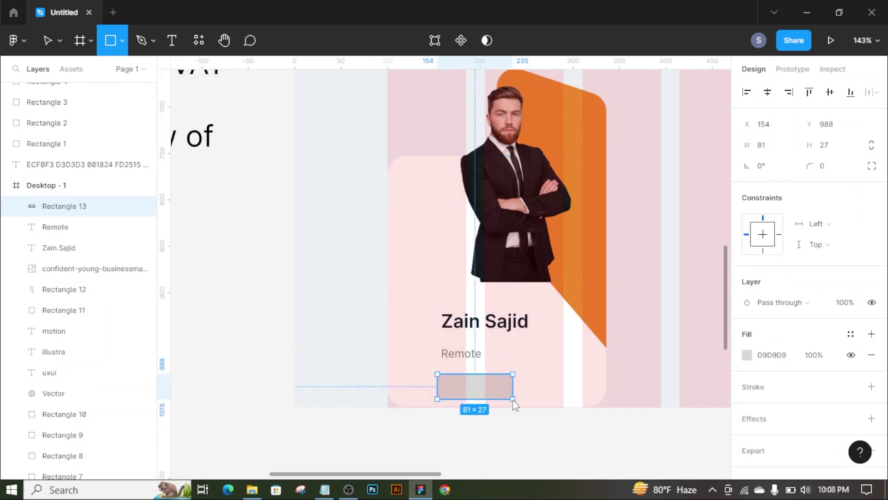
type("0")
left_click(780, 146)
type("80")
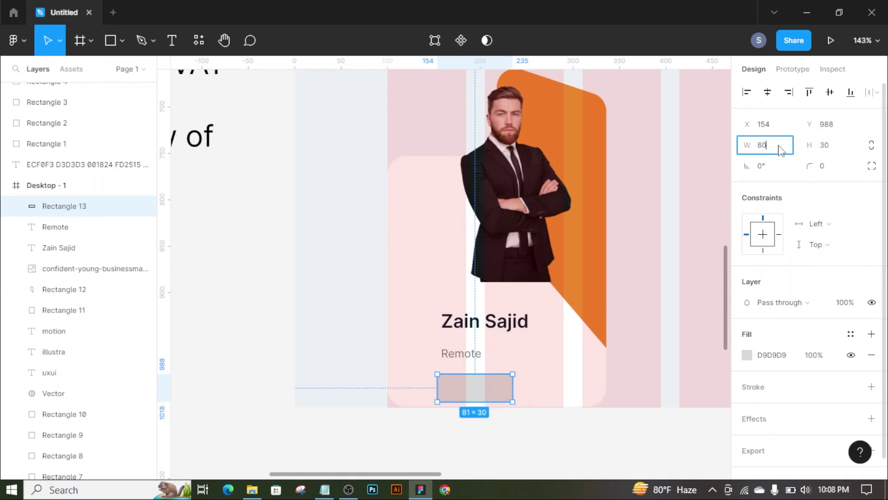
key("Return")
type("0")
key("Return")
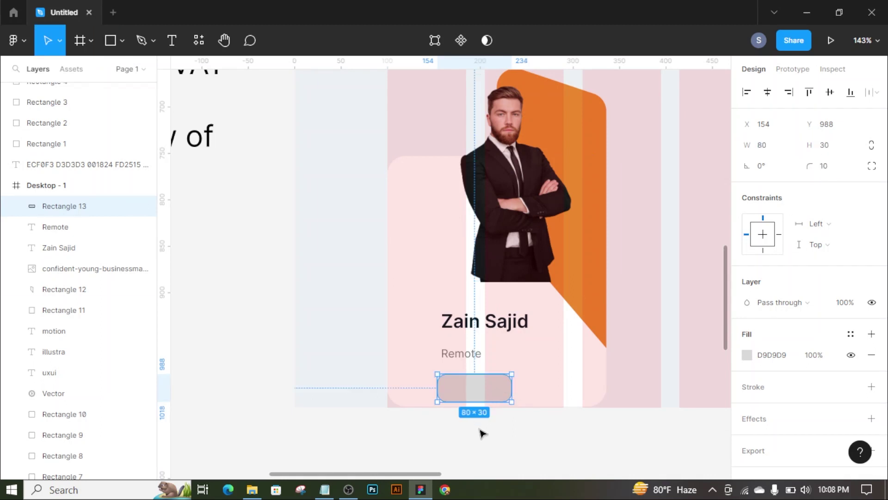
scroll(481, 433, "up", 2)
type("7")
key("Return")
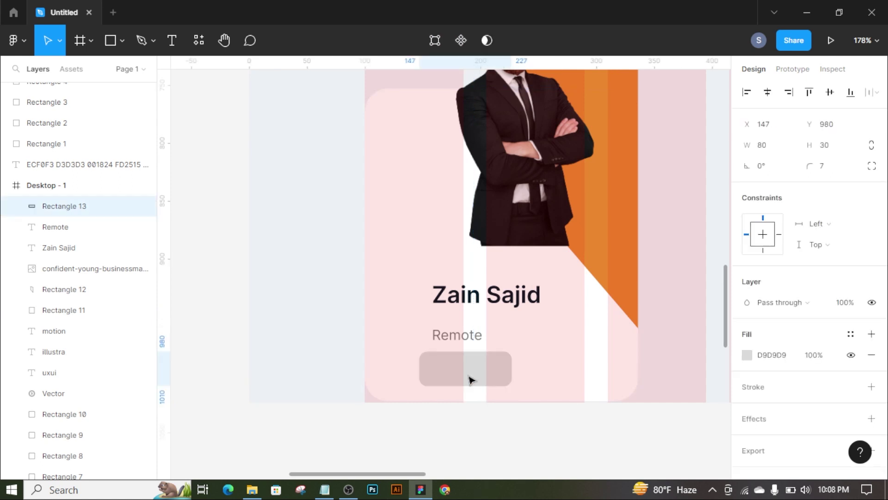
left_click_drag(474, 386, 479, 378)
- Add a 'Follow+' text label layered on top of the button
left_click(476, 336)
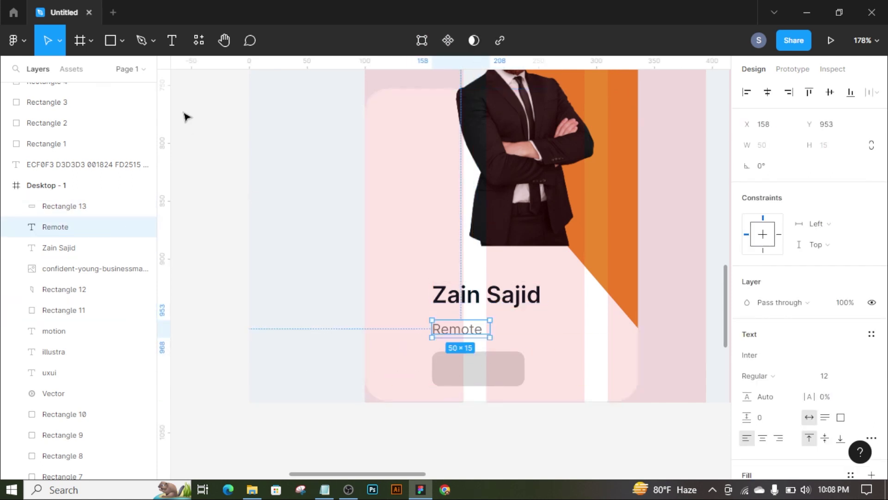
key("t")
left_click(410, 366)
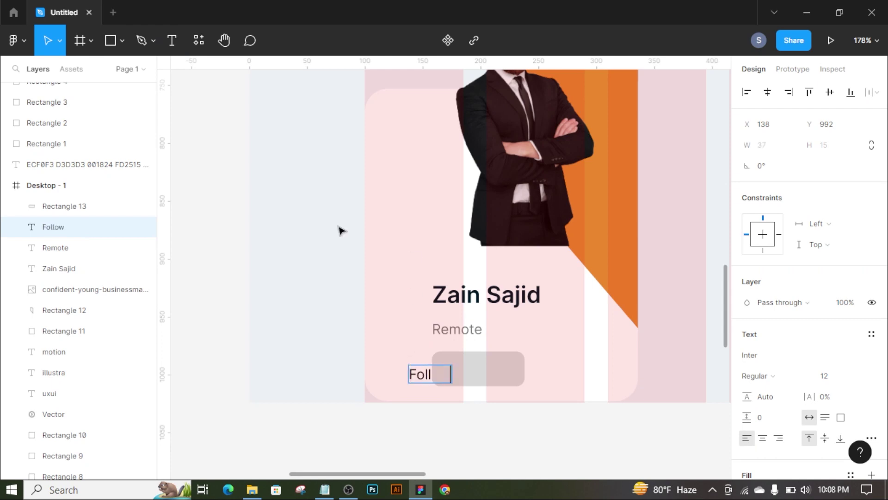
key("Escape")
left_click_drag(91, 200, 92, 198)
left_click_drag(459, 374, 478, 360)
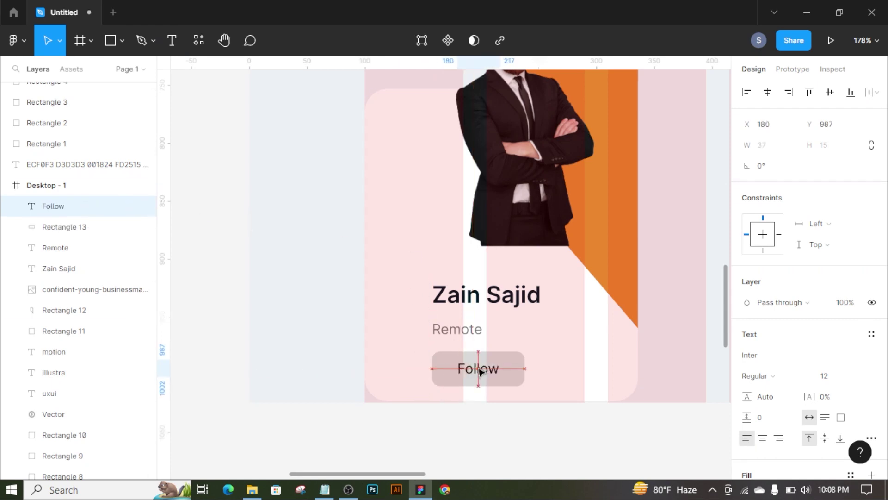
left_click(514, 378, "shift")
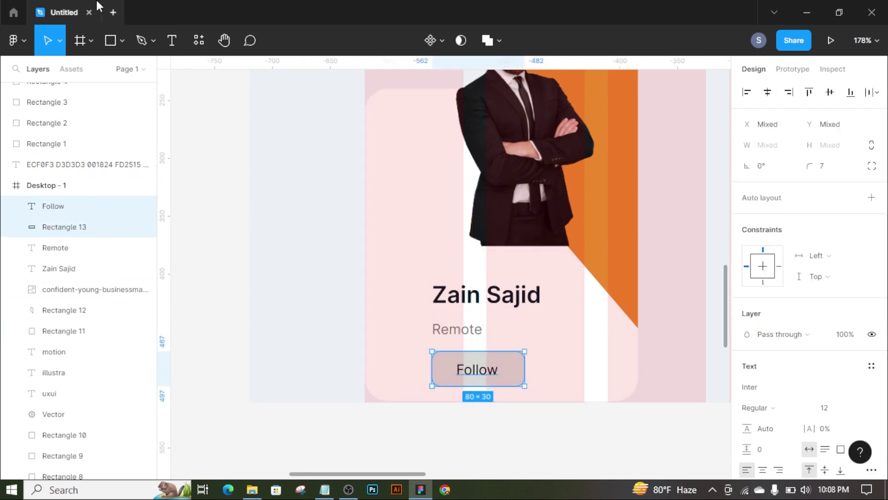
left_click(481, 370)
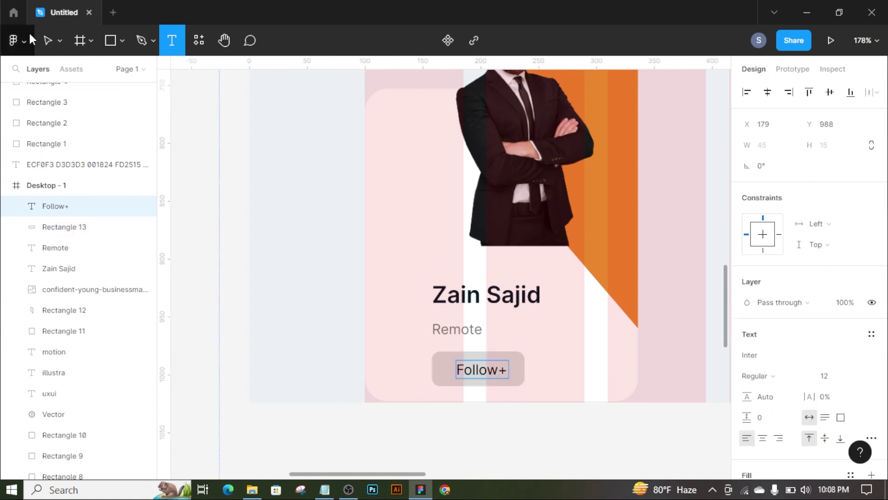
left_click(59, 40)
left_click(222, 176)
key("Escape")
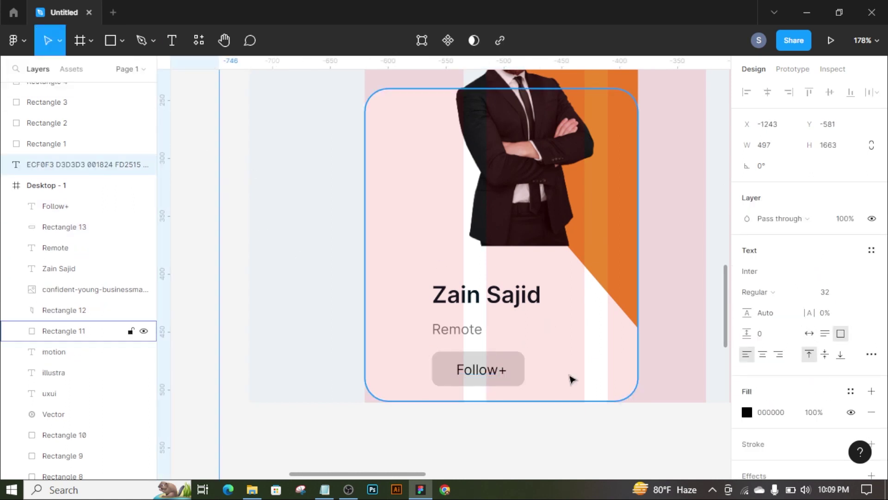
left_click(481, 370)
- Make the Follow+ label white and give the button a dark eyedropped fill
left_click(747, 334)
left_click(584, 153)
key("Escape")
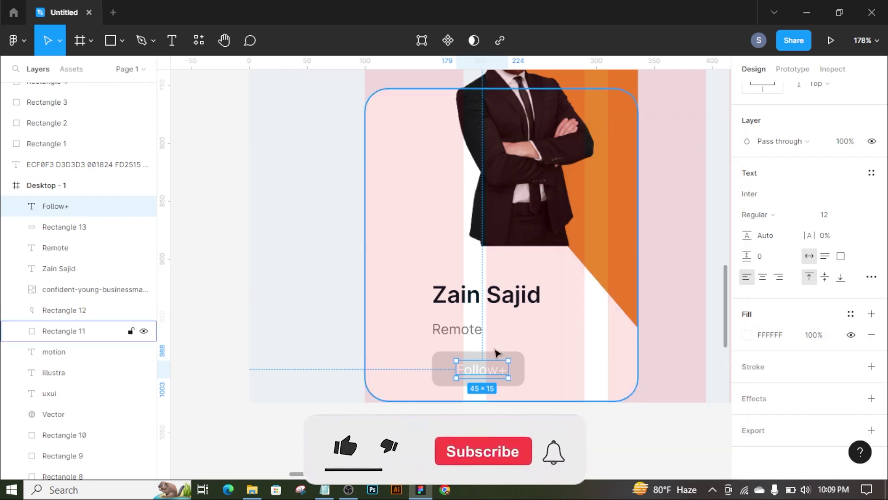
left_click(497, 353)
scroll(497, 353, "down", 3)
left_click(747, 335)
left_click(593, 334)
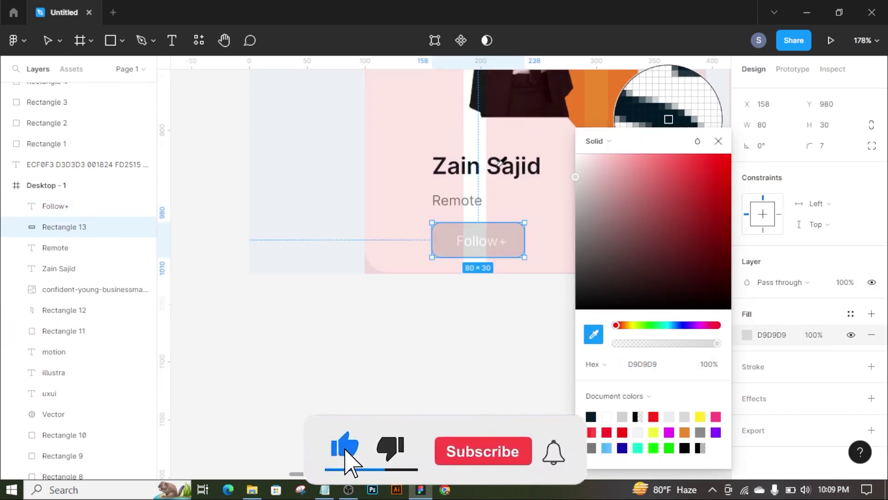
left_click(669, 119)
left_click(468, 327)
scroll(462, 361, "down", 5)
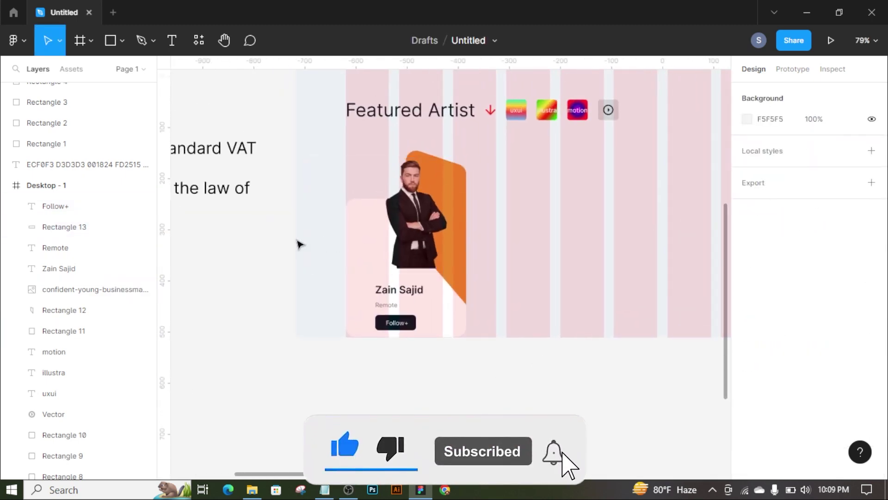
- Duplicate the whole first artist card to its right
left_click_drag(345, 276, 462, 301)
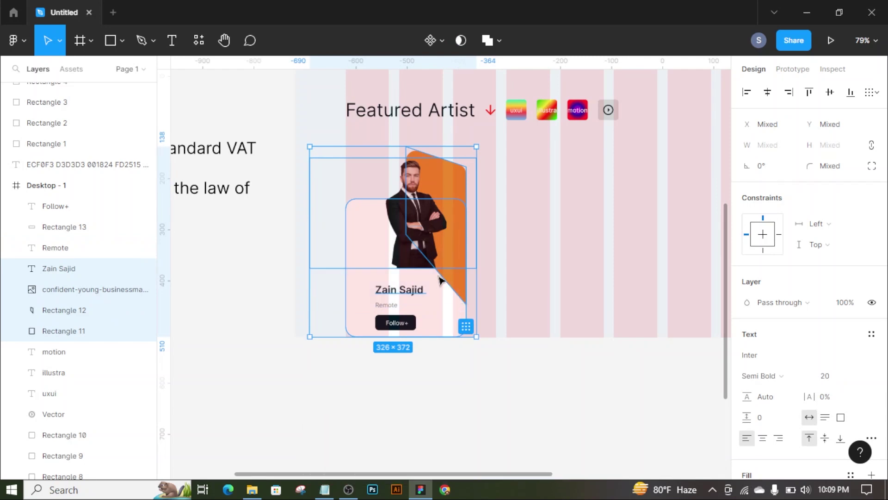
left_click_drag(472, 246, 634, 246)
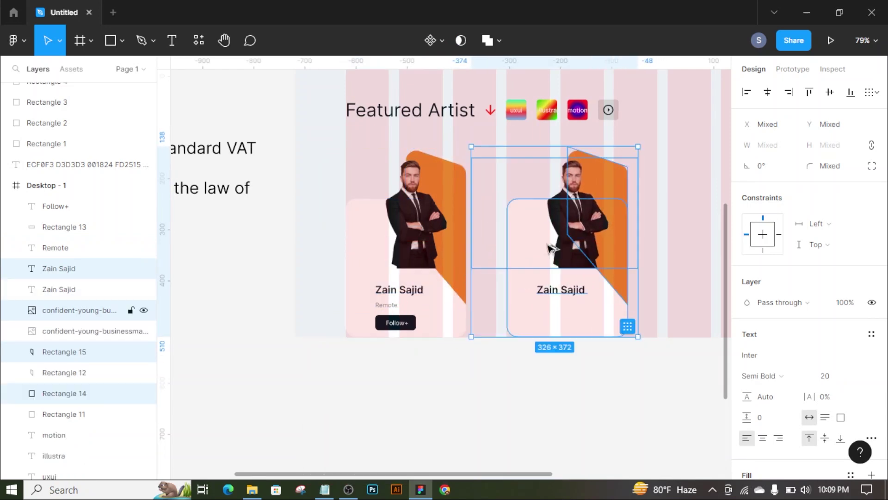
left_click(555, 401)
left_click_drag(555, 401, 423, 422)
key("ctrl+z")
key("ctrl+z")
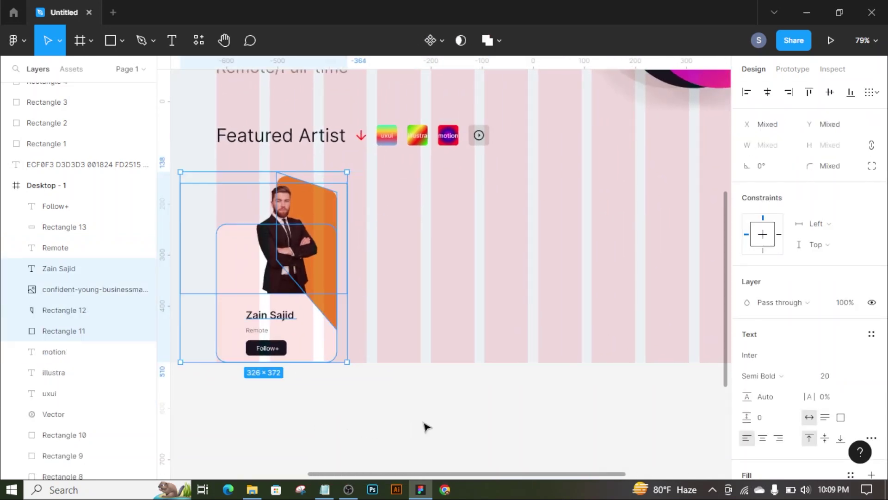
left_click(233, 394)
left_click_drag(233, 395, 324, 277)
left_click_drag(294, 351, 456, 365)
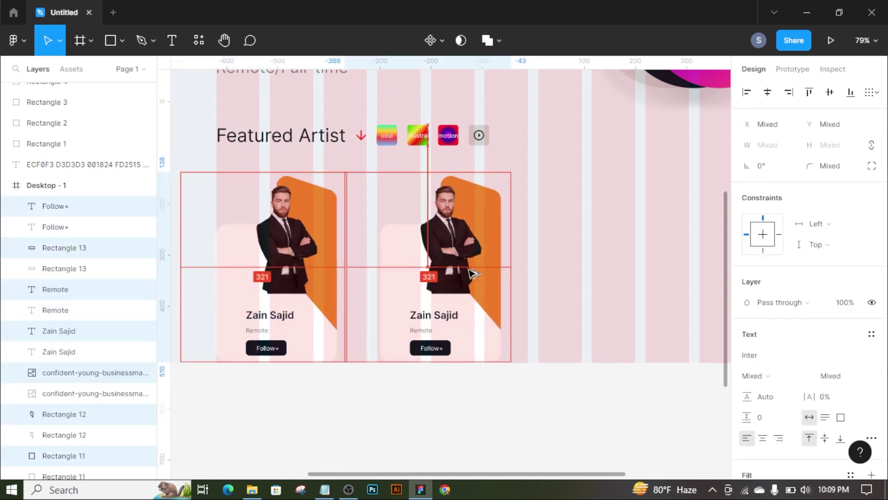
- Replace the copy's portrait with the blonde businesswoman photo scaled to 348×232
left_click(456, 366)
left_click(92, 370)
key("Delete")
left_click(252, 490)
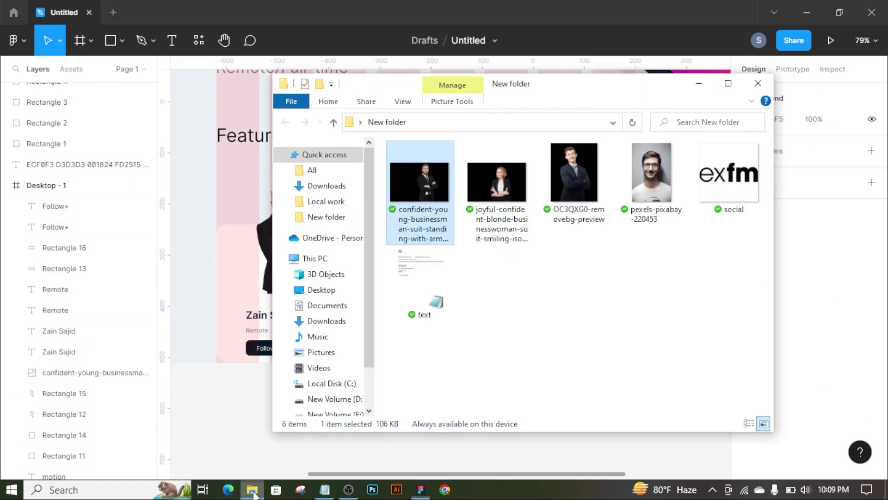
mouse_move(497, 195)
left_mouse_down()
mouse_move(472, 305)
mouse_move(426, 199)
left_mouse_up()
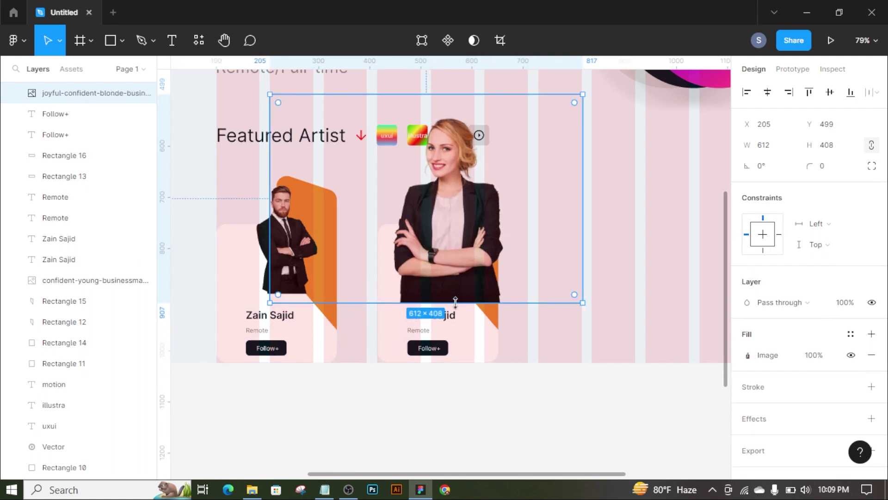
left_click_drag(449, 265, 461, 286)
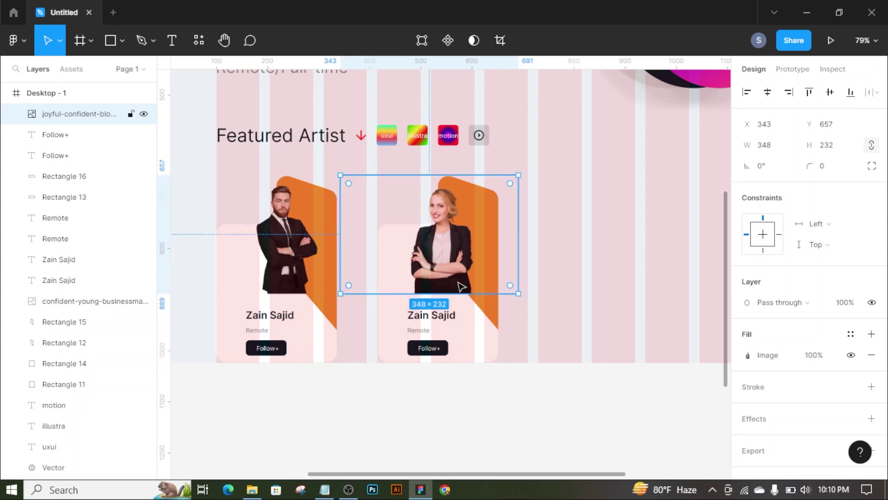
- Replace the second card's name and Remote caption with the notes' second artist name and Ukraine
scroll(458, 393, "down", 5)
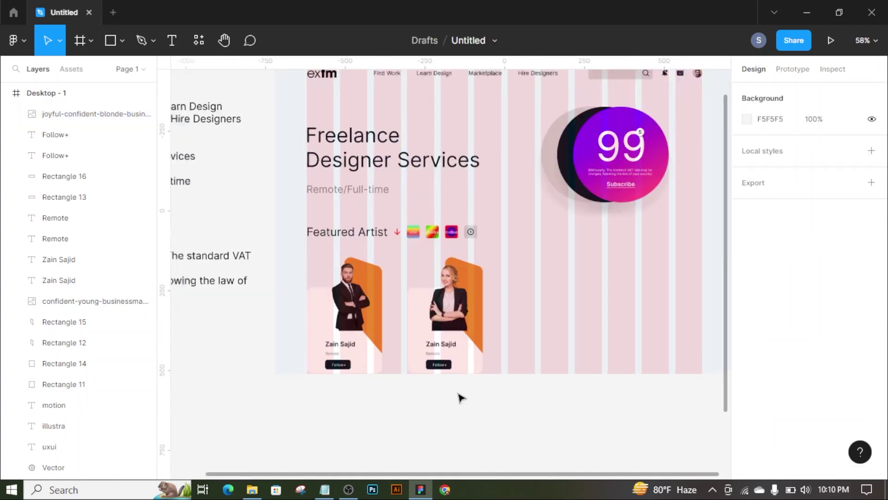
scroll(509, 370, "left", 5)
key("t")
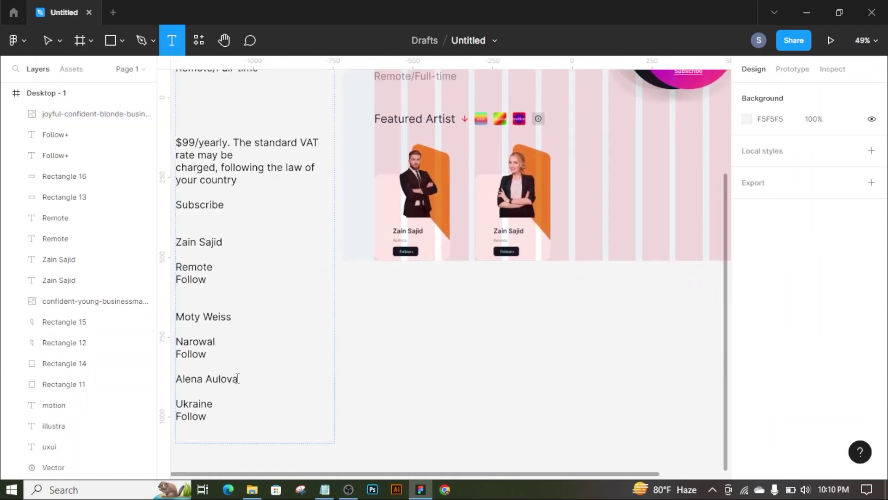
left_click_drag(237, 378, 170, 380)
left_click(520, 231)
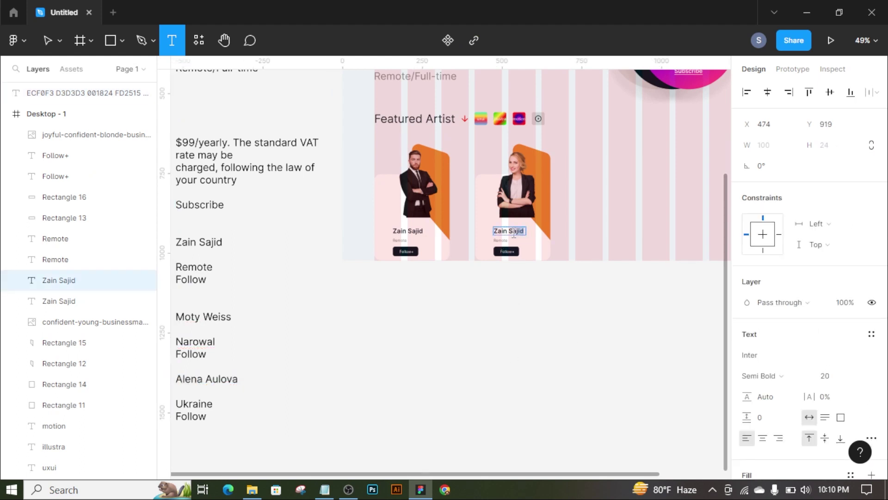
left_click_drag(212, 404, 199, 404)
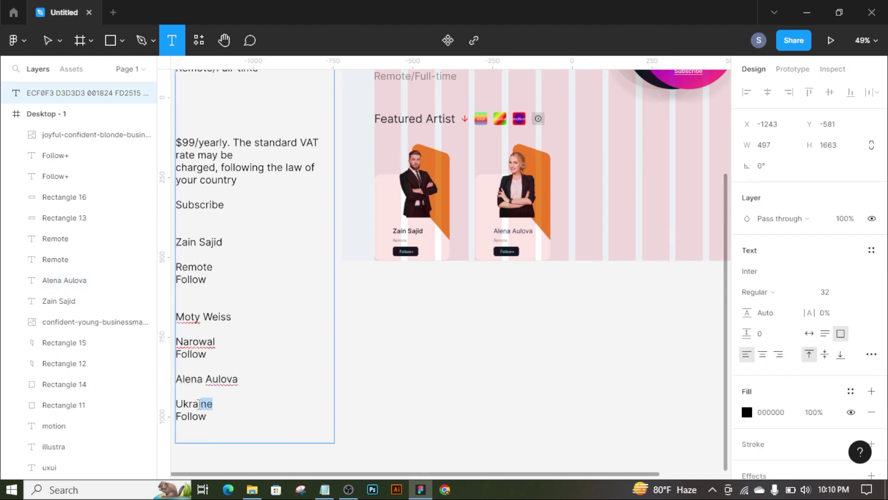
left_click(506, 240)
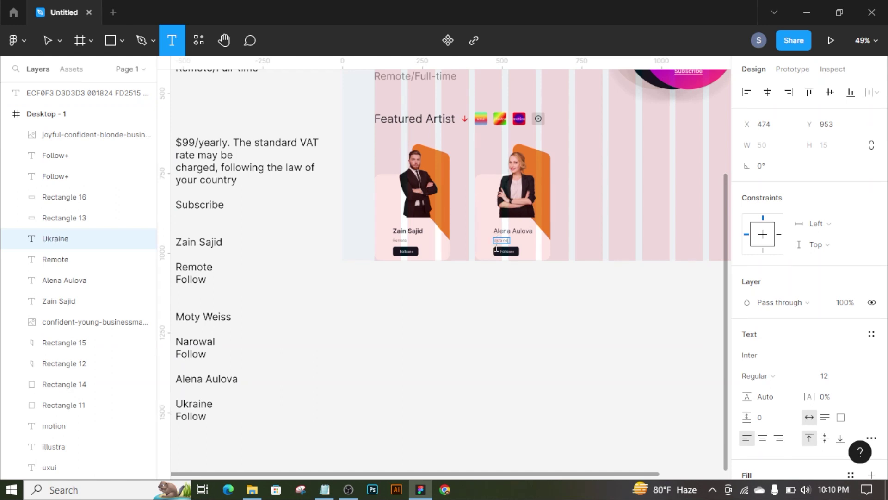
scroll(611, 293, "up", 3)
mouse_move(400, 411)
left_mouse_down()
mouse_move(495, 249)
mouse_move(655, 249)
left_mouse_up()
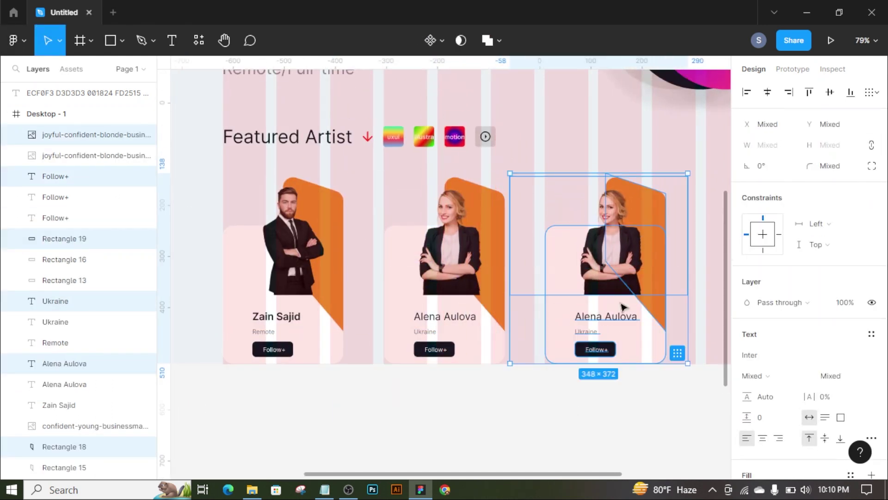
- Duplicate the second card to the right and swap its portrait for the young businessman photo
left_click(580, 419)
left_click_drag(580, 419, 452, 441)
left_click(483, 278)
key("Delete")
left_click(252, 490)
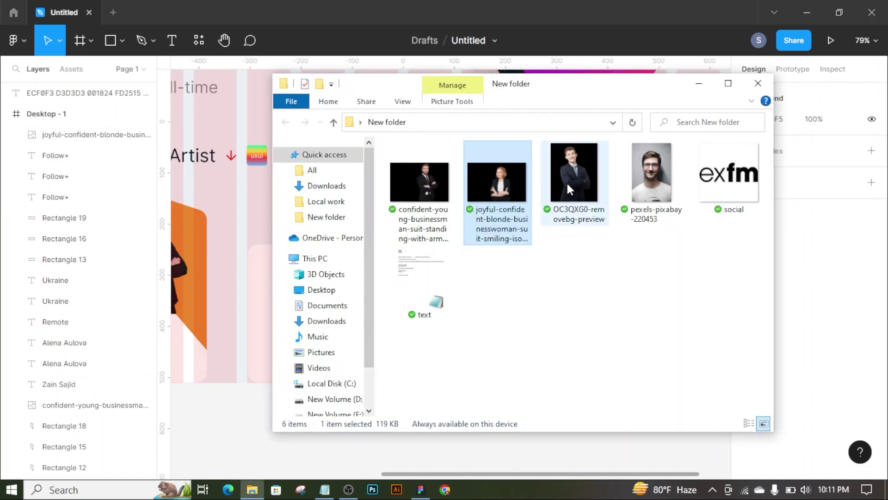
mouse_move(576, 178)
left_mouse_down()
mouse_move(254, 379)
mouse_move(485, 253)
left_mouse_up()
left_click_drag(595, 269, 525, 269)
left_click_drag(481, 250, 481, 261)
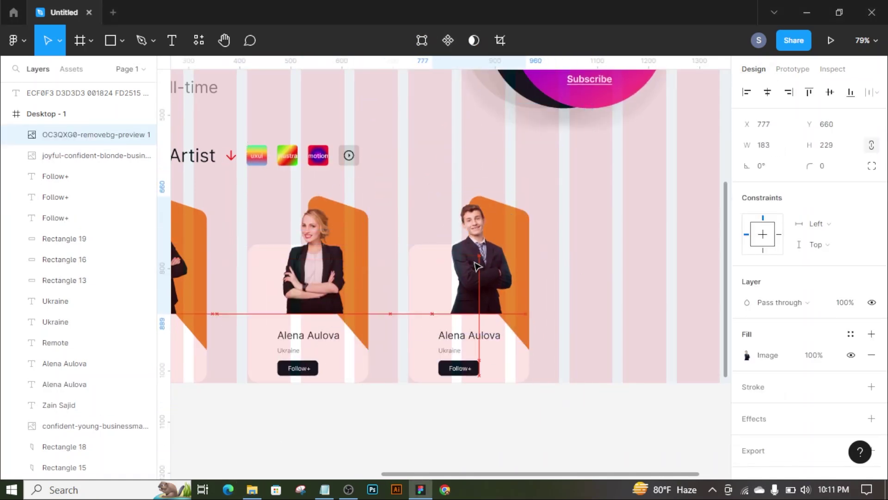
left_click(555, 425)
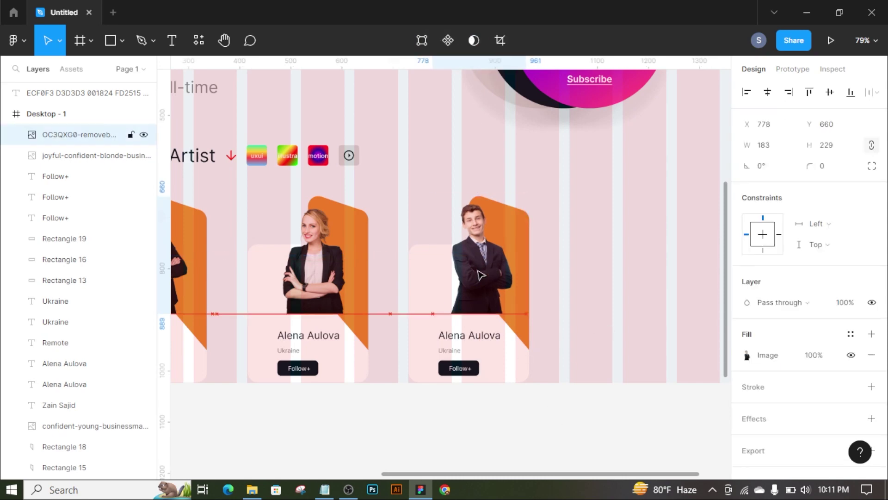
scroll(465, 425, "down", 3)
left_click(125, 92)
double_click(269, 288)
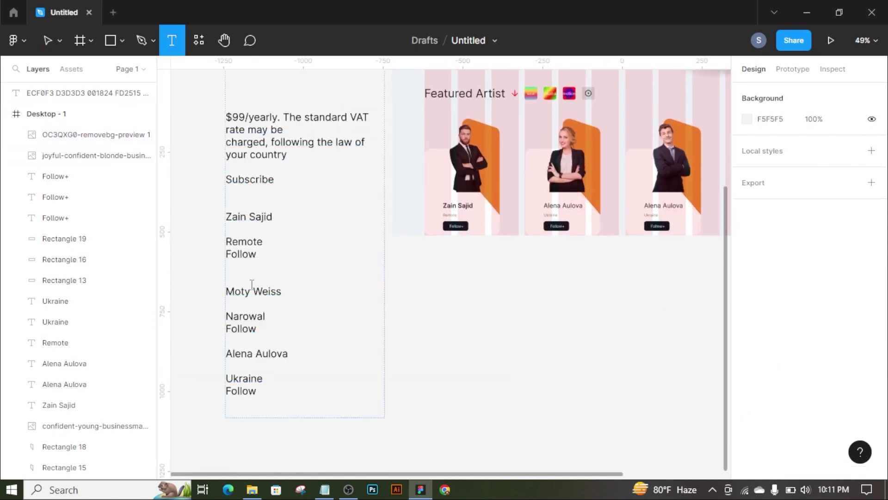
left_click(678, 207)
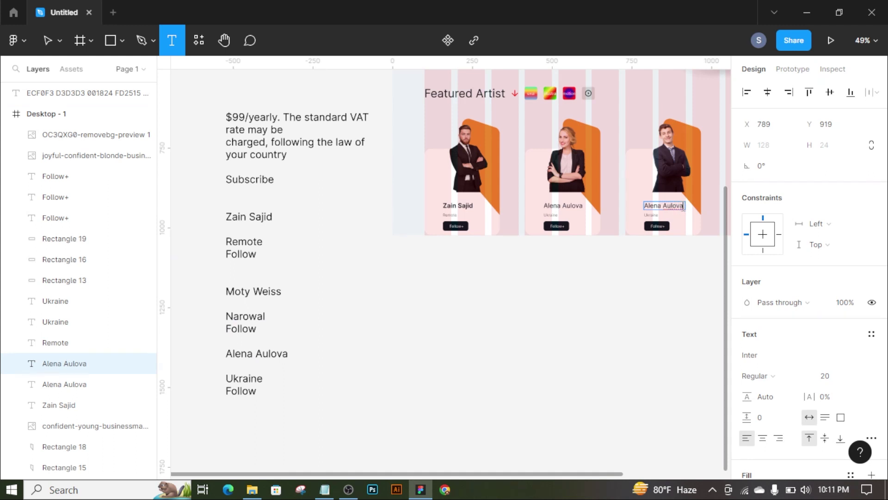
left_click(254, 317)
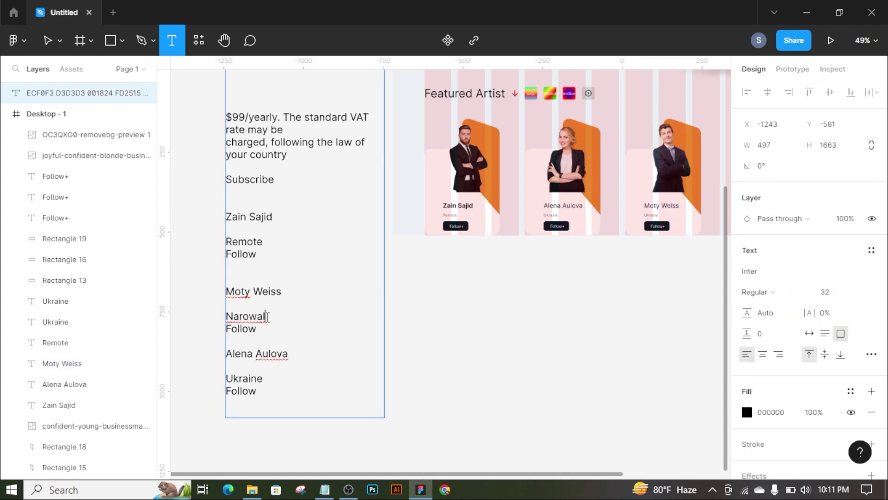
left_click(655, 216)
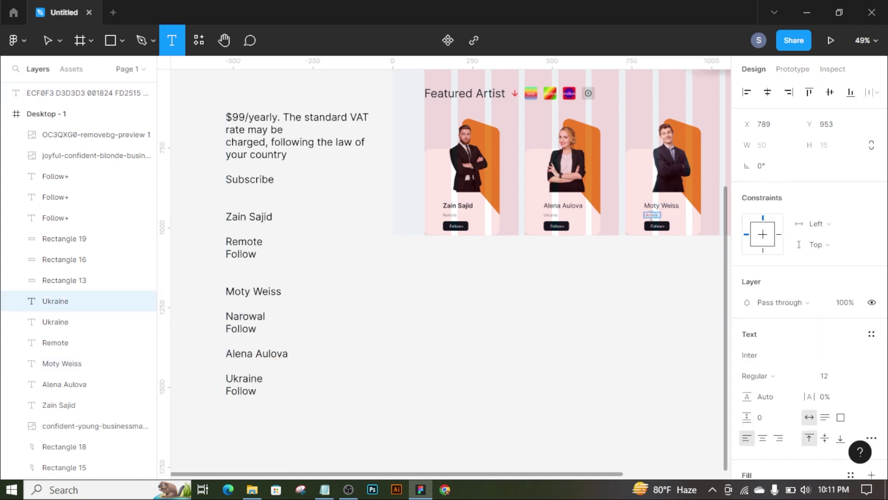
key("Escape")
scroll(595, 376, "right", 5)
scroll(595, 375, "up", 2)
- Fill the orange shape behind Alena with purple 8F00FF
left_click(526, 419)
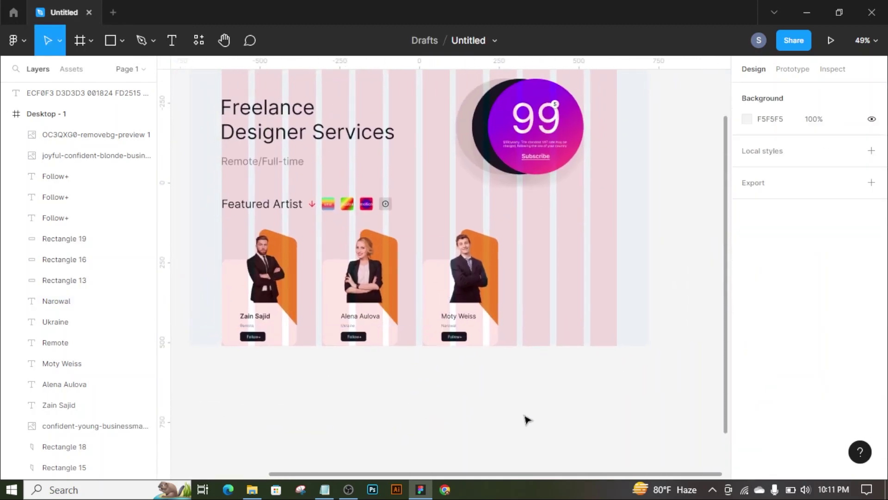
scroll(613, 386, "up", 1)
scroll(524, 431, "up", 1)
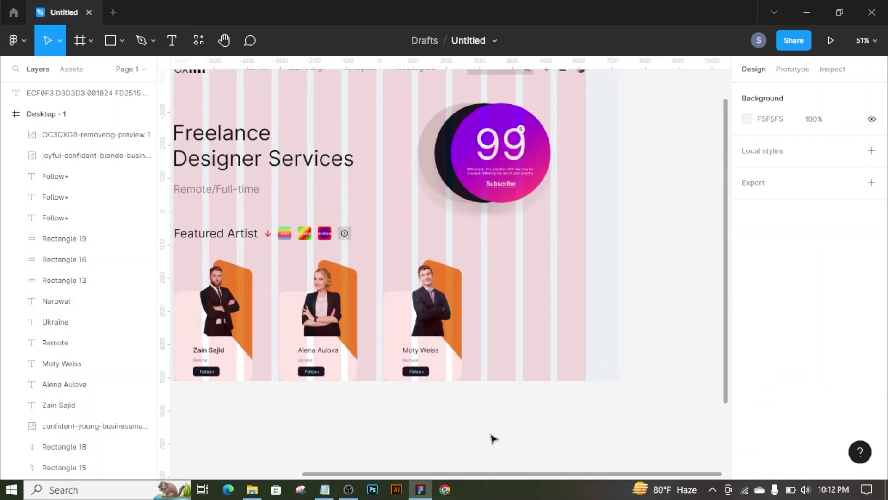
left_click(349, 319)
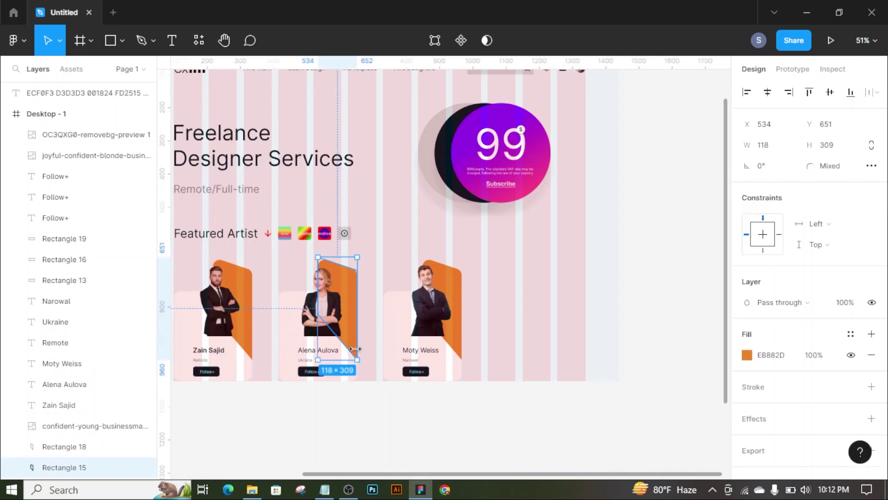
left_click(746, 354)
type("8F00FF")
key("Return")
key("Escape")
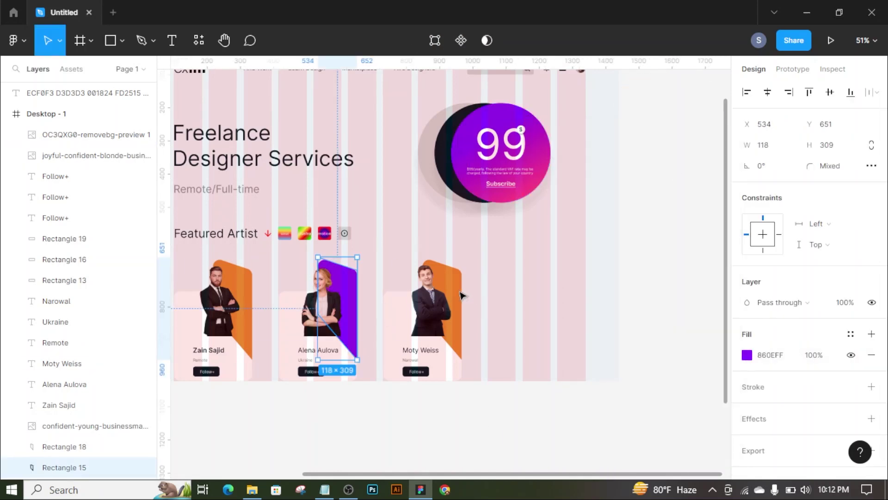
- Recolour the orange shape behind Moty by sampling the red palette swatch
left_click(454, 319)
left_click(746, 355)
left_click(594, 334)
scroll(410, 321, "up", 2)
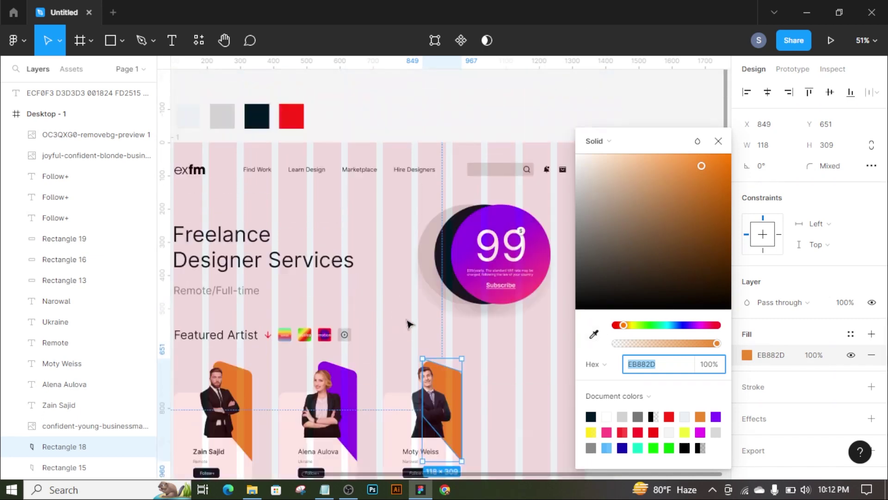
left_click(291, 116)
left_click(687, 167)
scroll(690, 209, "down", 3)
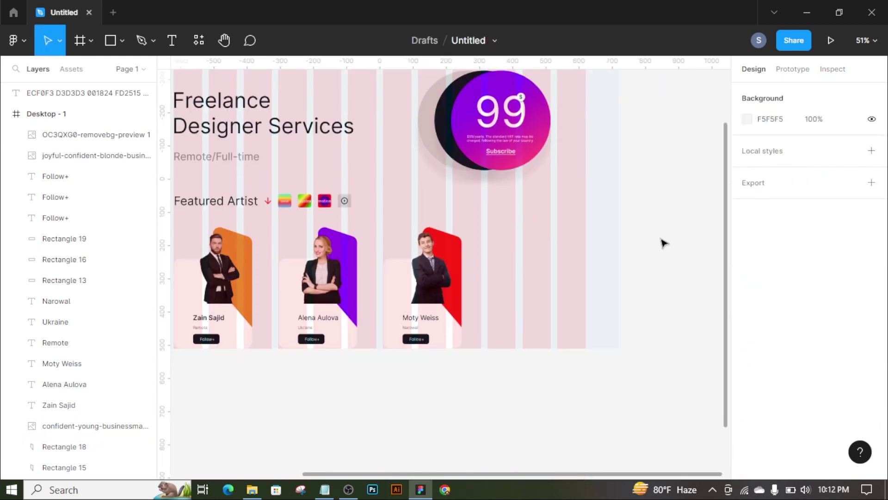
left_click(451, 305)
left_click(747, 355)
- Shift the hue of Moty's red backdrop toward crimson
left_click_drag(619, 326, 715, 330)
left_click(574, 386)
scroll(636, 258, "up", 3)
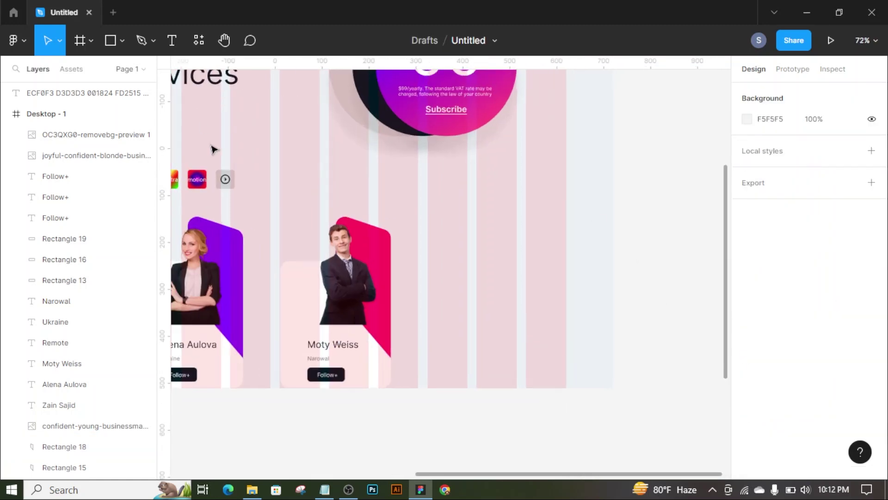
- Draw a tall 85-wide bar right of the cards with corner radius 10 and light grey fill
left_click(127, 41)
mouse_move(526, 191)
left_mouse_down()
mouse_move(568, 286)
mouse_move(567, 277)
left_mouse_up()
left_click(830, 171)
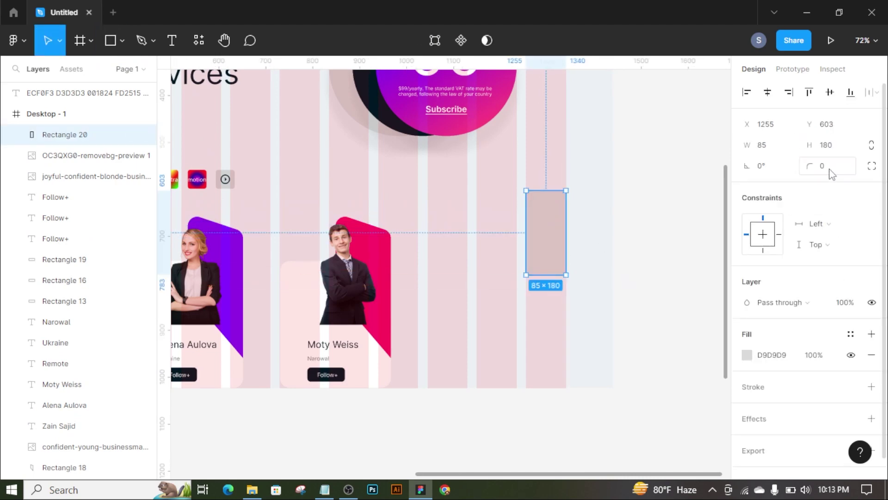
type("10")
scroll(672, 212, "down", 3, "ctrl")
scroll(672, 212, "up", 3)
left_click(747, 355)
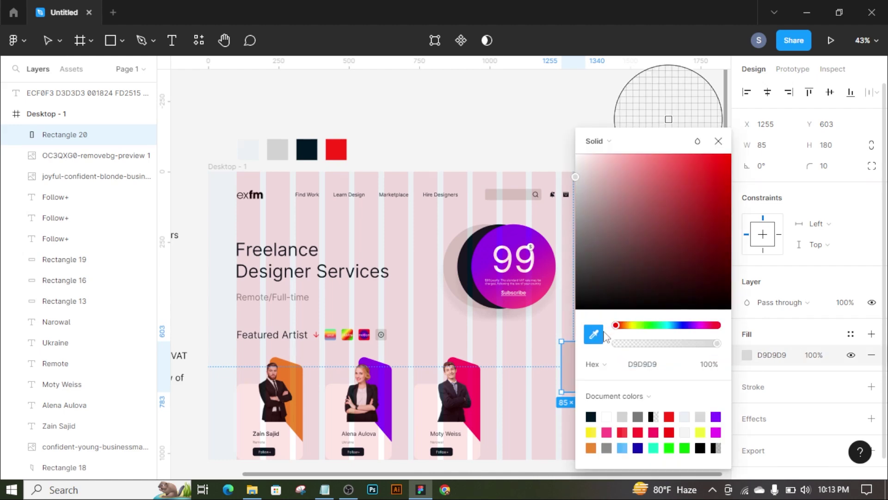
left_click(666, 95)
key("Escape")
scroll(582, 356, "up", 3, "ctrl")
key("Escape")
scroll(658, 351, "up", 3, "ctrl")
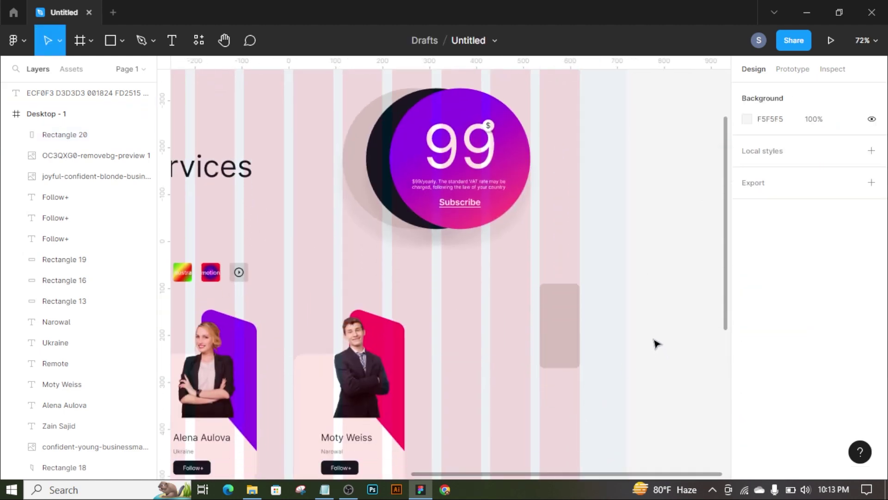
scroll(601, 356, "up", 2, "ctrl")
- Duplicate the grey bar and shrink the copy to a square-cornered thin strip at its base
left_click(539, 359)
key("ctrl+d")
left_click_drag(544, 239, 544, 356)
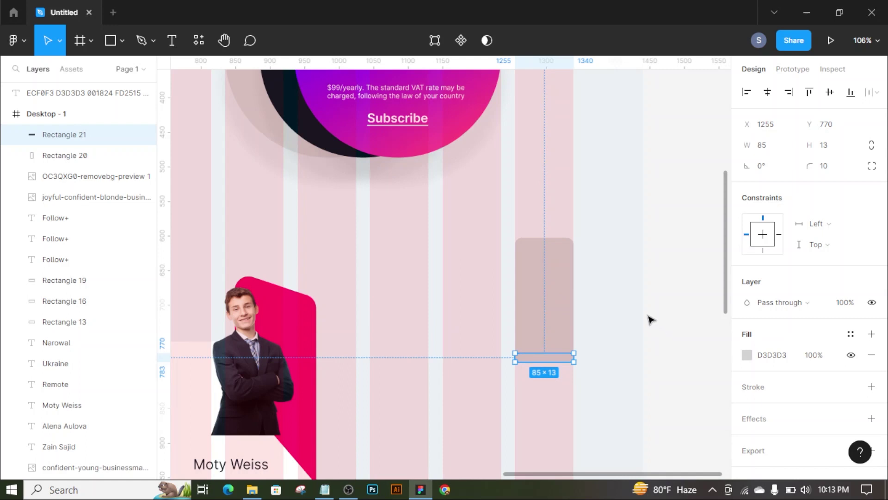
left_click(822, 166)
type("0")
key("Return")
left_click(656, 301)
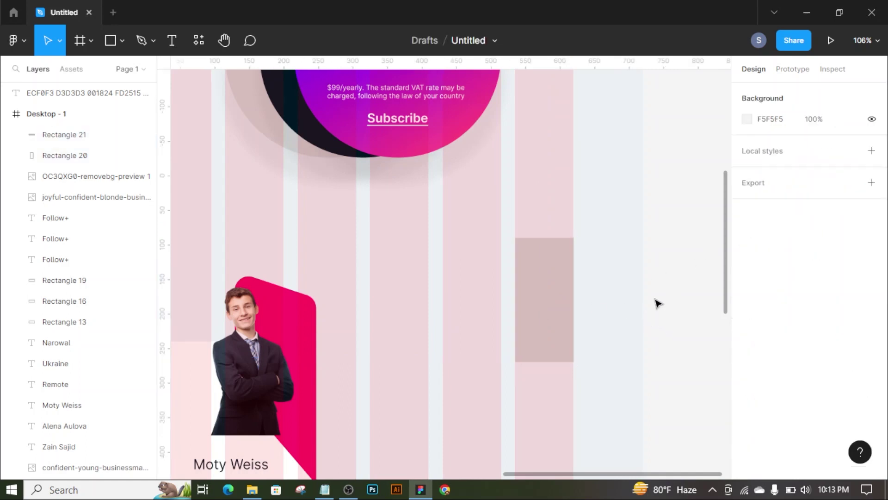
key("ctrl+z")
key("Escape")
- Fill the thin strip at the bar's base with the sampled red swatch
left_click_drag(597, 357, 537, 358)
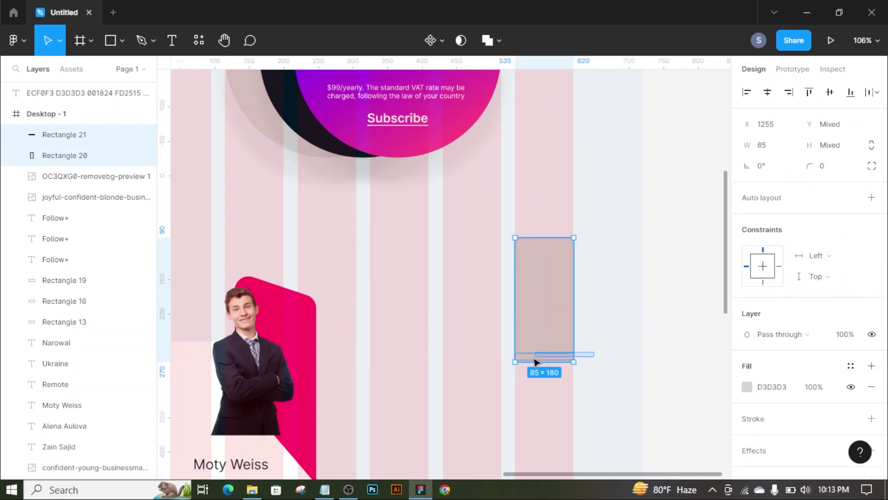
key("shift+1")
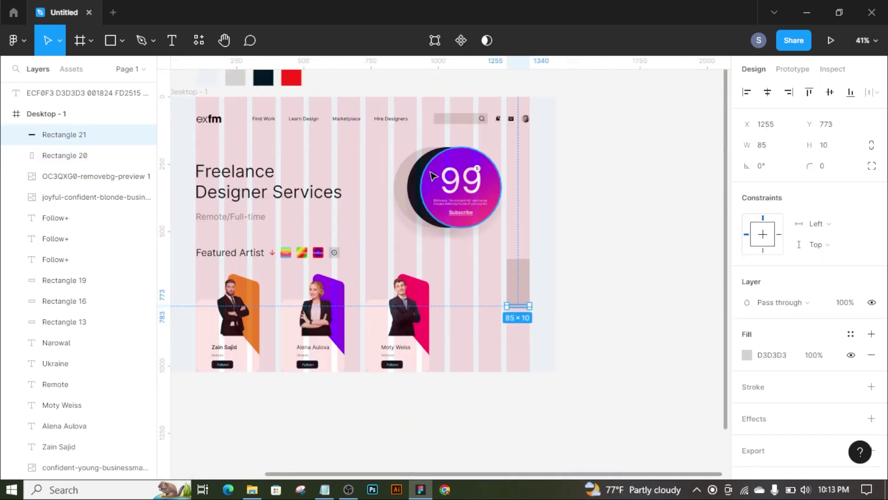
left_click(746, 355)
left_click(594, 334)
left_click(291, 78)
scroll(615, 103, "up", 5)
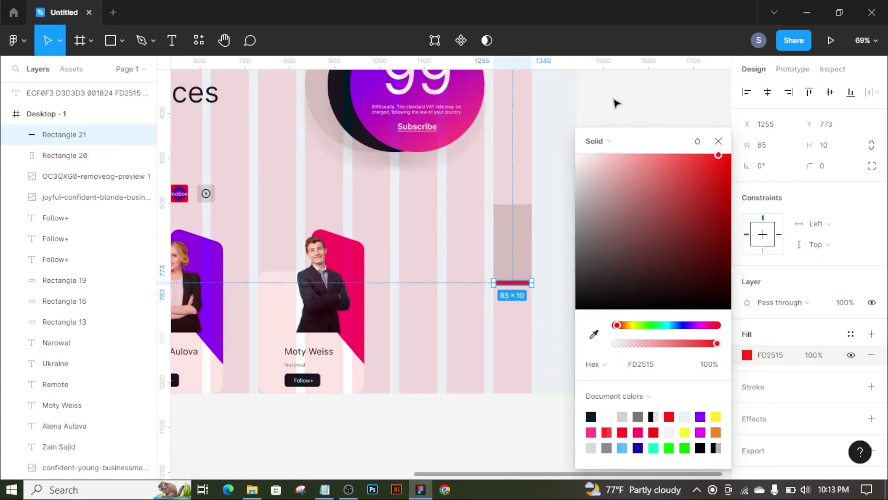
left_click(601, 261)
scroll(605, 185, "up", 1)
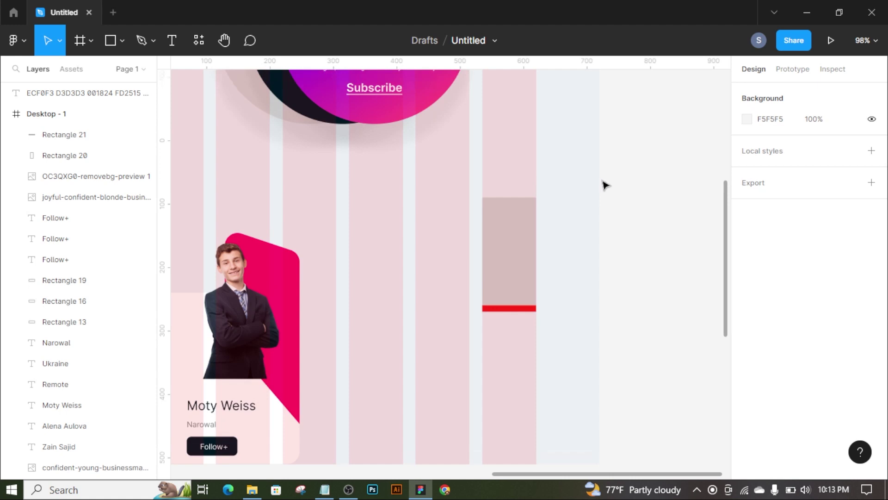
- Launch the Iconify plugin and import a bold Facebook logo icon
left_click(209, 41)
left_click(370, 158)
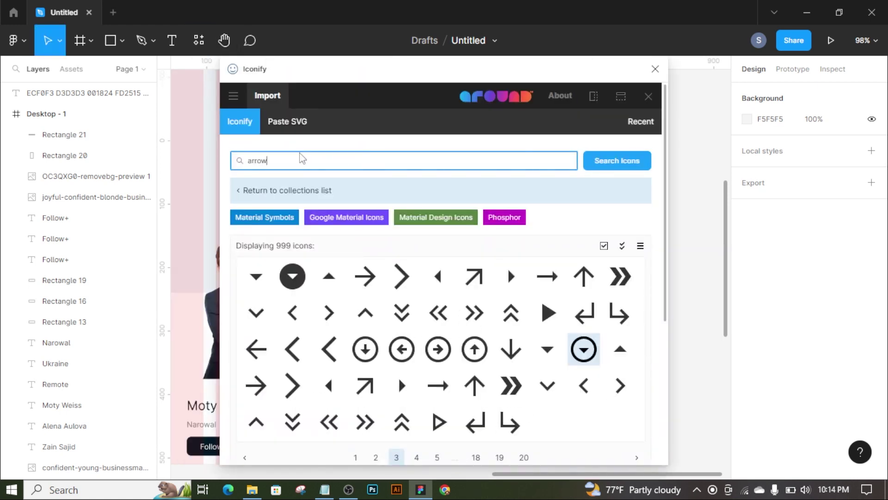
type("facebook")
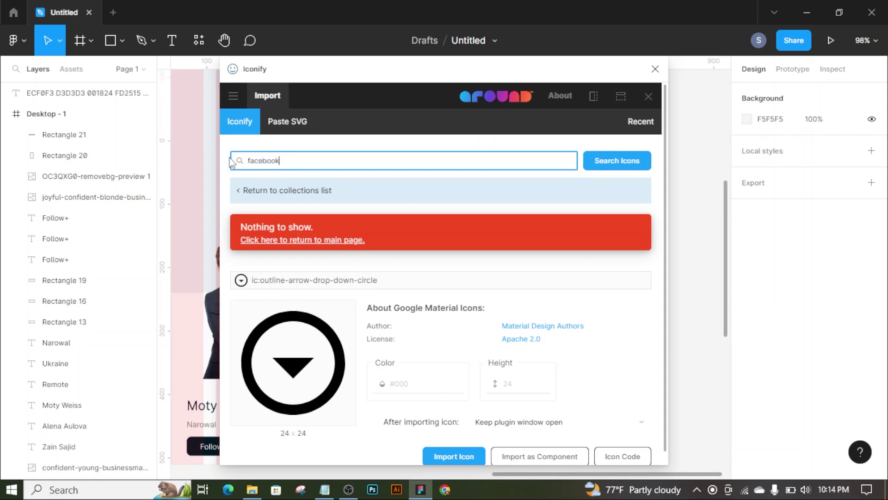
key("Return")
scroll(466, 341, "down", 1)
left_click(620, 350)
scroll(597, 232, "down", 5)
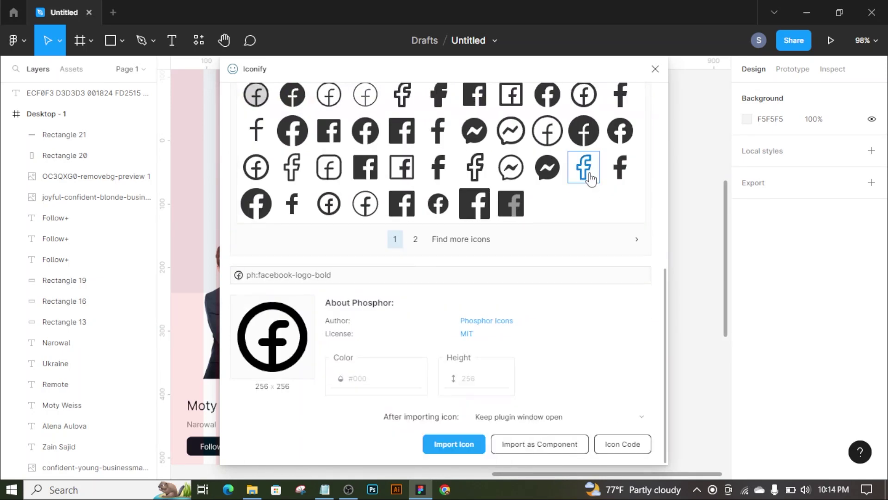
scroll(414, 216, "up", 1)
scroll(413, 216, "down", 1)
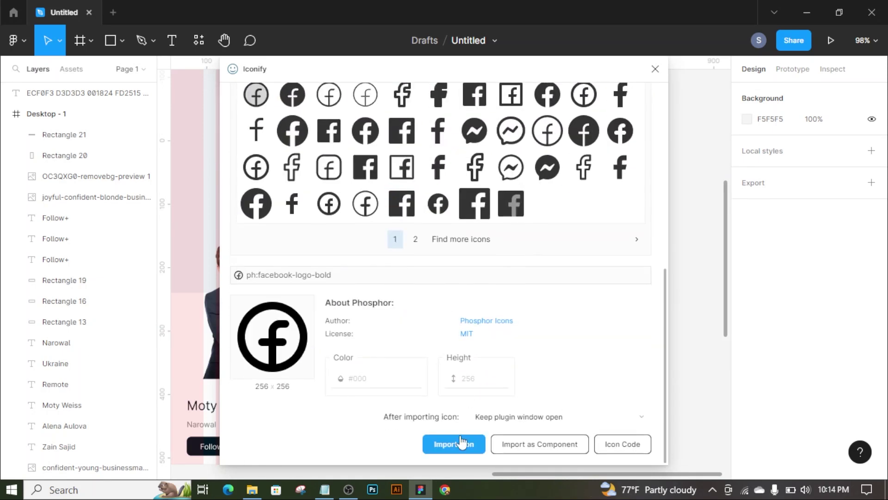
left_click(452, 445)
- Search Iconify for Instagram and import an Instagram icon
triple_click(236, 131)
type("instag")
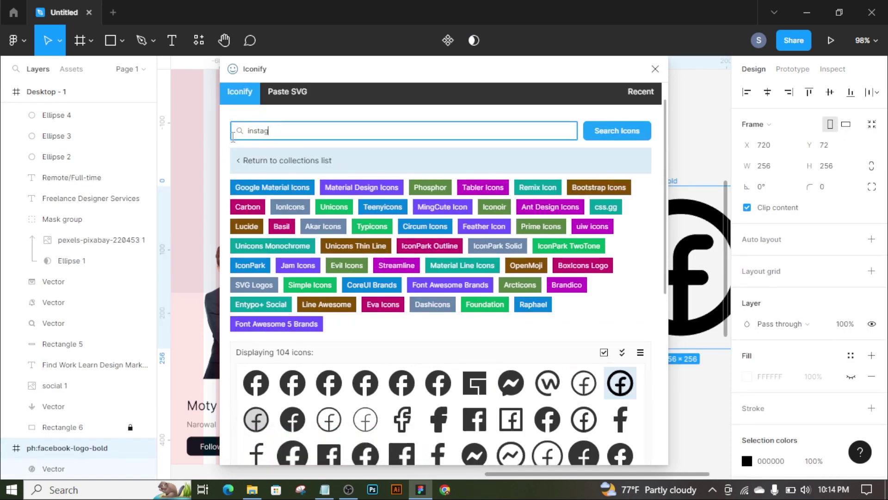
key("Return")
scroll(439, 301, "down", 3)
left_click(473, 324)
scroll(473, 324, "down", 3)
left_click(372, 413)
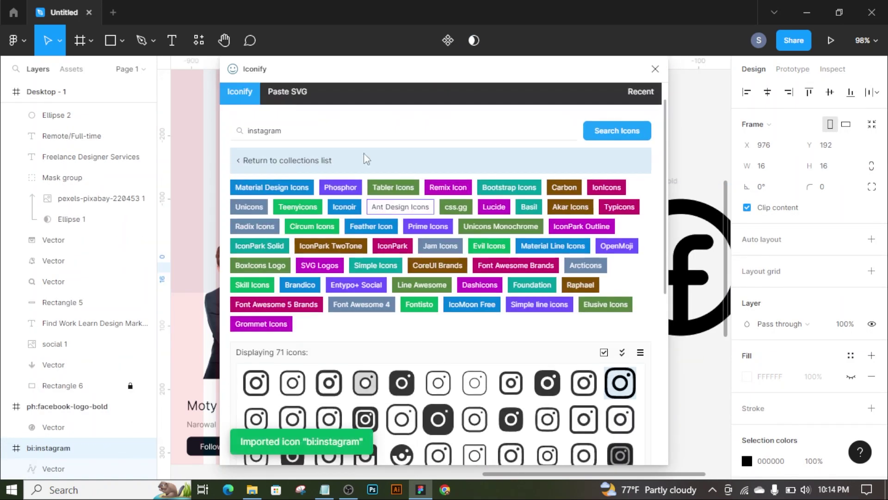
- Search Iconify for Twitter and import a Twitter bird icon
triple_click(250, 132)
type("twi")
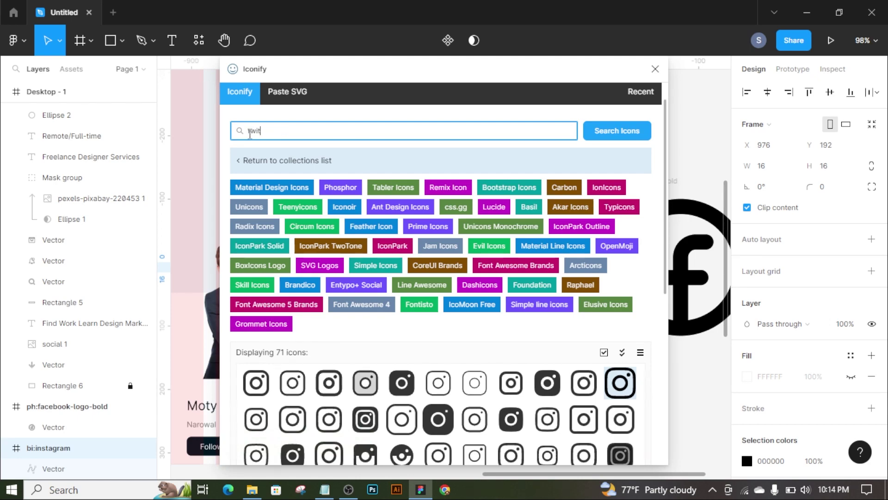
type("ter")
key("Return")
scroll(440, 301, "down", 3)
left_click(547, 349)
scroll(547, 349, "down", 3)
left_click(448, 443)
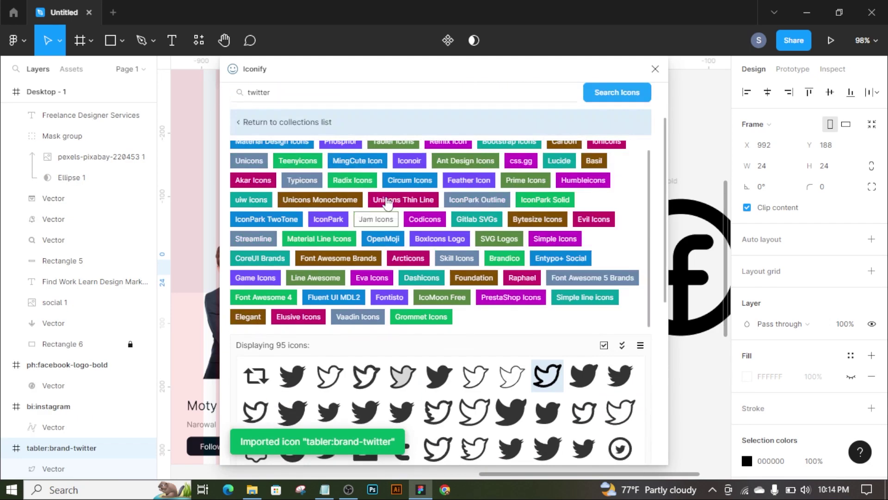
- Search Iconify for LinkedIn and import a LinkedIn icon
scroll(388, 203, "up", 3)
triple_click(259, 160)
type("linkedin")
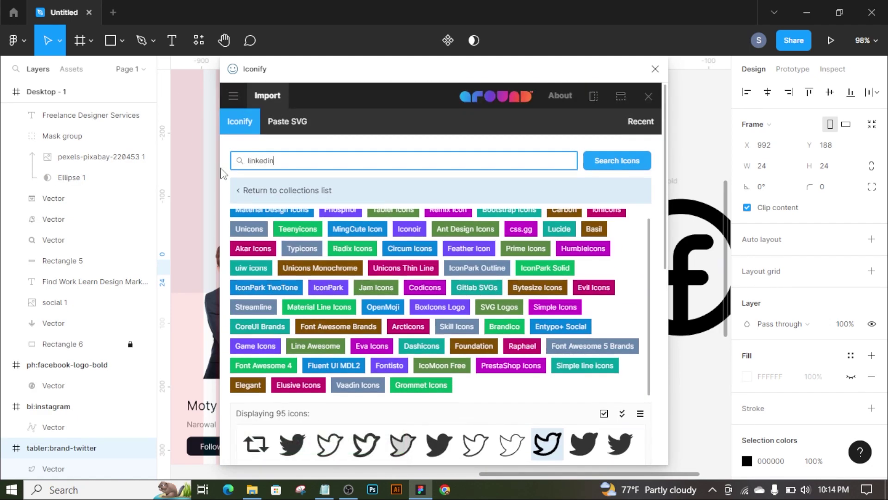
key("Return")
scroll(323, 261, "down", 5)
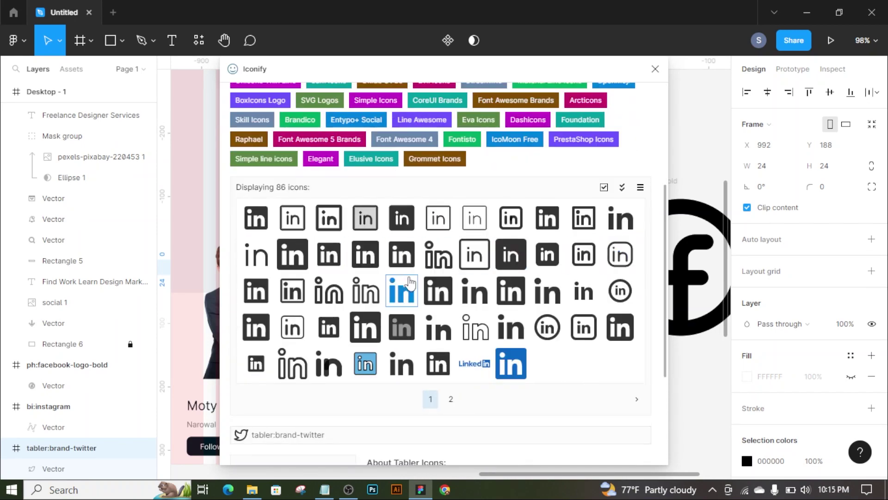
left_click(510, 217)
scroll(470, 266, "down", 5)
left_click(454, 443)
- Import a Dribbble icon from Iconify and close the plugin
scroll(404, 199, "up", 5)
left_click_drag(278, 160, 231, 169)
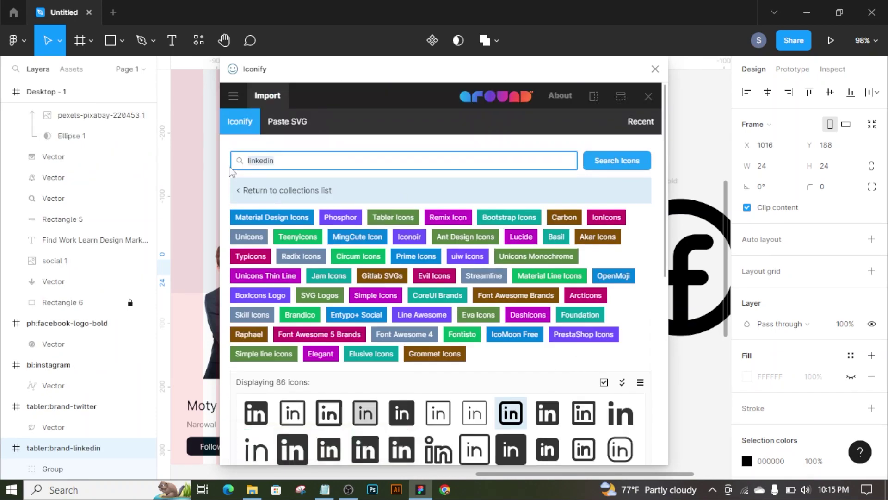
type("le")
key("Return")
scroll(439, 254, "down", 5)
left_click(583, 179)
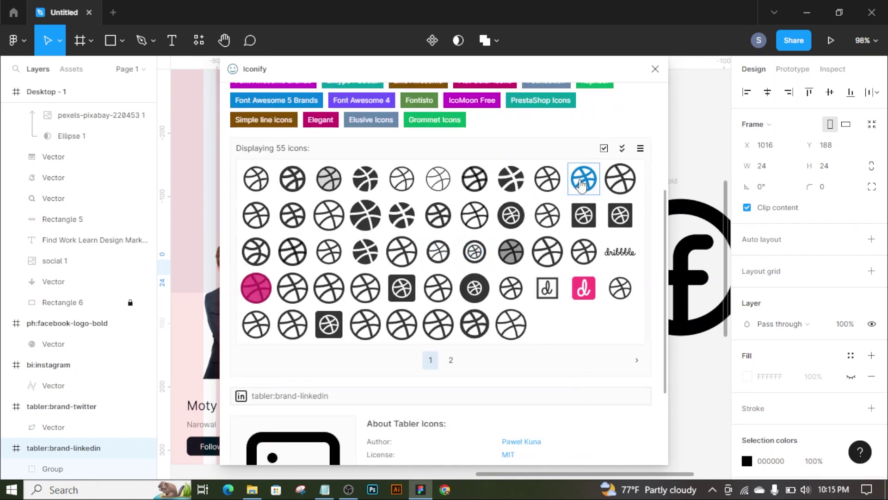
scroll(463, 278, "down", 5)
left_click(454, 444)
left_click(655, 69)
- Move the Facebook logo onto the grey panel's top at 30 px tall
scroll(601, 333, "up", 3, "ctrl")
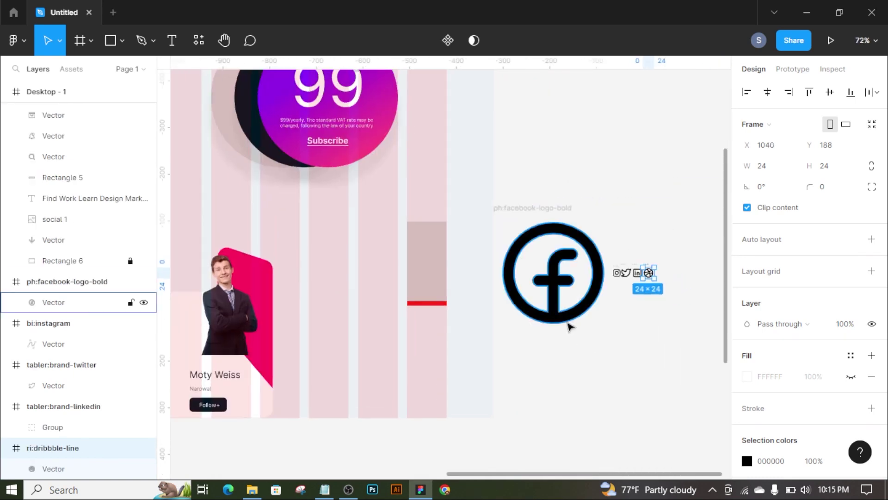
right_click(568, 322)
key("Escape")
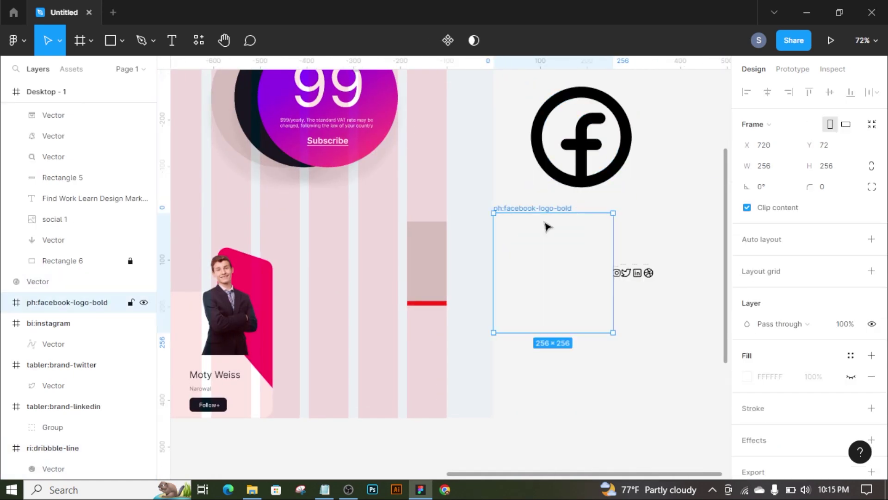
left_click_drag(532, 278, 450, 263)
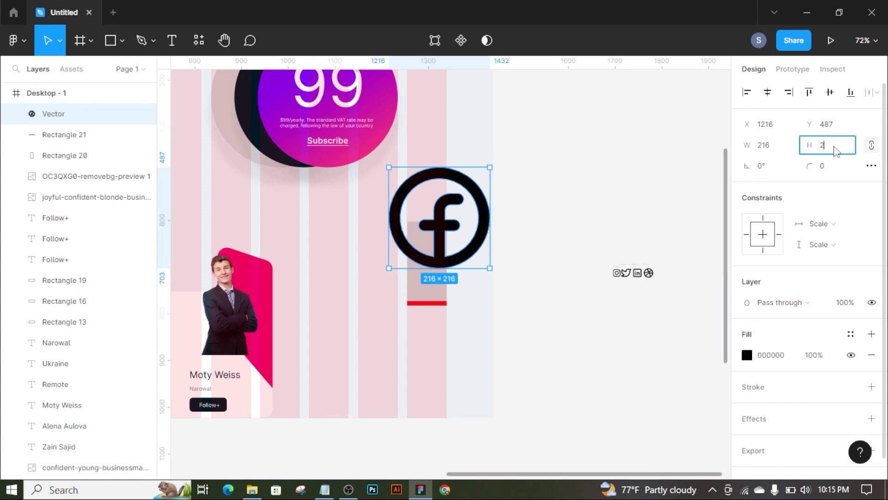
type("30")
key("Return")
scroll(440, 229, "up", 2, "ctrl")
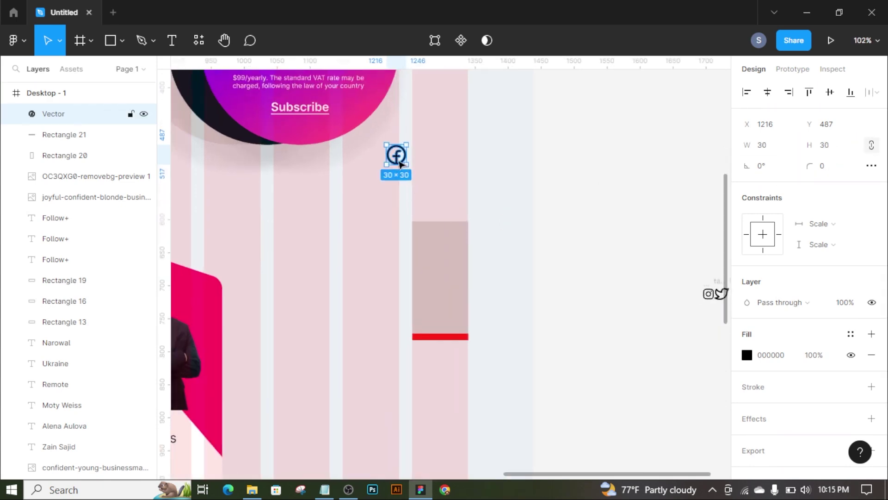
left_click_drag(397, 154, 437, 252)
left_click(633, 268)
scroll(633, 268, "down", 2, "ctrl")
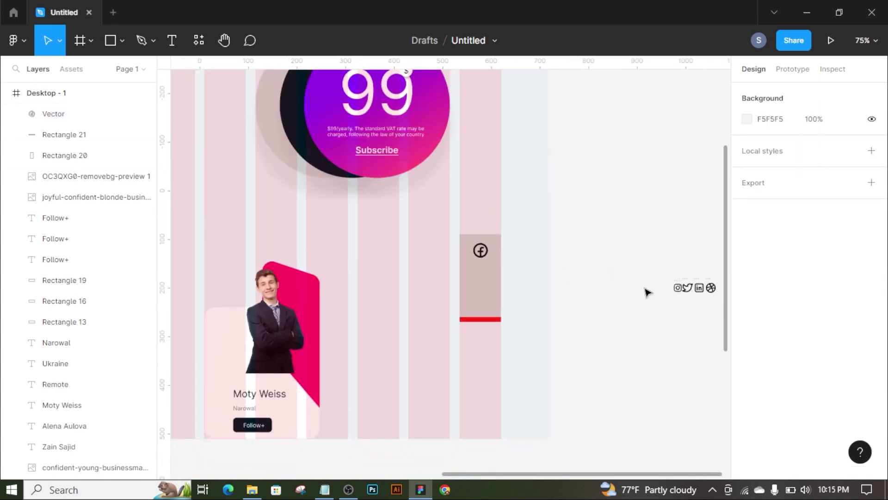
- Ungroup the Instagram icon, size it 30 px, and place it under Facebook
mouse_move(677, 287)
left_mouse_down()
mouse_move(551, 257)
mouse_move(529, 265)
left_mouse_up()
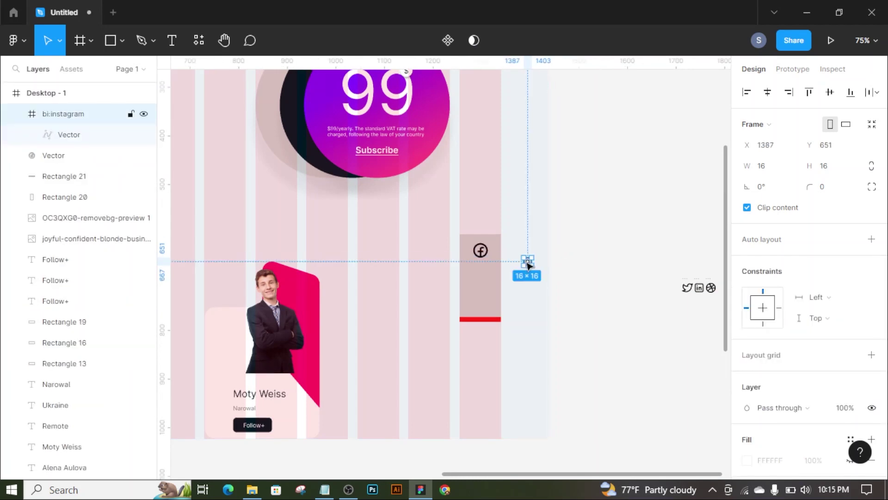
right_click(528, 265)
left_click(546, 240)
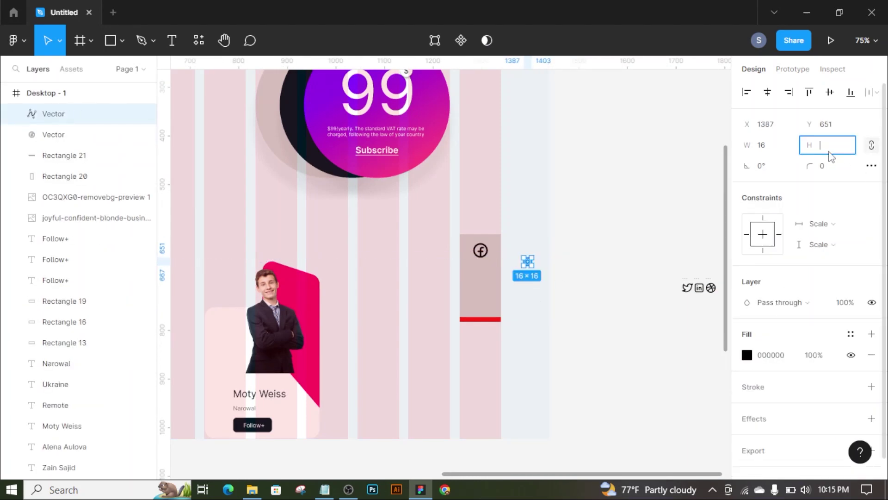
type("30")
key("Return")
left_click_drag(532, 268, 481, 274)
- Ungroup the Twitter bird and scale it to 30 px tall (37.43×30)
mouse_move(687, 287)
left_mouse_down()
mouse_move(604, 283)
mouse_move(278, 311)
left_mouse_up()
right_click(604, 282)
left_click(591, 308)
scroll(599, 291, "up", 5)
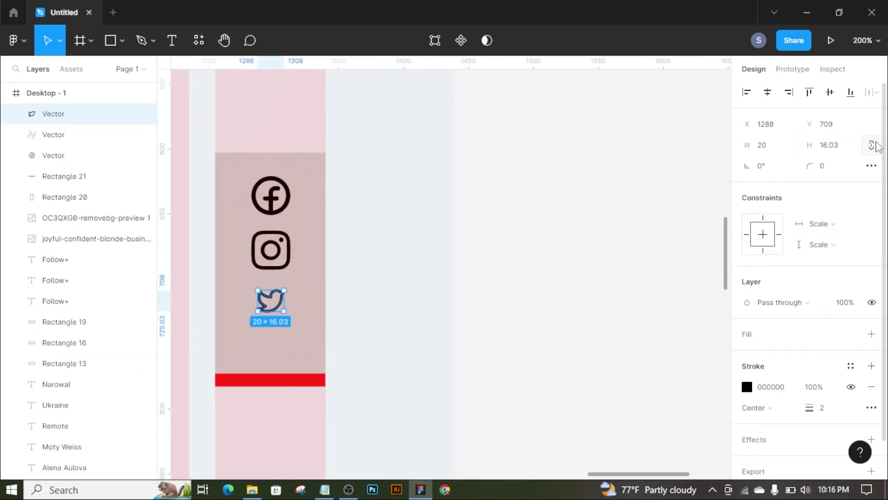
key("9")
type("0")
key("Return")
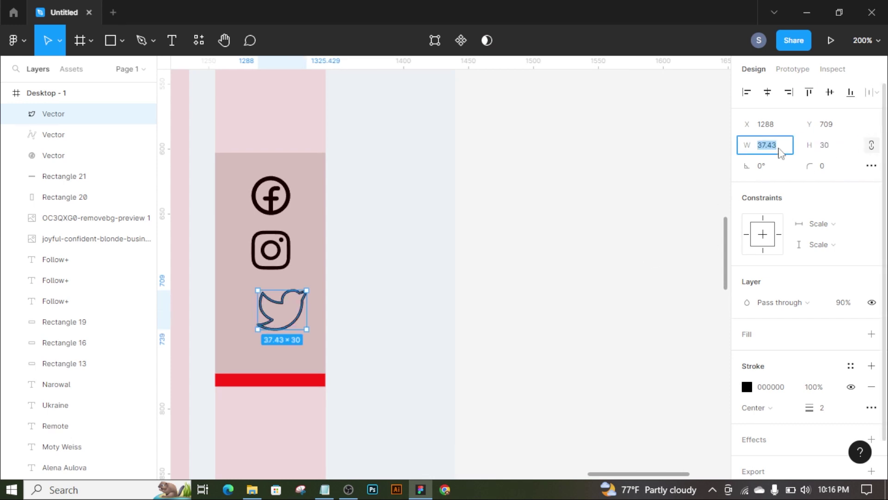
left_click(577, 210)
scroll(479, 202, "down", 5)
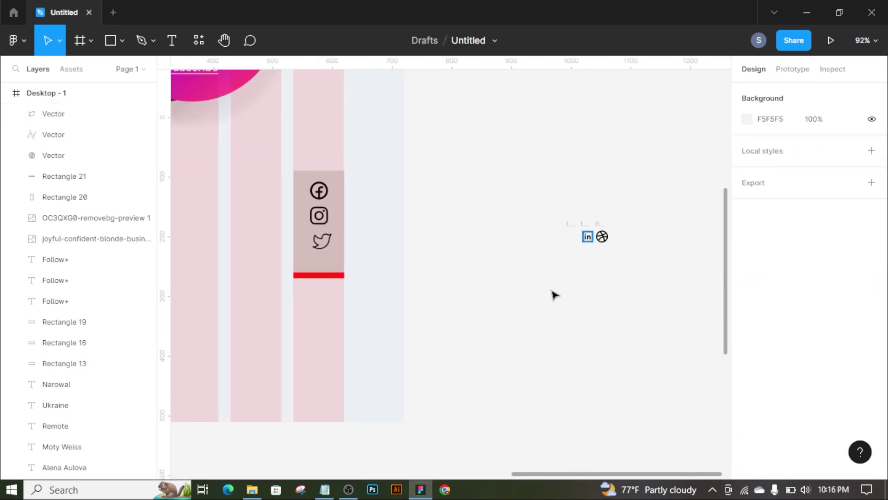
- Place the LinkedIn icon at 30×30 beneath the Twitter icon
left_click_drag(587, 237, 365, 253)
type("30")
key("Return")
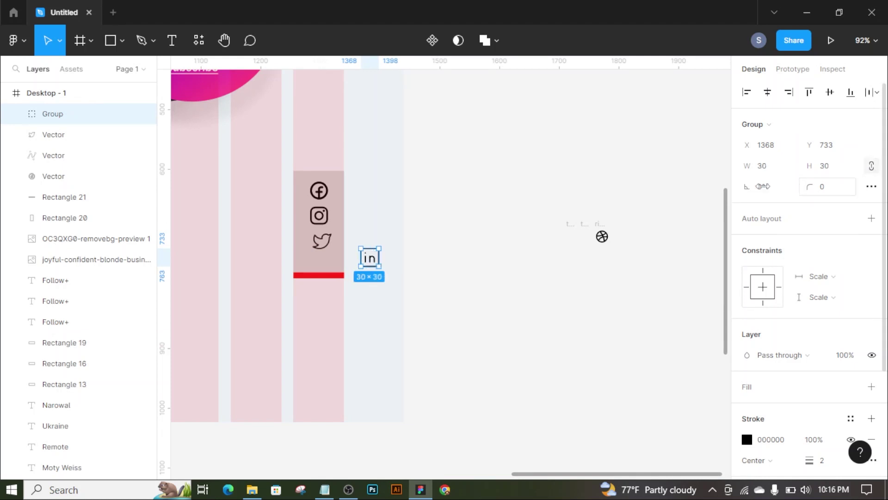
scroll(287, 277, "up", 5, "ctrl")
left_click_drag(496, 233, 366, 241)
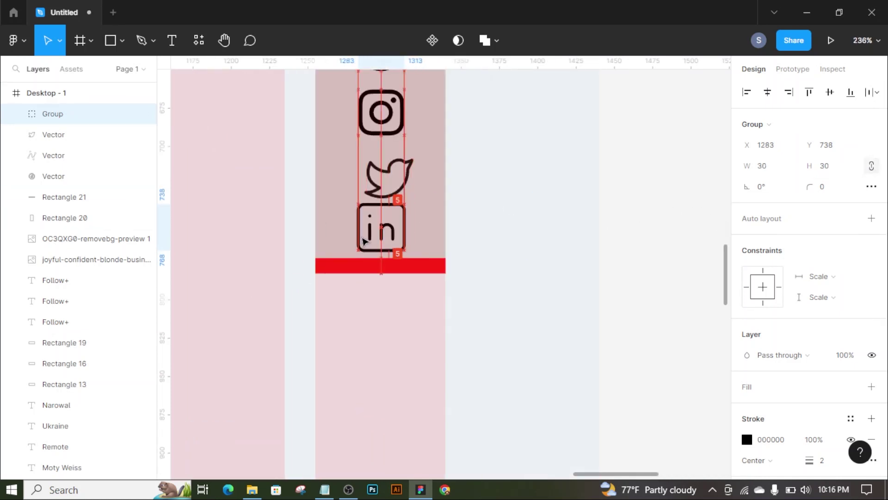
scroll(370, 241, "down", 3, "ctrl")
scroll(531, 269, "down", 2, "ctrl")
scroll(470, 243, "down", 3, "ctrl")
scroll(495, 241, "up", 4, "ctrl")
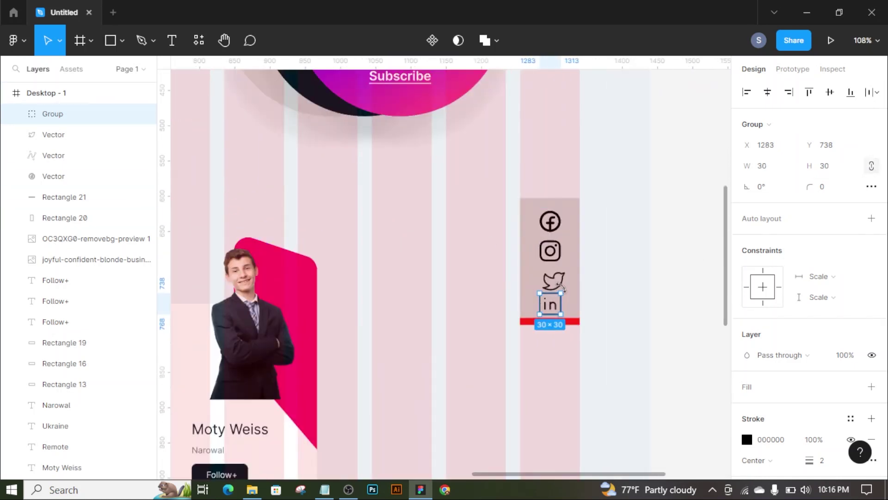
- Scale all four social icons down together proportionally
left_click(553, 280, "shift")
left_click(550, 250, "shift")
left_click(550, 221, "shift")
left_click_drag(560, 259, 537, 257)
- Narrow the grey panel to 60×140 and the red strip to 60×10
left_click(575, 275)
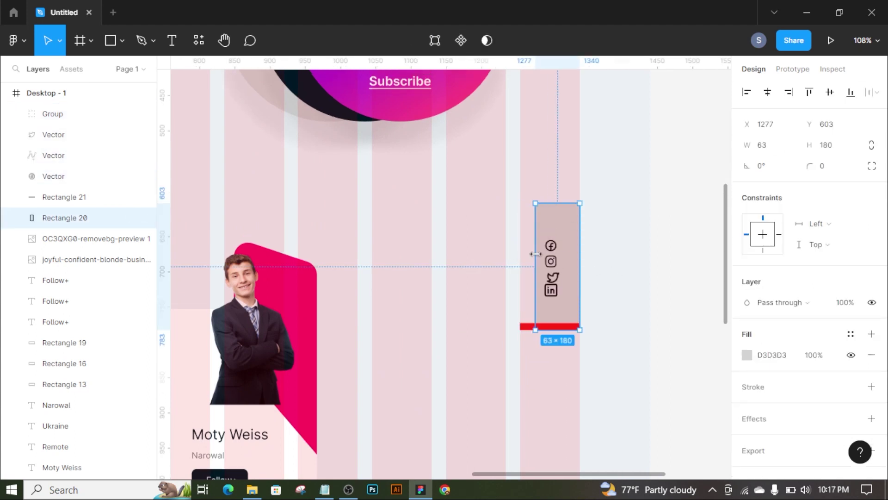
left_click(616, 256)
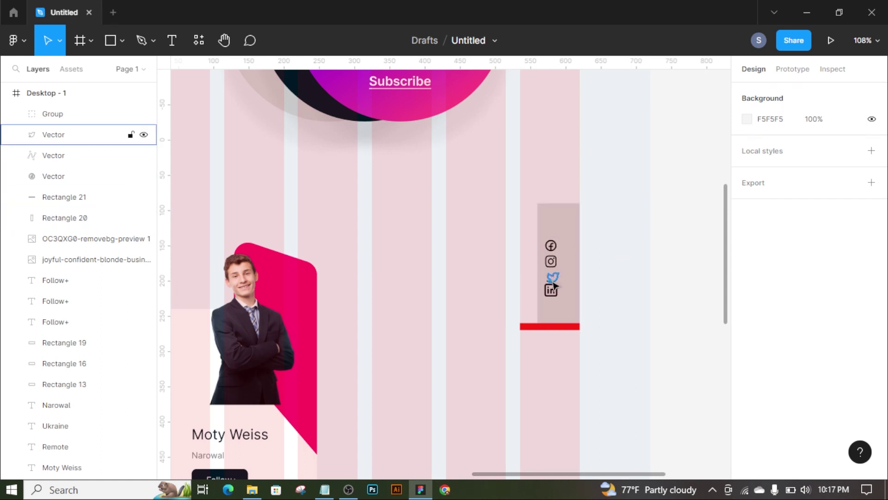
left_click(526, 327)
left_click_drag(525, 325, 537, 325)
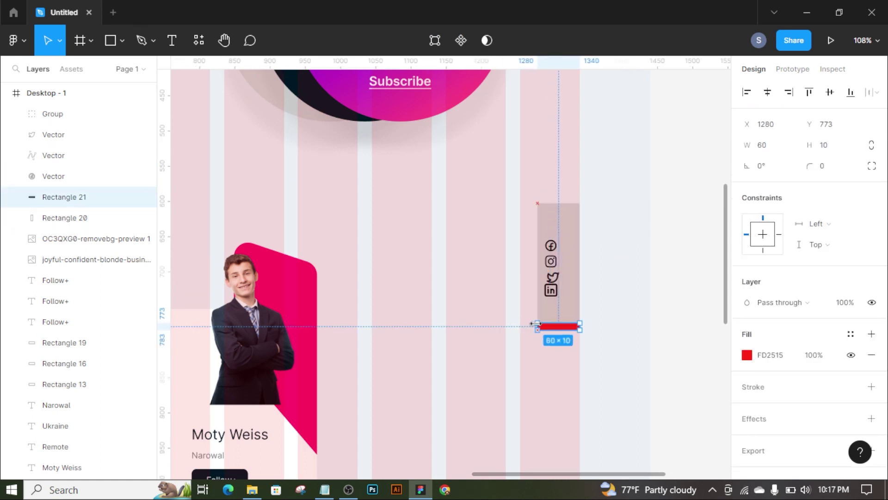
left_click(560, 223)
left_click_drag(555, 203, 550, 244)
left_click(558, 345)
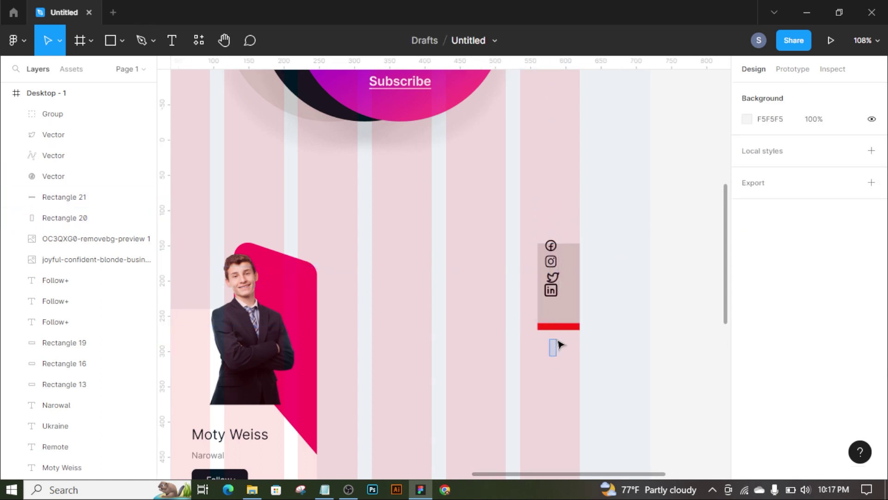
left_click(557, 319)
left_click_drag(557, 330, 556, 346)
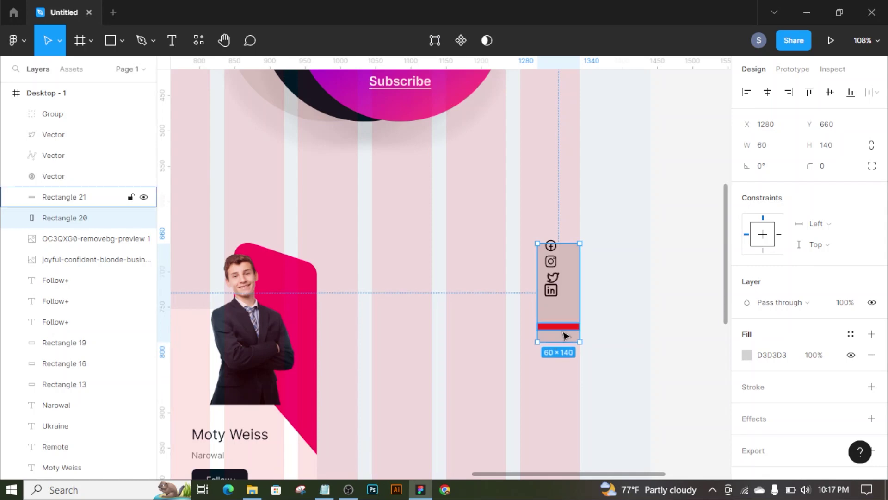
left_click(563, 332)
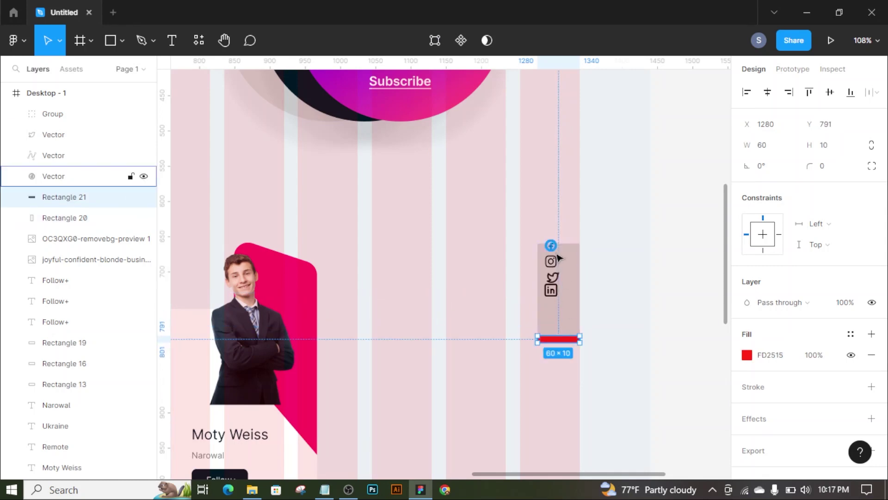
- Shift the LinkedIn, Twitter and Facebook icons lower within the panel column
left_click_drag(551, 290, 556, 318)
left_click(569, 296, "shift")
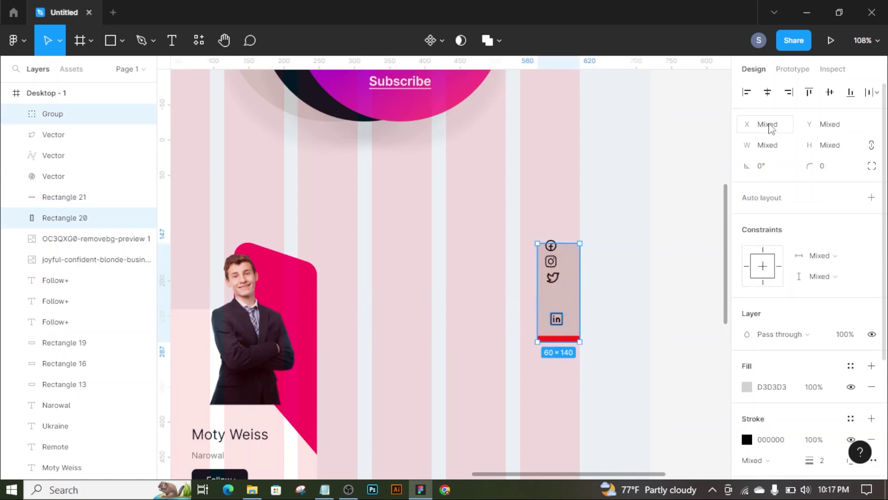
left_click(581, 290)
left_click_drag(554, 280, 561, 299)
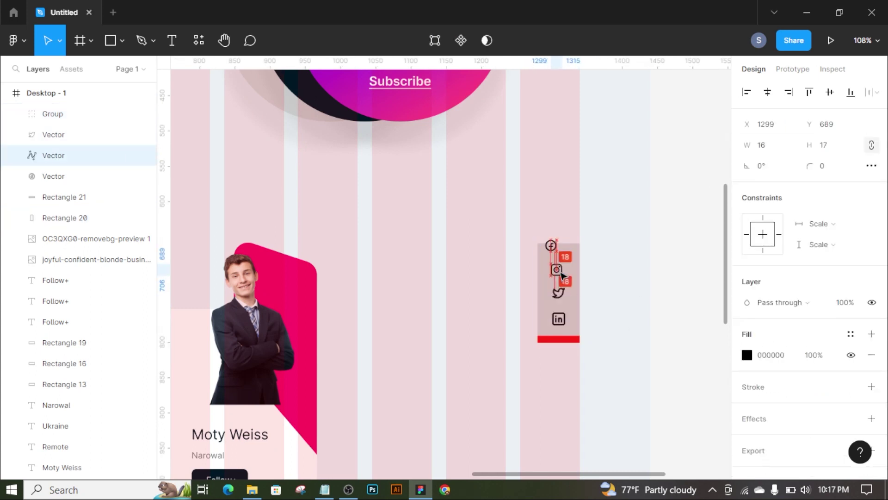
left_click_drag(551, 245, 558, 263)
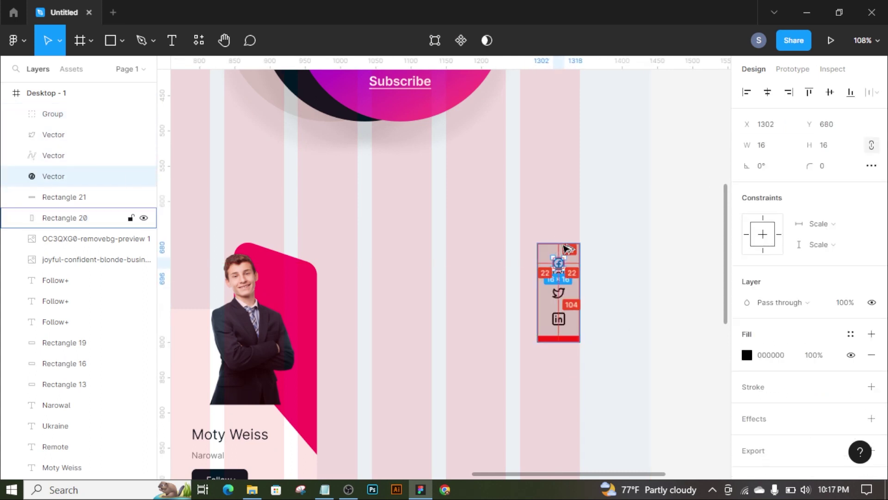
- Distribute the four social icons with even 11 px vertical spacing
scroll(568, 277, "up", 5)
left_click(545, 327, "shift")
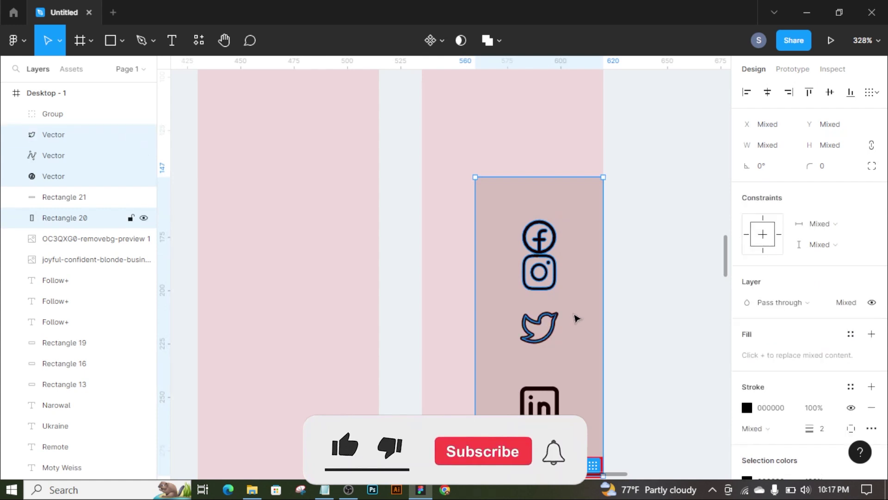
left_click(576, 318, "shift")
left_click(872, 92)
left_click(777, 148)
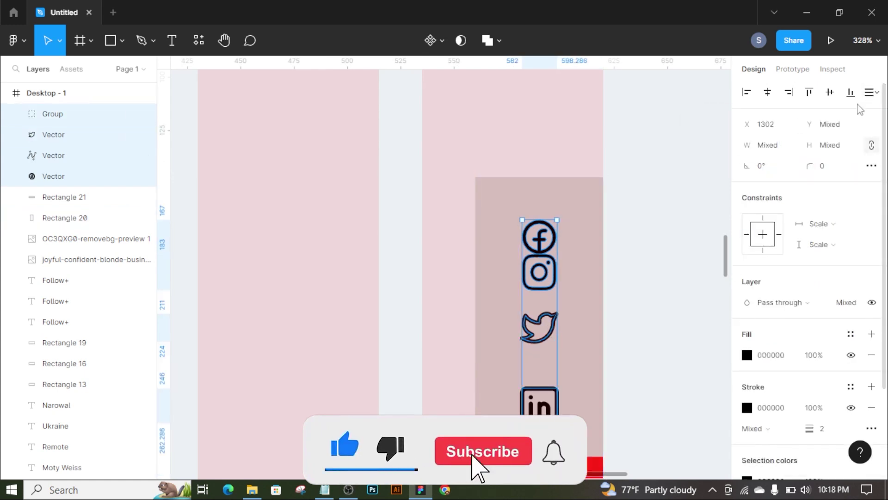
left_click(872, 92)
left_click(782, 134)
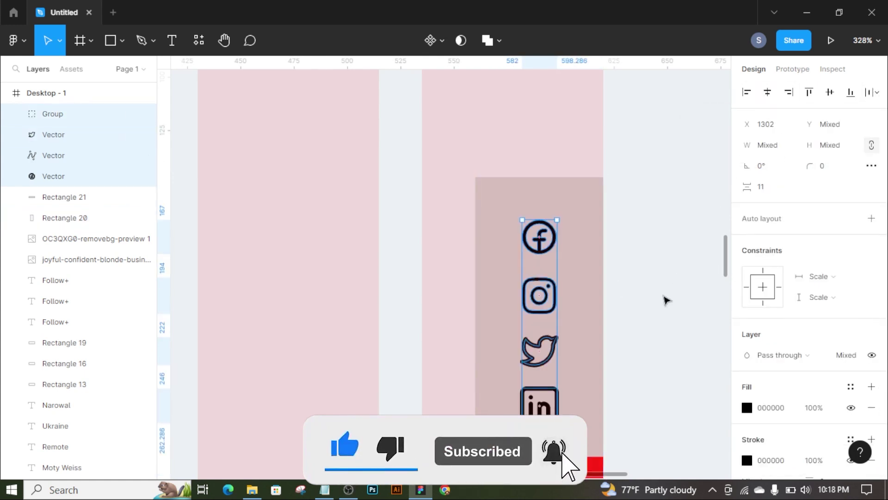
- Group the four social icons as Group 2
key("ctrl+g")
left_click(597, 306, "shift")
scroll(676, 308, "down", 3, "ctrl")
left_click(687, 314)
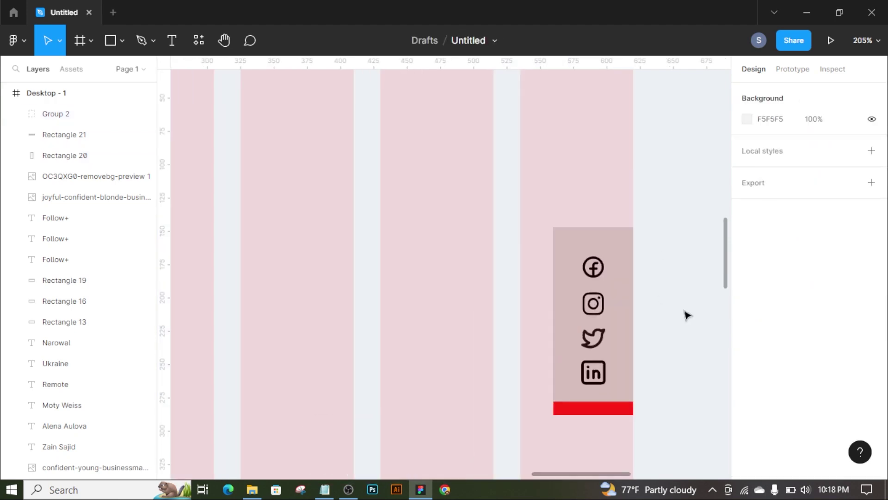
scroll(654, 232, "down", 2, "ctrl")
scroll(634, 224, "down", 2, "ctrl")
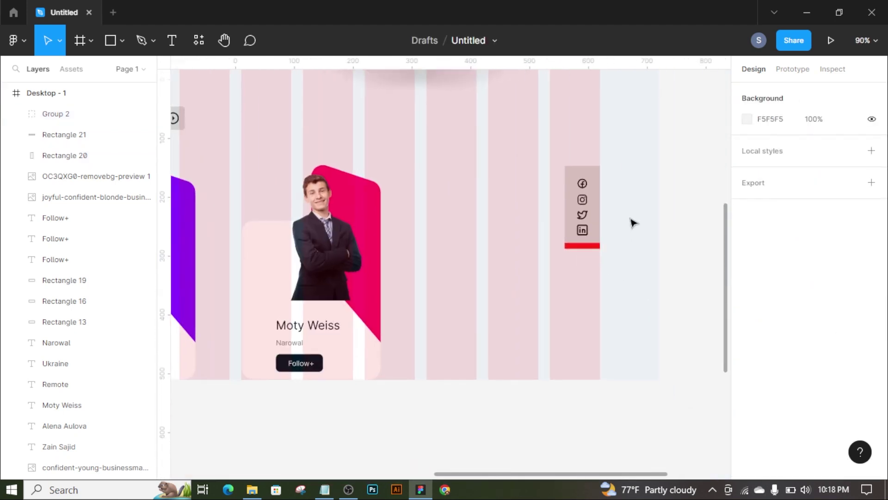
- Draw Rectangle 22 at 190×142 beneath the social icon bar
left_click(117, 50)
left_click_drag(488, 270, 600, 353)
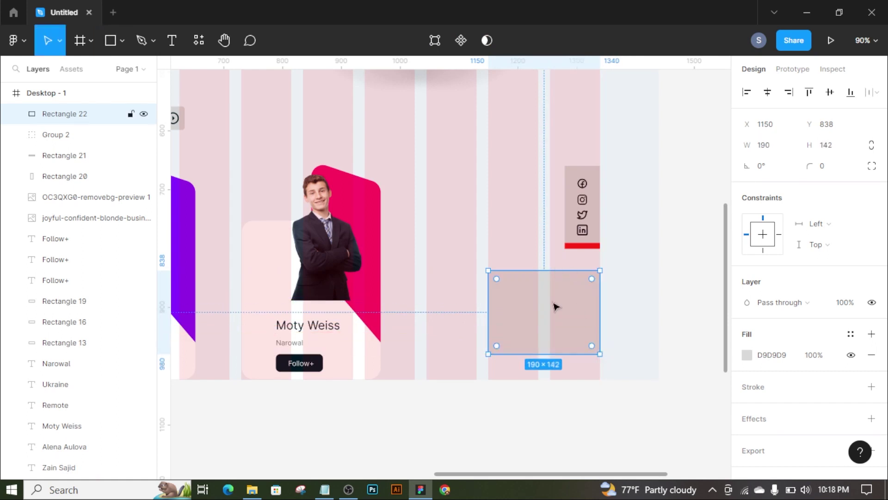
scroll(555, 306, "up", 3)
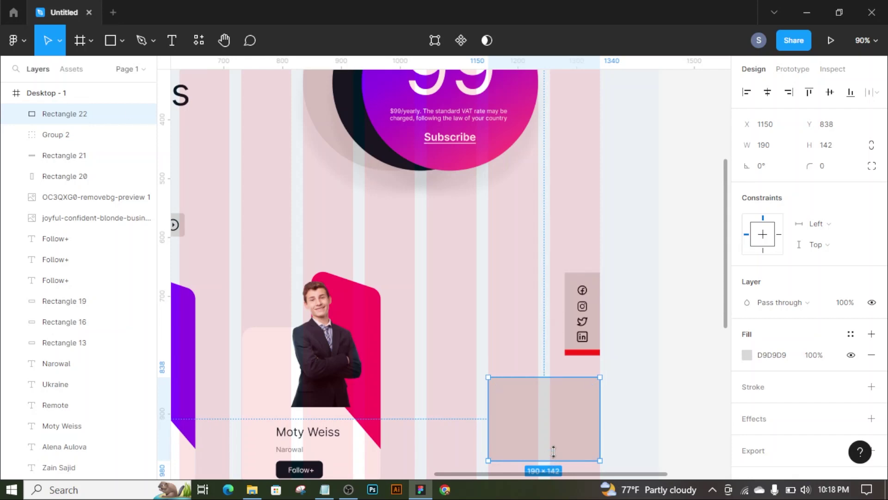
- Shrink the grey box to 155×115 and place a 'Follow us' text label inside it
left_click_drag(553, 451, 553, 436)
left_click_drag(487, 402, 508, 400)
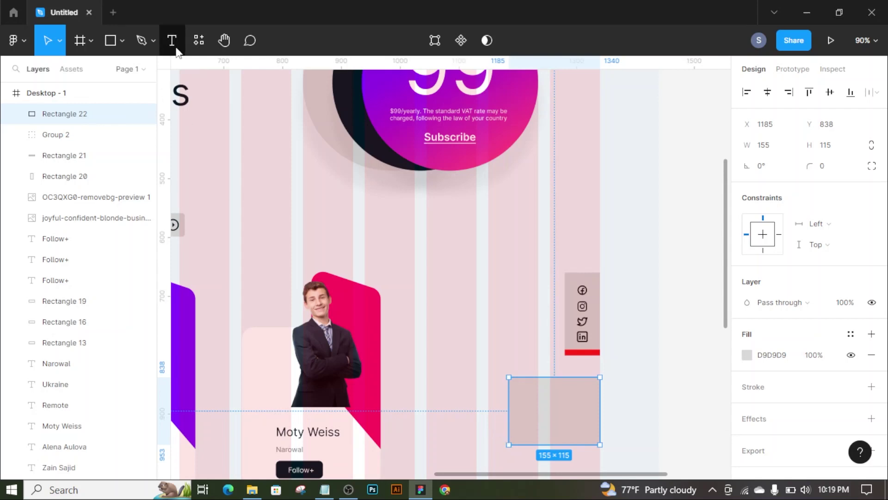
left_click(177, 50)
left_click(526, 436)
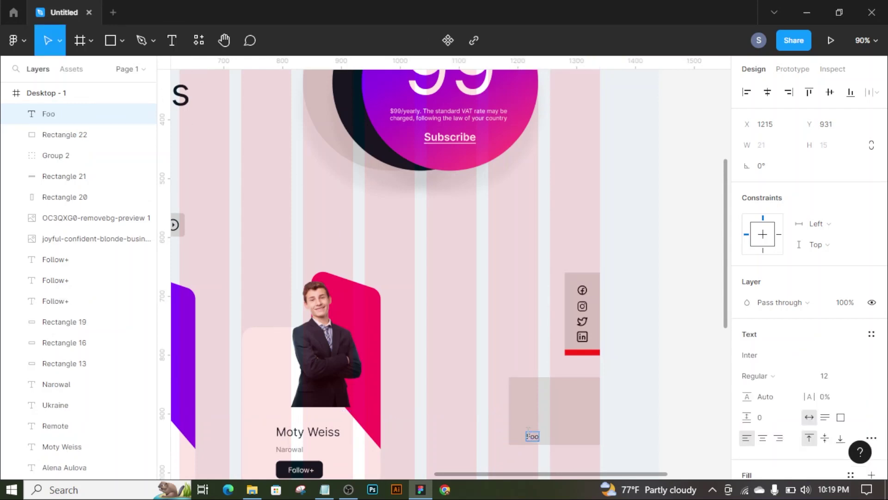
type("llow us")
key("Escape")
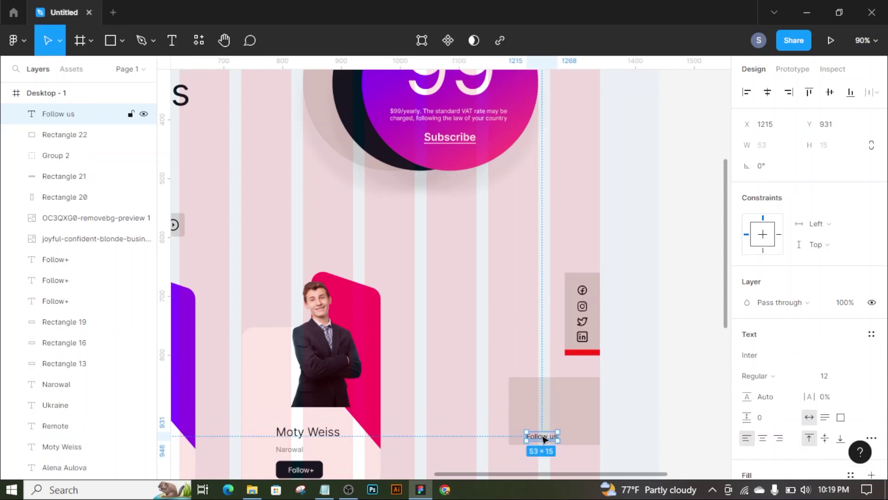
left_click_drag(541, 436, 540, 431)
- Move the dribbble icon into the Follow us box and select it with the label
scroll(615, 392, "right", 5)
scroll(712, 323, "down", 1)
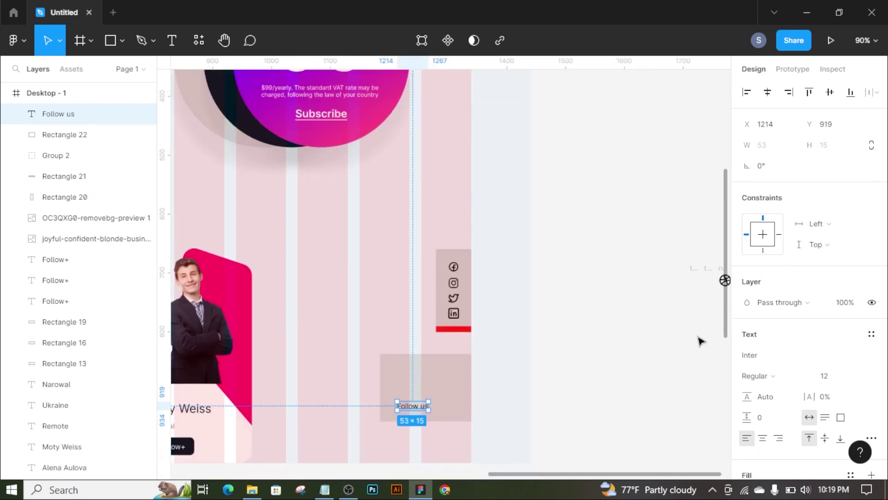
scroll(693, 328, "right", 1)
left_click_drag(702, 282, 375, 374)
left_click(436, 319)
scroll(565, 297, "down", 3)
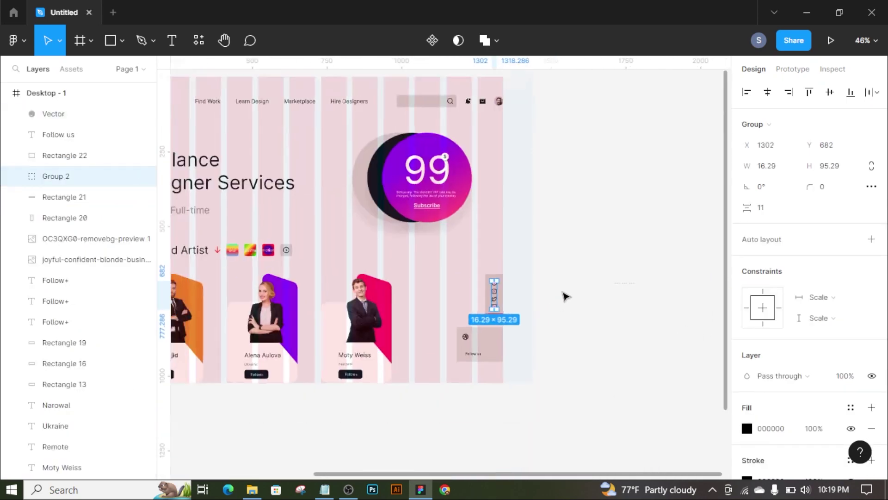
scroll(565, 297, "down", 2)
left_click(747, 428)
left_click(594, 334)
- Eyedrop the dark navy 001824 fill onto the dribbble icon and Follow us label
left_click(342, 212)
scroll(535, 296, "up", 5)
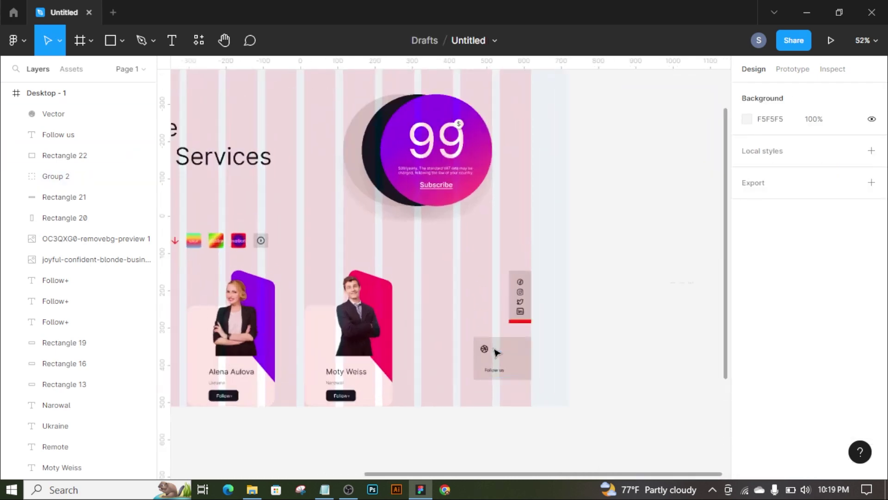
scroll(495, 353, "up", 3)
left_click(481, 350)
left_click(494, 379, "shift")
left_click(747, 335)
left_click(594, 334)
left_click(530, 278)
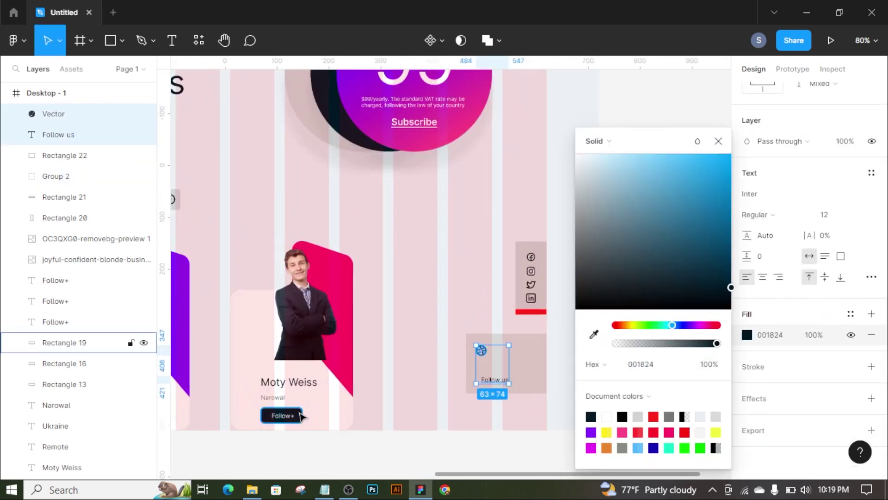
key("Escape")
key("Escape")
- Make the Follow us label Semi Bold
scroll(494, 379, "up", 3)
left_click(494, 381)
left_click(754, 373)
left_click(785, 237)
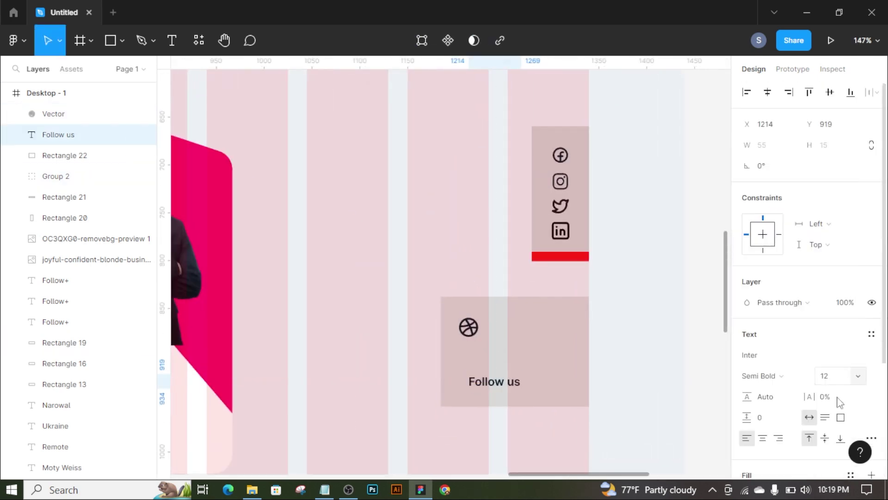
left_click(495, 386)
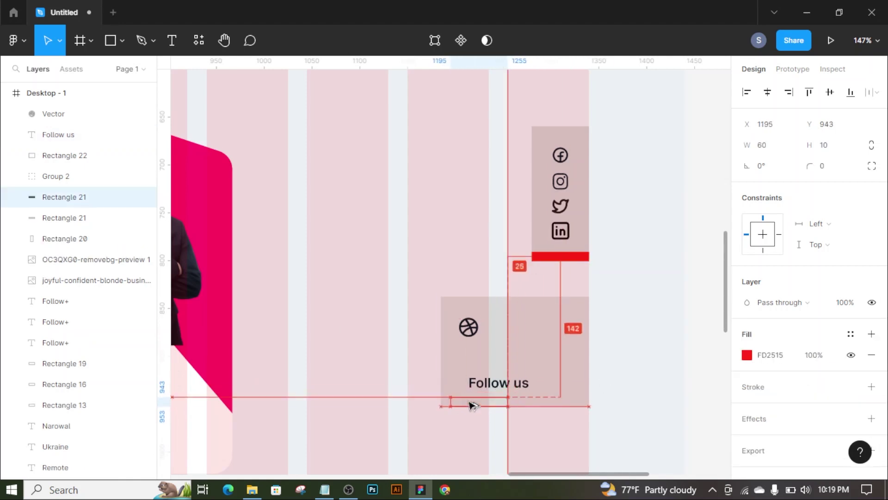
- Copy the red bar under the Follow us card and stretch it to the card's 155 px width
left_click_drag(550, 261, 458, 406)
left_click_drag(102, 112, 103, 104)
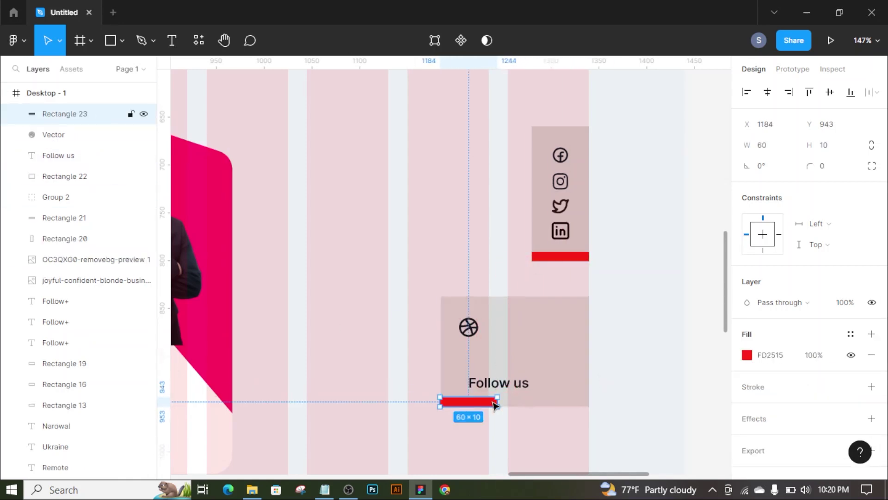
left_click_drag(497, 402, 589, 402)
left_click(579, 351, "shift")
scroll(426, 403, "up", 5)
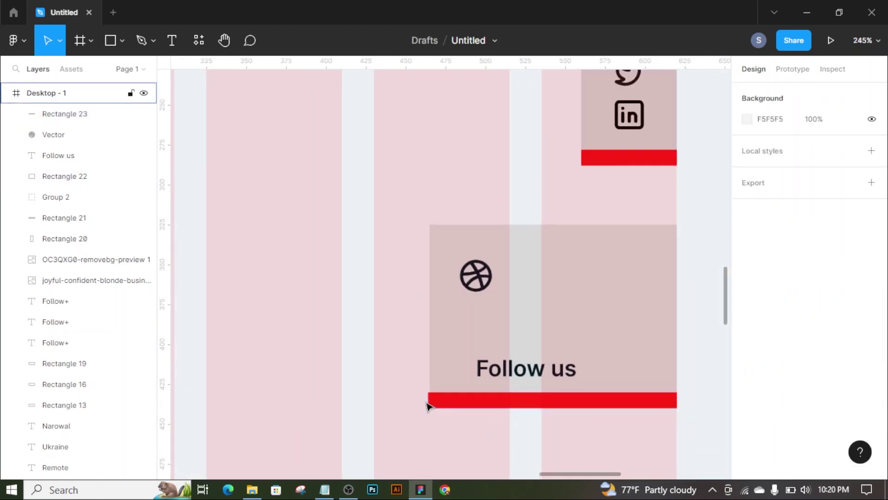
scroll(426, 403, "up", 1)
left_click(435, 404)
scroll(530, 443, "down", 3)
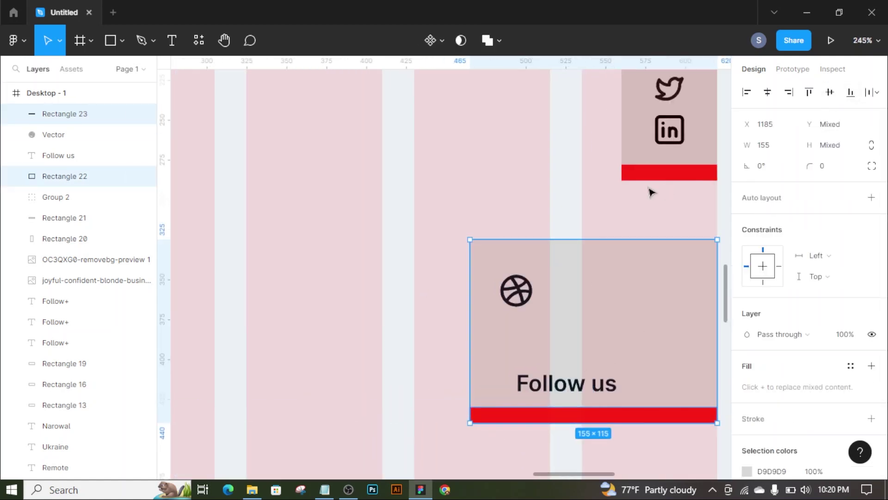
- Nudge the dribbble icon up 2 px and left-align it with the Follow us label
left_click(524, 364)
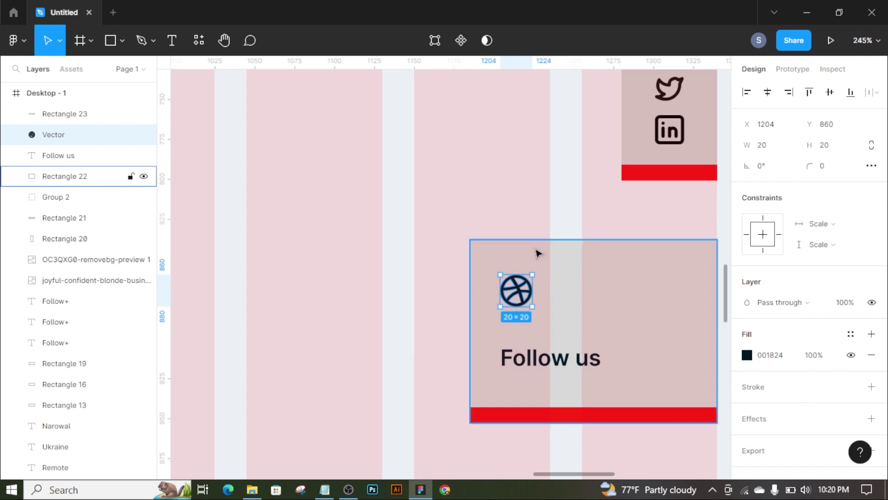
key("Up")
key("Up")
left_click(543, 365)
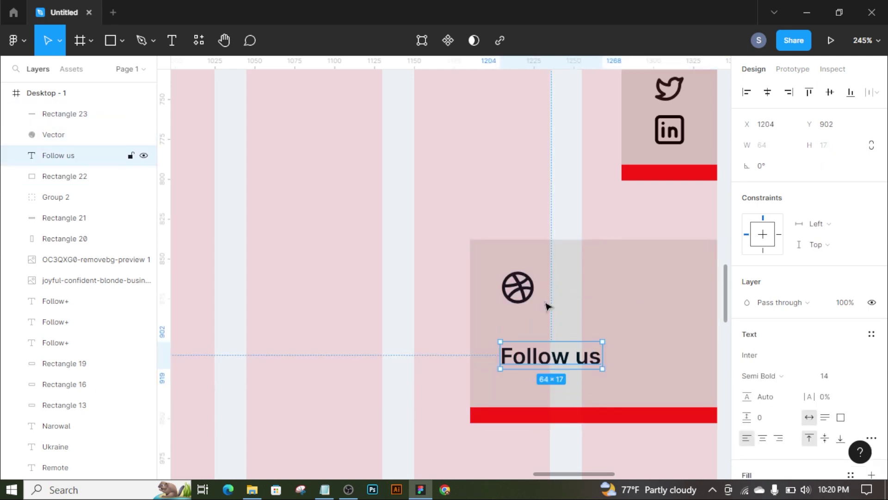
left_click(517, 287, "shift")
left_click(747, 95)
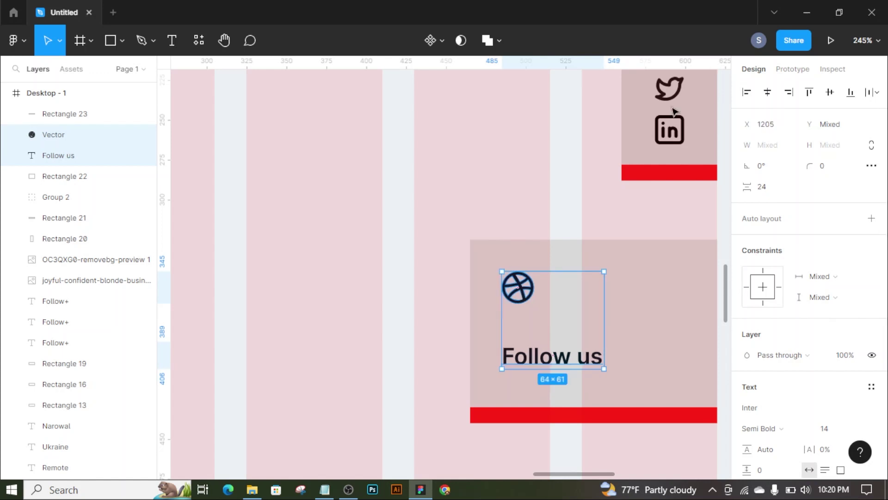
left_click(537, 210)
- Group the card box, icon, label and red bar as Group 3 and shift it up
scroll(537, 210, "down", 5)
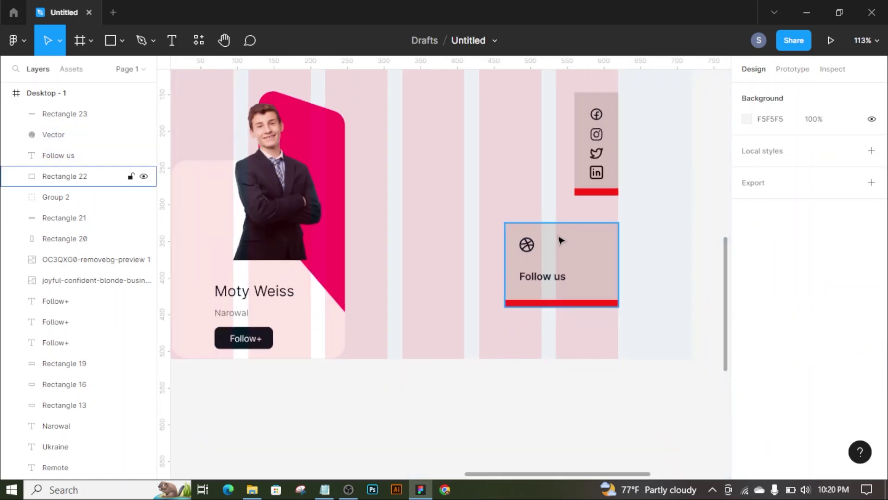
mouse_move(640, 236)
left_mouse_down()
mouse_move(503, 300)
mouse_move(505, 309)
left_mouse_up()
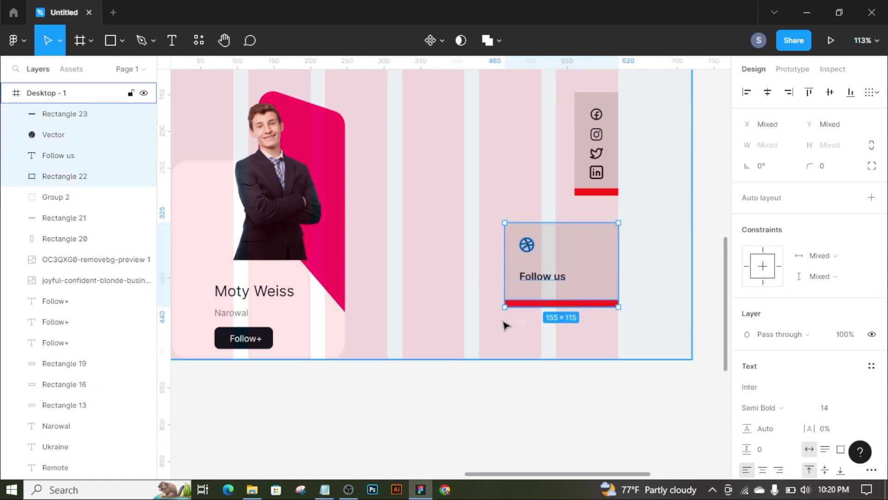
key("ctrl+g")
left_click_drag(572, 208, 595, 194)
- Draw a small rounded square, 25 px high, just below the Follow us card
key("r")
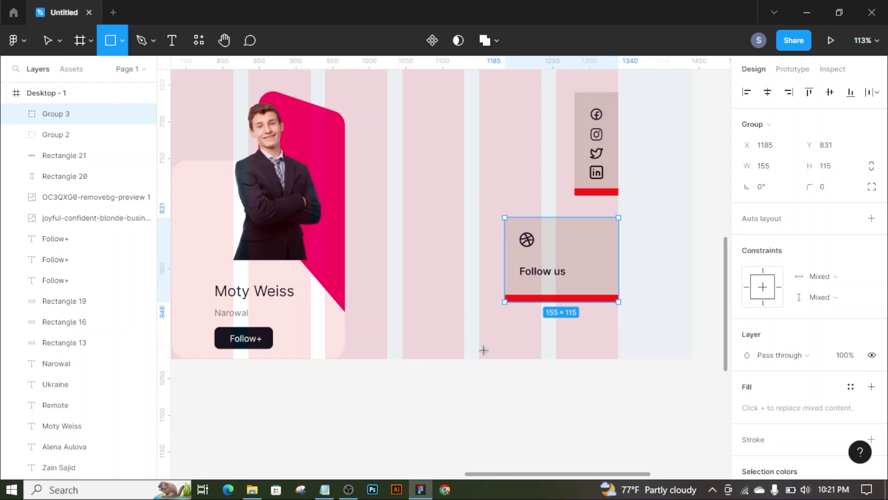
left_click_drag(509, 320, 535, 337)
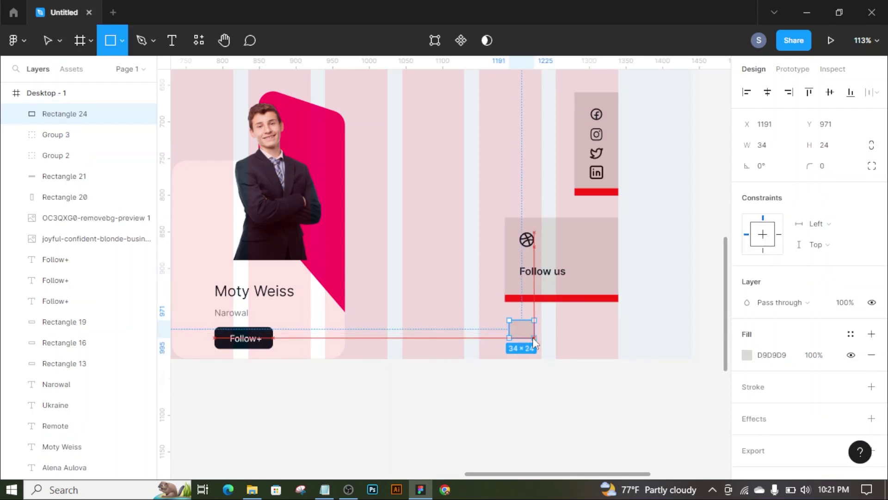
type("5")
key("Return")
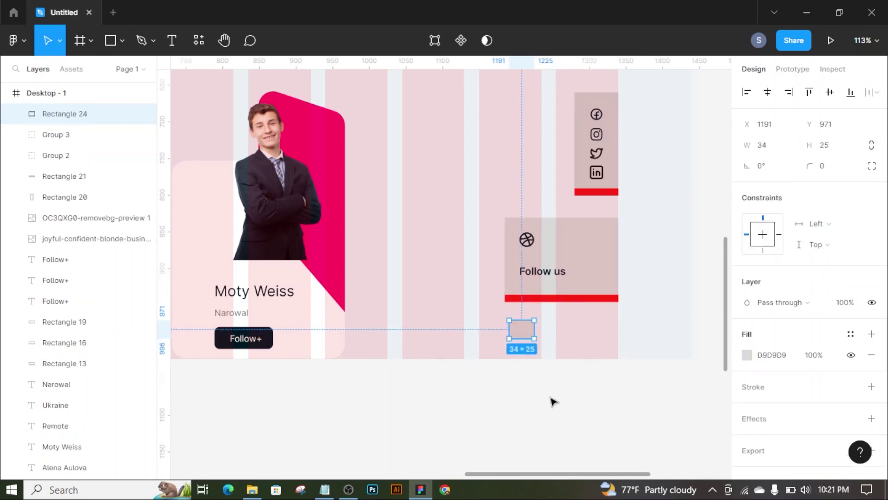
left_click(826, 165)
left_click(531, 353)
left_click(522, 329)
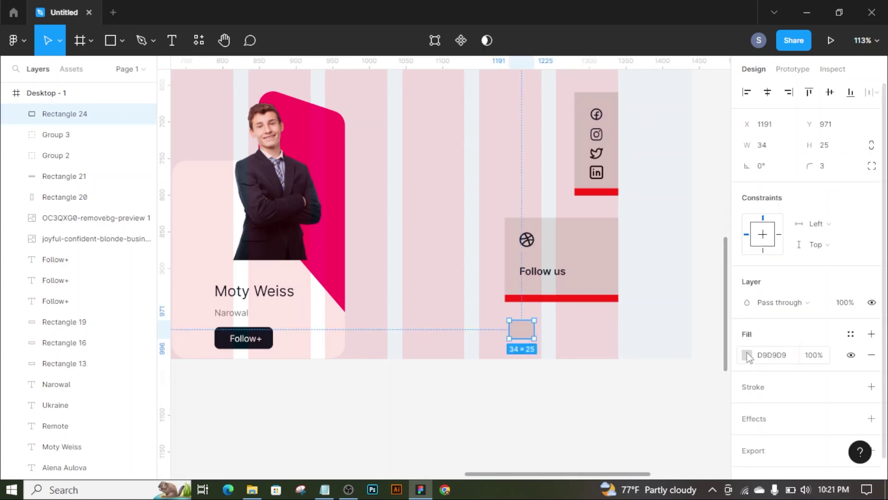
left_click(746, 354)
left_click(518, 384)
scroll(518, 384, "down", 3)
left_click(520, 343)
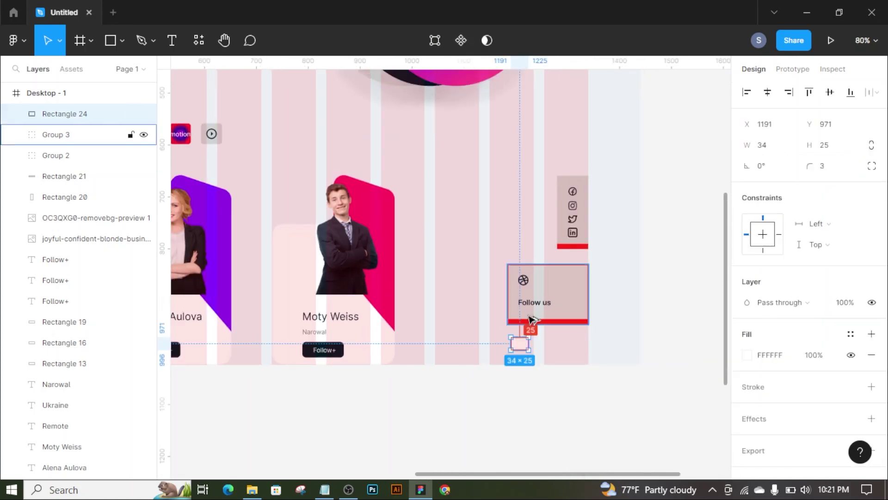
key("Up")
key("Up")
key("Up")
- Copy the arrow icon onto the small square and move its layer to the top of Desktop-1
scroll(244, 230, "left", 5)
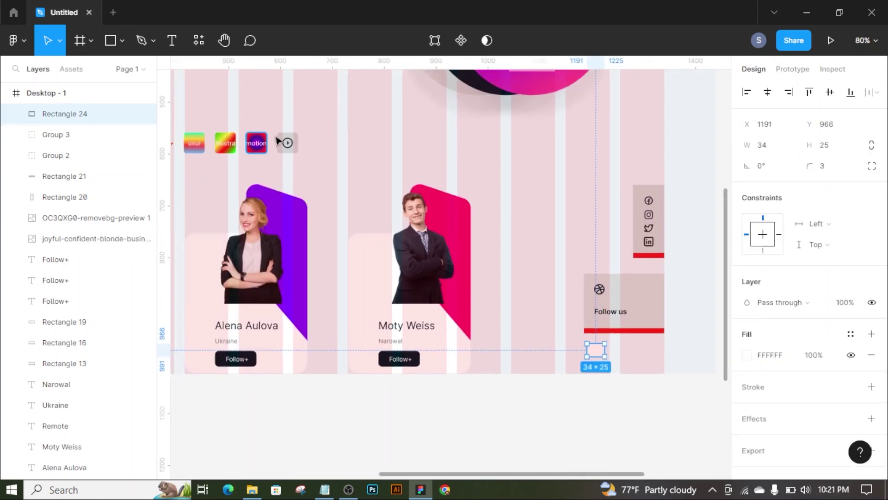
scroll(284, 141, "up", 1)
mouse_move(218, 149)
left_mouse_down()
mouse_move(648, 357)
mouse_move(617, 353)
left_mouse_up()
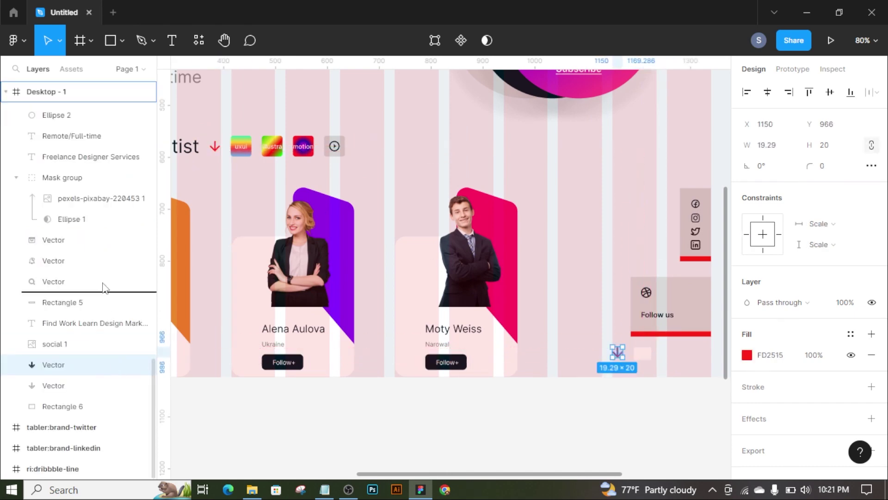
left_click_drag(53, 365, 69, 104)
scroll(79, 278, "up", 5)
scroll(87, 417, "up", 5)
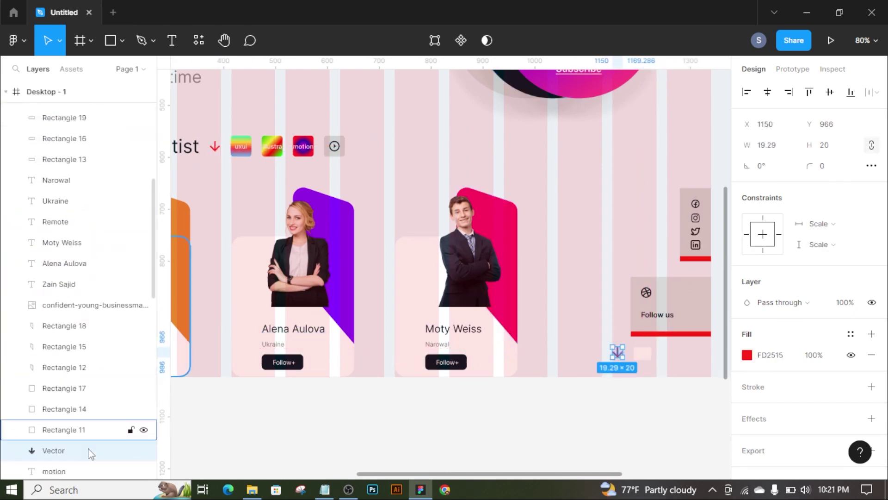
scroll(90, 279, "up", 5)
left_click_drag(80, 296, 74, 208)
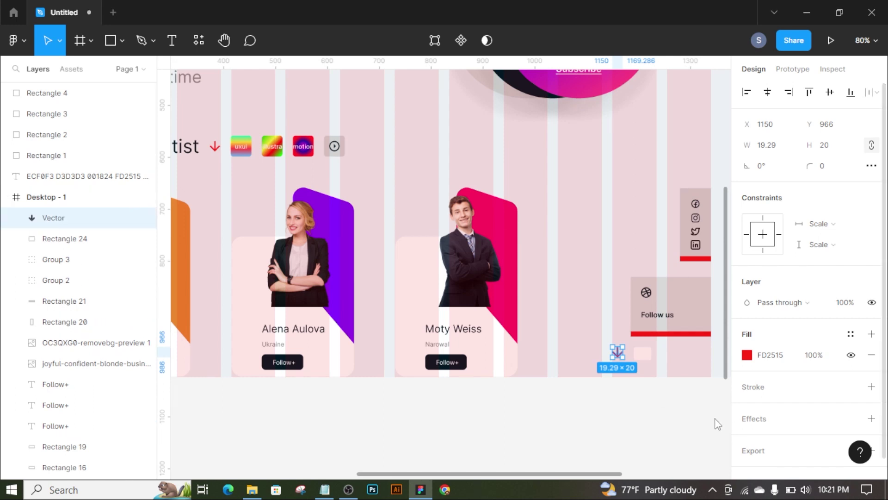
key("shift+2")
- Rotate the arrow -90° and flip it horizontally so it points right
left_click(781, 170)
type("-")
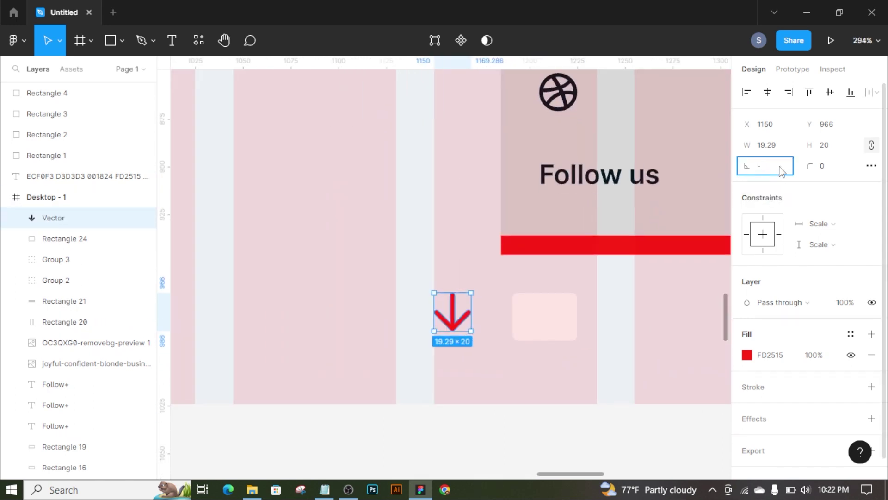
type("90")
key("Return")
right_click(454, 312)
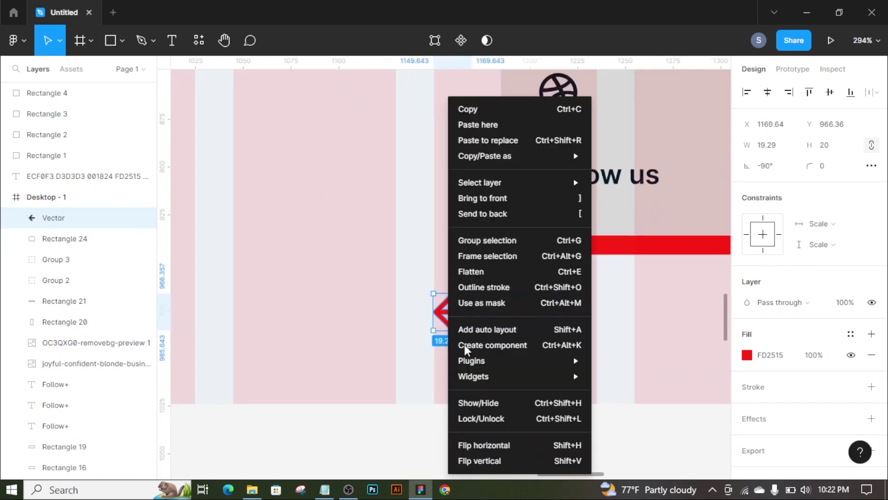
left_click(477, 444)
- Move the arrow into the pink square, vertically centred
left_click_drag(455, 313, 548, 318)
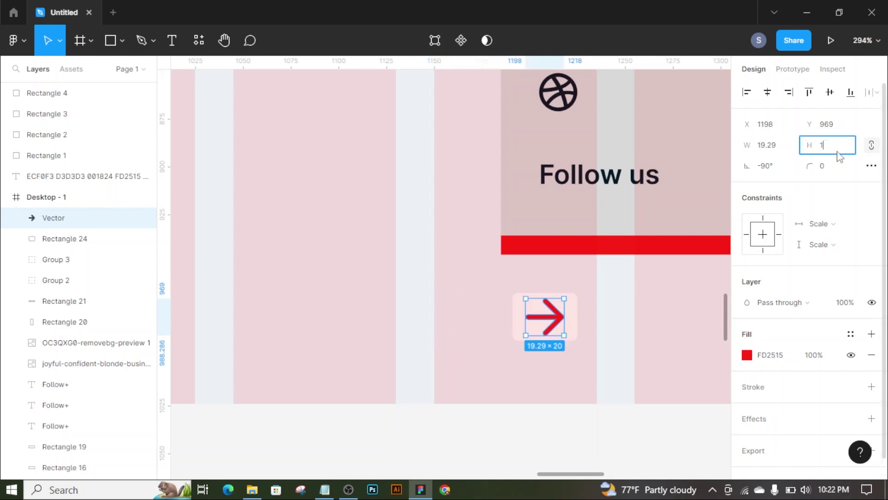
left_click(575, 324, "shift")
left_click(830, 93)
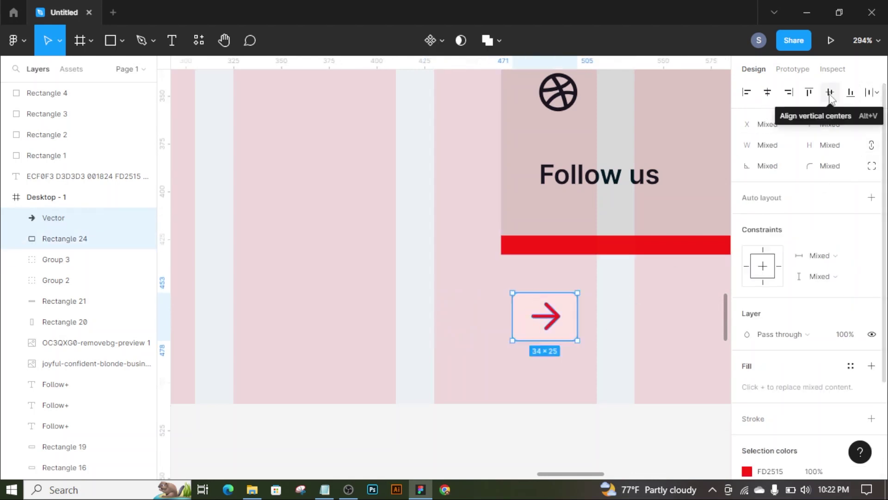
key("Escape")
left_click(53, 218)
- Give the arrow a dark fill sampled from the canvas
scroll(546, 316, "down", 3)
left_click(747, 355)
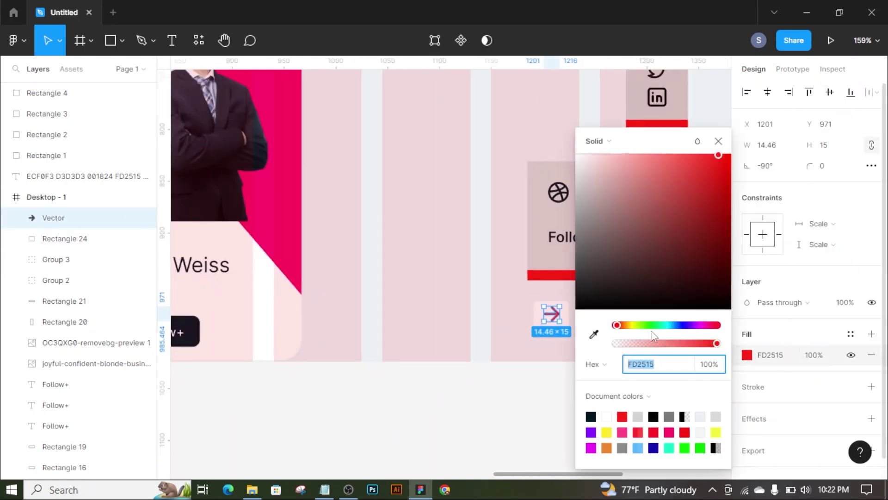
left_click(594, 334)
left_click(200, 322)
left_click(468, 424)
scroll(468, 424, "down", 5)
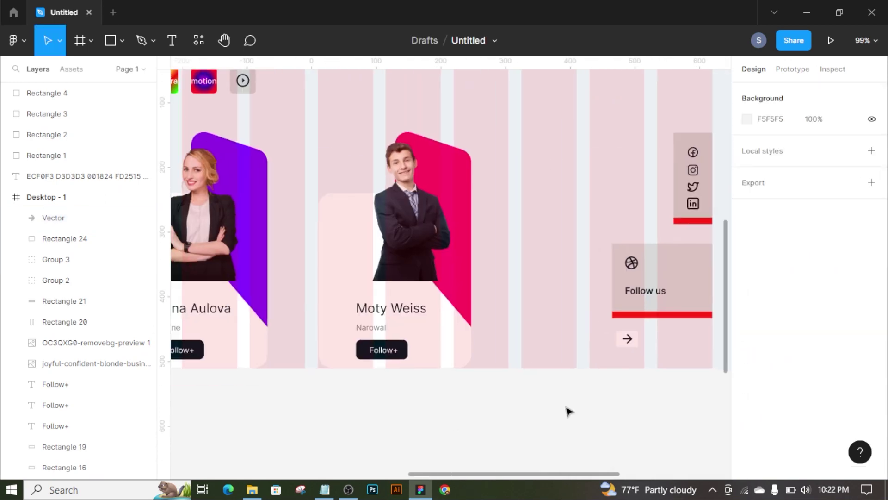
- Select the three artist cards and reposition the right-hand card
scroll(557, 415, "down", 3)
scroll(393, 442, "up", 2)
left_click_drag(469, 402, 543, 282)
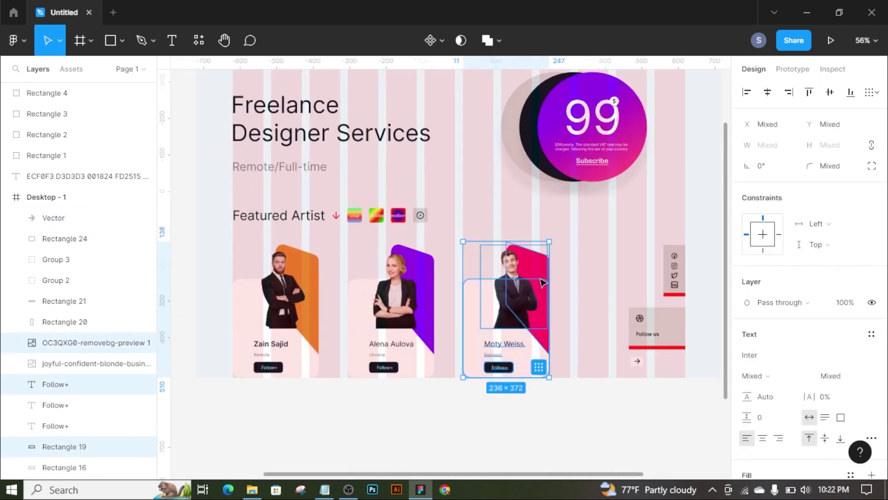
left_click_drag(377, 419, 426, 306)
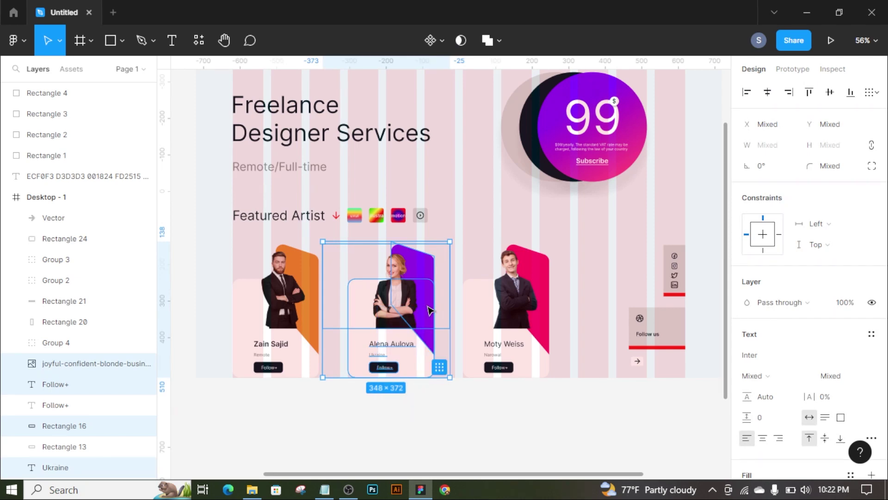
left_click_drag(251, 407, 302, 308)
mouse_move(517, 369)
left_mouse_down()
mouse_move(575, 368)
mouse_move(241, 323)
left_mouse_up()
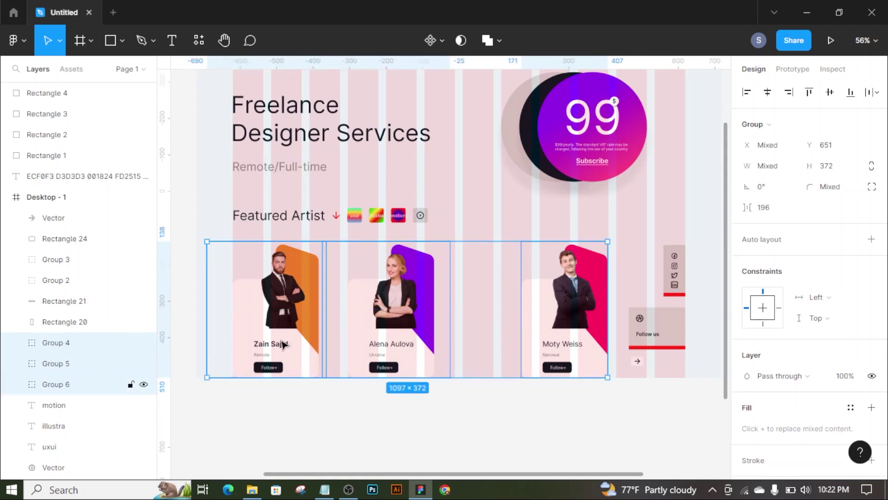
- Distribute horizontal spacing evenly across the three artist cards
left_click(872, 92)
left_click(747, 138)
left_click(872, 92)
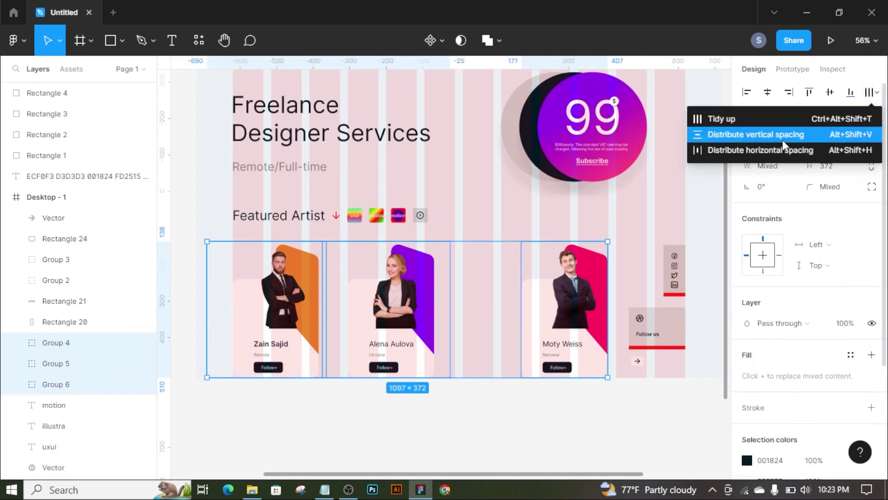
left_click(782, 150)
left_click(433, 413)
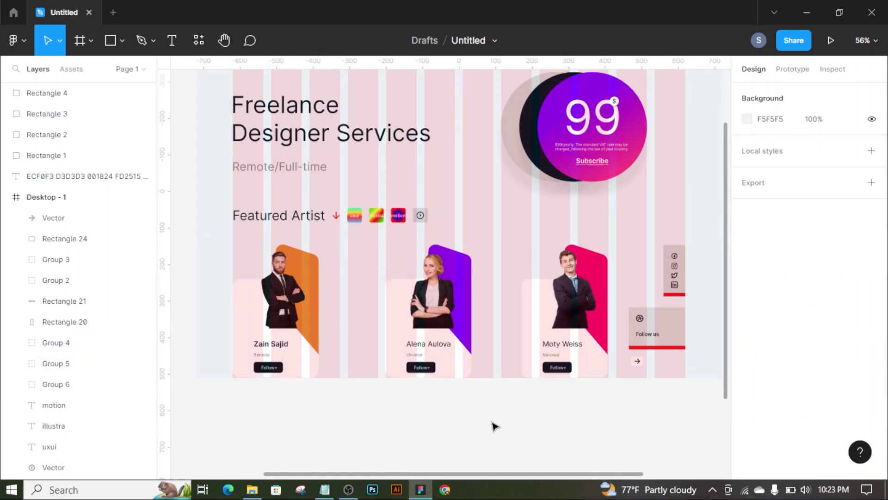
- Nudge the right card left, then redistribute the three cards' horizontal spacing
left_click(549, 345)
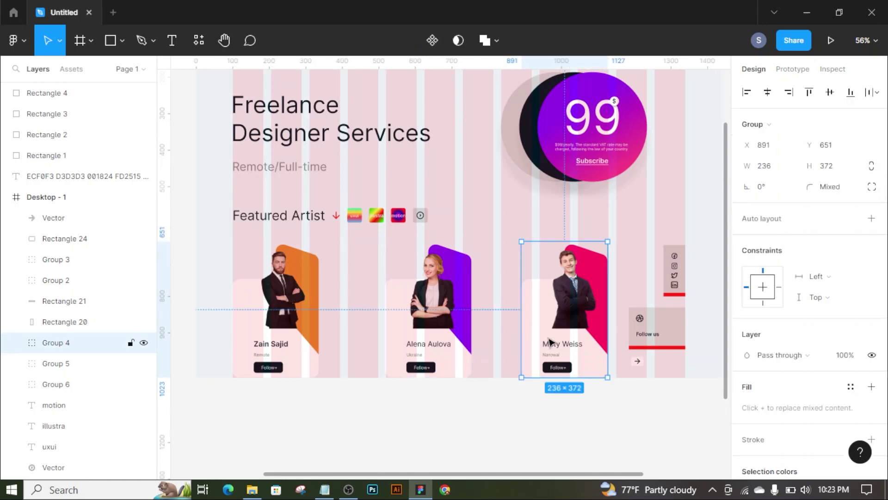
key("shift+Left")
key("shift+Left")
key("shift+Left")
key("shift+Left")
key("shift+Left")
left_click(419, 324, "shift")
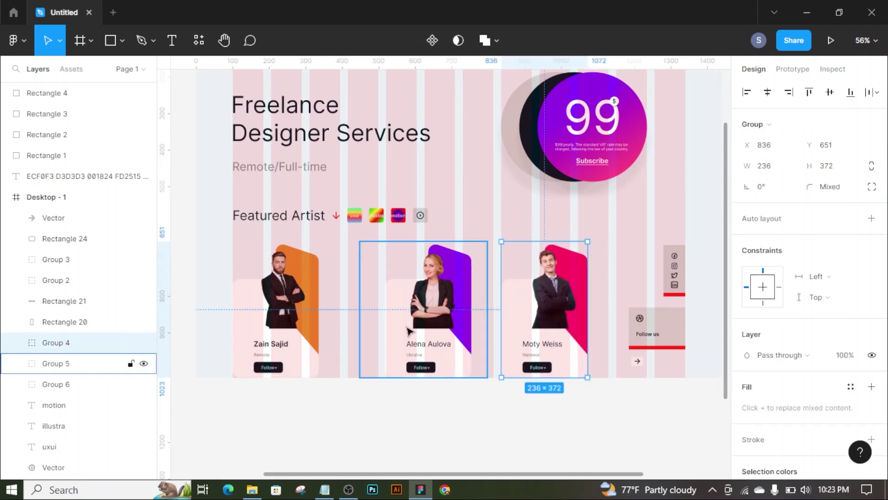
left_click(277, 324, "shift")
left_click(872, 92)
left_click(782, 149)
left_click(430, 404)
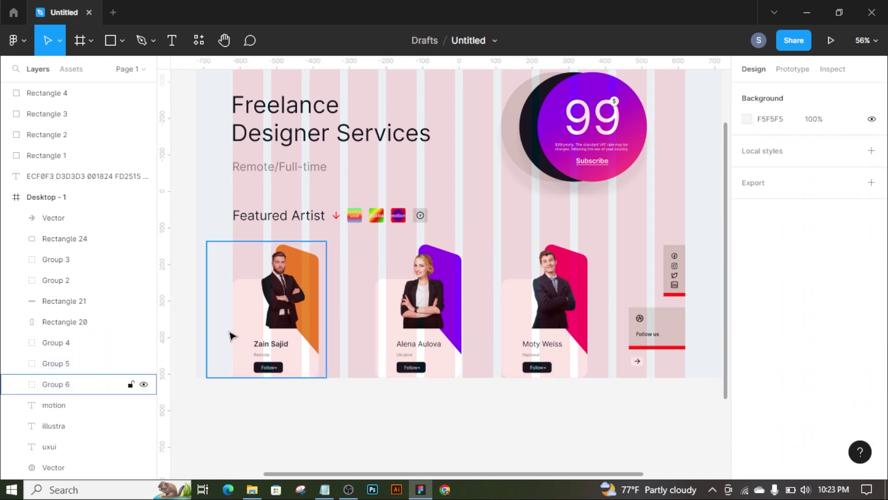
- Select all three artist cards to check the even spacing
left_click(230, 349)
left_click(419, 349, "shift")
left_click(531, 353, "shift")
scroll(764, 422, "down", 2)
scroll(810, 417, "down", 3)
- Add a drop shadow to the three artist cards with blur 9 and opacity set to 25%
left_click(871, 412)
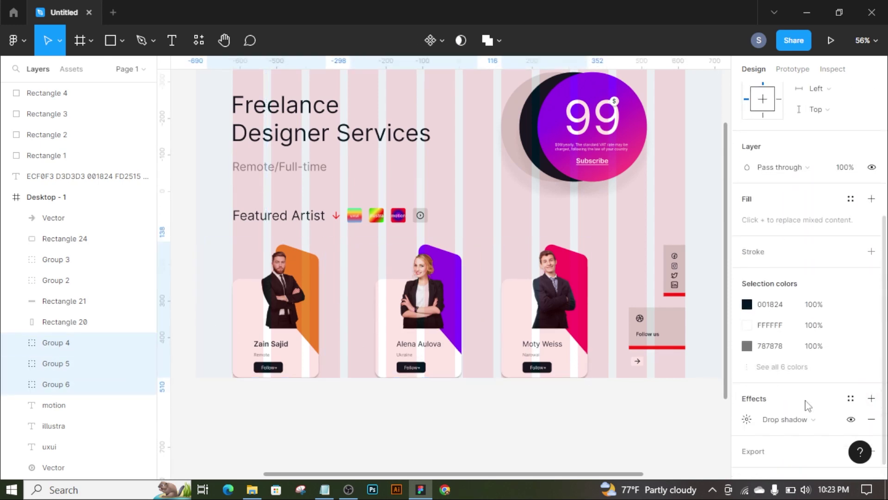
left_click(747, 419)
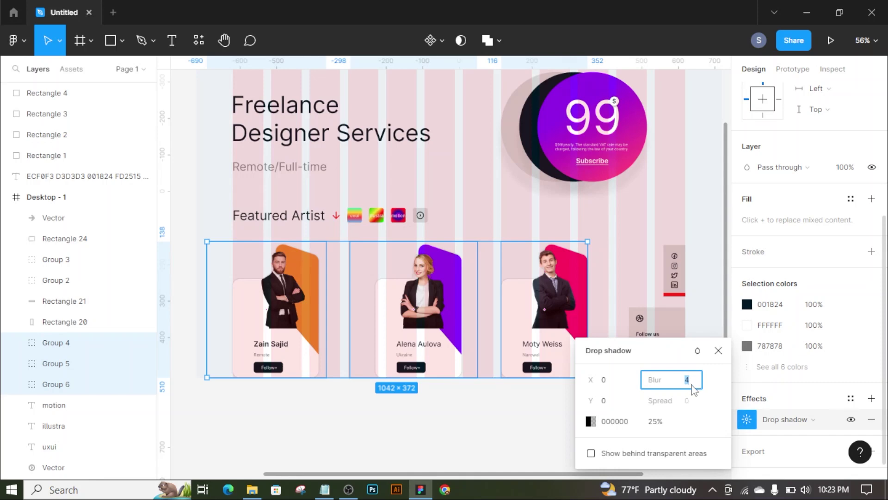
type("9")
key("Return")
left_click(666, 422)
type("19")
key("Return")
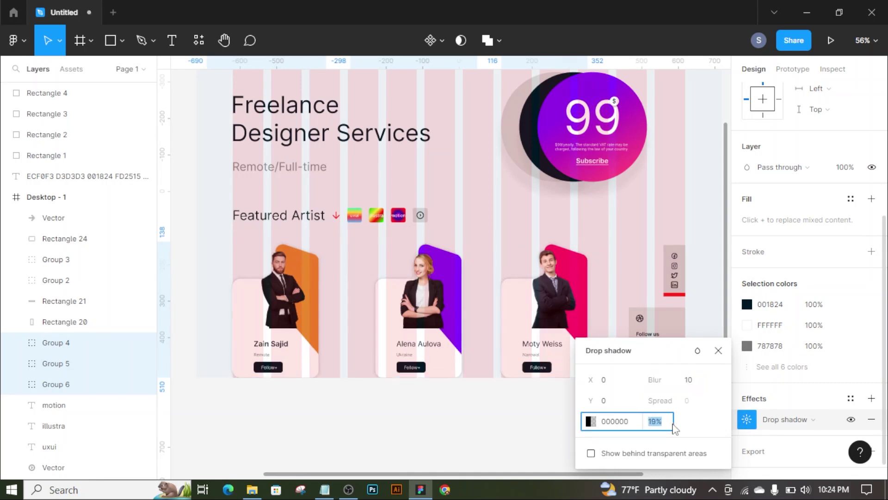
type("39")
key("Return")
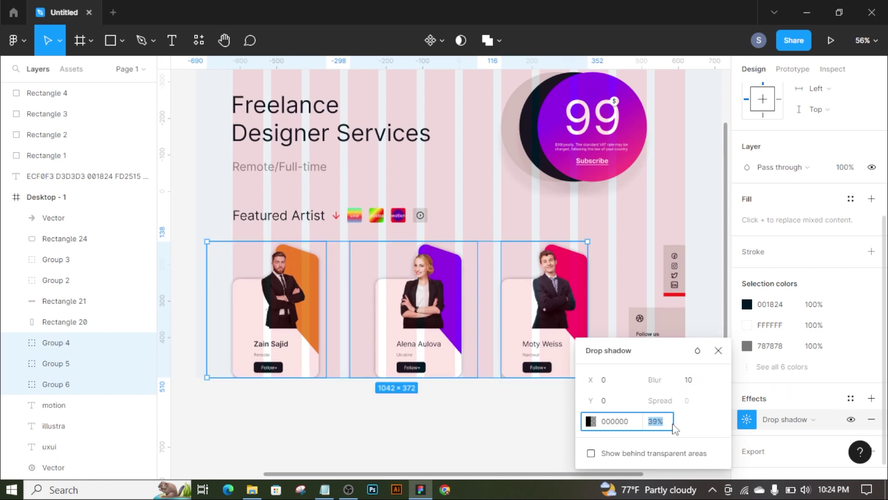
type("40")
key("Return")
type("25")
key("Return")
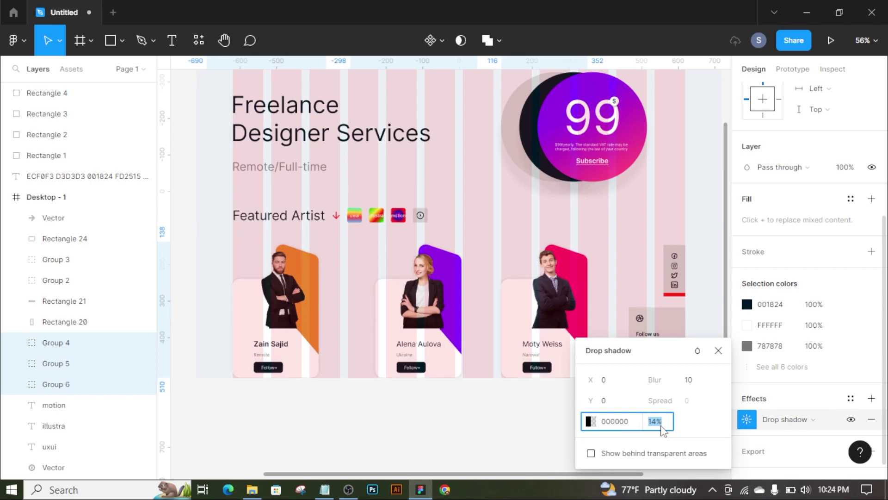
- Increase the card shadow's blur by two more steps
left_click(700, 384)
key("Up")
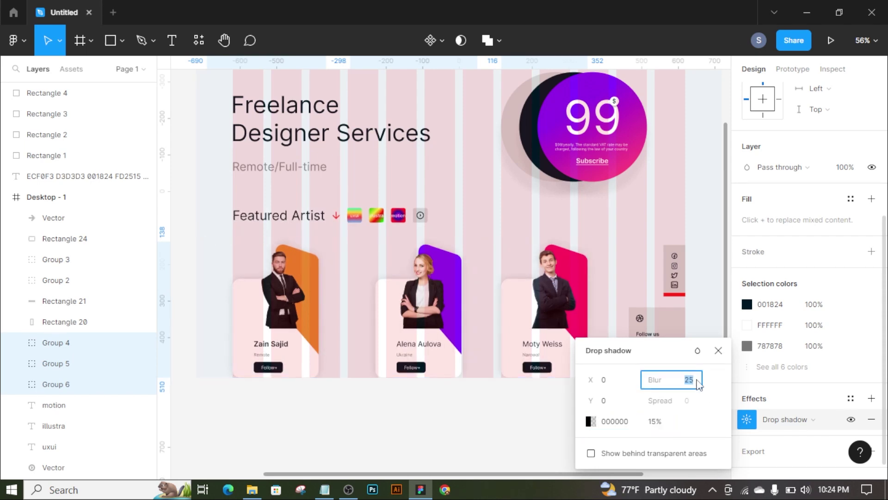
key("Up")
key("Up")
key("Up")
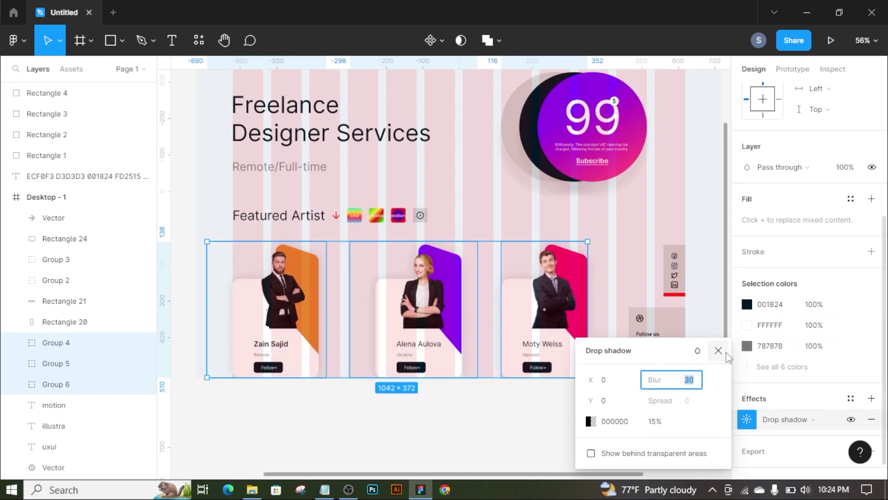
left_click(459, 436)
- Give the left card's portrait photo a drop shadow with slightly larger Y offset and blur
left_click(273, 303)
double_click(273, 303)
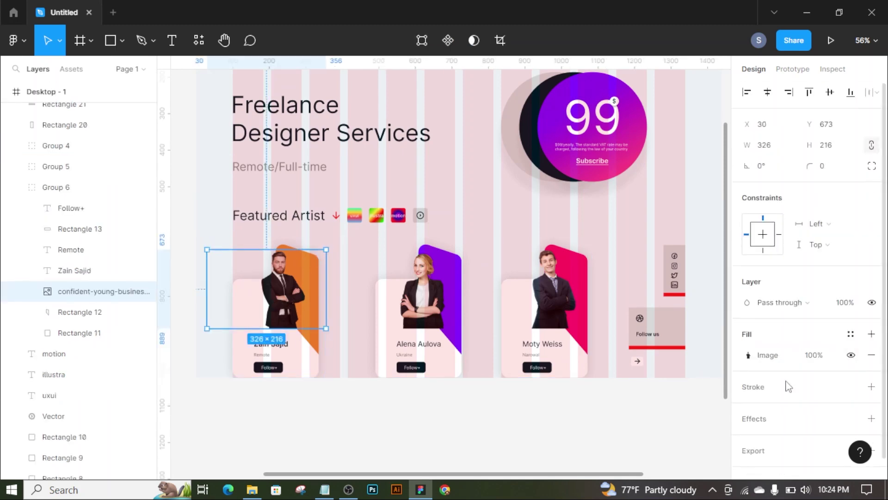
left_click(871, 399)
left_click(747, 419)
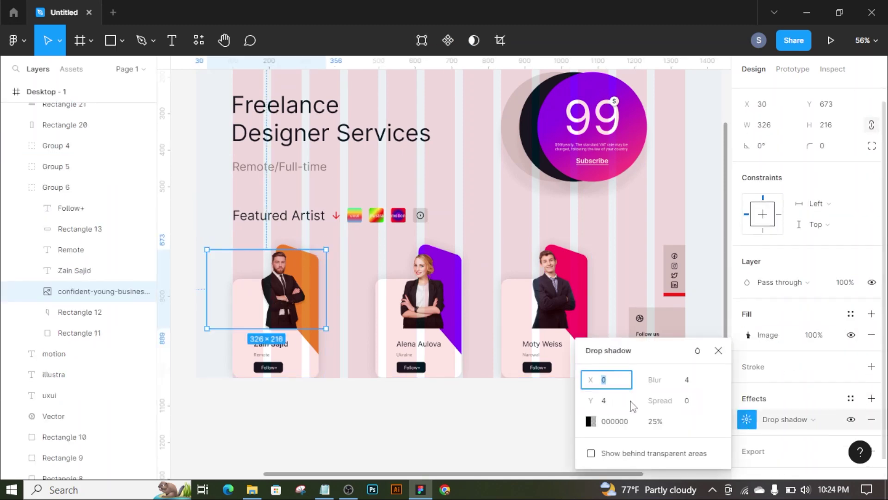
left_click(613, 401)
key("Up")
left_click(687, 380)
key("Up")
key("Up")
key("Up")
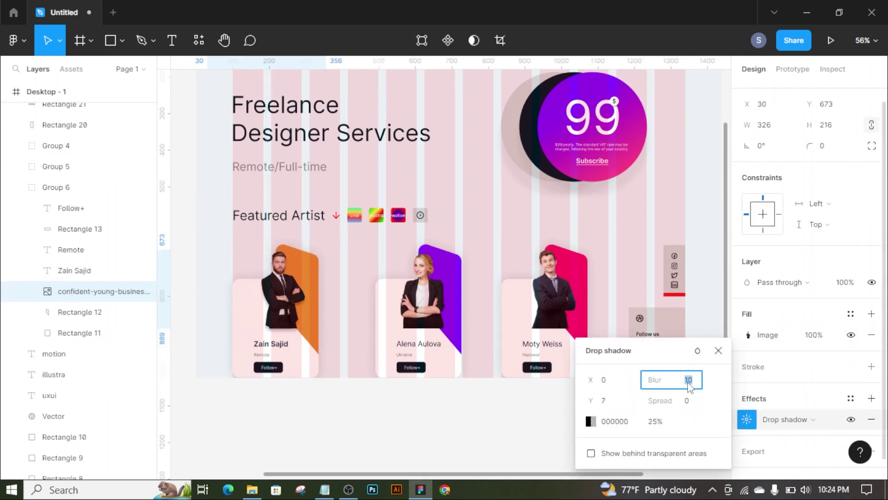
double_click(417, 287)
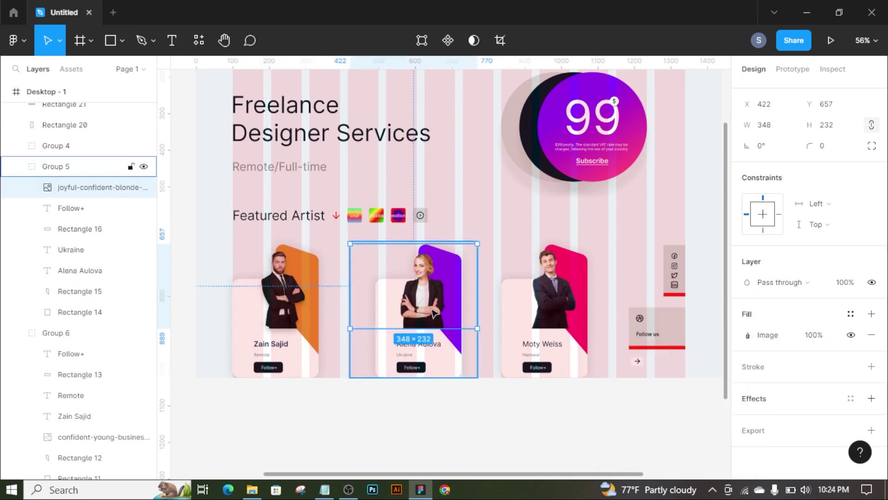
left_click(872, 399)
left_click(747, 419)
left_click(612, 401)
key("Up")
left_click(690, 379)
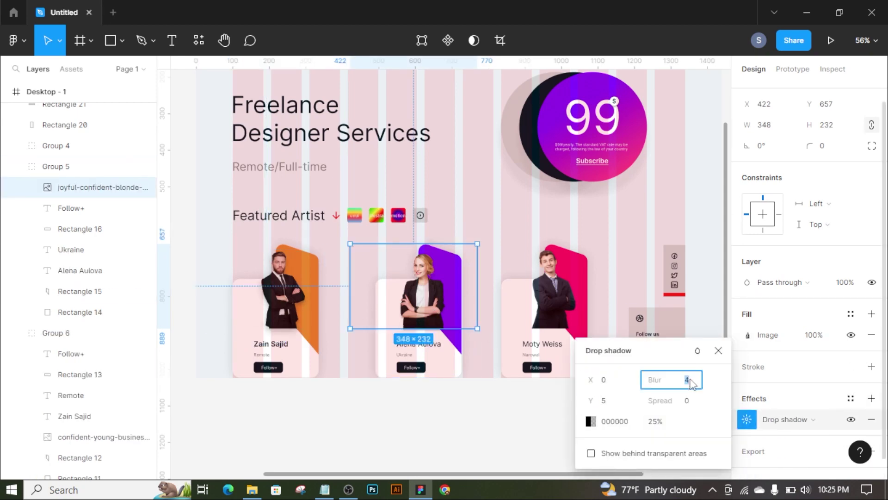
double_click(551, 287)
left_click(872, 398)
left_click(747, 419)
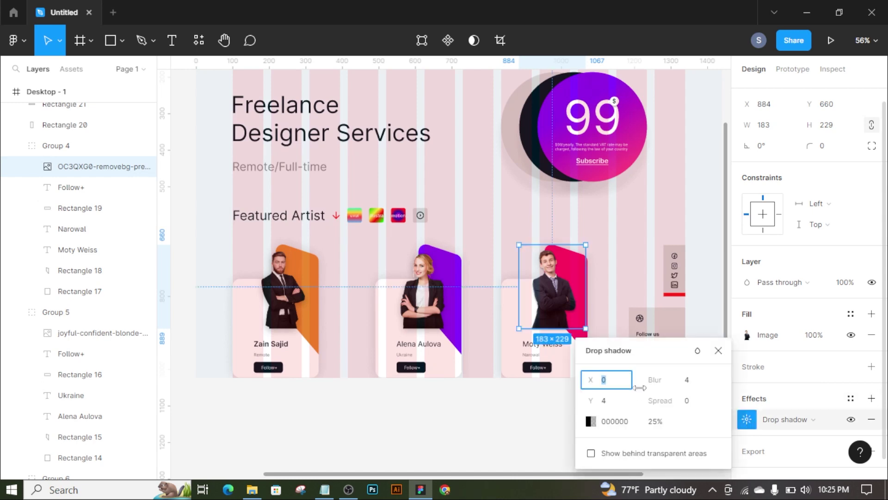
type("20")
left_click(559, 414)
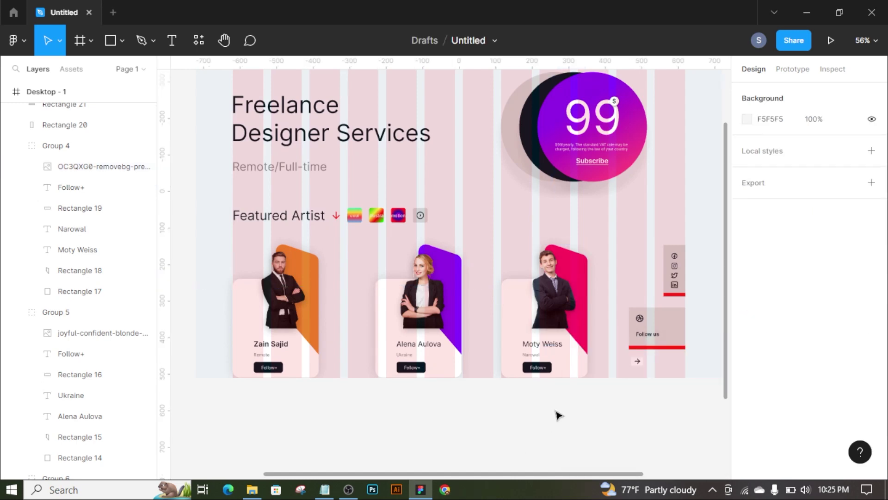
scroll(560, 415, "down", 3)
scroll(544, 403, "up", 1)
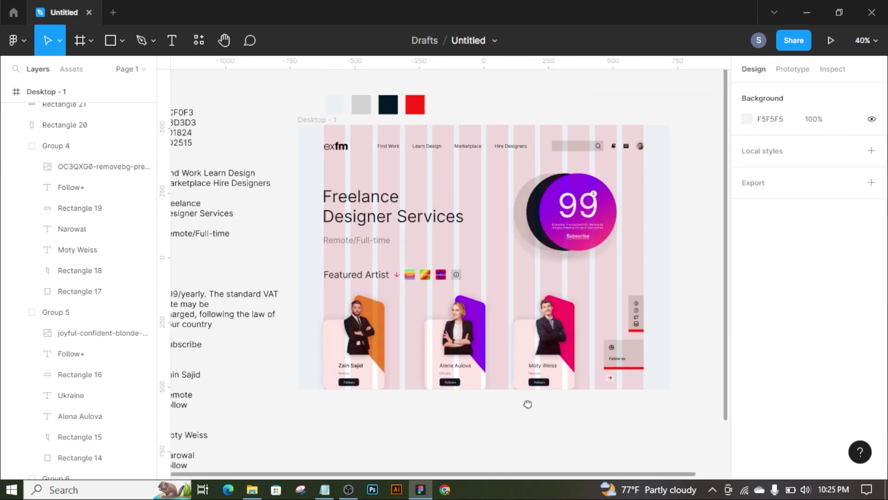
left_click(212, 284)
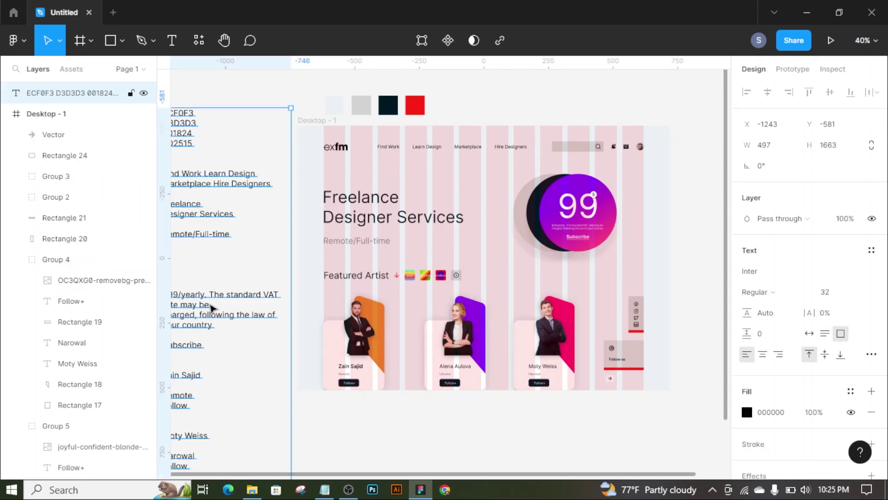
key("Escape")
scroll(694, 384, "up", 2)
left_click(260, 87)
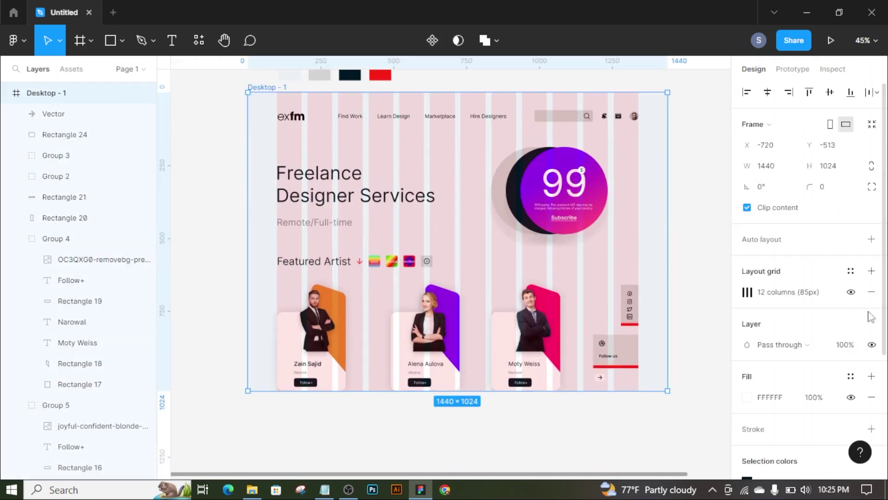
left_click(851, 292)
left_click(721, 335)
scroll(722, 336, "up", 1)
left_click_drag(691, 323, 701, 340)
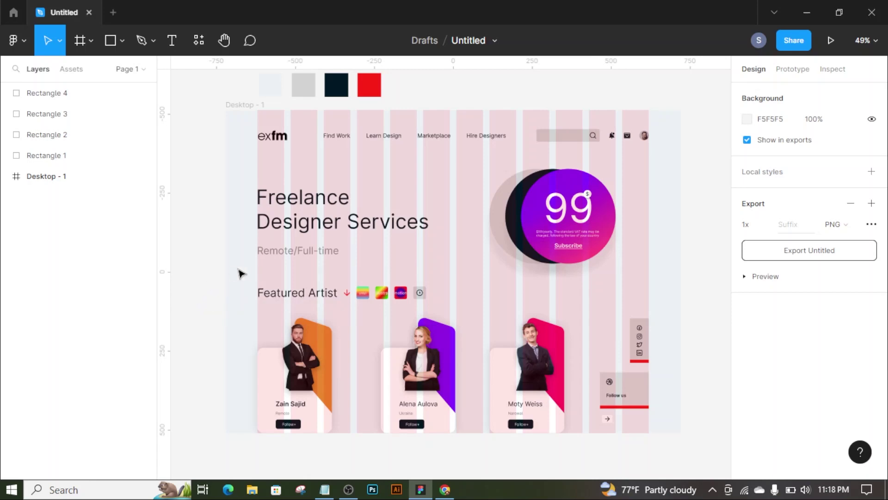
- Nudge the whole Featured Artist section up two steps, checking its gap to the 99 circle
left_click_drag(213, 281, 603, 413)
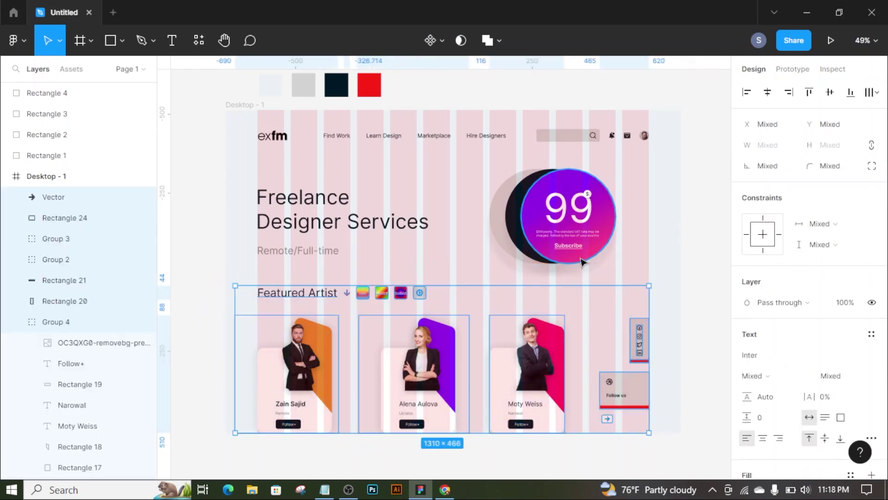
key("Up")
key("Up")
key("Up")
key("Up")
key("Up")
key("Up")
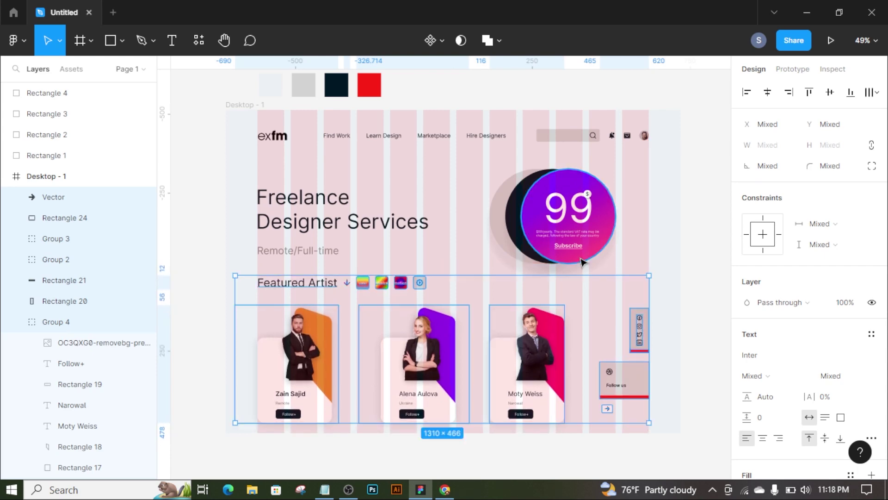
key("alt")
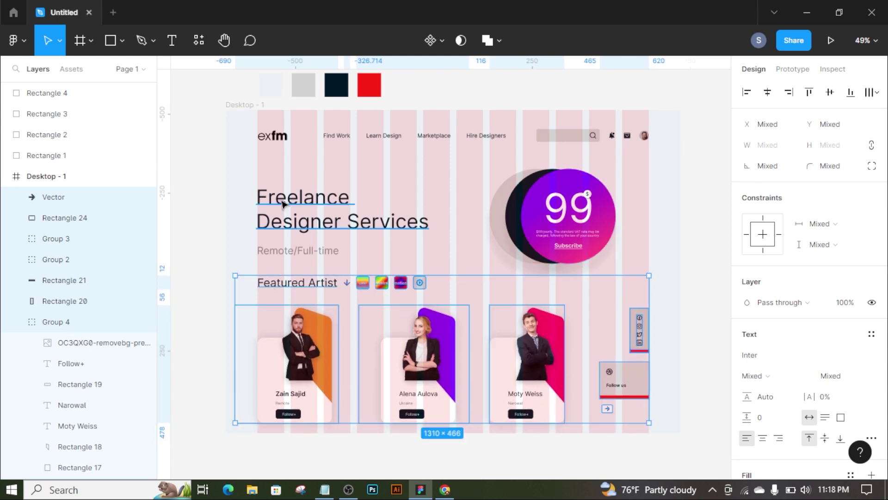
key("Up")
key("Up")
key("Up")
key("Up")
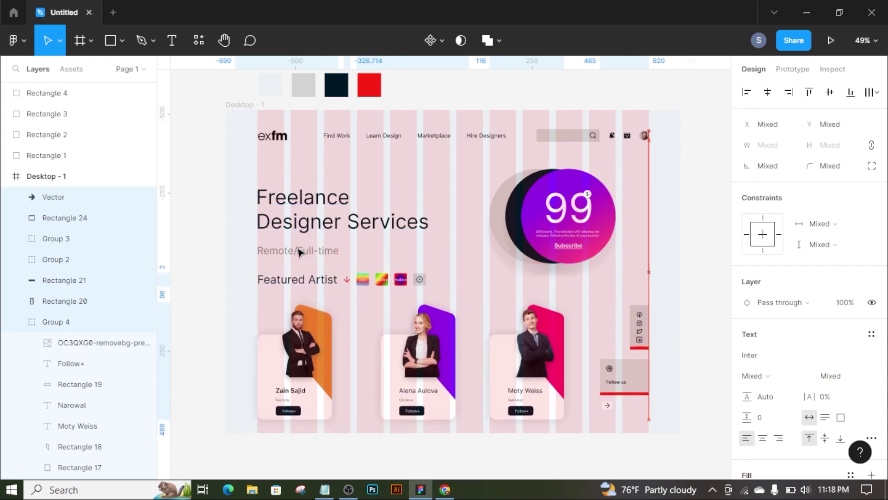
left_click(321, 457)
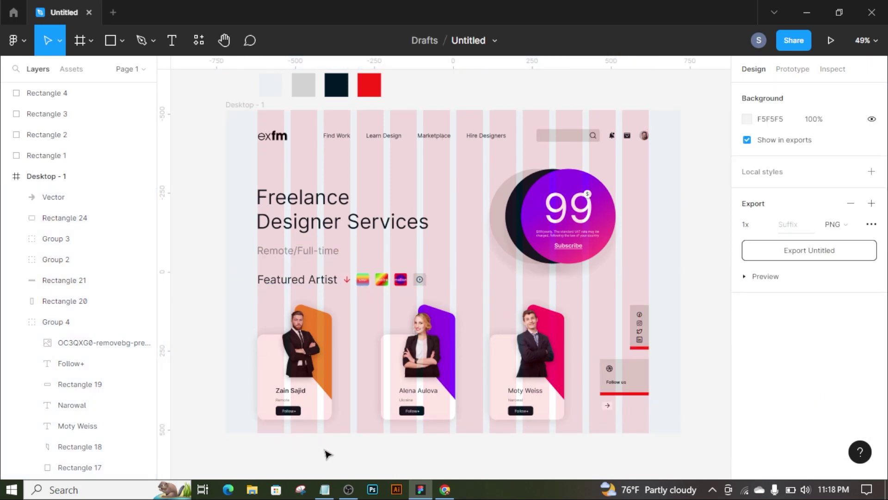
left_click(414, 410)
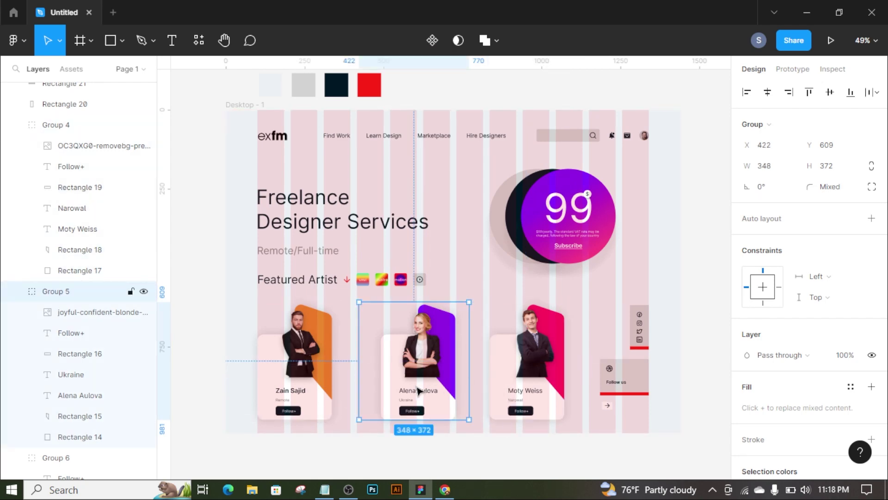
key("shift+Left")
key("Left")
key("Left")
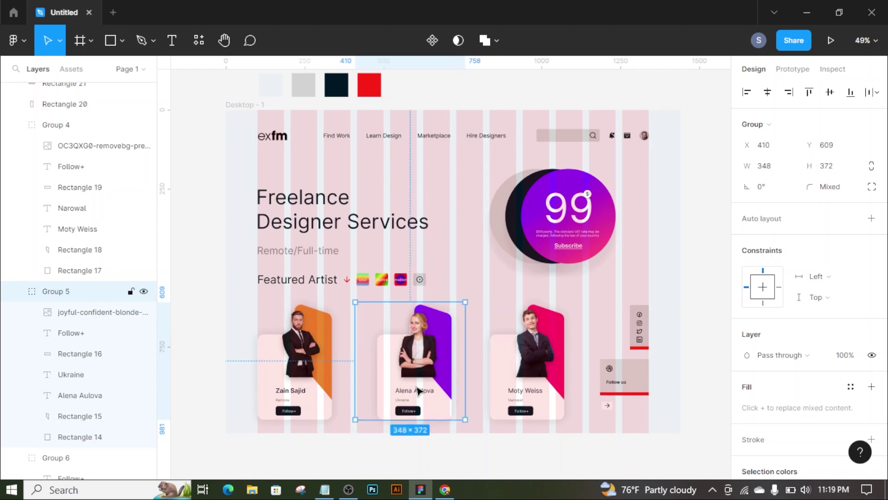
left_click(111, 458, "shift")
left_click(111, 125, "shift")
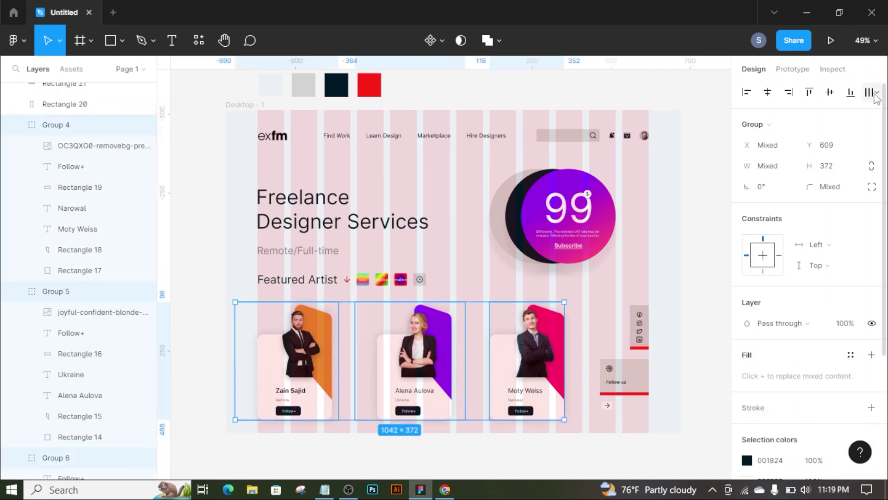
left_click(875, 95)
left_click(746, 121)
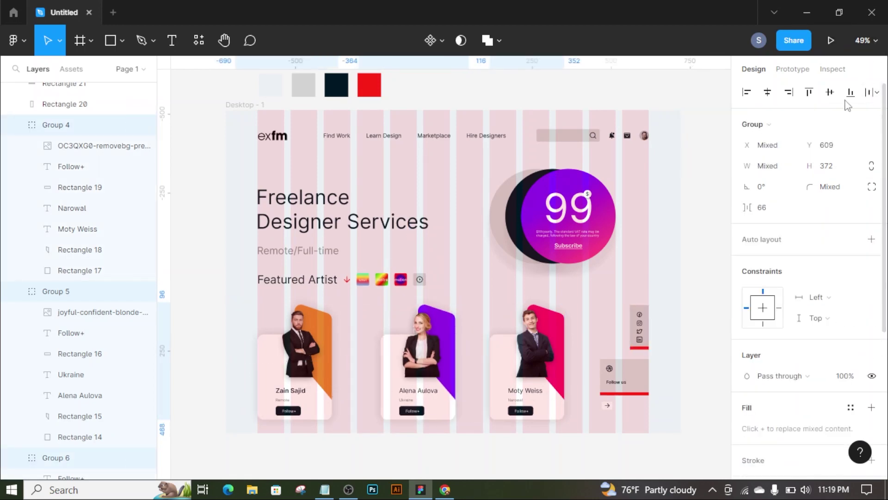
left_click(876, 92)
left_click(838, 154)
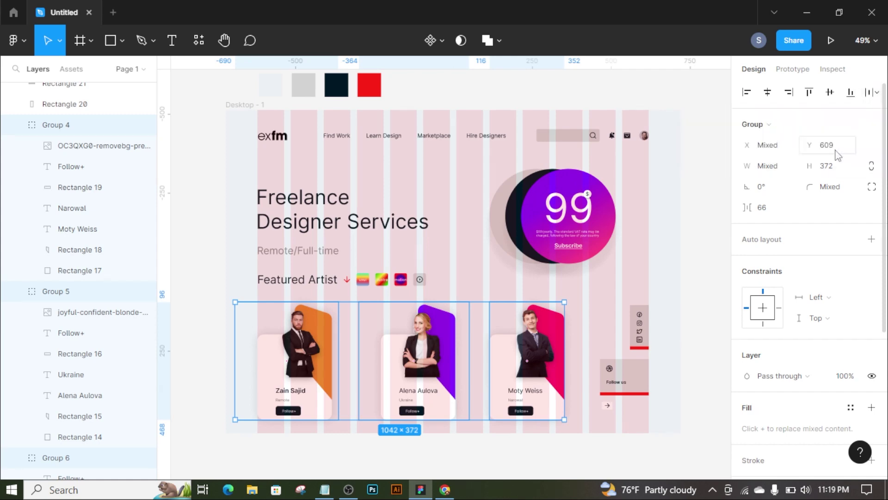
left_click(438, 458)
left_click(428, 408)
key("Left")
key("Left")
key("Left")
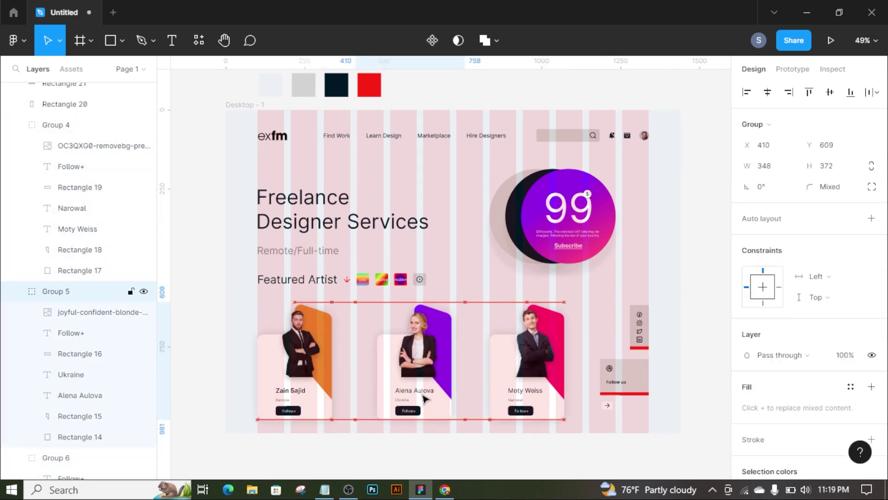
key("Left")
key("Left")
key("Left")
left_click(390, 459)
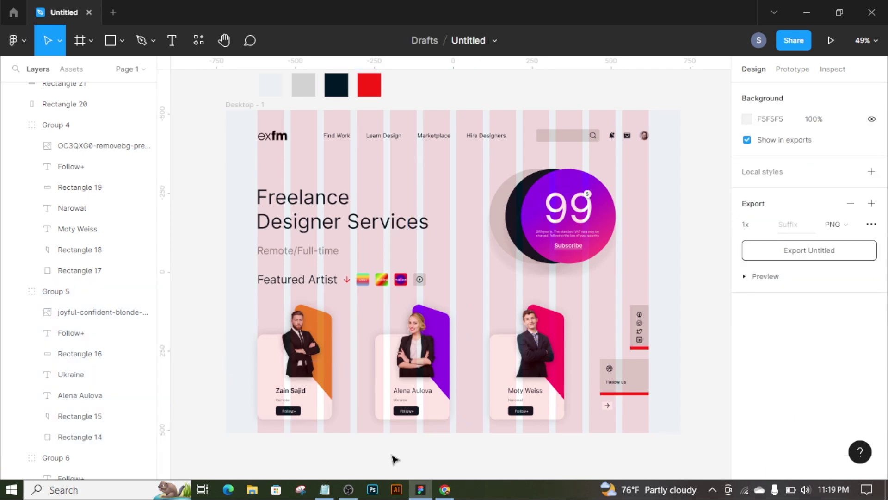
left_click_drag(442, 383, 442, 382)
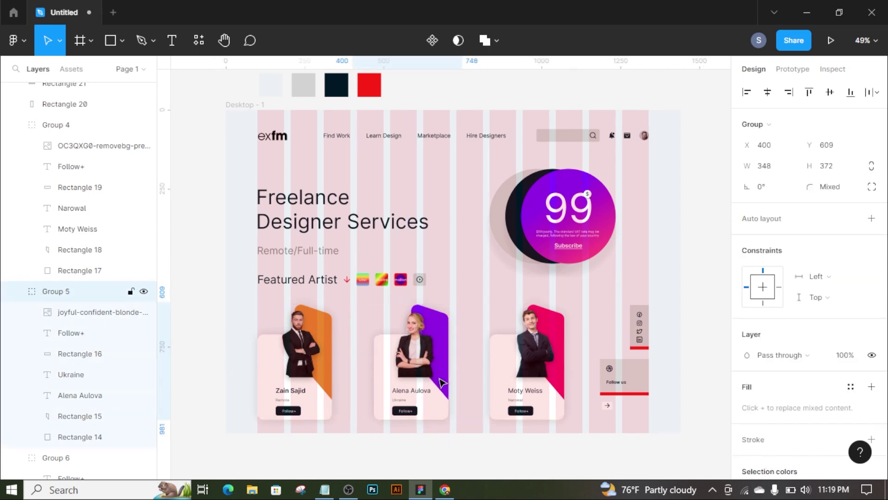
left_click(488, 461)
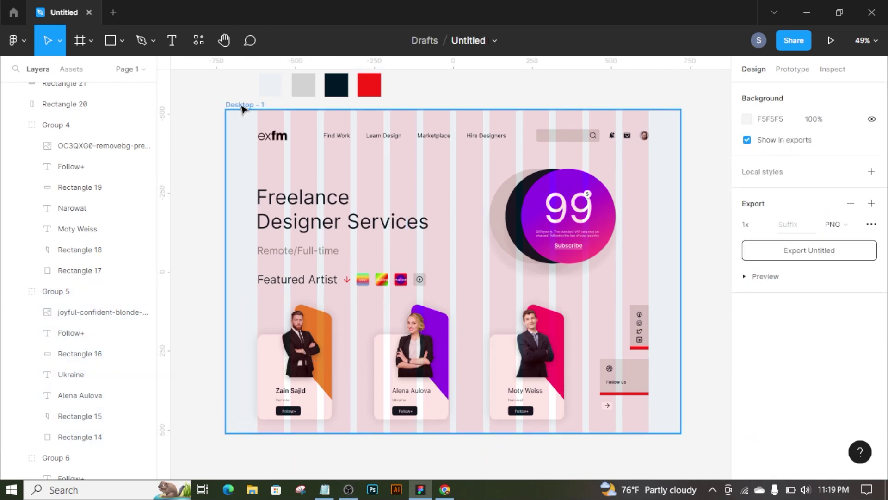
- Hide the Desktop - 1 frame's column layout grid and deselect to view the clean page
left_click(242, 106)
left_click(850, 292)
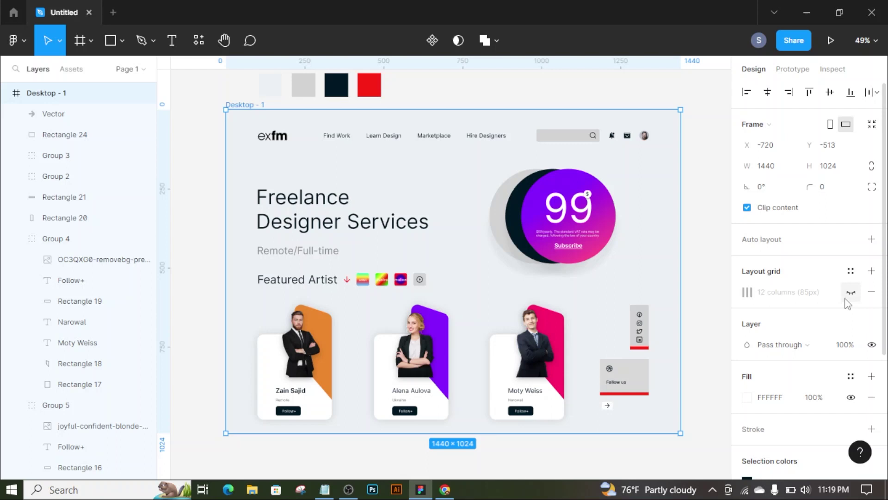
left_click(403, 452)
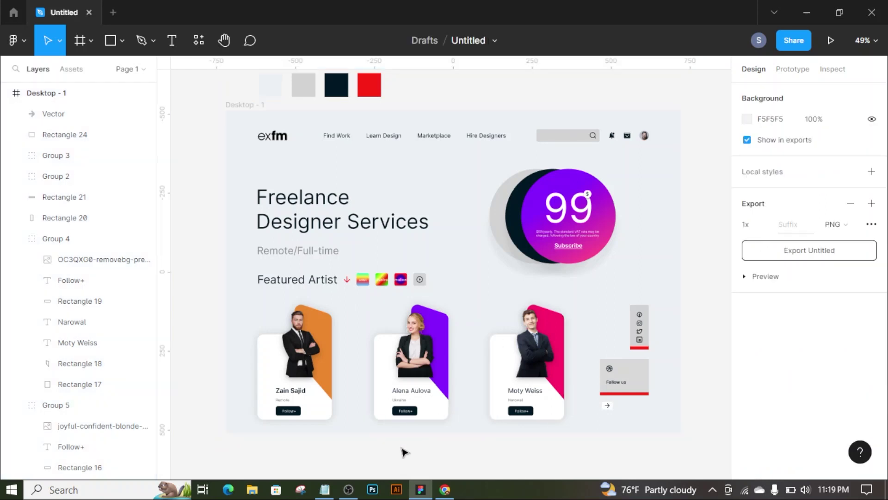
left_click(325, 489)
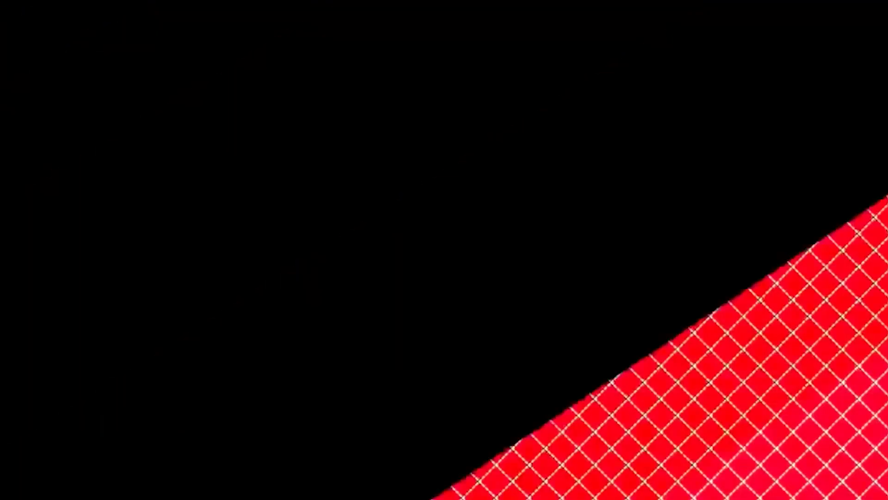